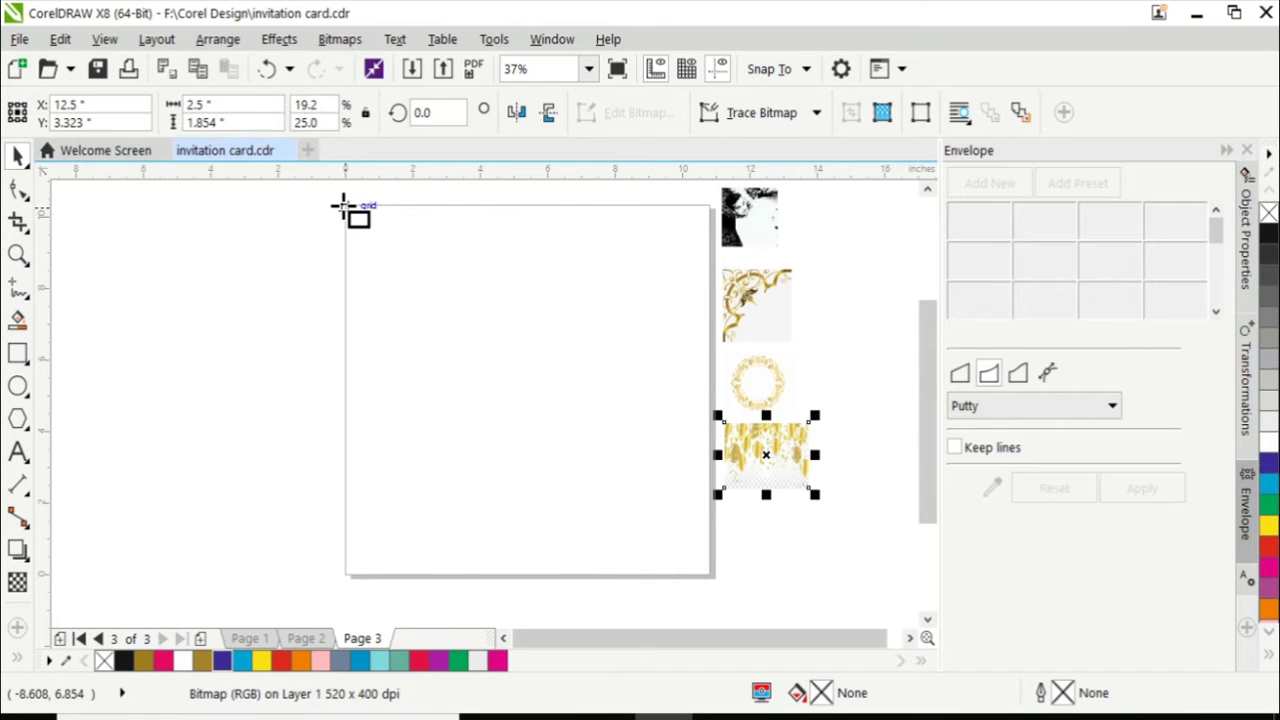
Draw a 10.75 x 10.25 inch rectangle covering the whole card page.
mouse_move(346, 207)
mouse_down()
mouse_move(674, 575)
mouse_move(708, 576)
mouse_up()
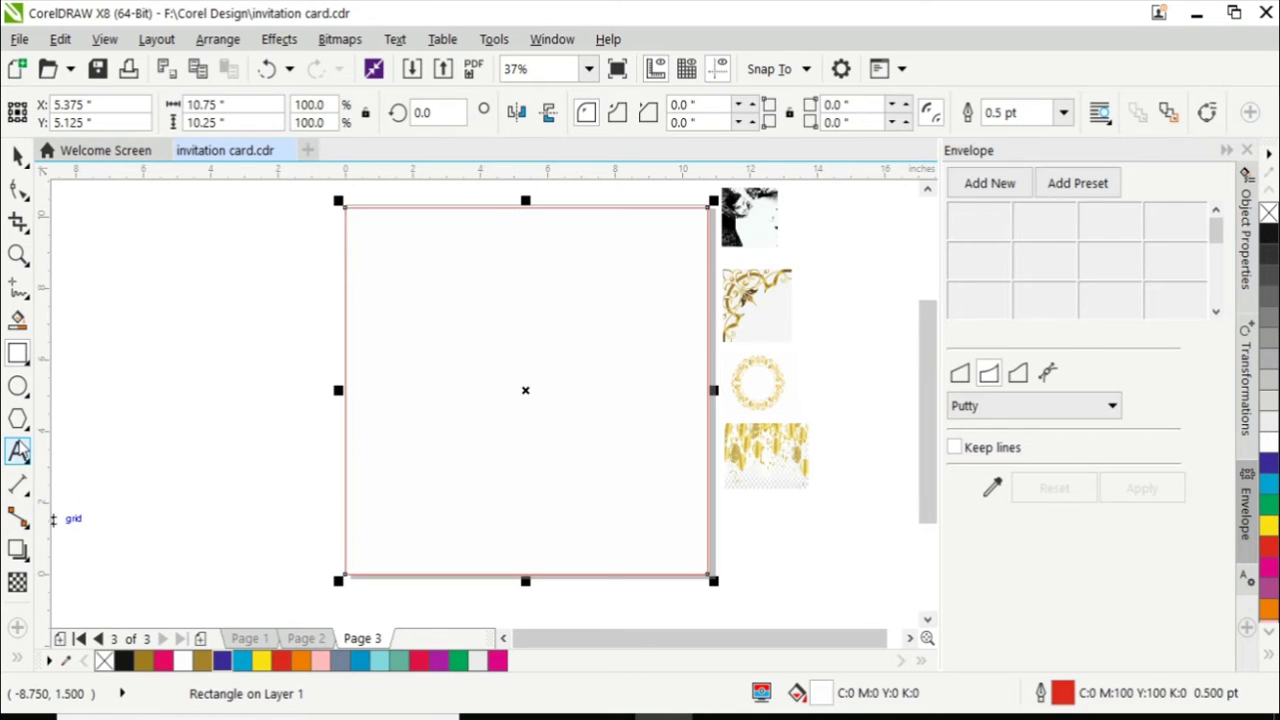
click(20, 660)
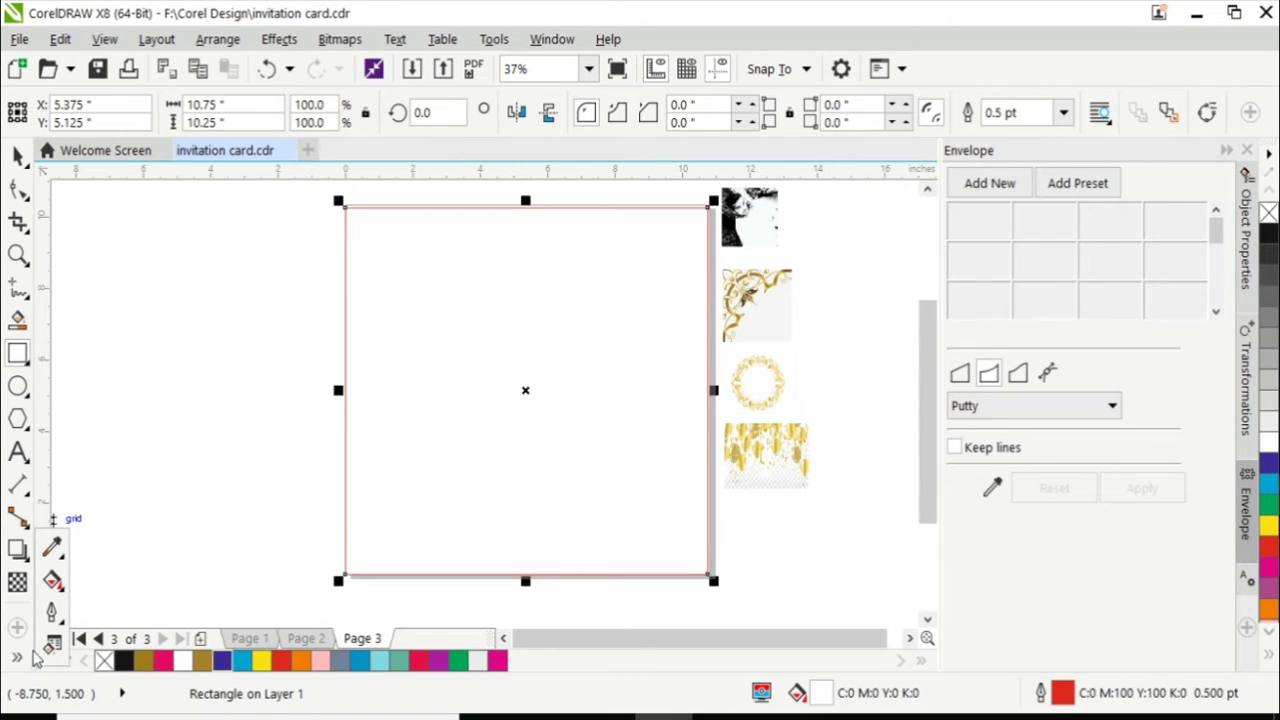
click(53, 580)
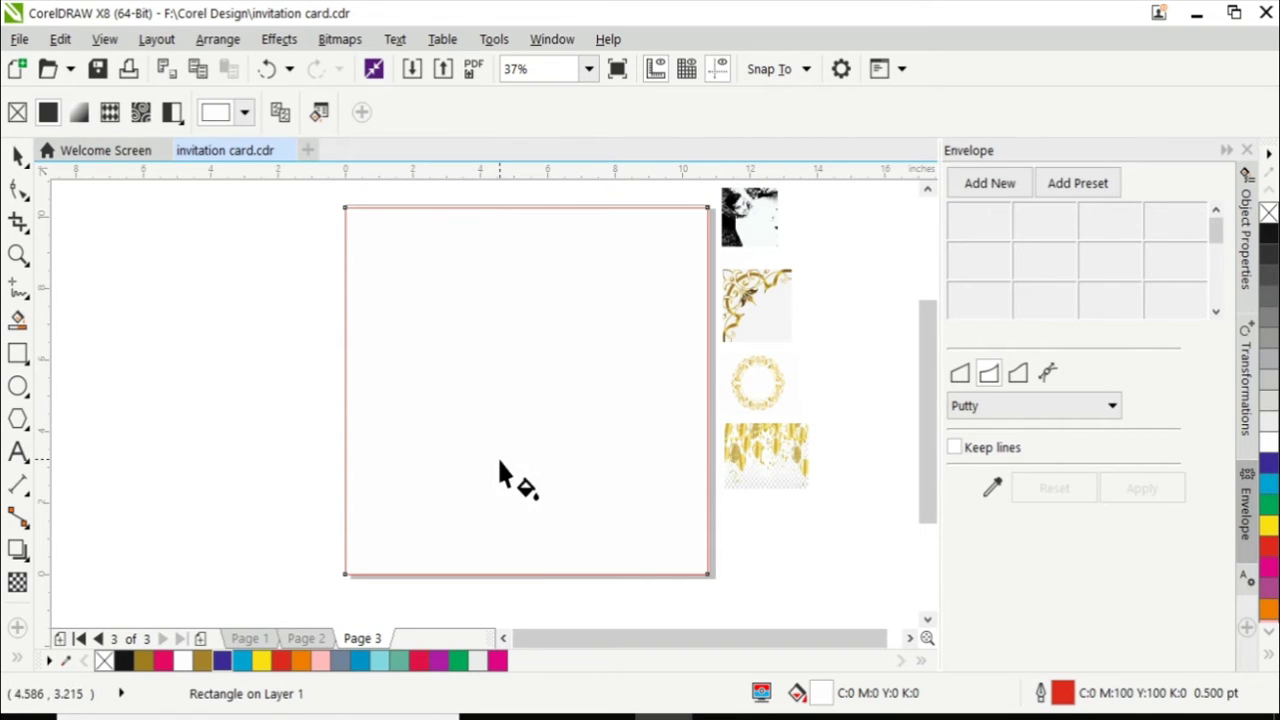
Apply a linear fountain fill with a deep blue-violet start colour.
click(80, 112)
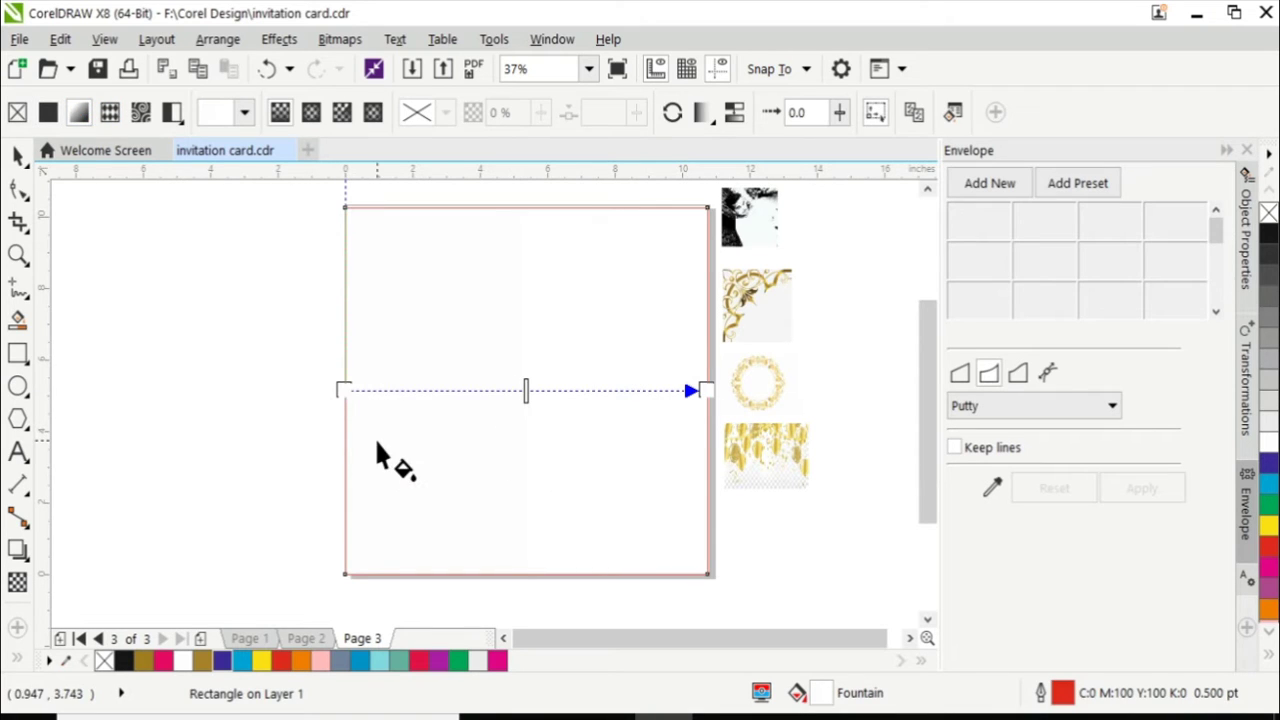
click(344, 390)
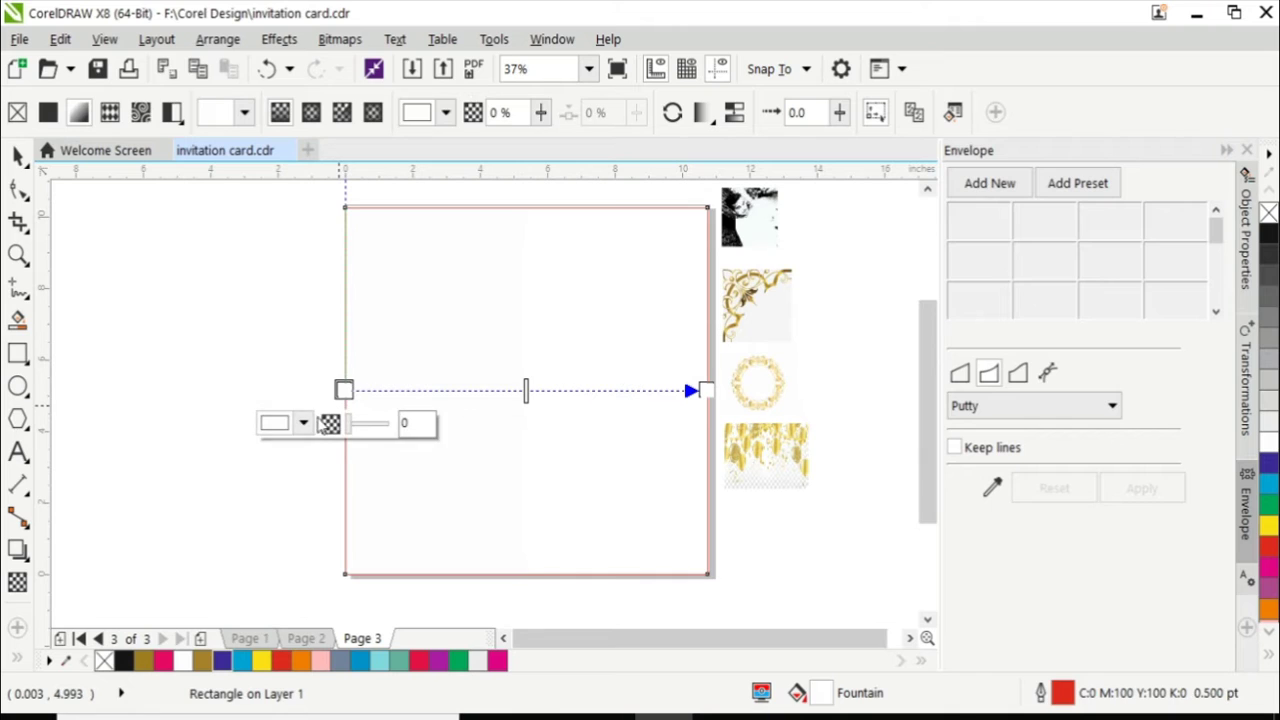
click(303, 424)
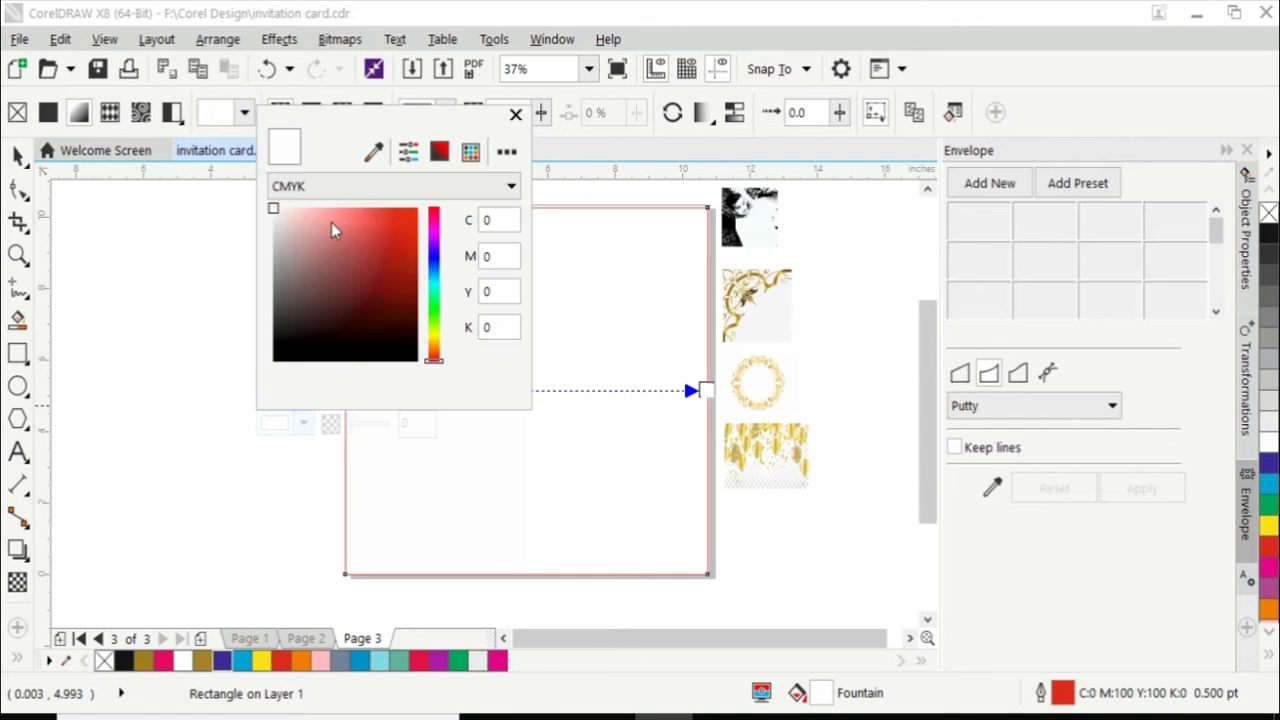
click(433, 260)
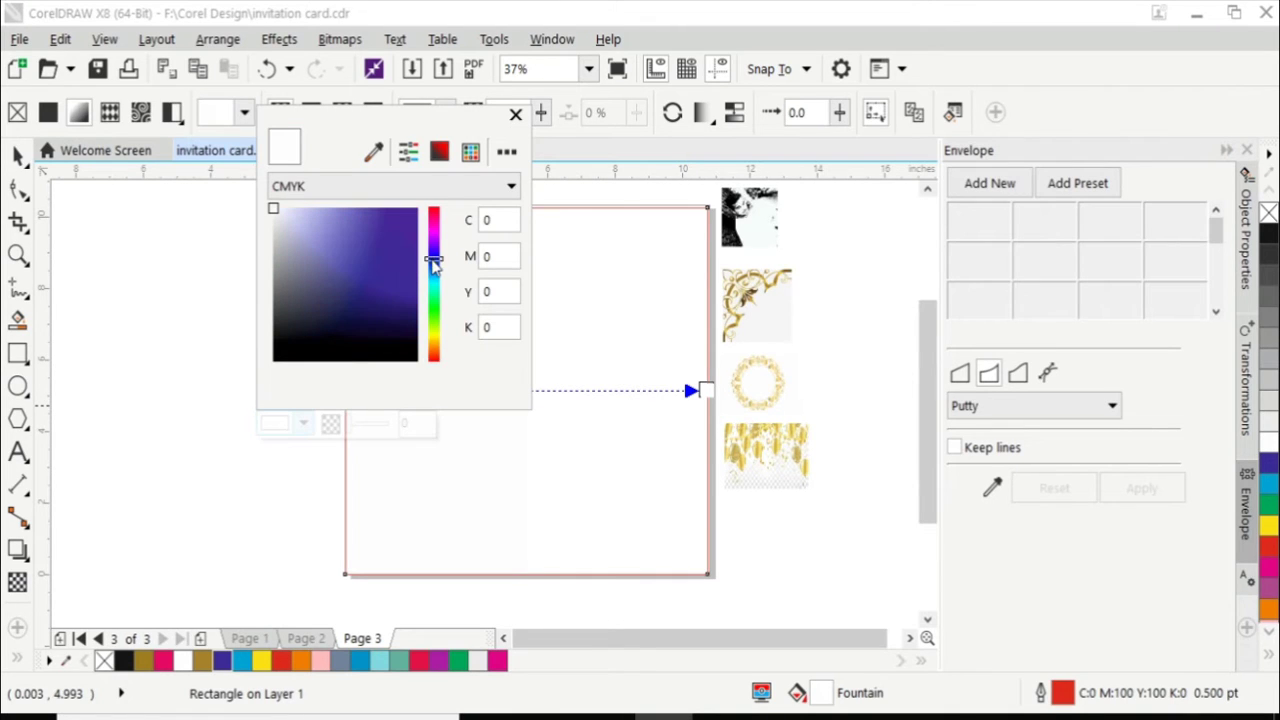
click(380, 222)
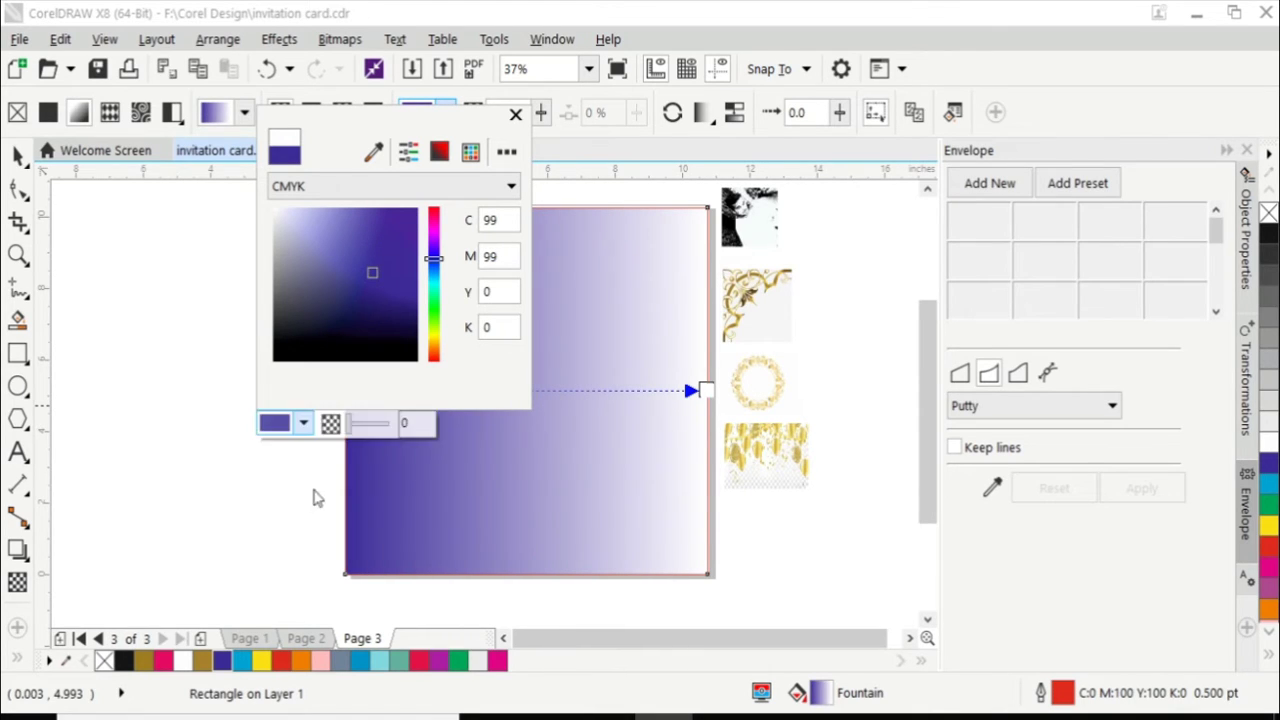
click(265, 484)
Set the gradient's end colour to a pink-purple.
click(703, 390)
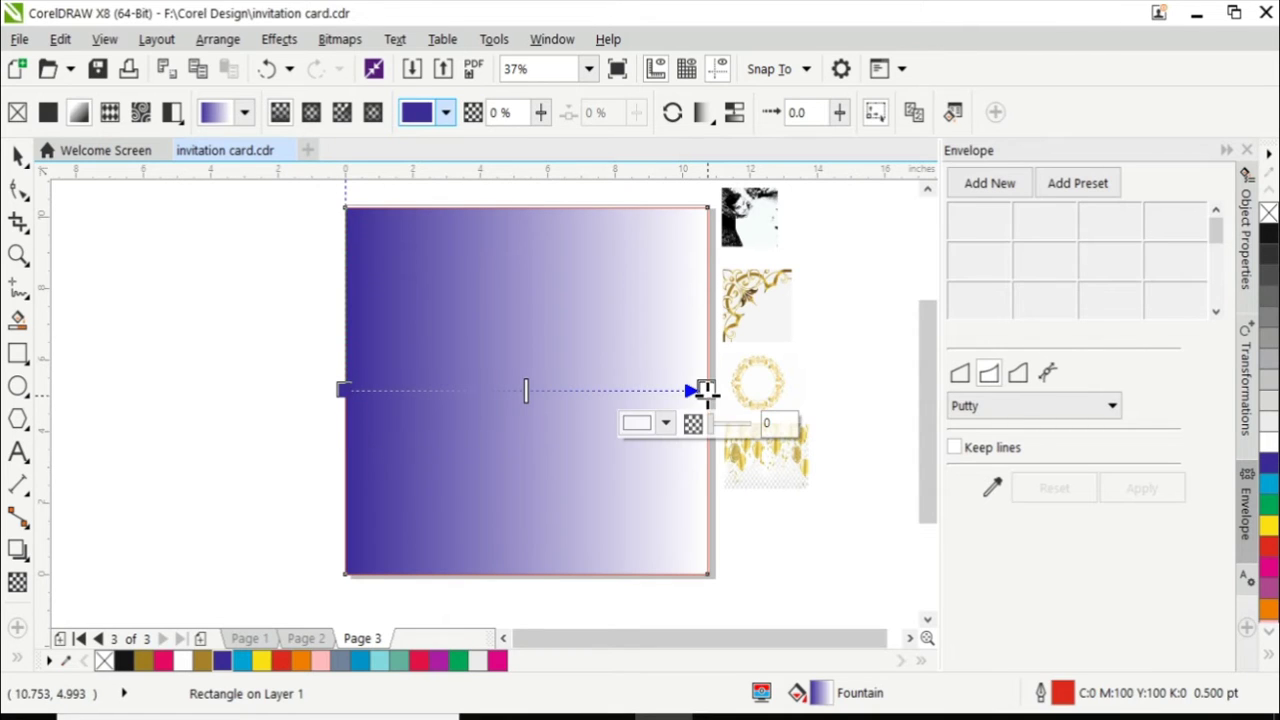
click(665, 425)
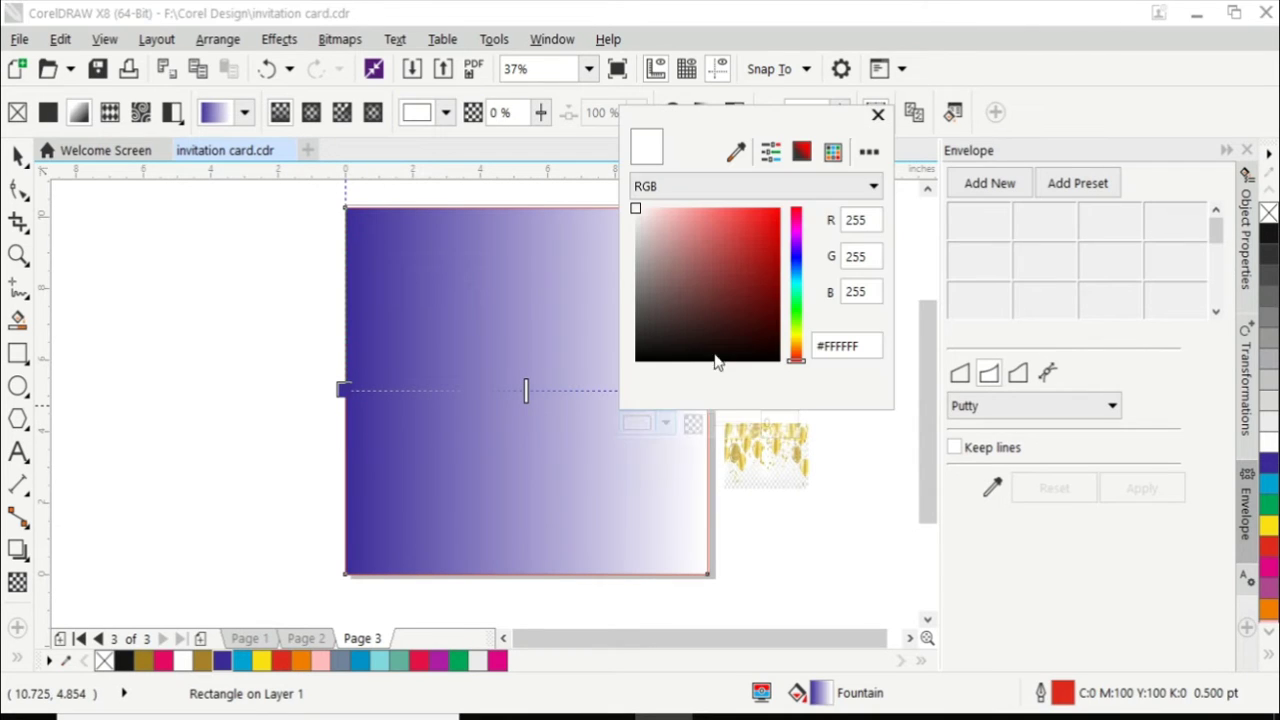
click(797, 305)
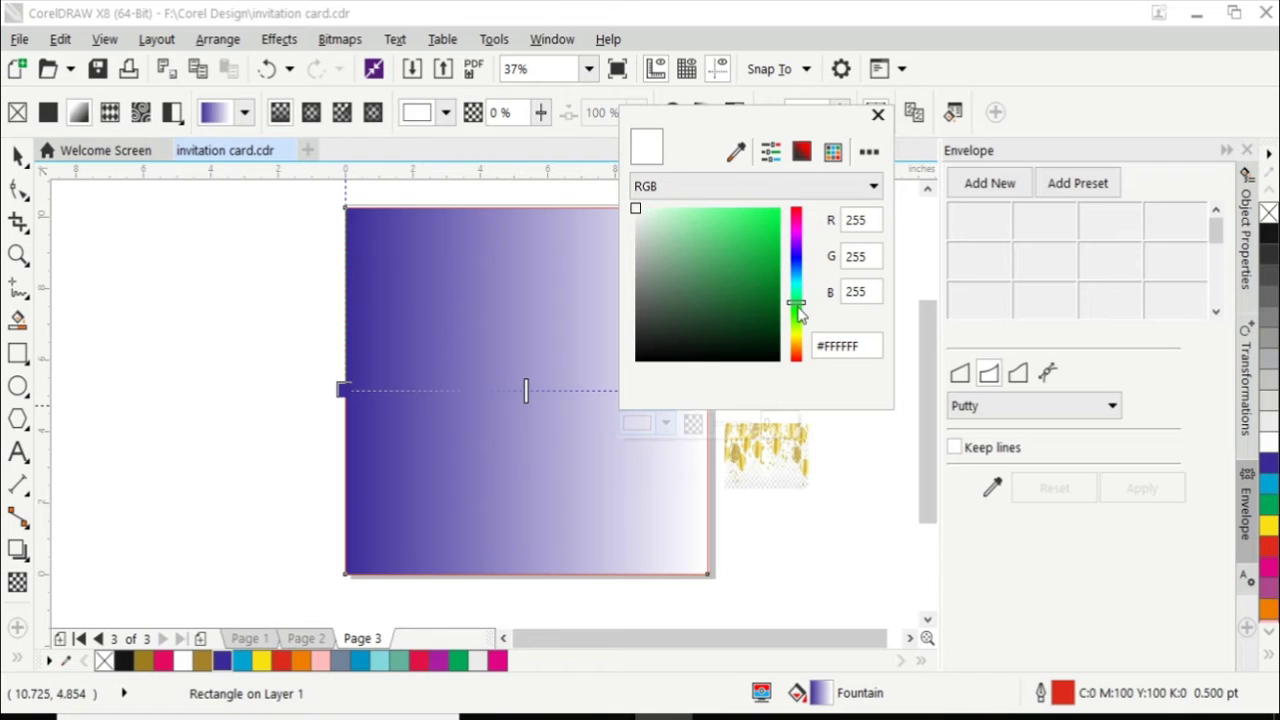
drag(740, 227, 766, 234)
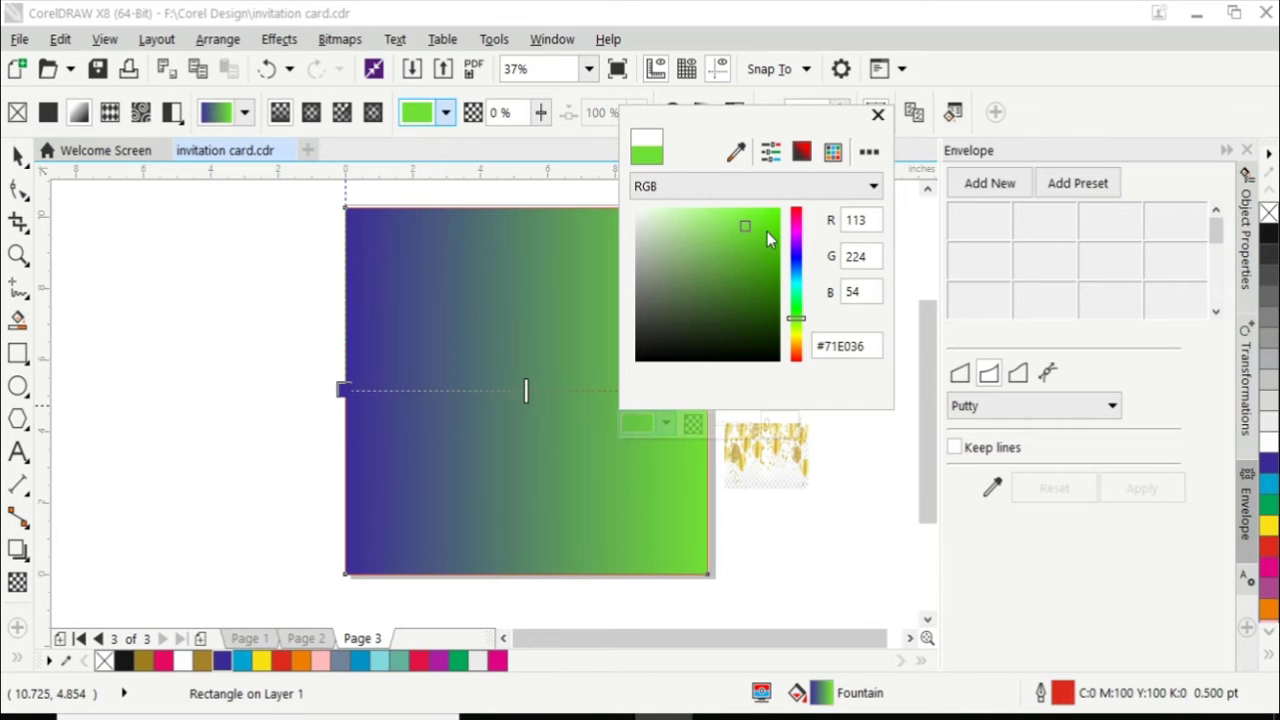
click(764, 286)
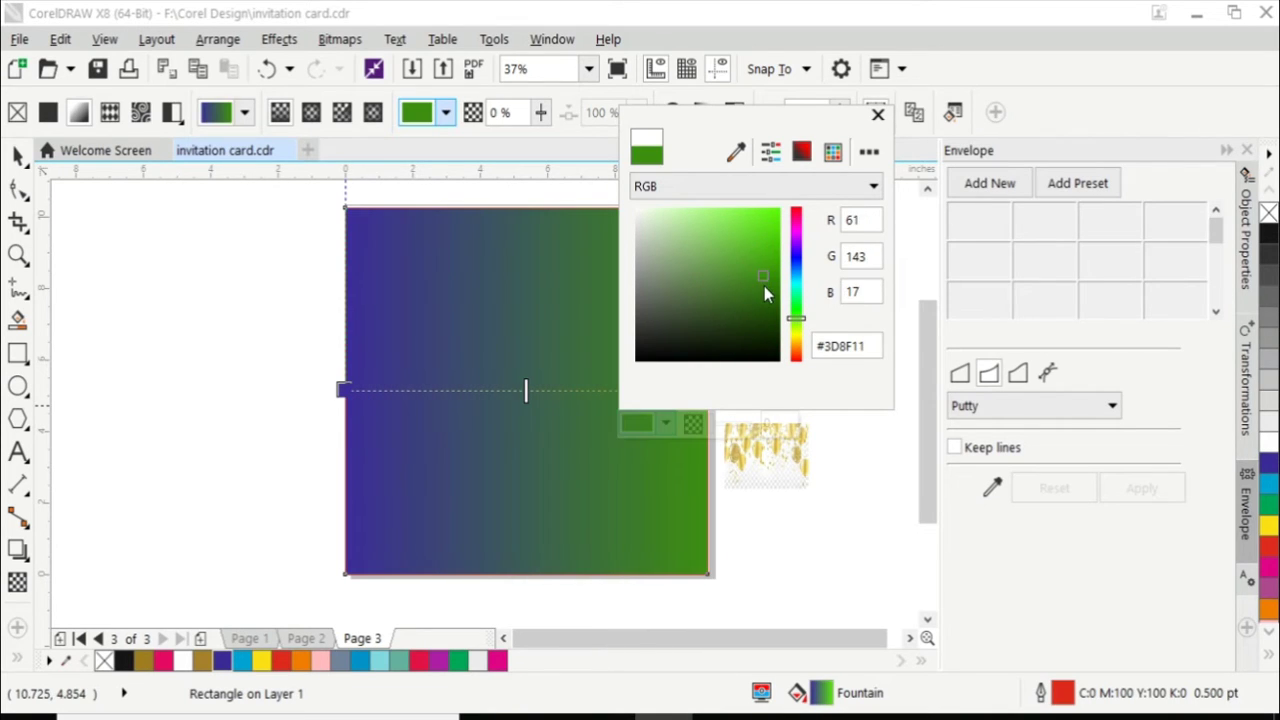
click(737, 247)
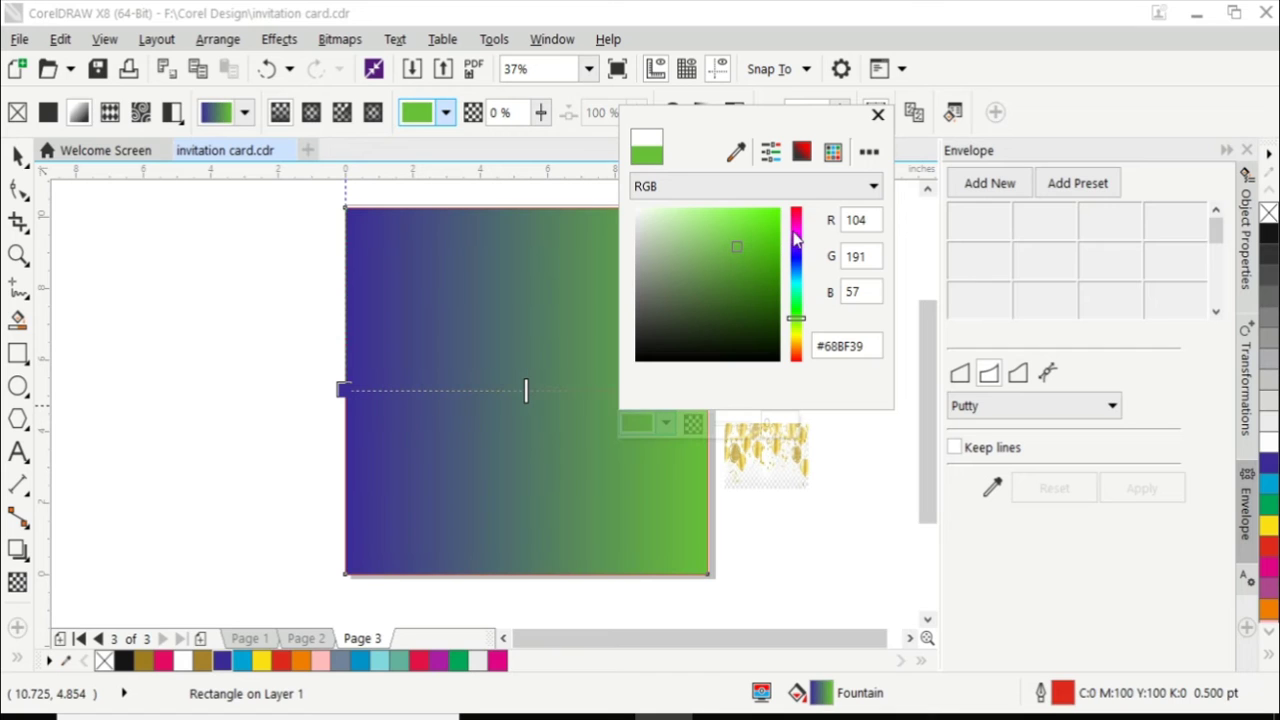
click(795, 233)
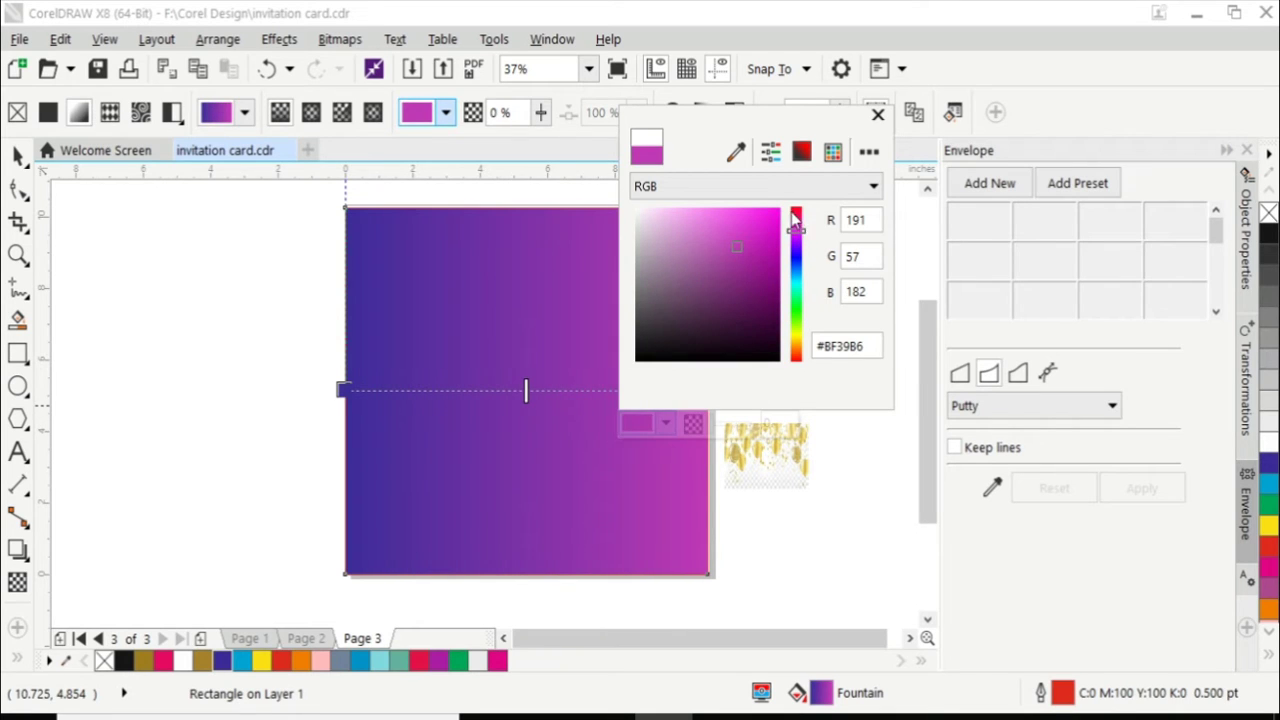
click(795, 214)
mouse_move(797, 222)
mouse_down()
mouse_move(797, 251)
mouse_move(797, 233)
mouse_up()
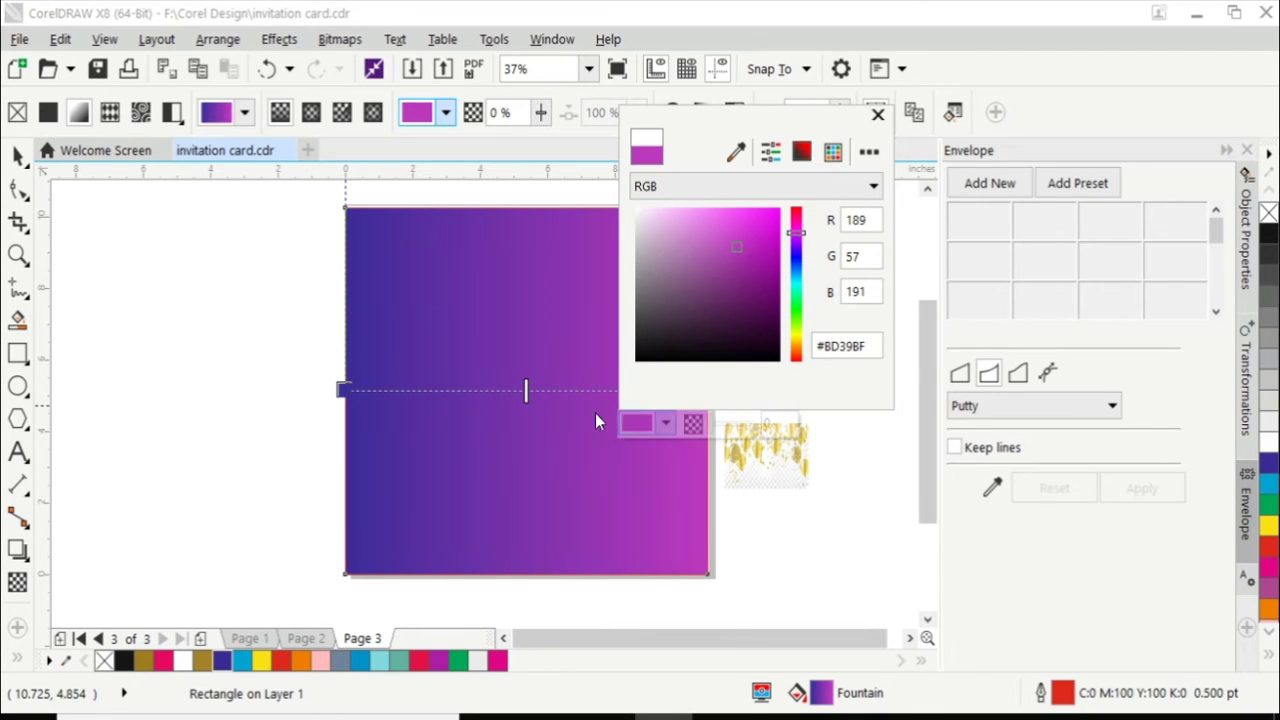
click(708, 275)
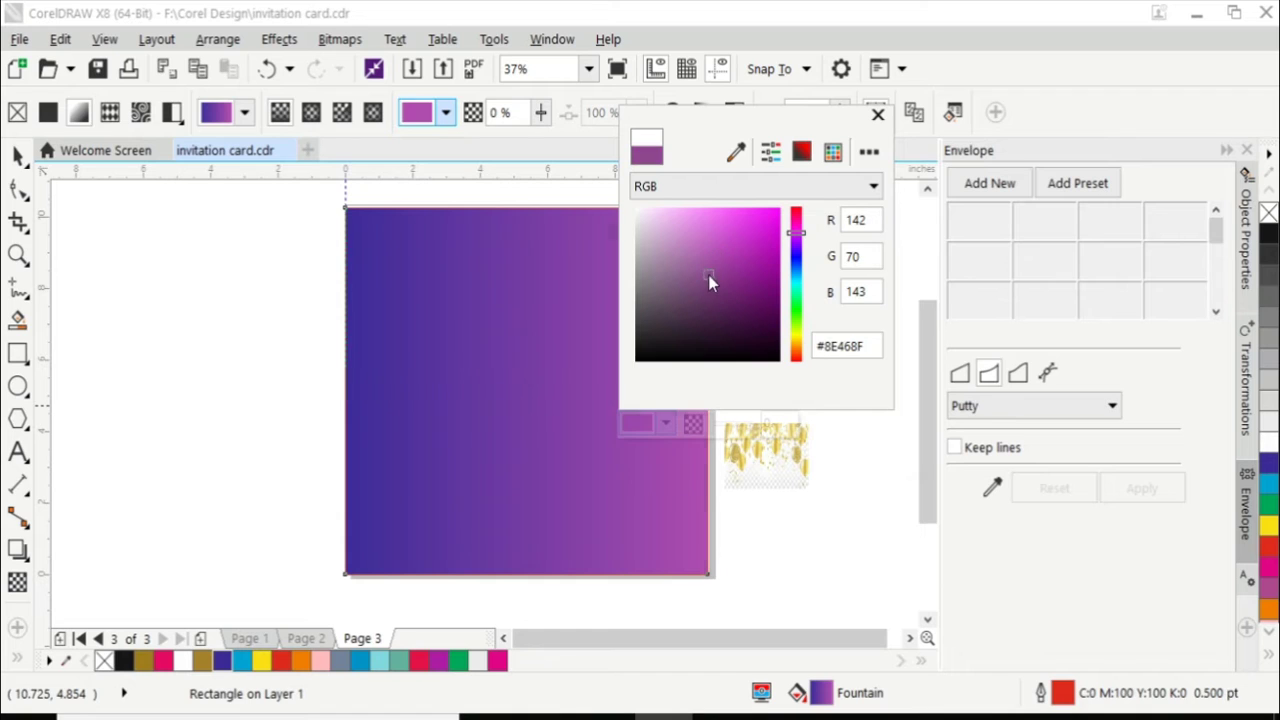
click(726, 279)
click(721, 242)
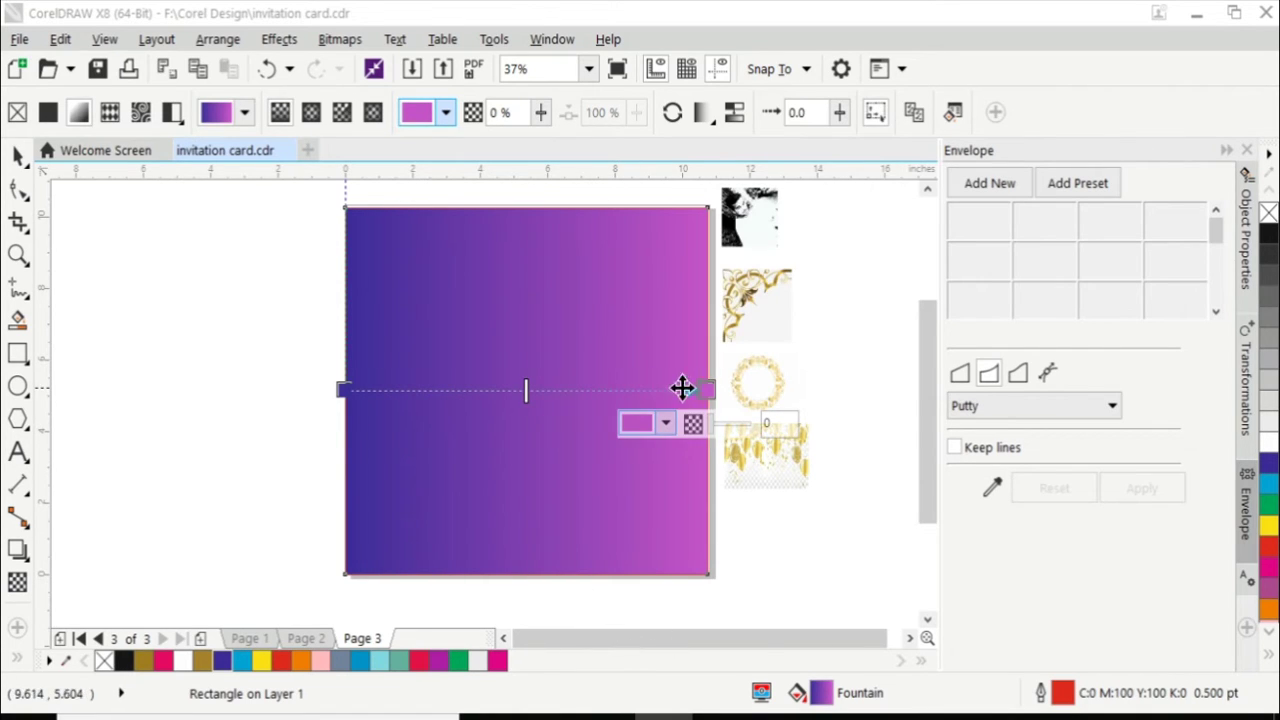
Make the gradient run vertically from top to bottom, starting higher on the card.
mouse_move(700, 390)
mouse_down()
mouse_move(606, 531)
mouse_move(343, 570)
mouse_up()
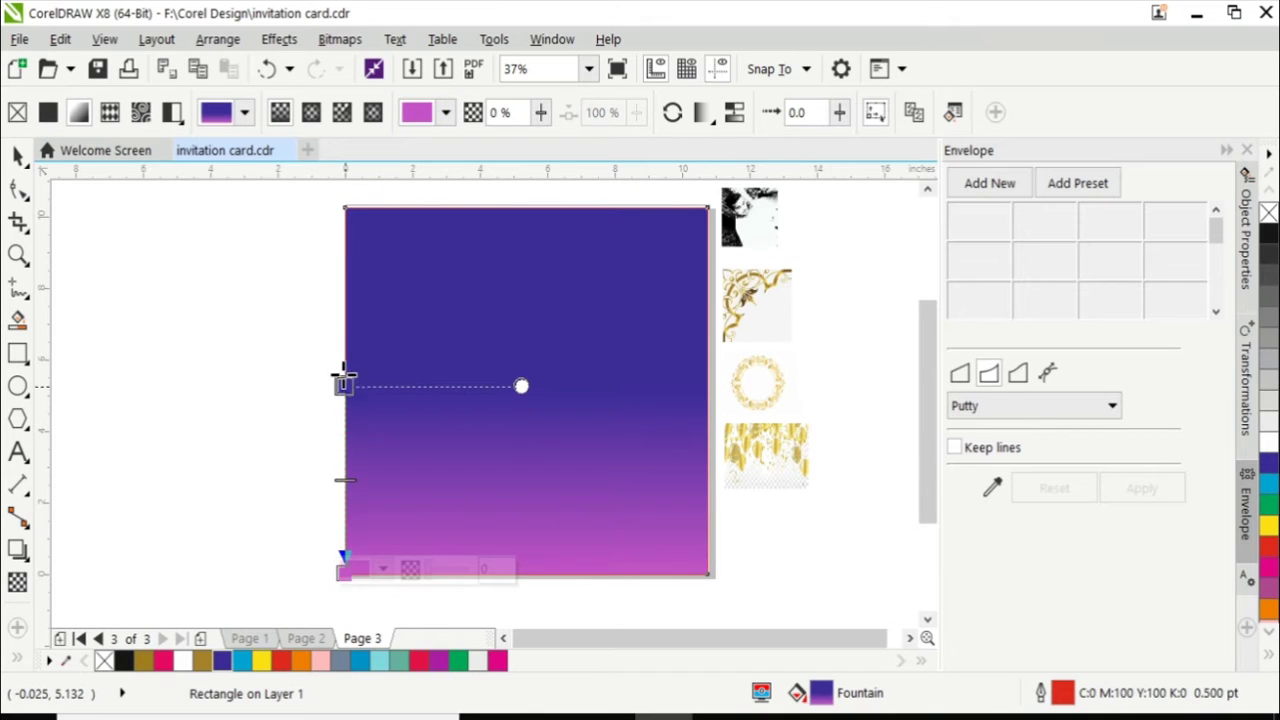
drag(343, 390, 343, 300)
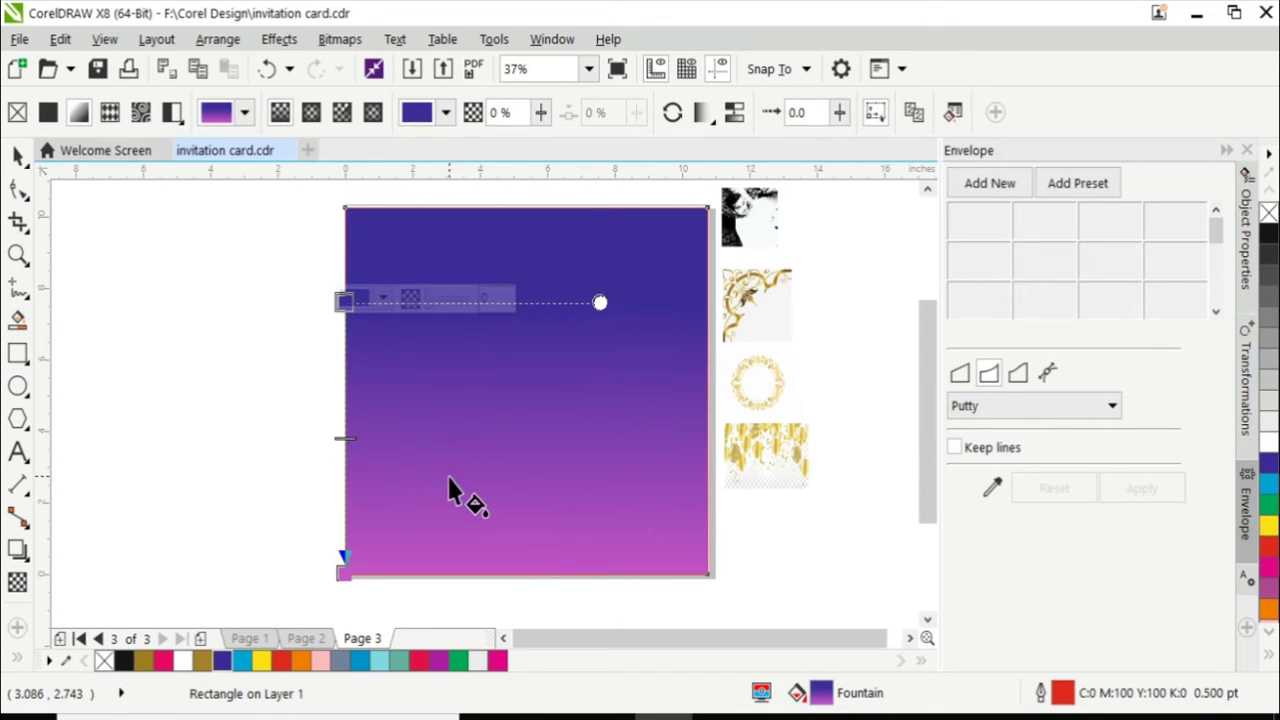
click(209, 409)
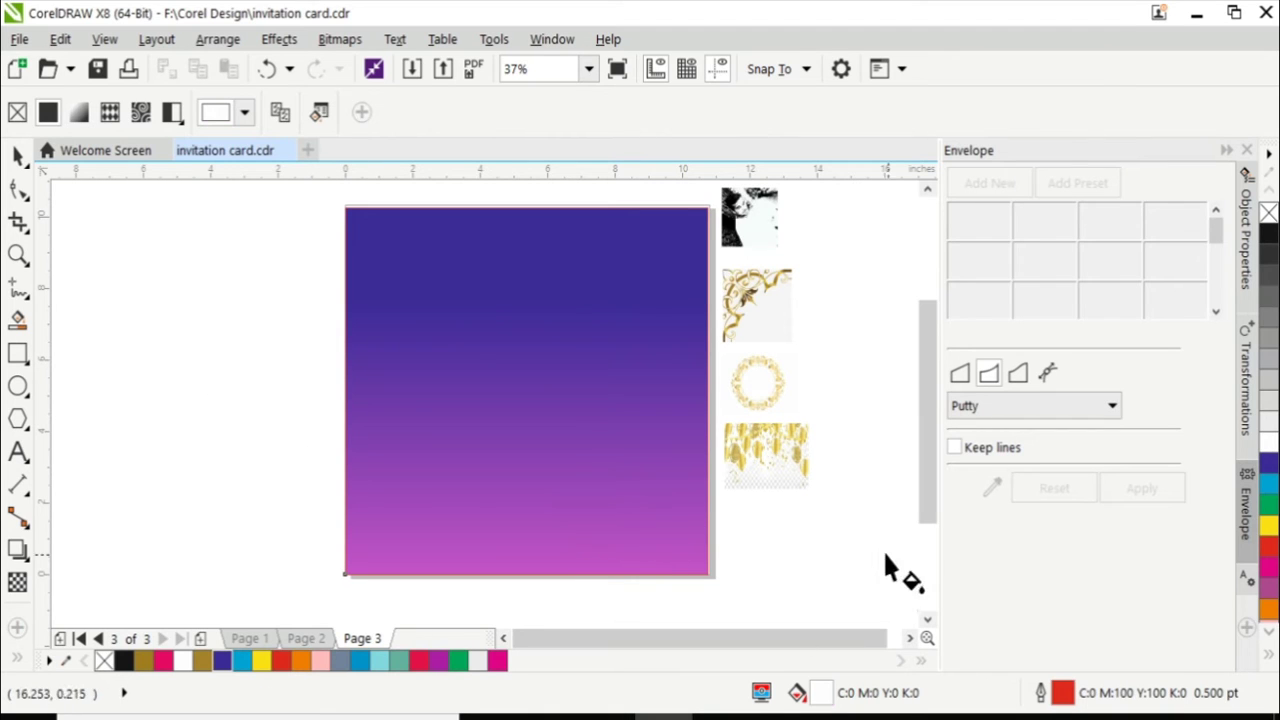
Trace the gold corner ornament as Line Art with its background colour removed.
click(785, 322)
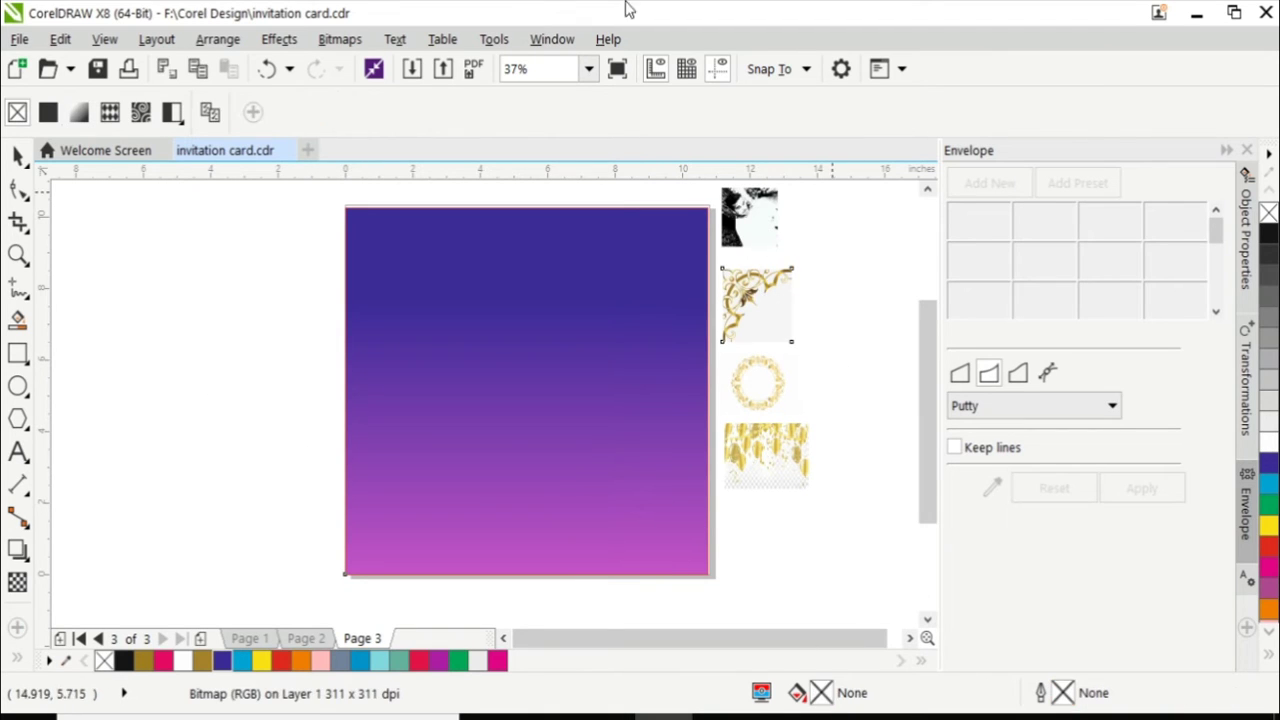
click(340, 40)
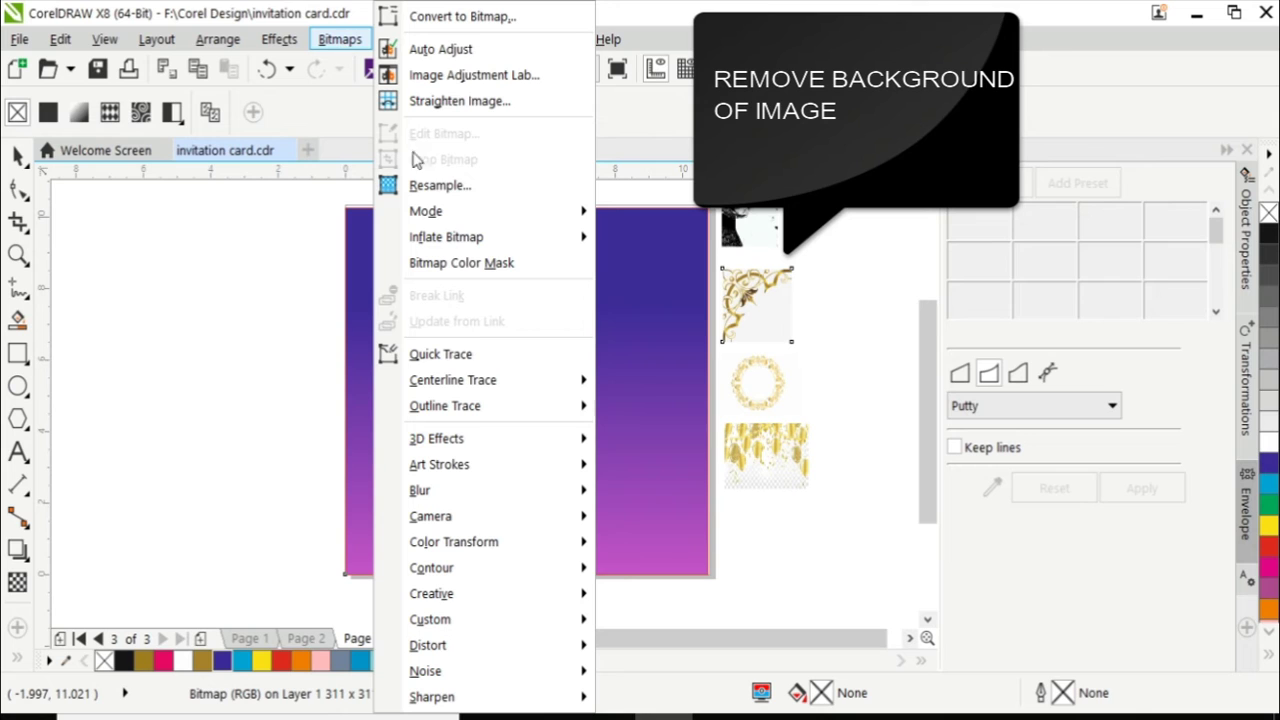
mouse_move(445, 406)
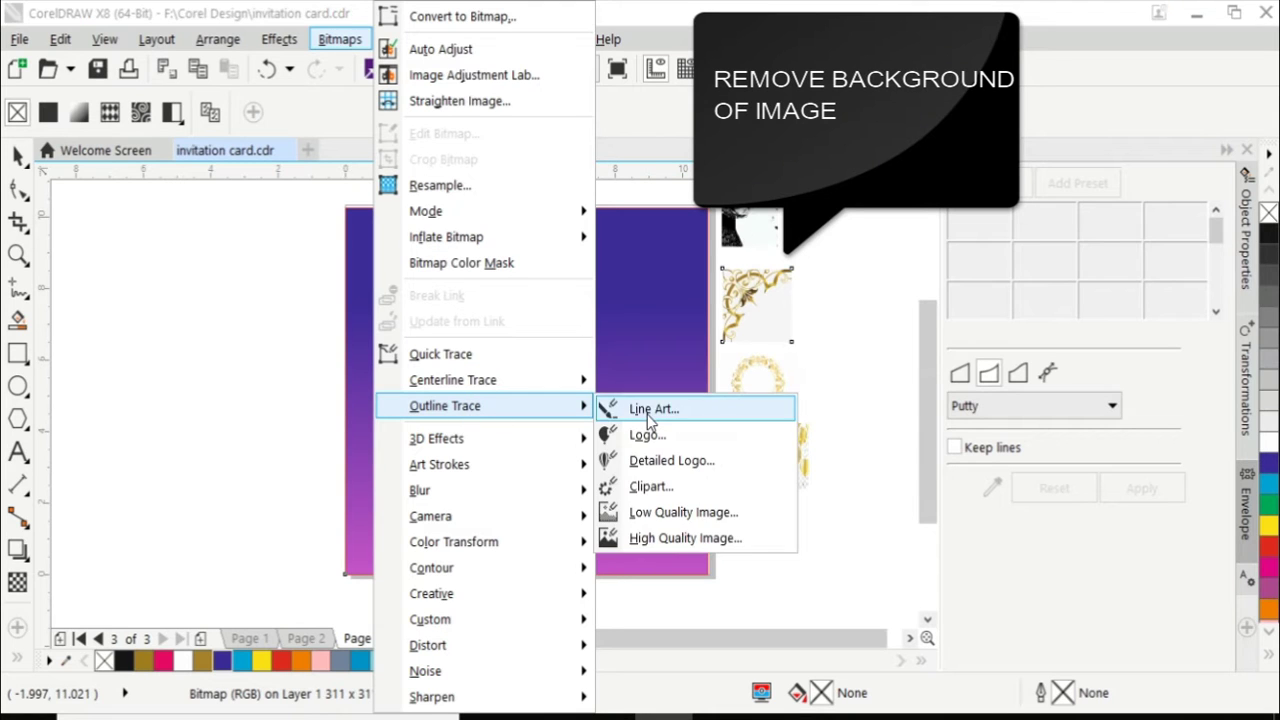
click(650, 409)
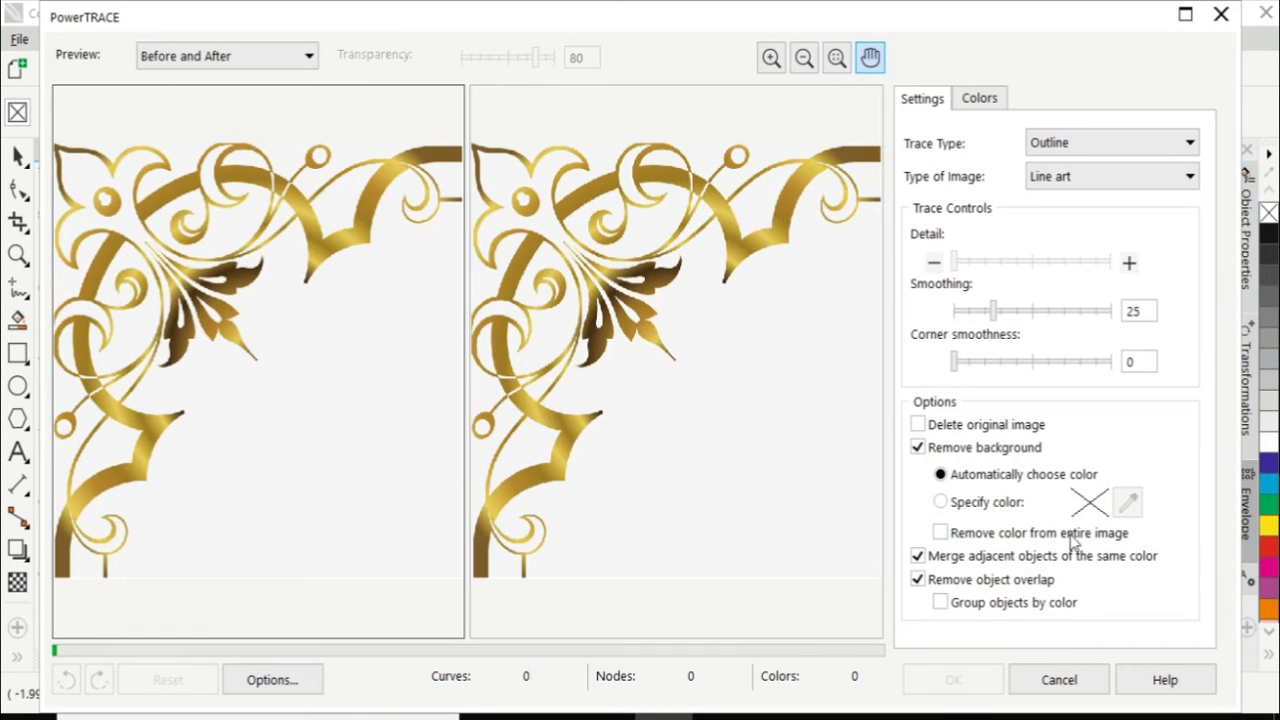
click(941, 533)
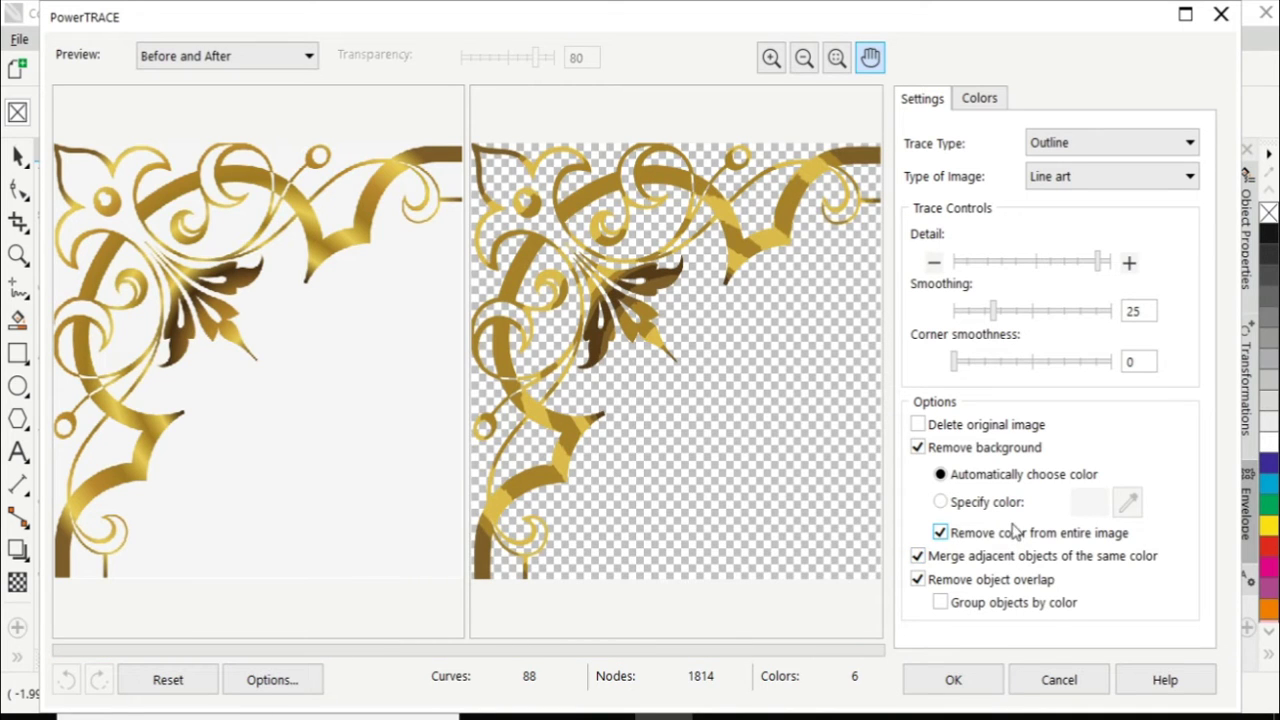
click(953, 680)
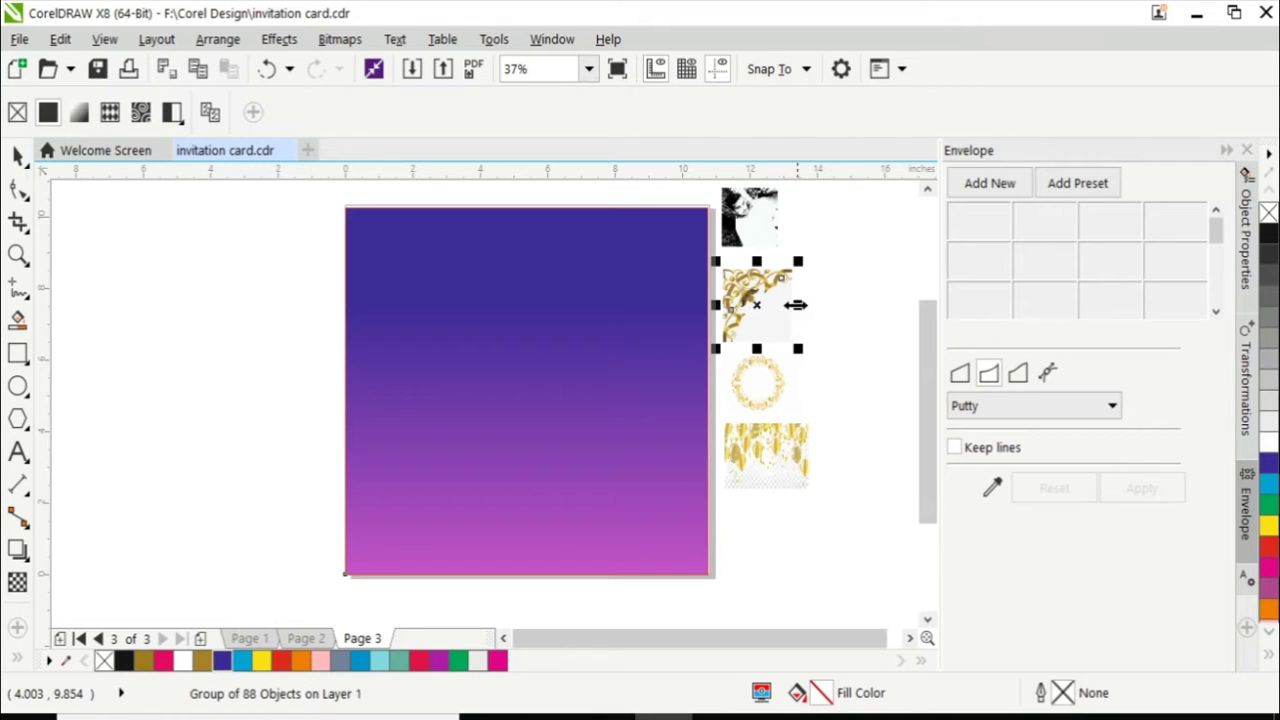
Delete the original ornament bitmap and move the traced copy into its spot.
click(757, 294)
drag(757, 294, 858, 296)
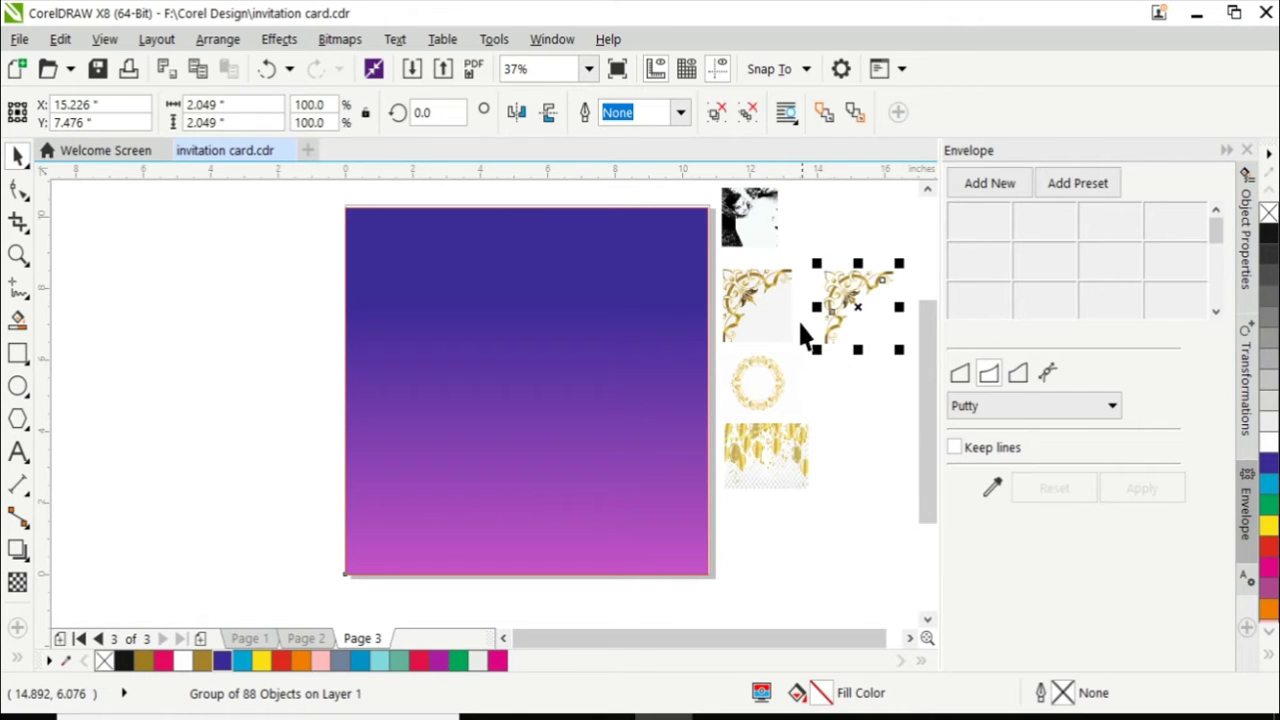
click(757, 305)
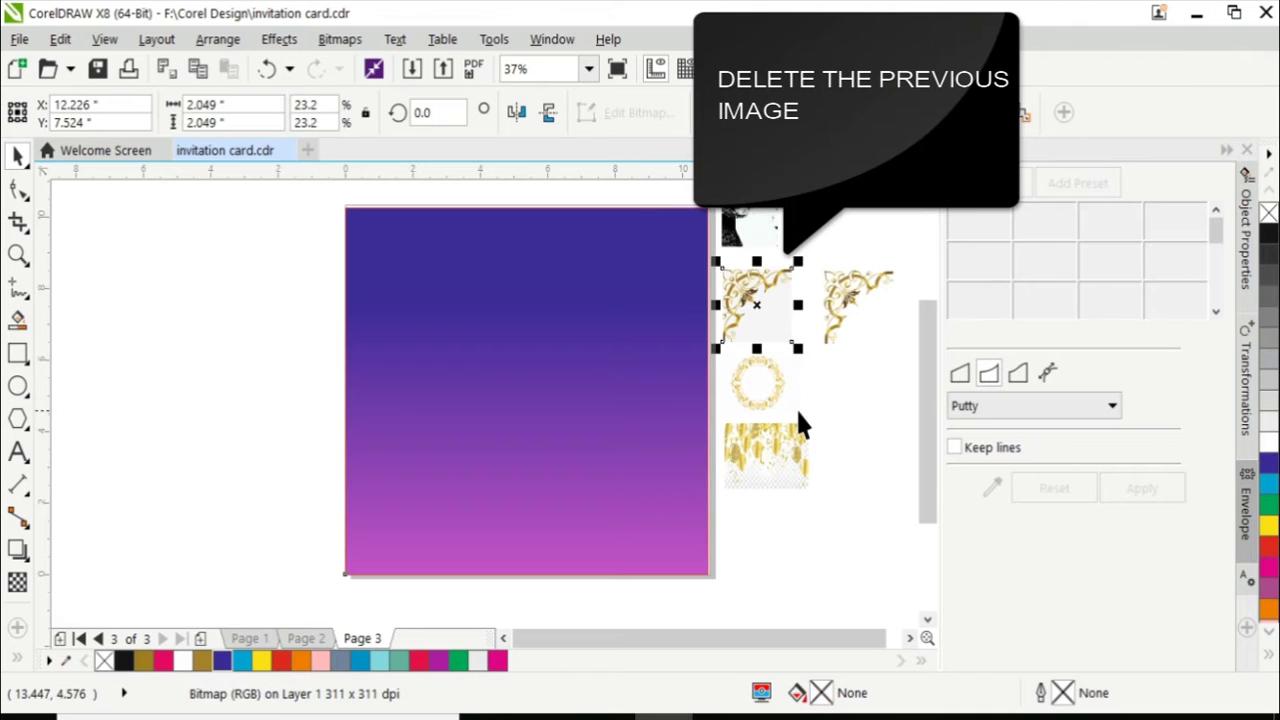
key(Delete)
click(845, 305)
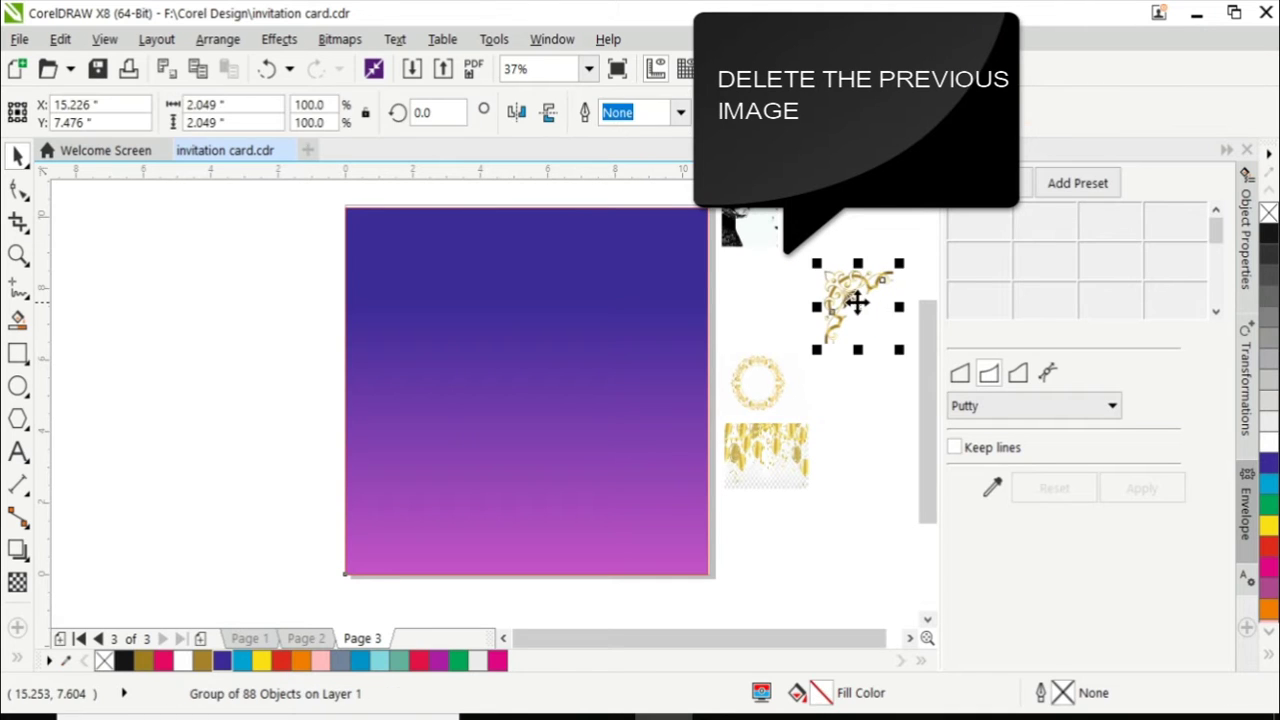
drag(857, 300, 762, 292)
click(762, 397)
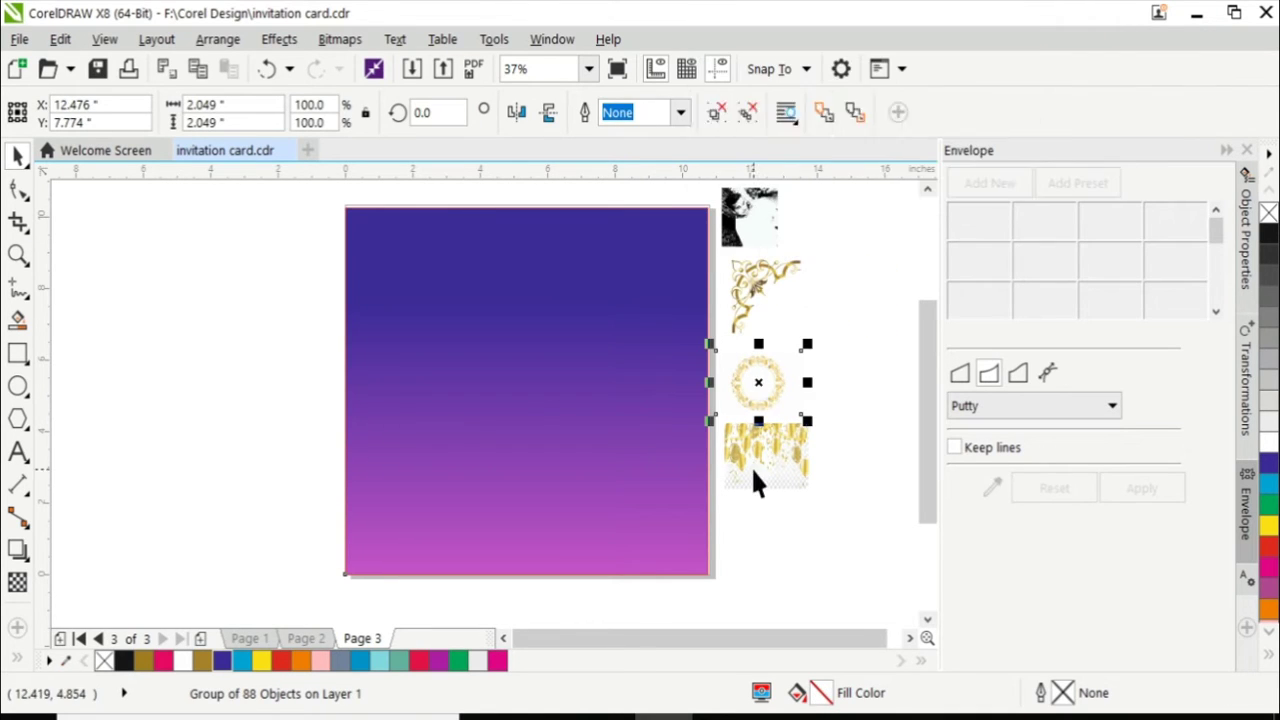
Trace the gold ring as Line Art with its background colour removed.
click(340, 39)
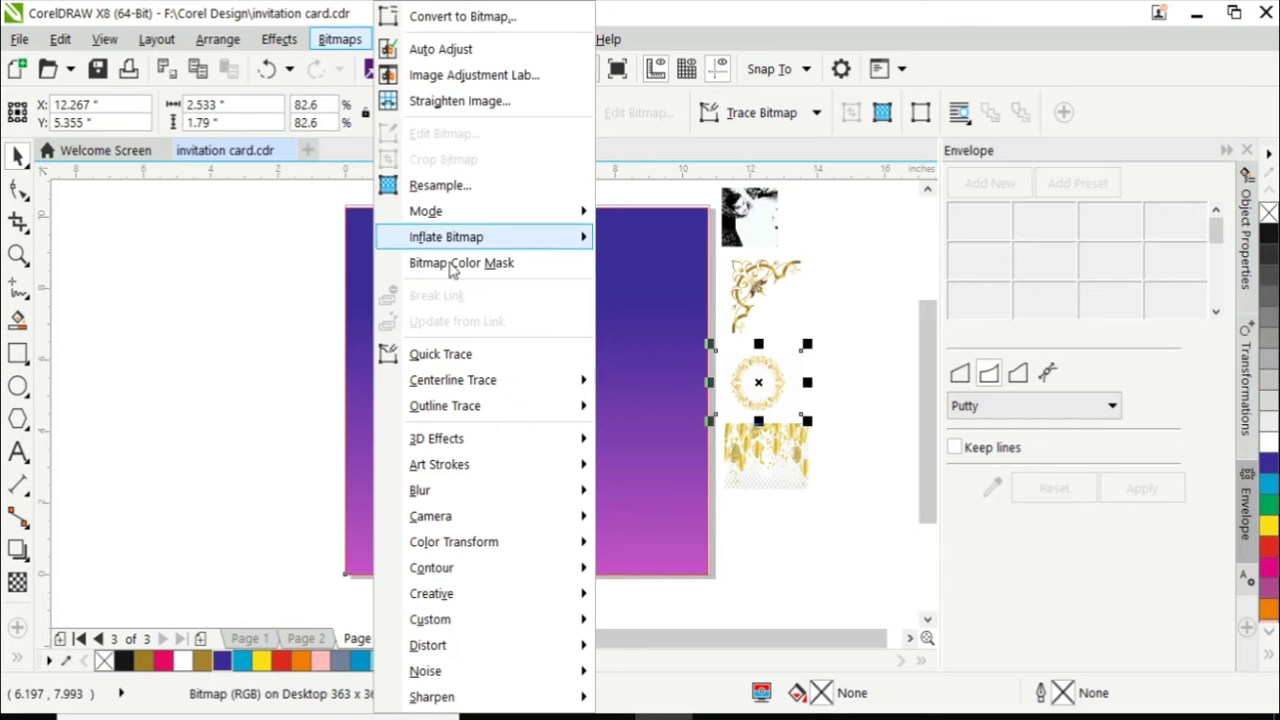
mouse_move(445, 406)
click(660, 409)
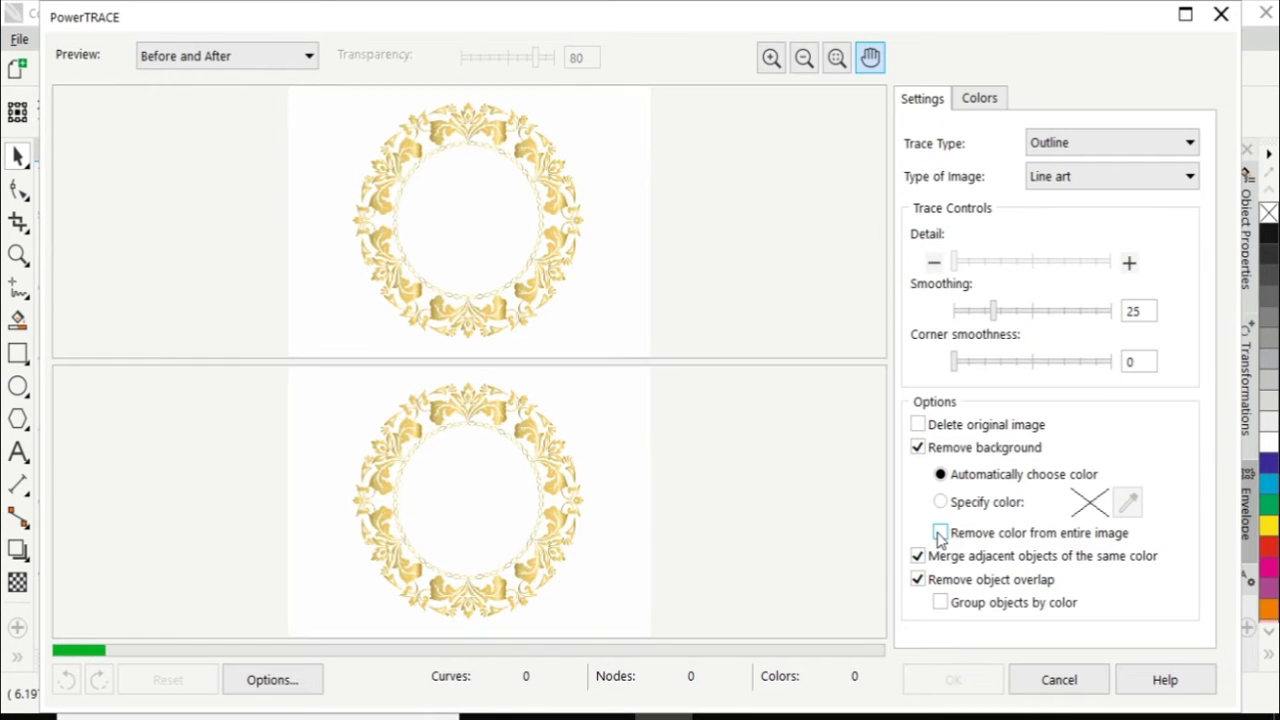
click(940, 533)
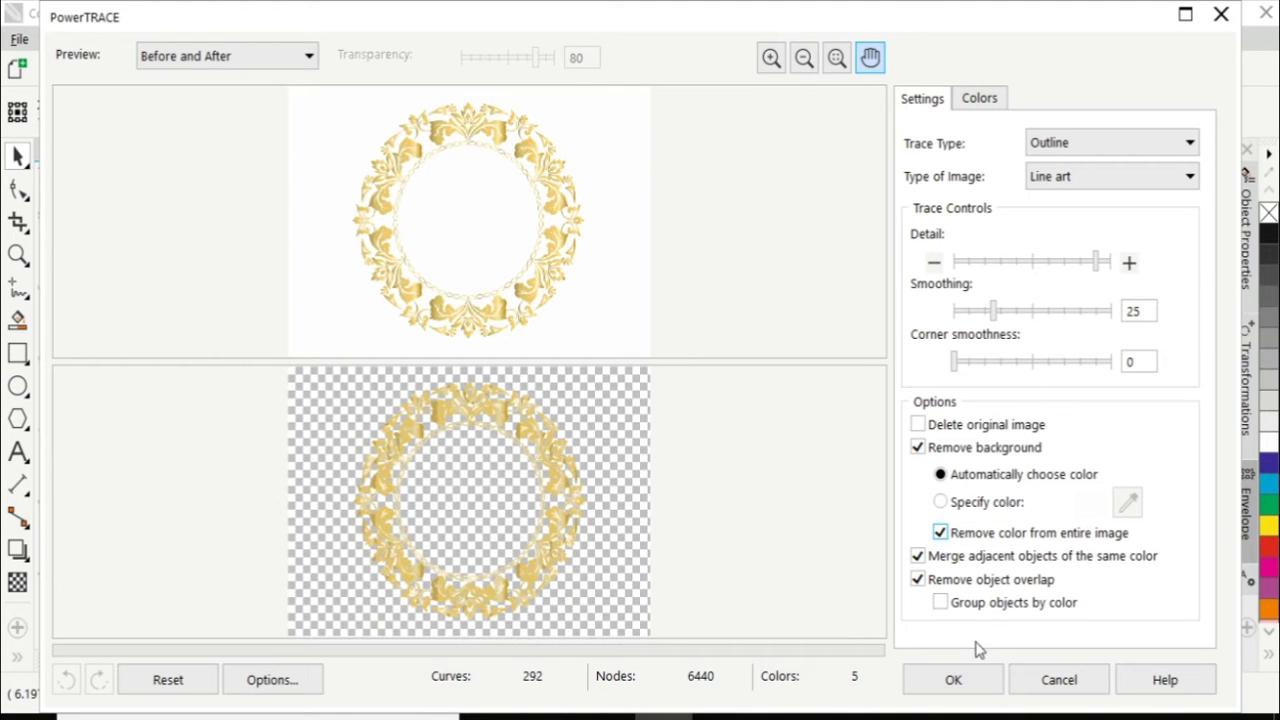
click(985, 684)
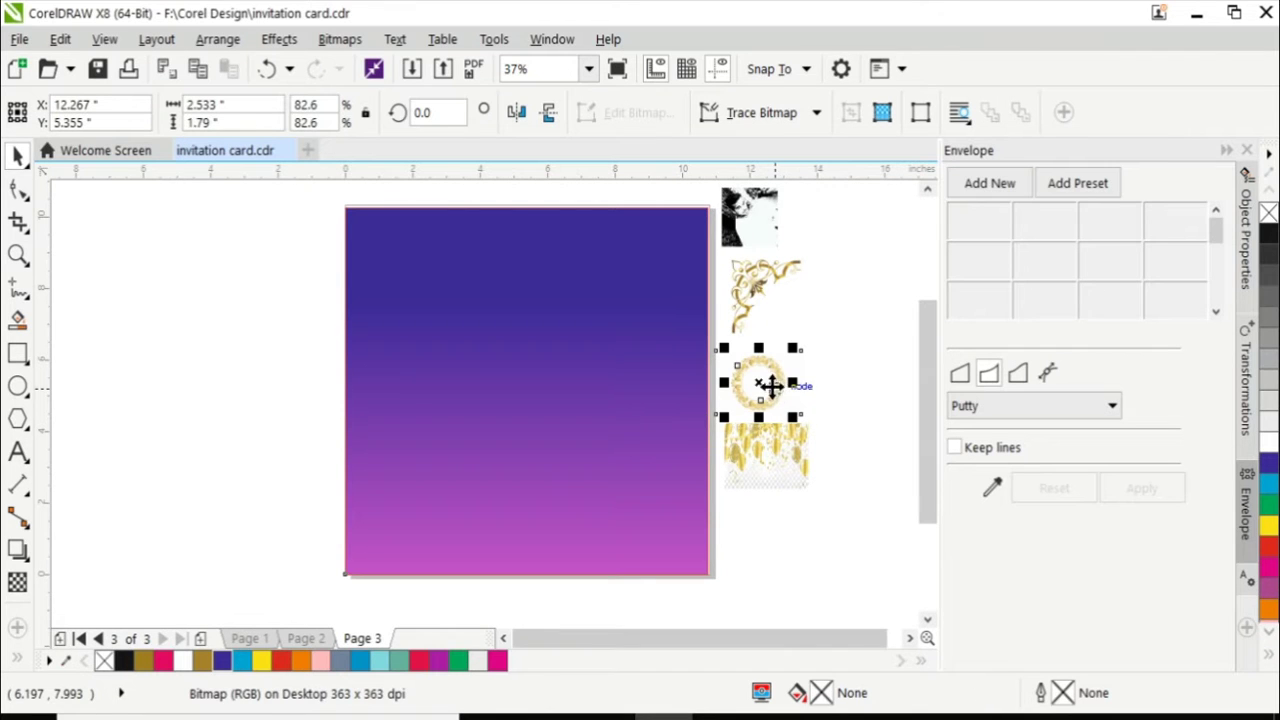
Delete the original ring bitmap and move the traced ring into its place.
mouse_move(760, 382)
mouse_down()
mouse_move(844, 367)
mouse_move(697, 548)
mouse_move(710, 563)
mouse_up()
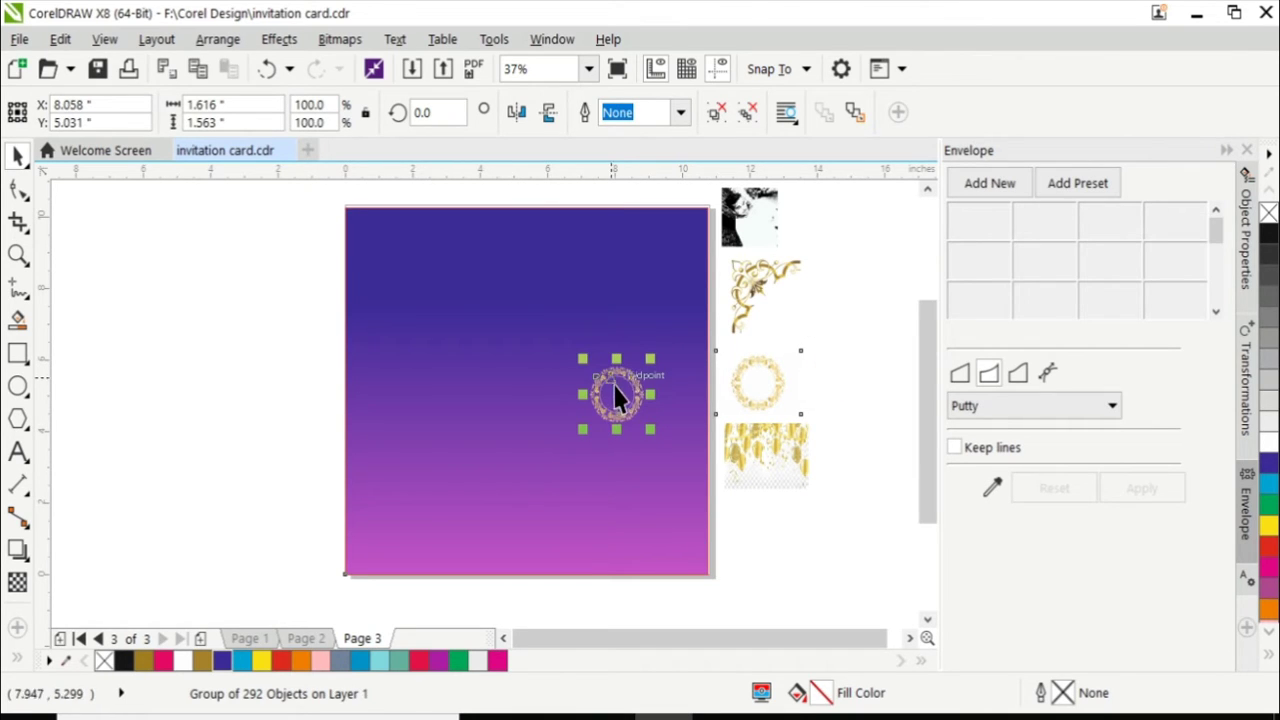
drag(618, 392, 850, 385)
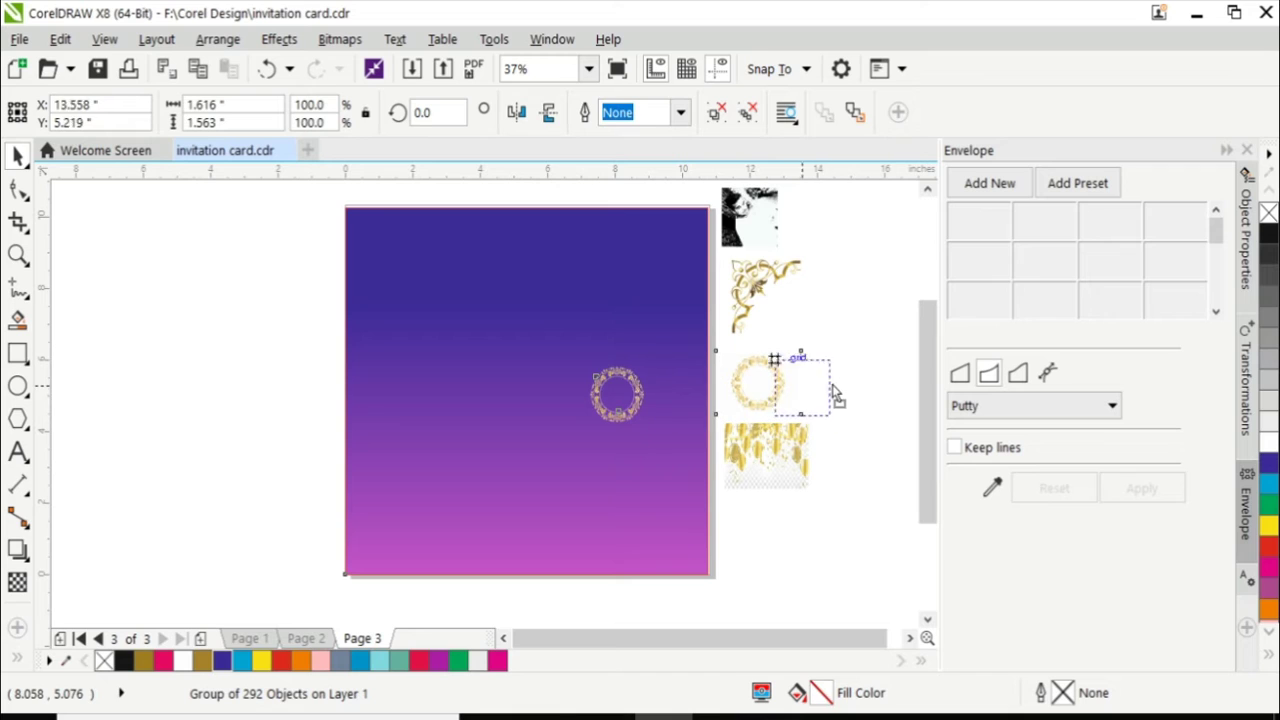
click(757, 380)
drag(757, 380, 607, 391)
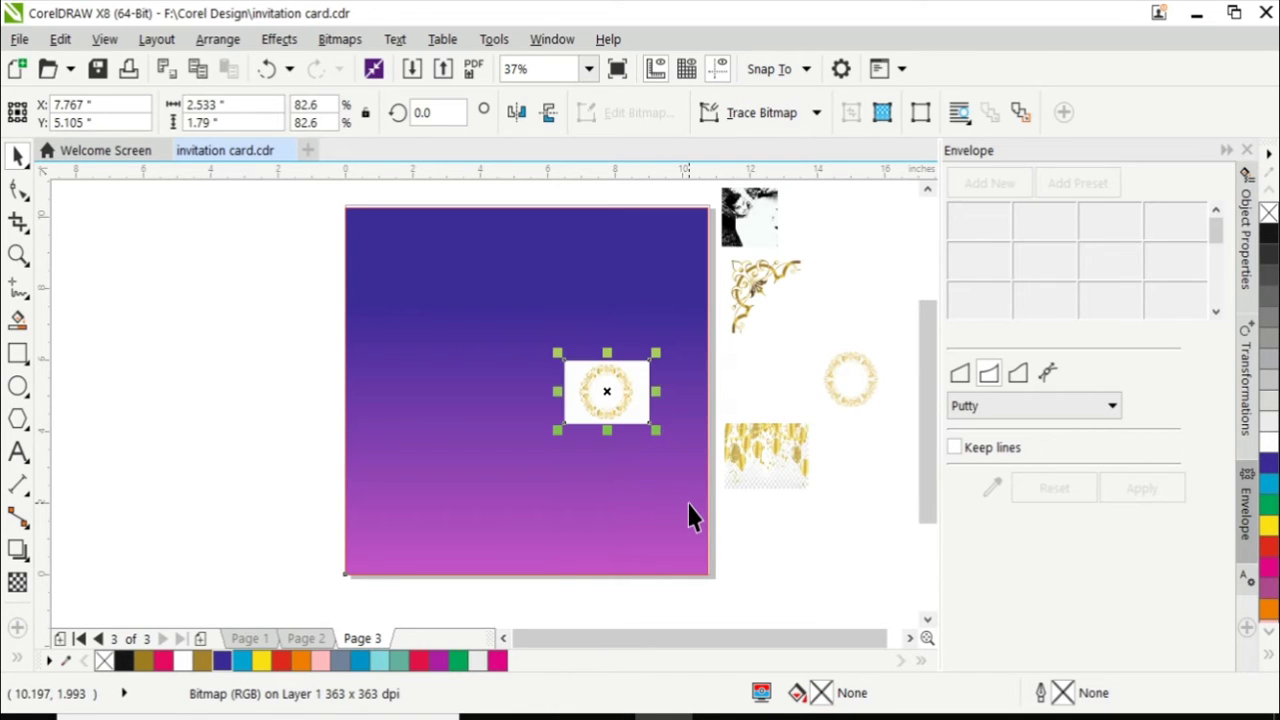
key(Delete)
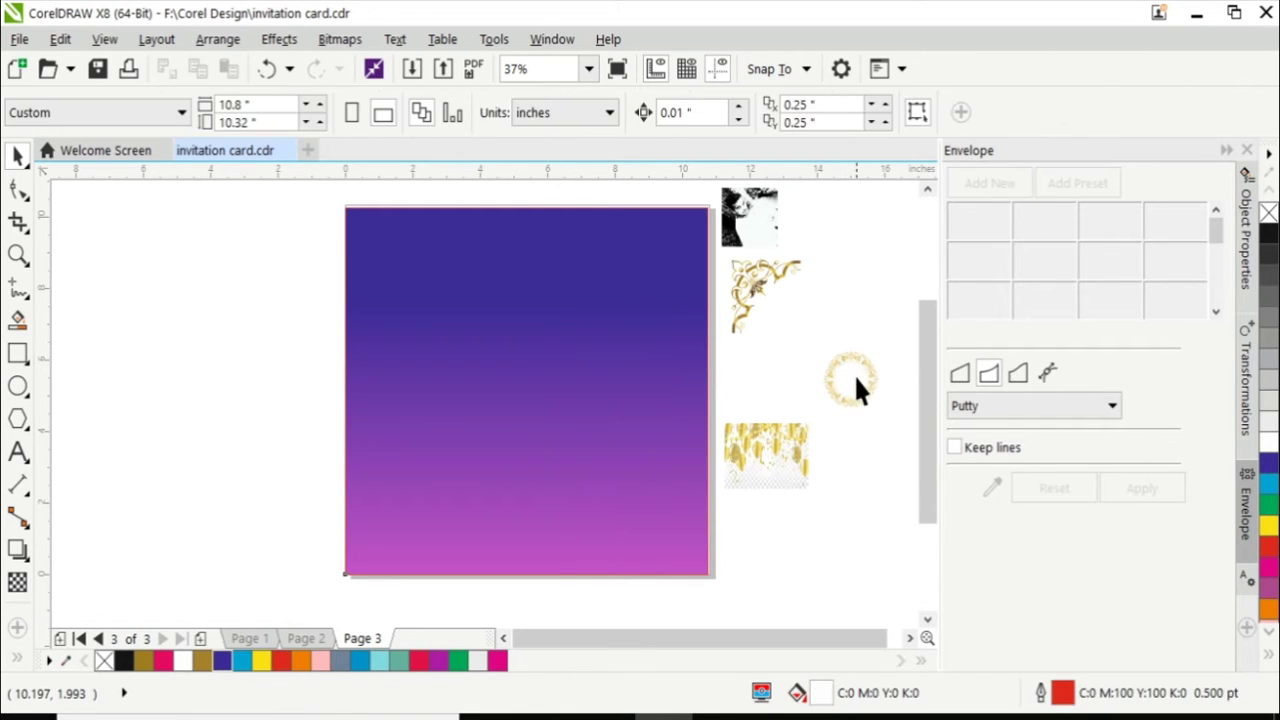
click(847, 378)
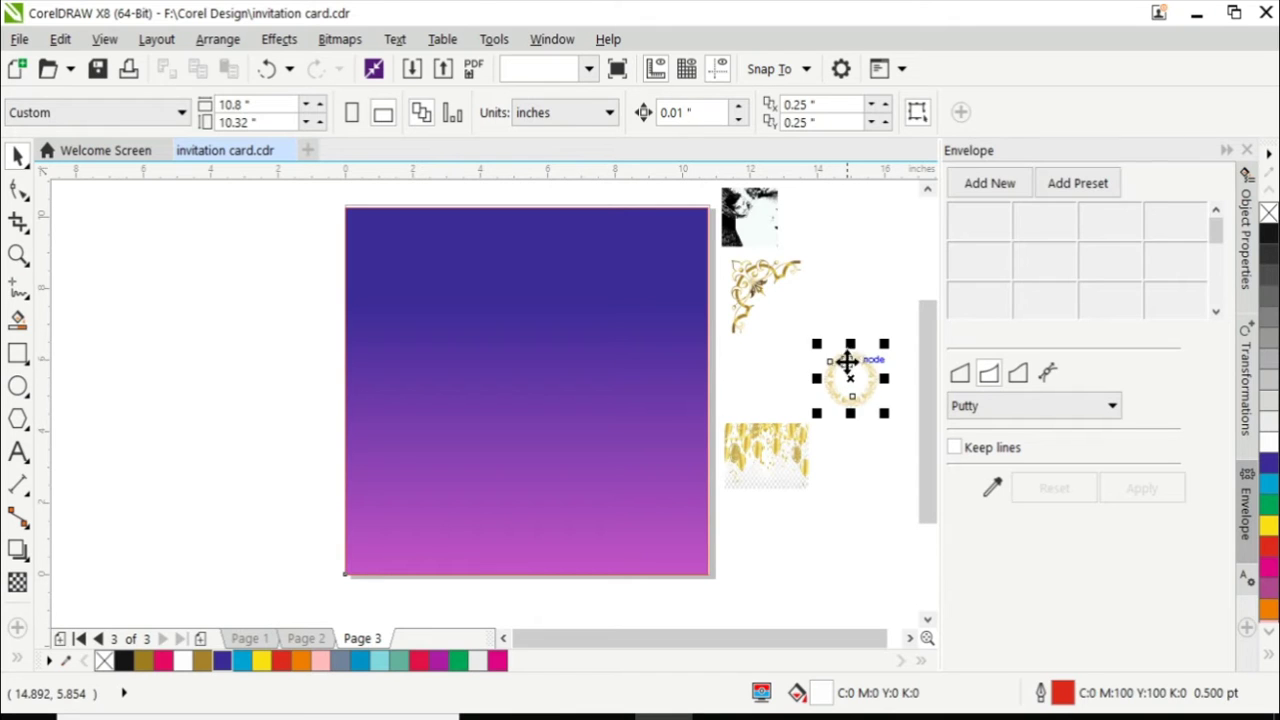
drag(847, 378, 768, 372)
Trace the gold balloons image as Line Art.
click(777, 457)
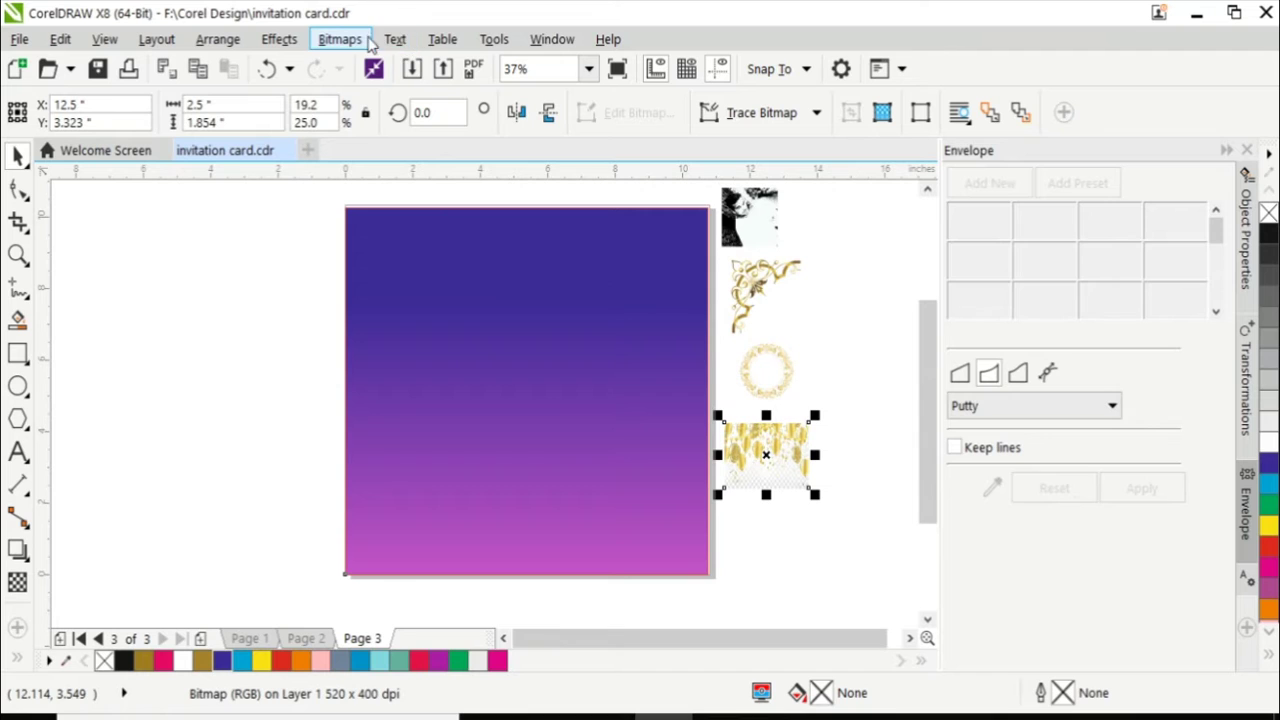
click(340, 39)
mouse_move(445, 406)
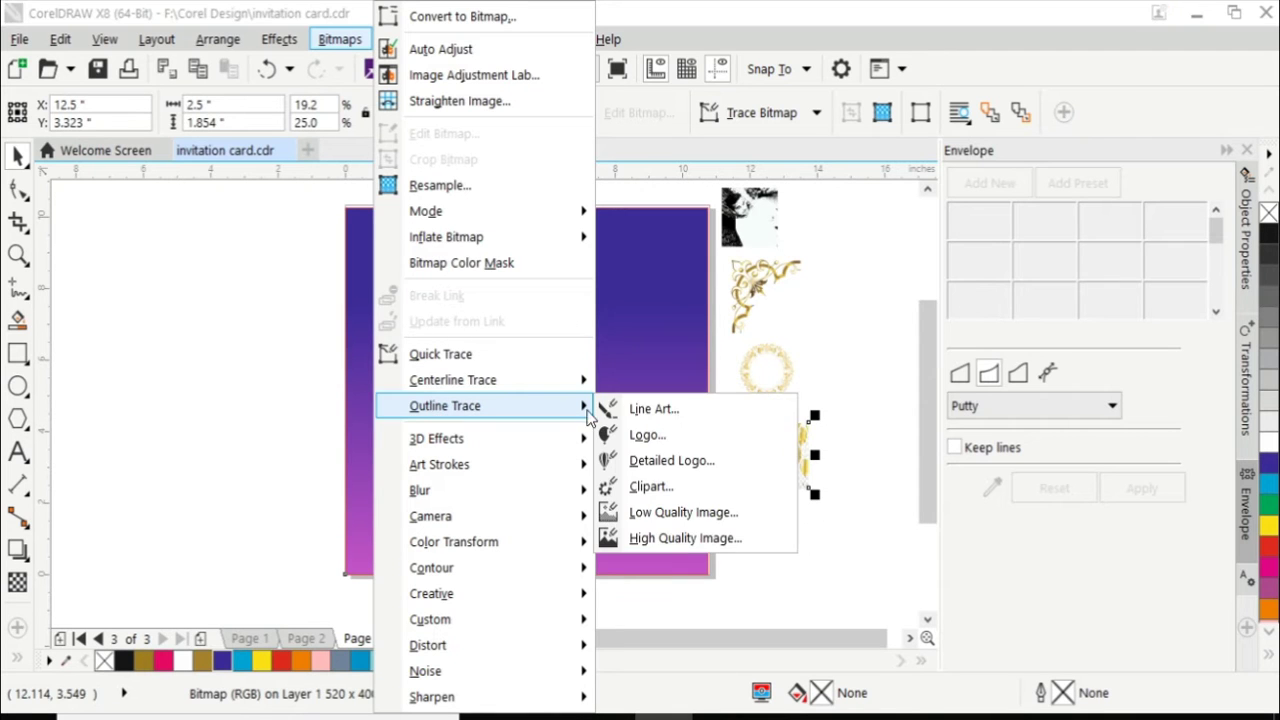
click(644, 410)
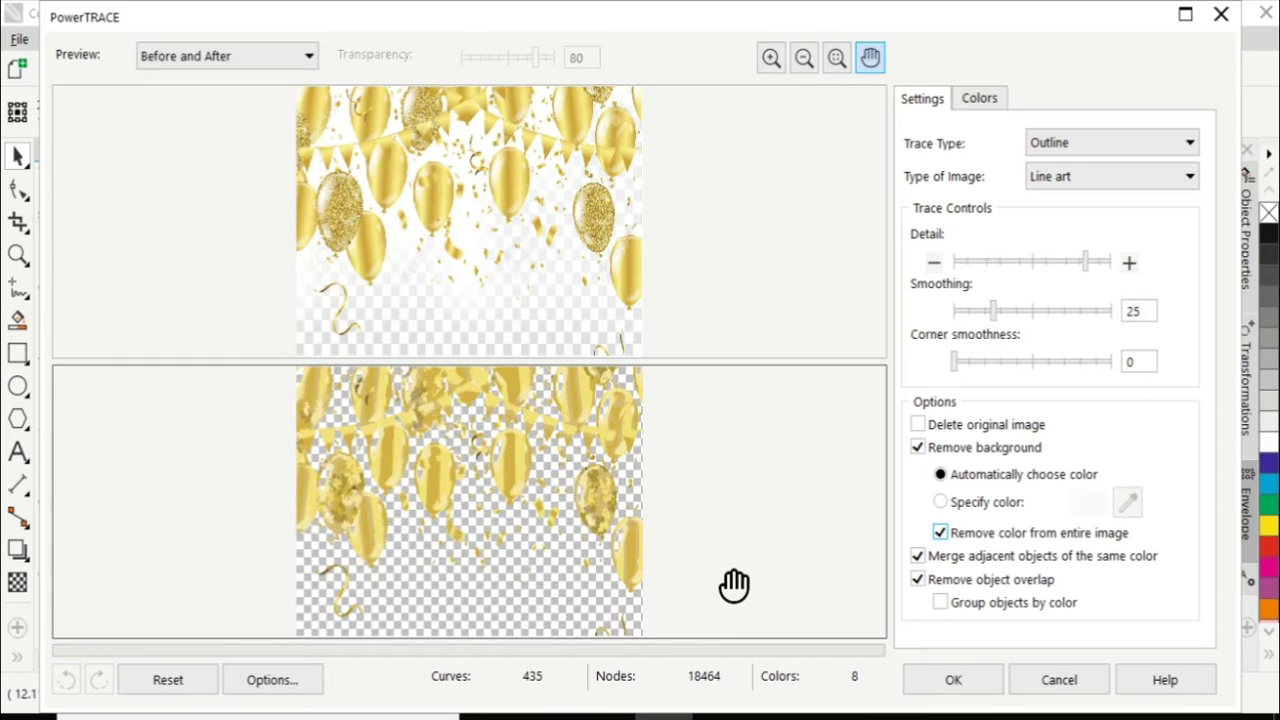
click(952, 682)
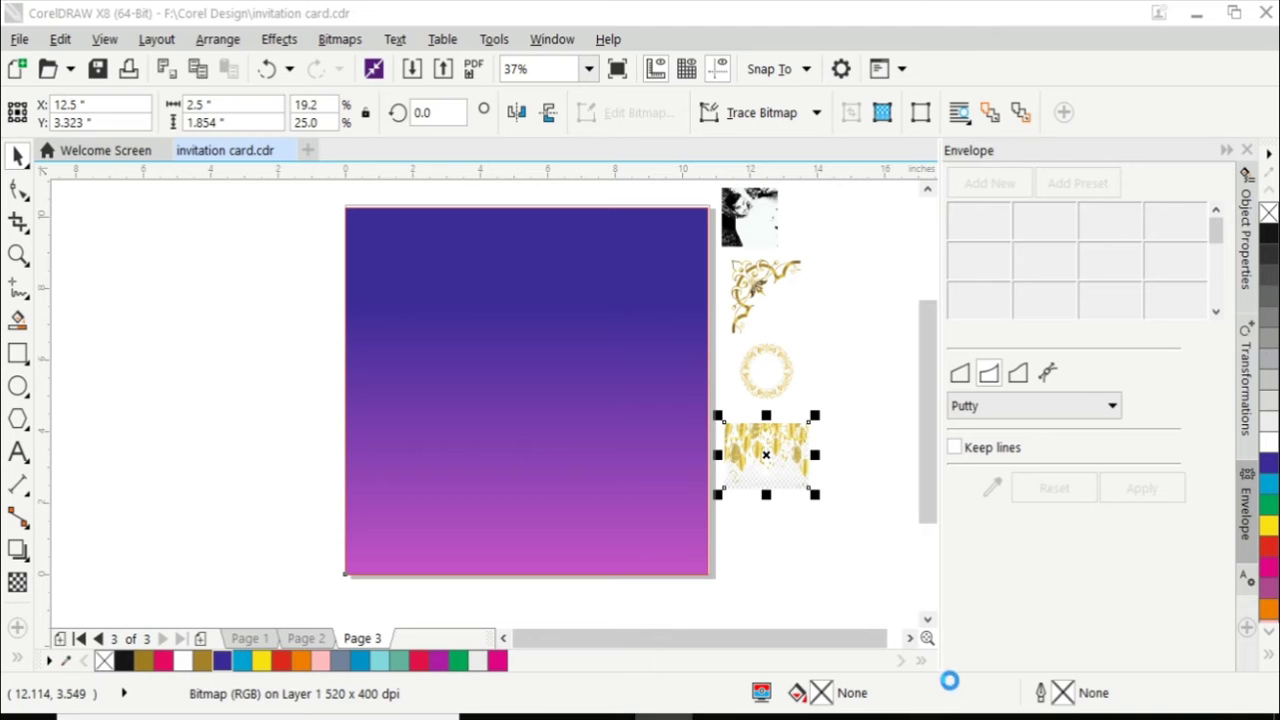
Reposition the traced balloons group, then select the gold corner ornament.
drag(814, 398, 856, 510)
click(856, 510)
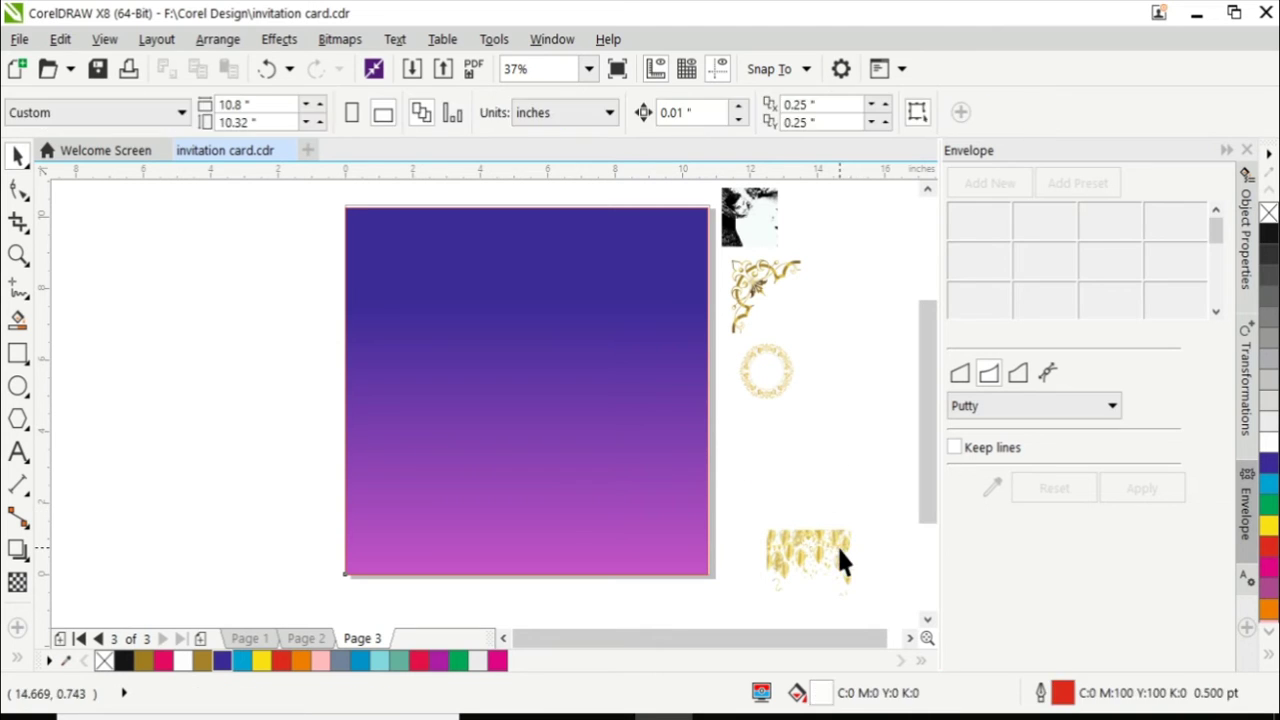
click(809, 565)
drag(809, 562, 785, 475)
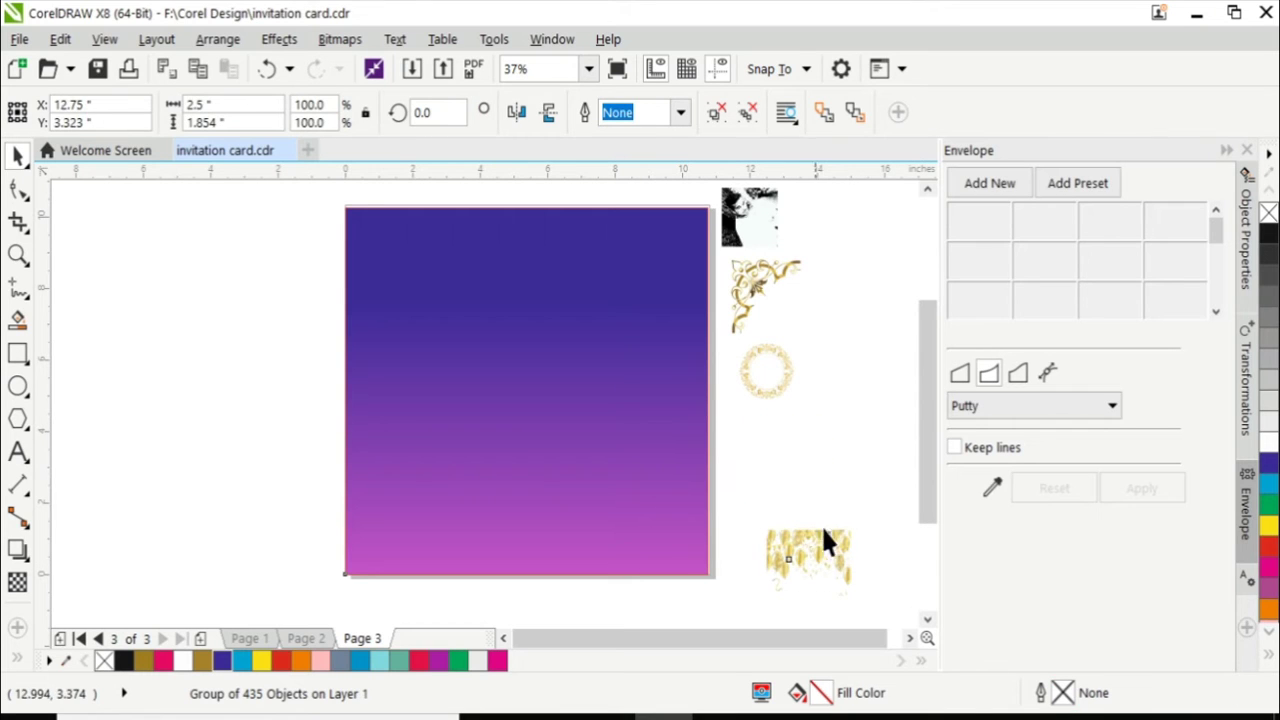
key(ctrl+z)
click(760, 268)
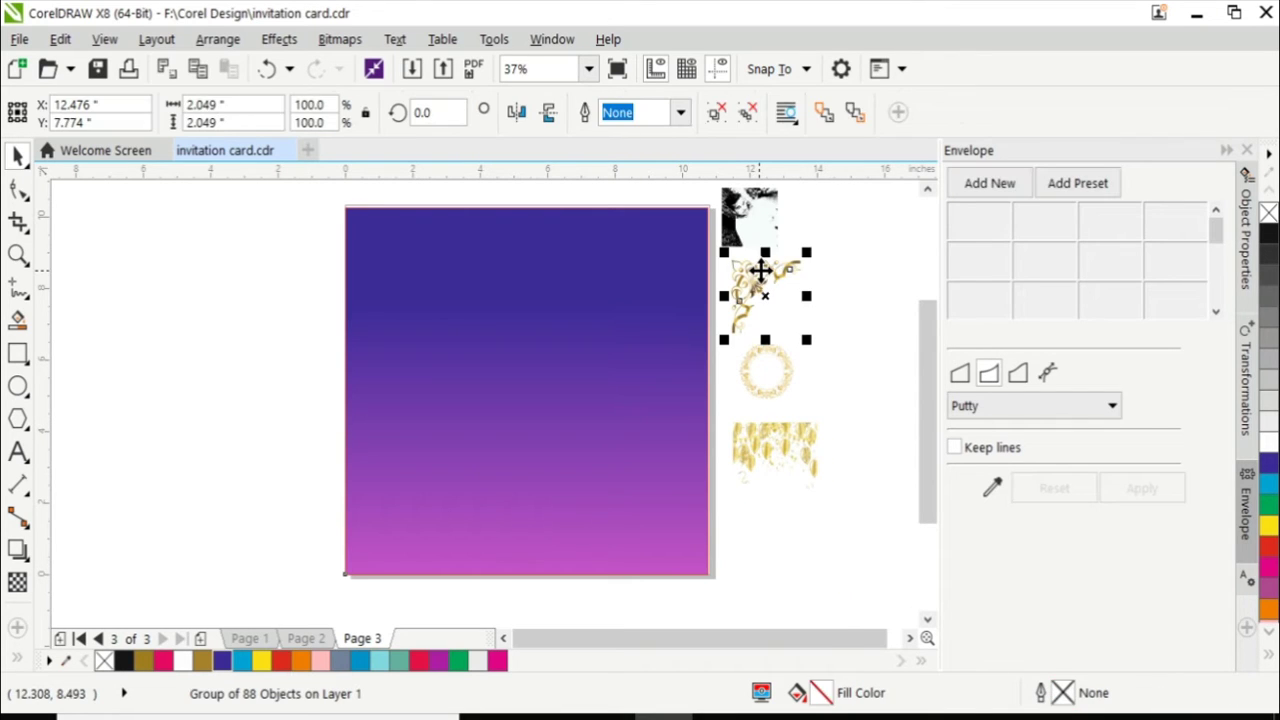
right_click(760, 268)
PowerClip the corner ornament into the card and mirror copies into all four corners.
click(790, 115)
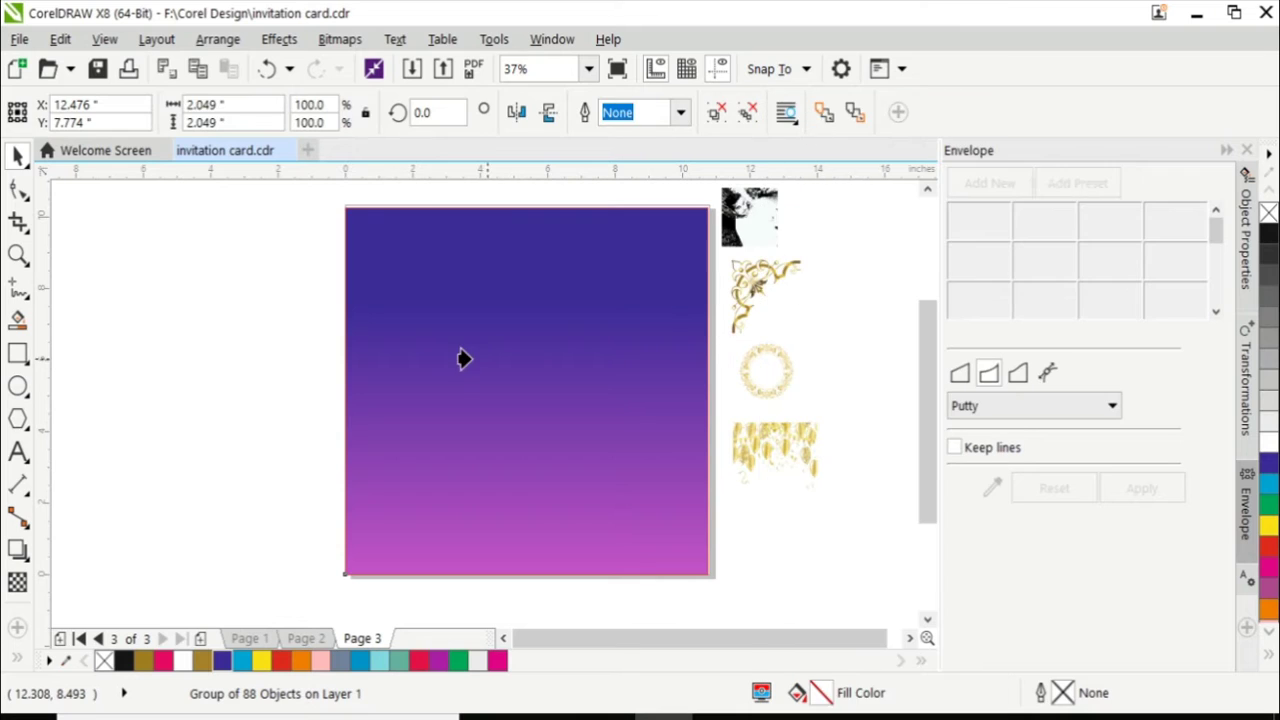
click(494, 417)
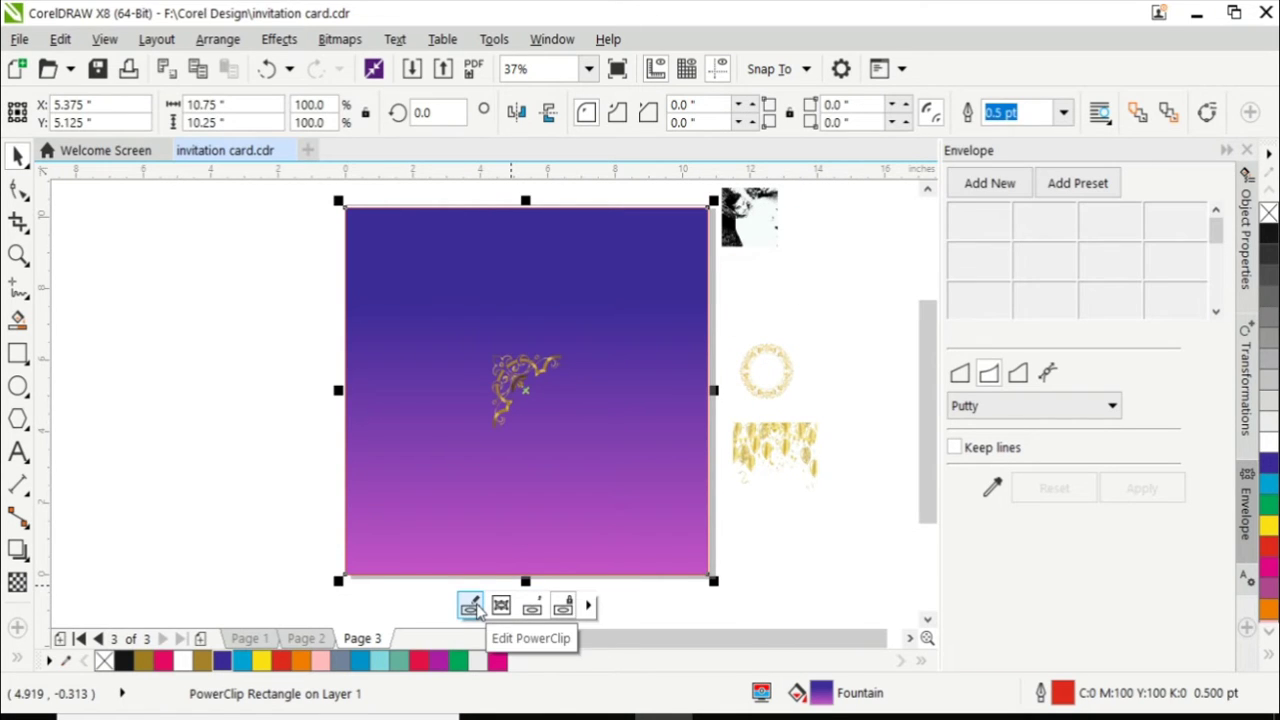
click(472, 607)
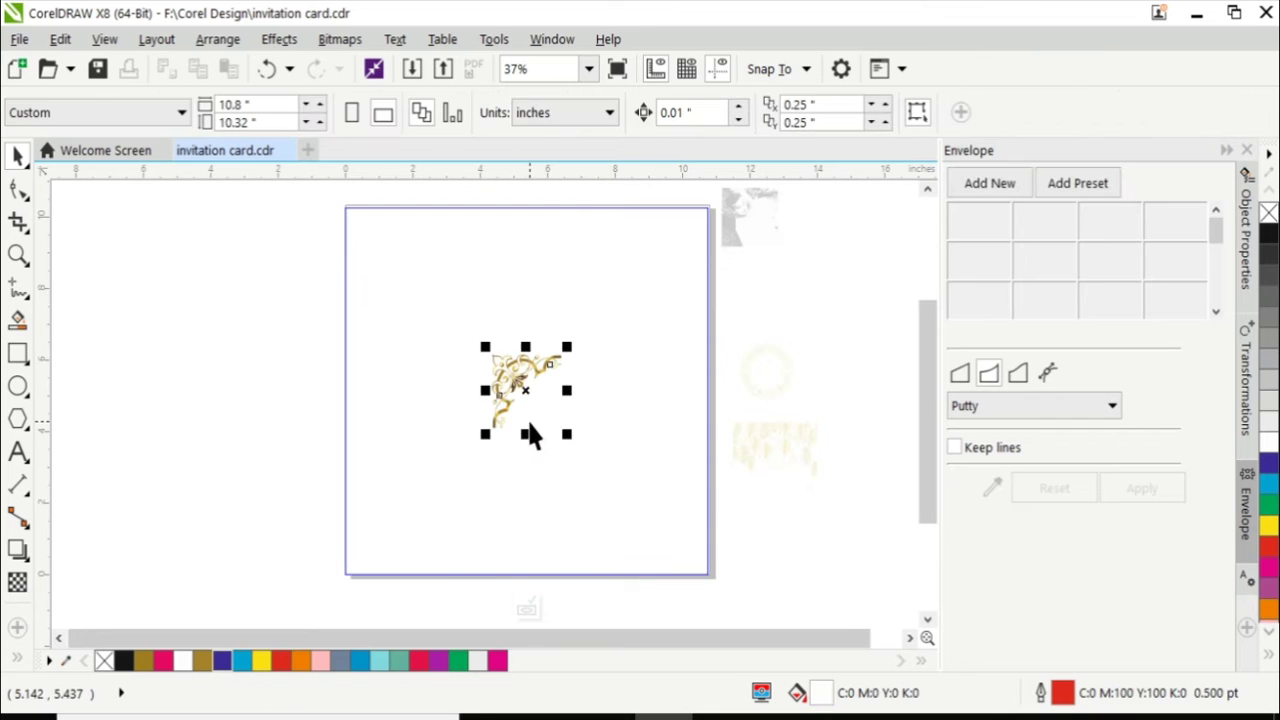
drag(516, 386, 390, 255)
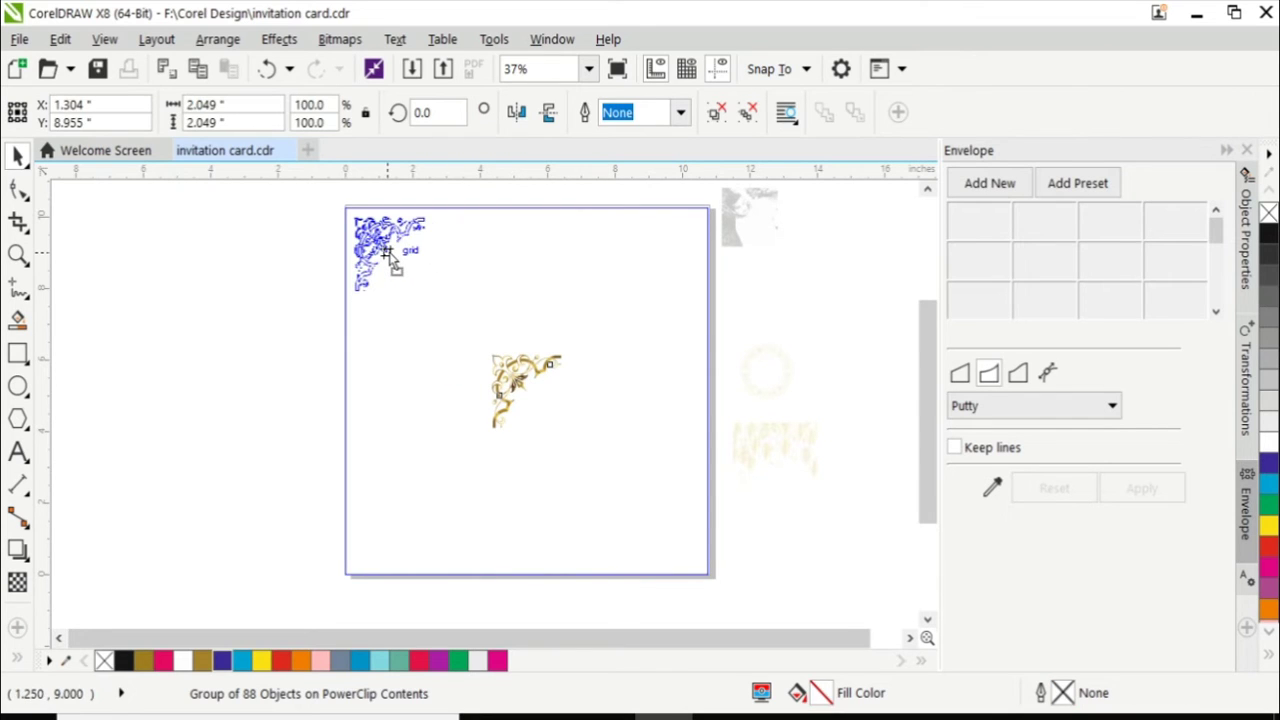
drag(390, 255, 663, 249)
right_click(502, 256)
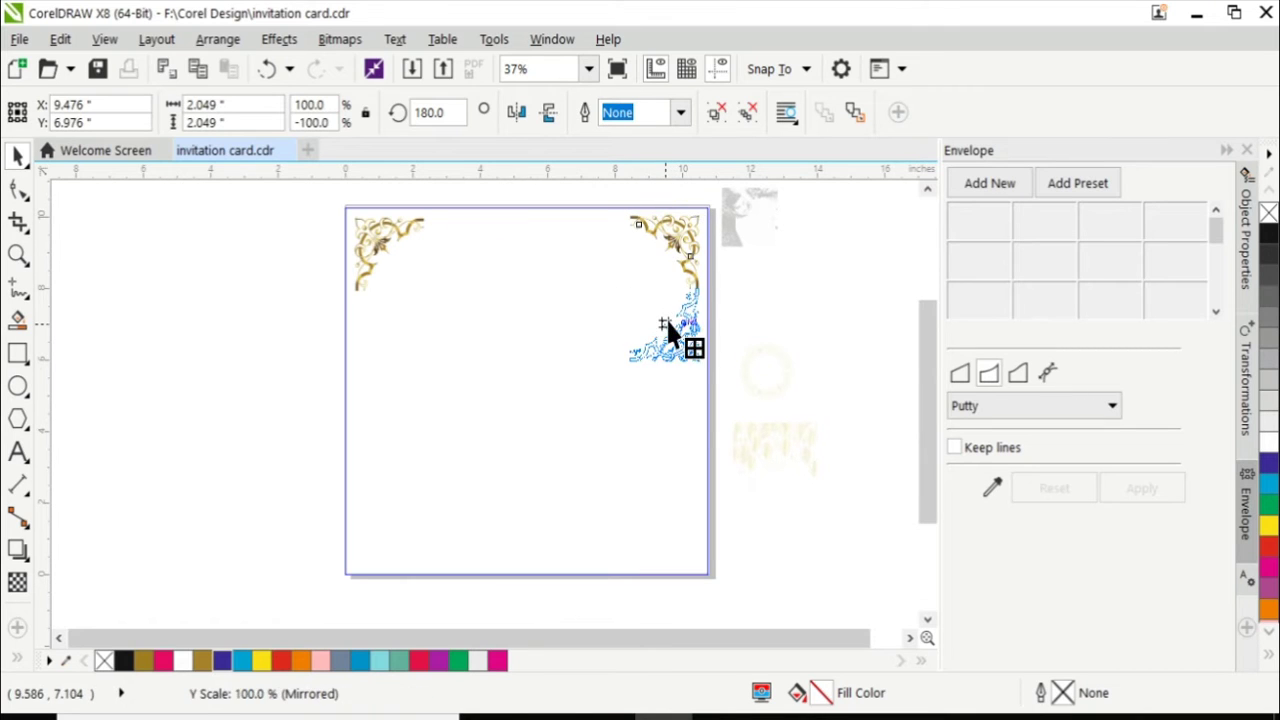
mouse_move(668, 210)
mouse_down()
mouse_move(667, 533)
mouse_move(589, 531)
mouse_move(412, 484)
mouse_up()
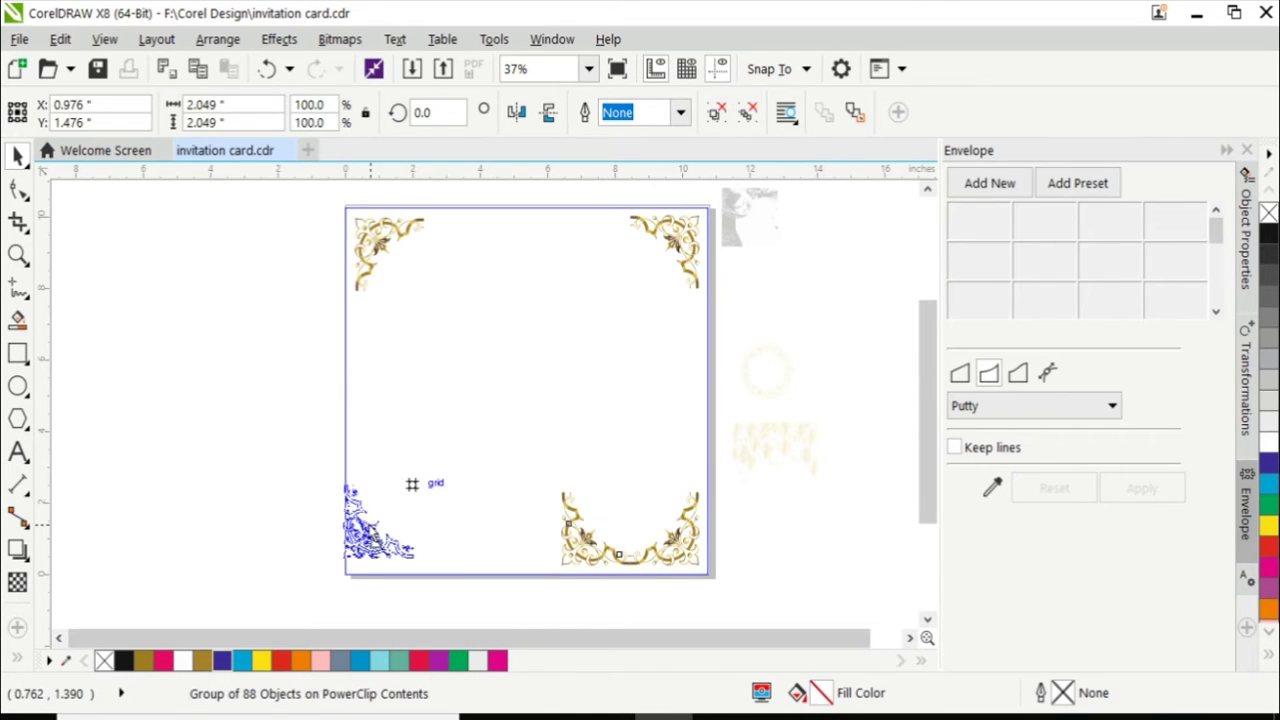
drag(412, 484, 412, 484)
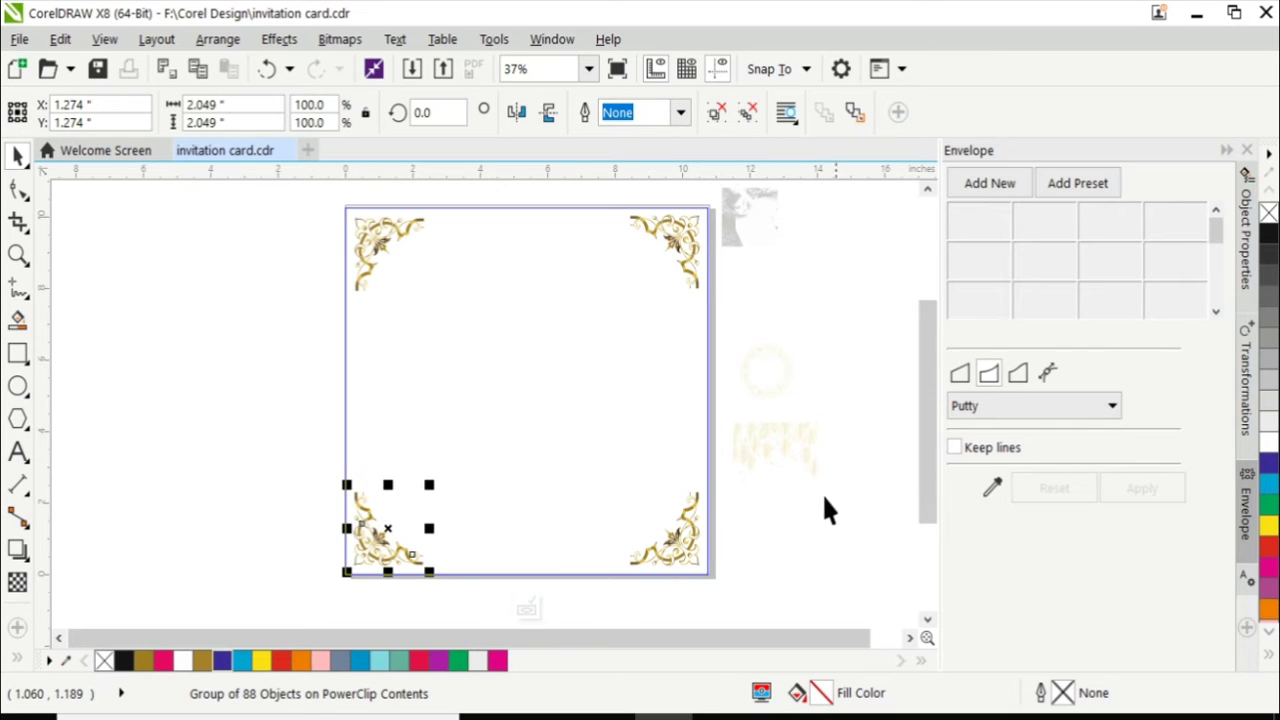
click(527, 608)
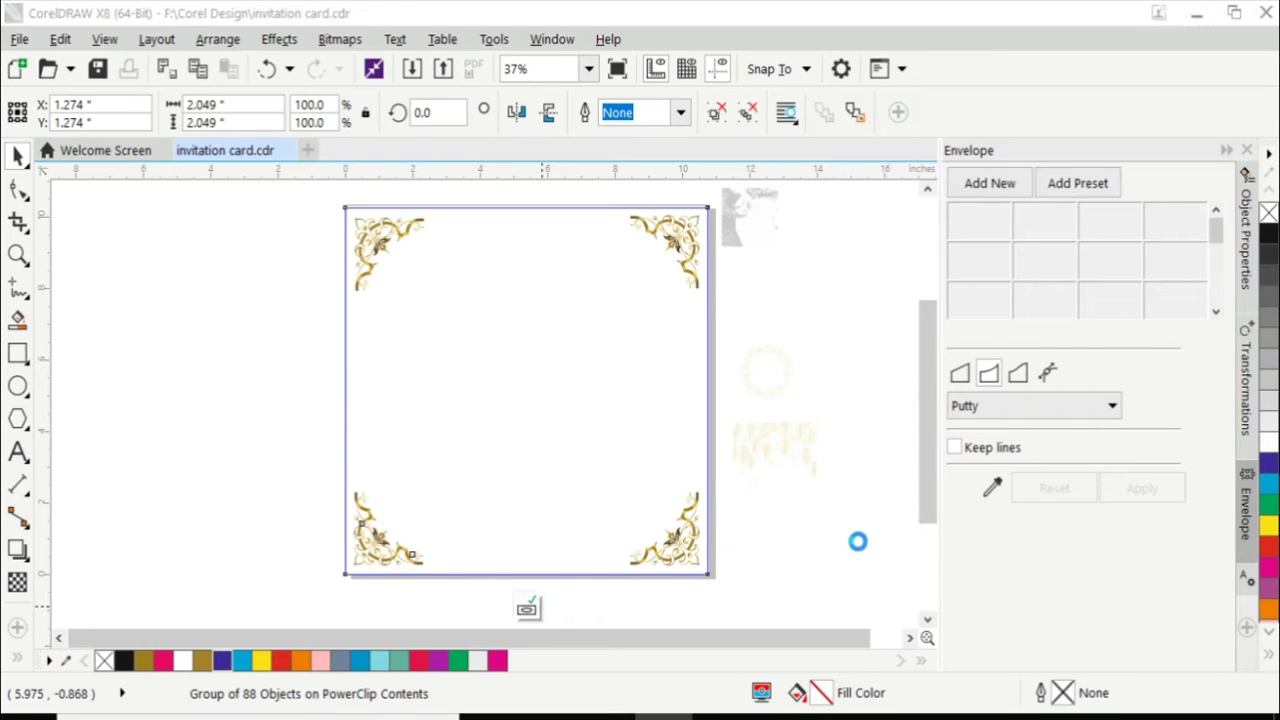
PowerClip the traced balloons into the card, stretched to 6.25 x 2.25 inches along the top.
click(790, 450)
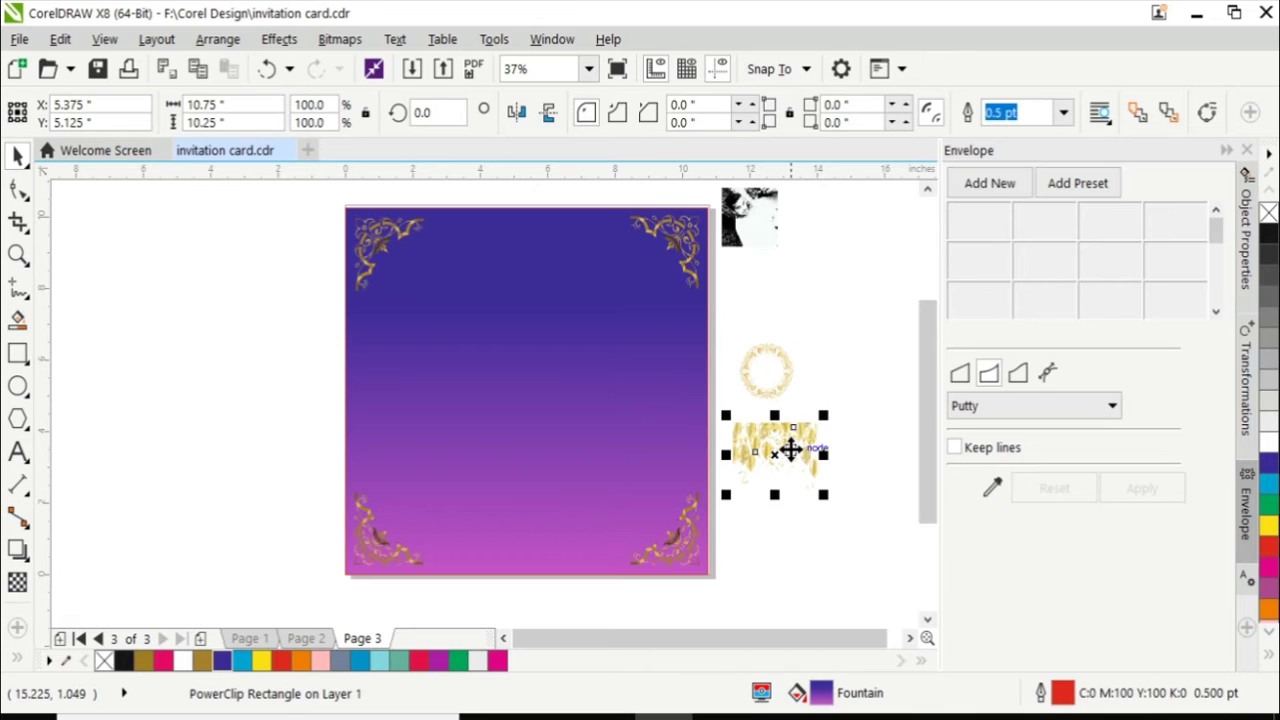
right_click(790, 450)
click(871, 114)
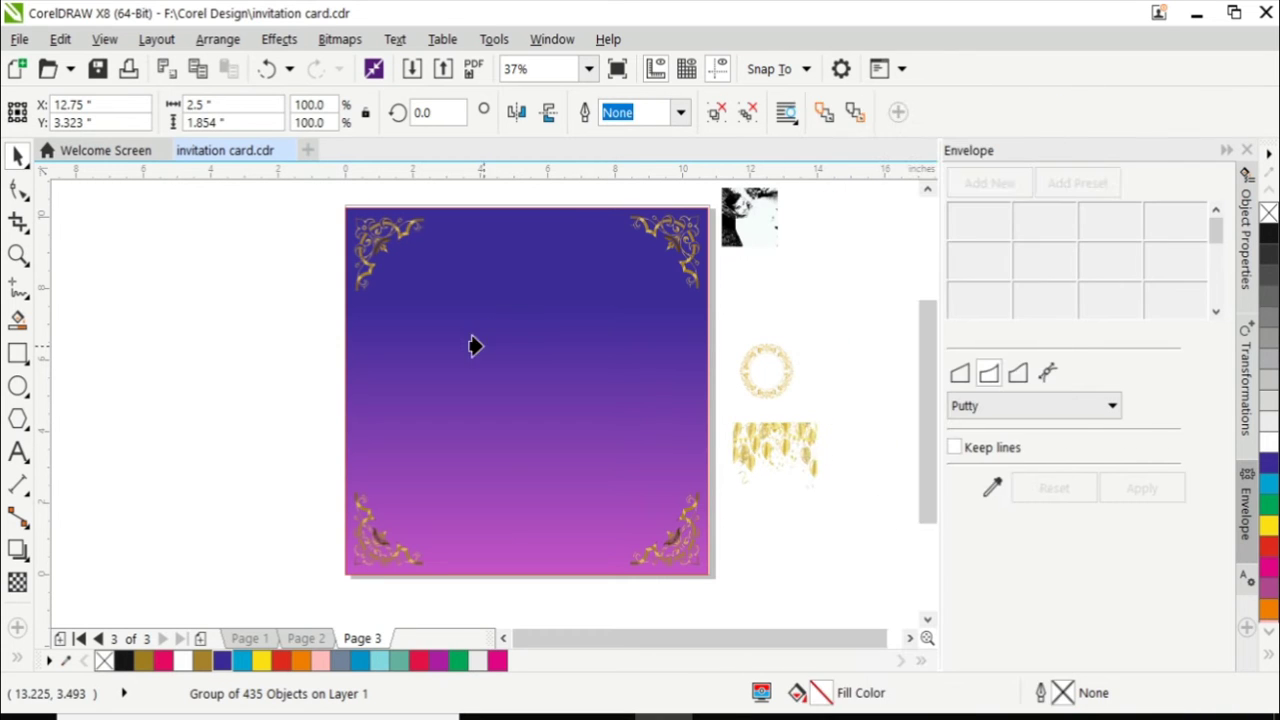
click(475, 346)
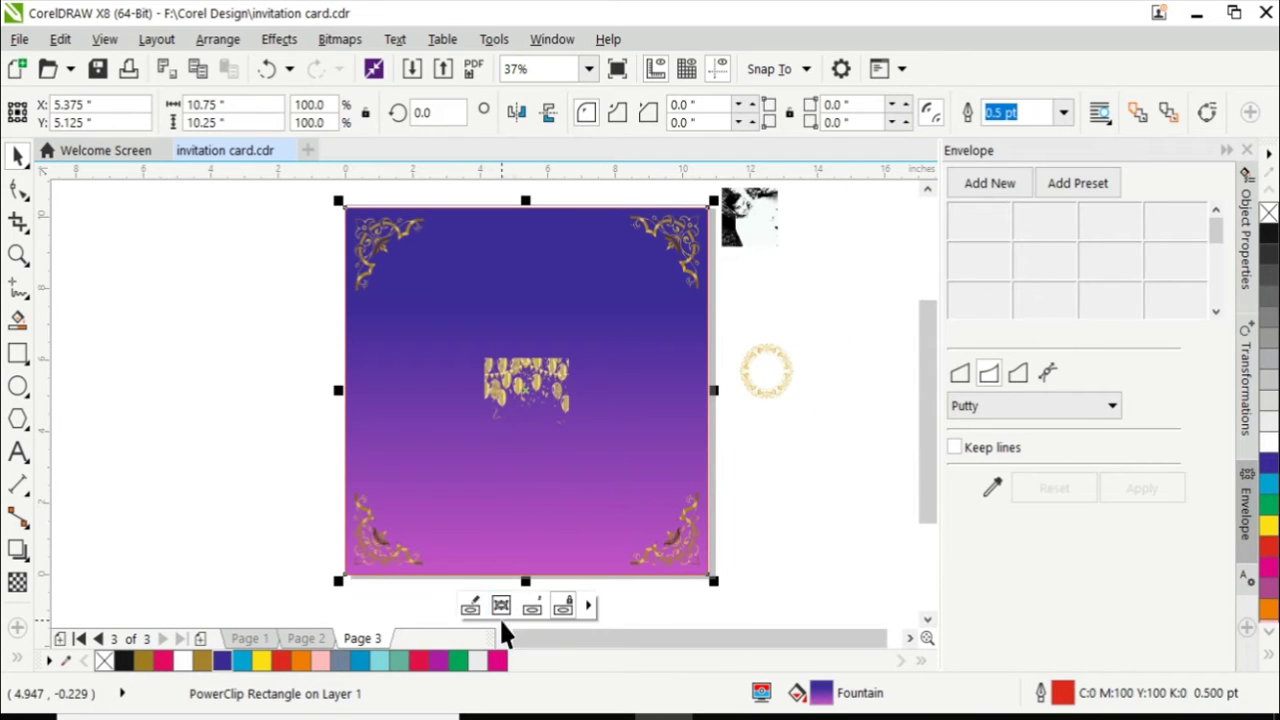
click(470, 606)
click(524, 376)
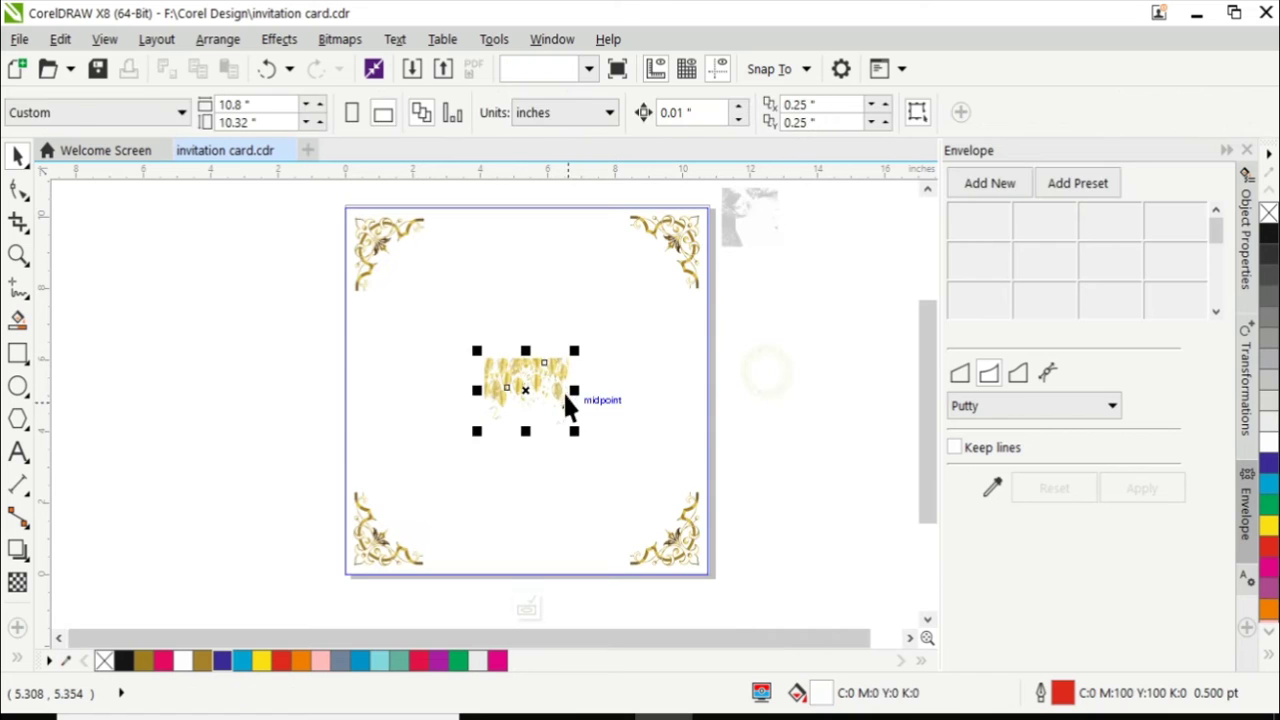
mouse_move(566, 404)
mouse_down()
mouse_move(460, 263)
mouse_move(466, 252)
mouse_move(638, 251)
mouse_up()
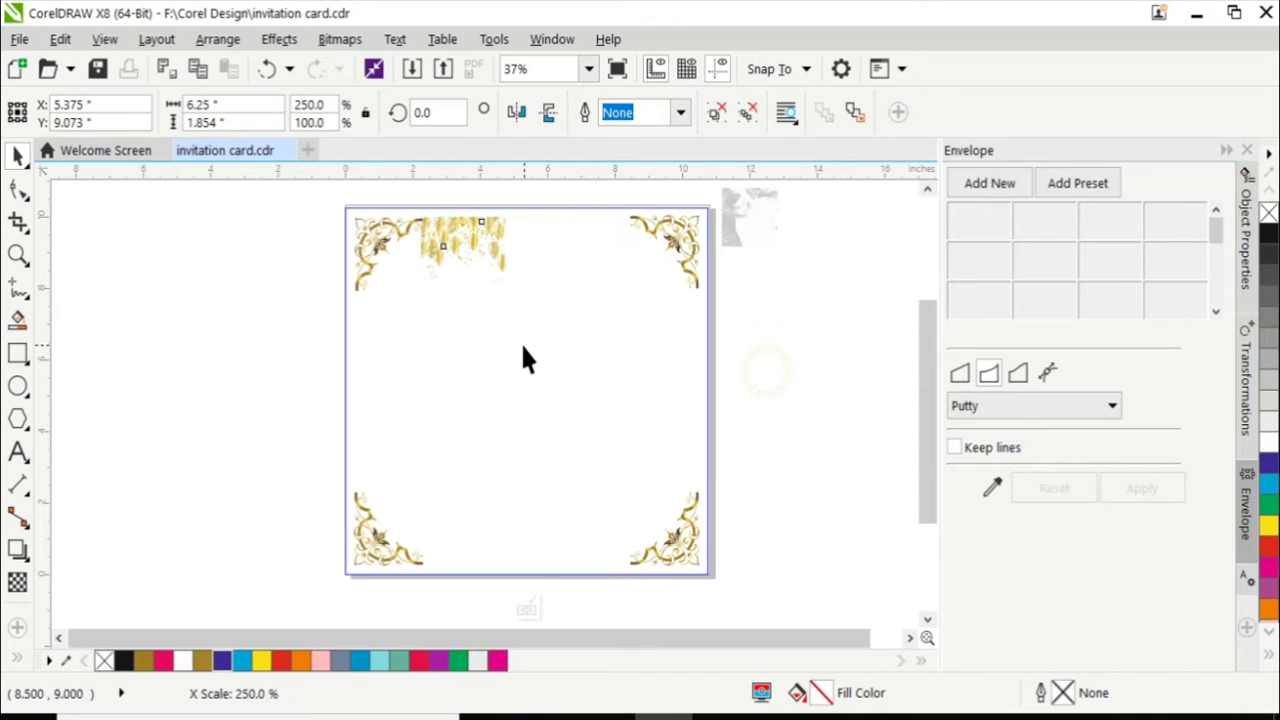
drag(524, 289, 525, 303)
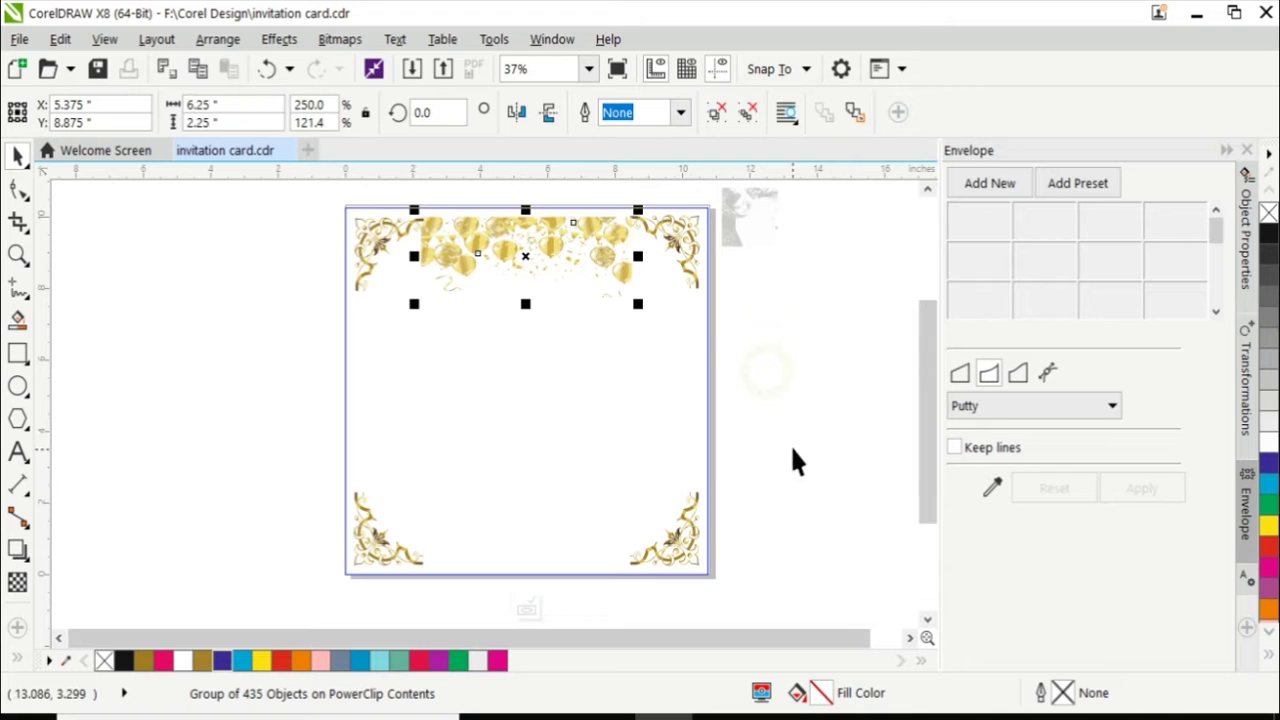
click(527, 608)
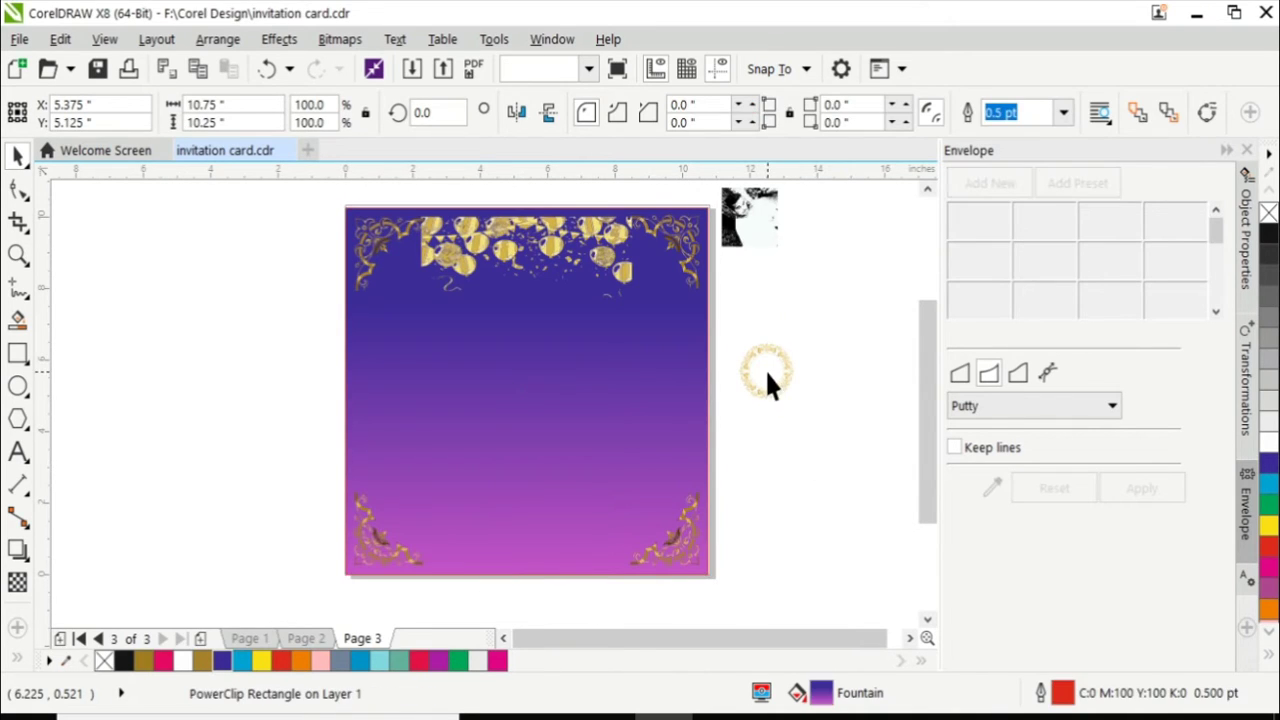
Enlarge the small gold ring into a large wreath.
key(Escape)
click(910, 638)
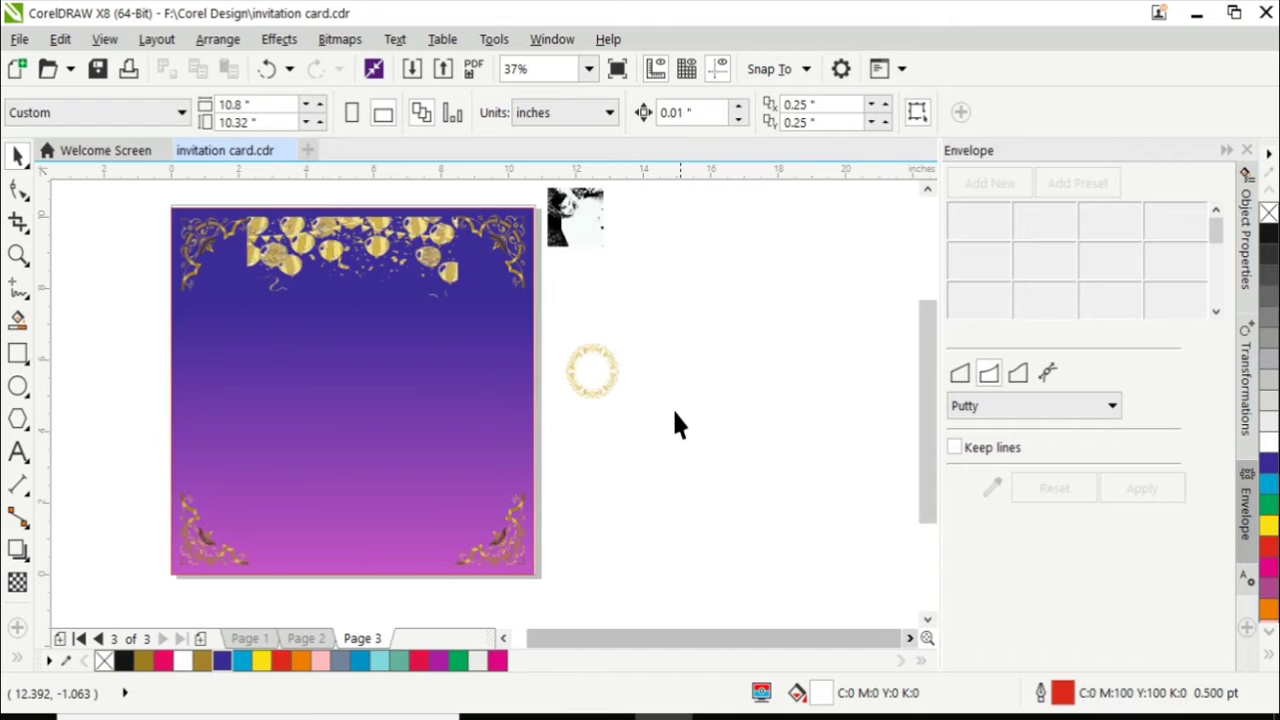
click(613, 393)
drag(626, 405, 808, 591)
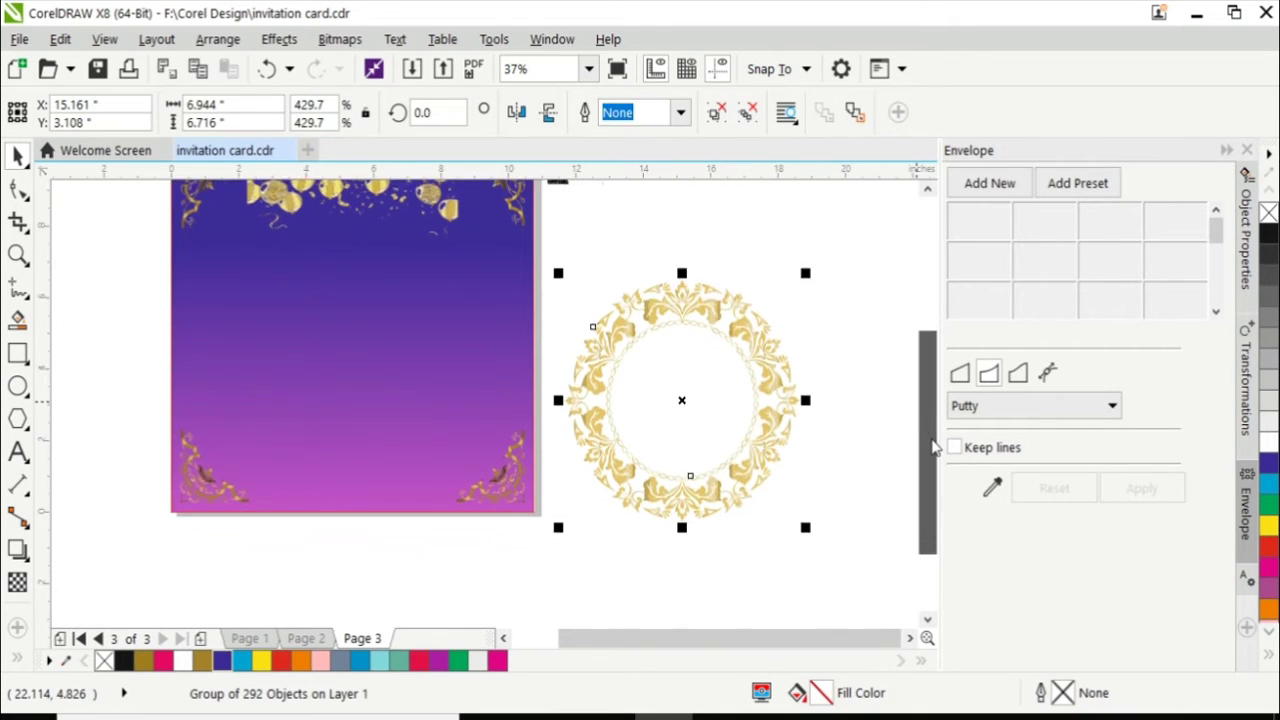
scroll(925, 420, down, 1)
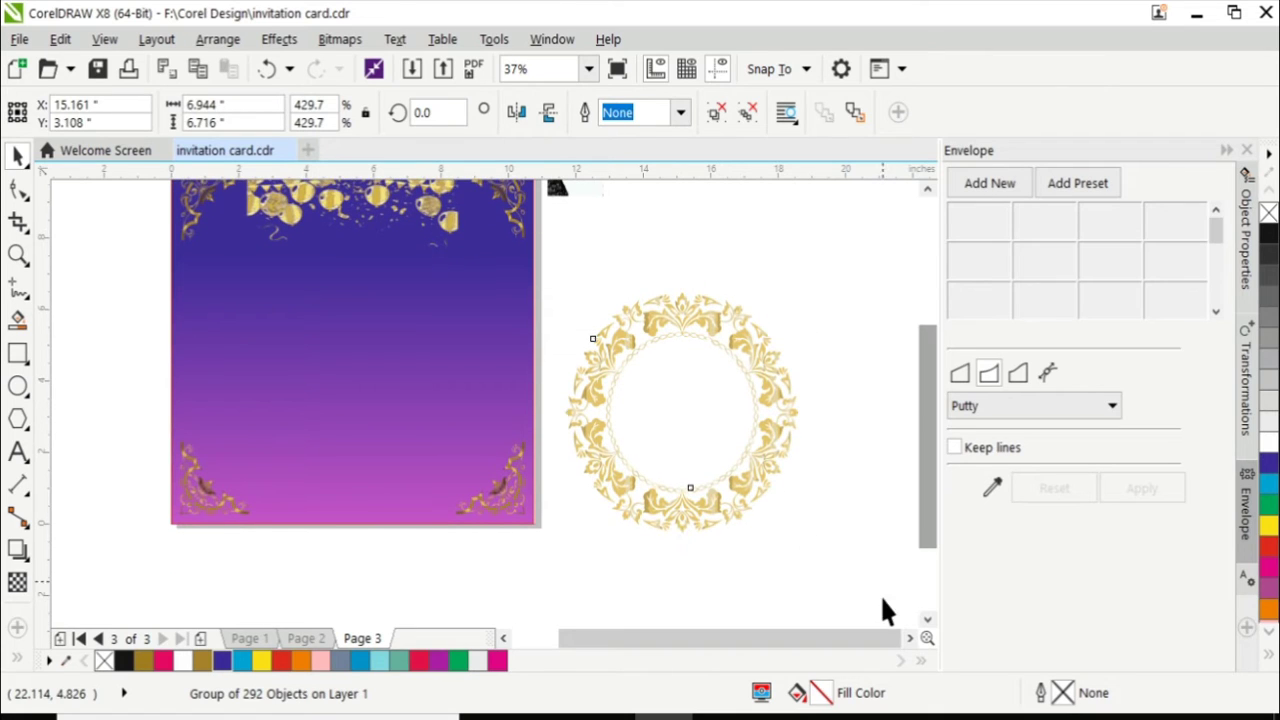
mouse_move(808, 283)
mouse_down()
mouse_move(829, 242)
mouse_move(857, 232)
mouse_up()
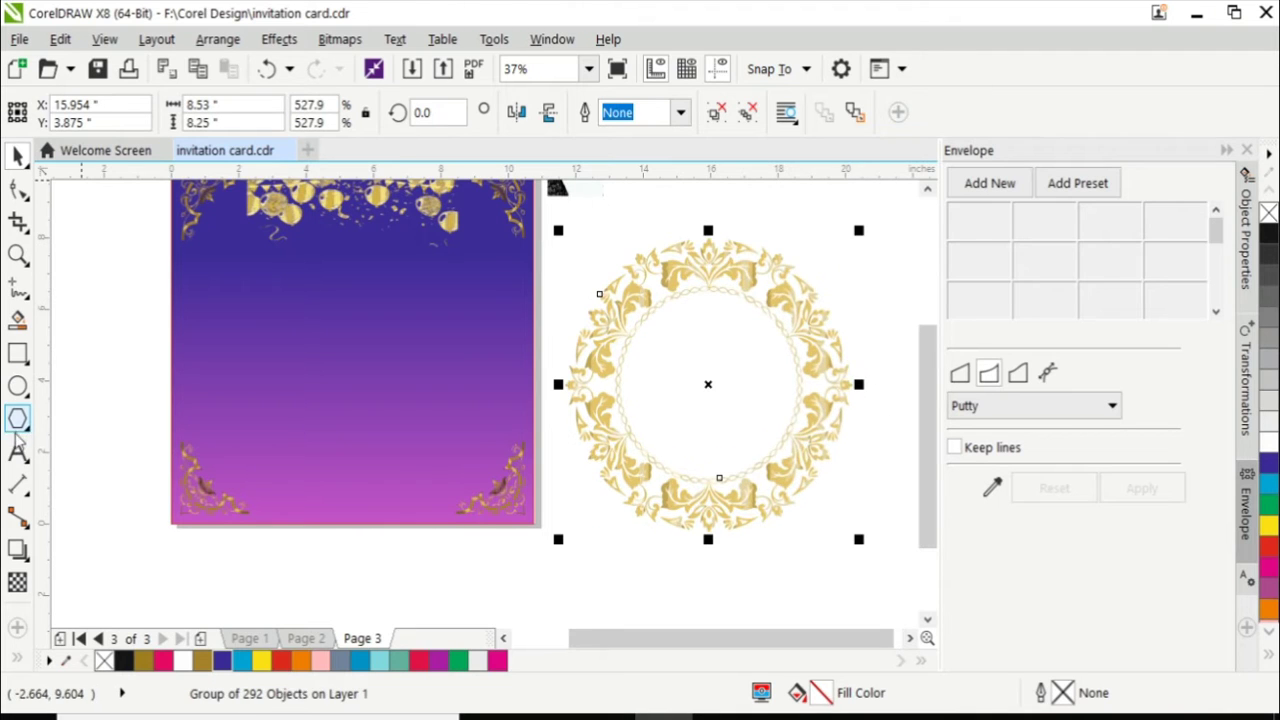
Add a brown-outlined 5.022-inch circle centred inside the wreath.
click(18, 386)
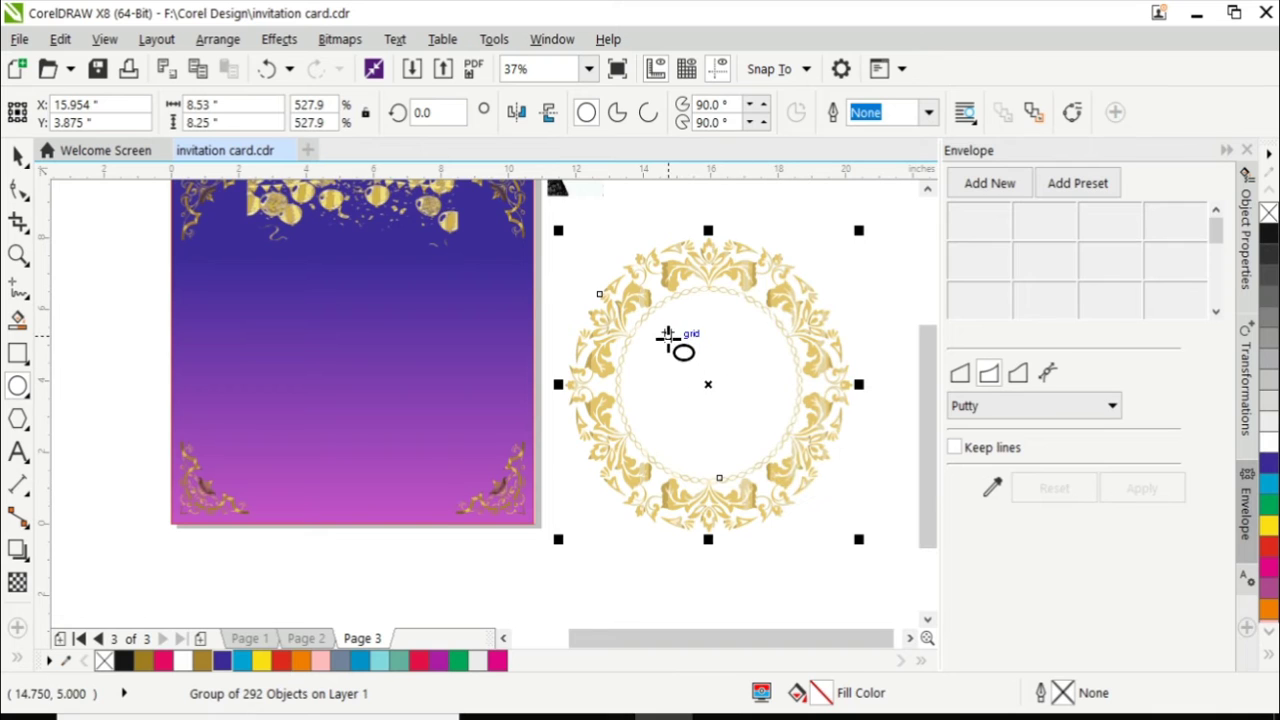
drag(668, 336, 838, 530)
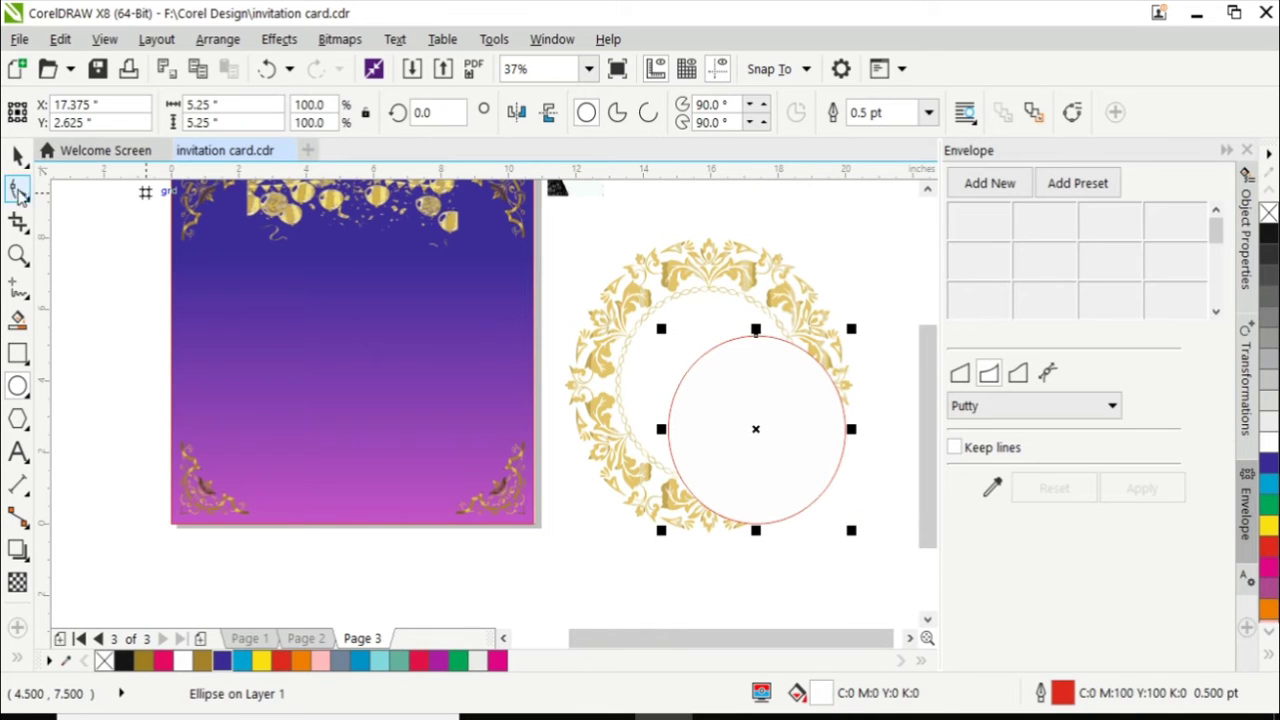
key(space)
drag(754, 431, 711, 397)
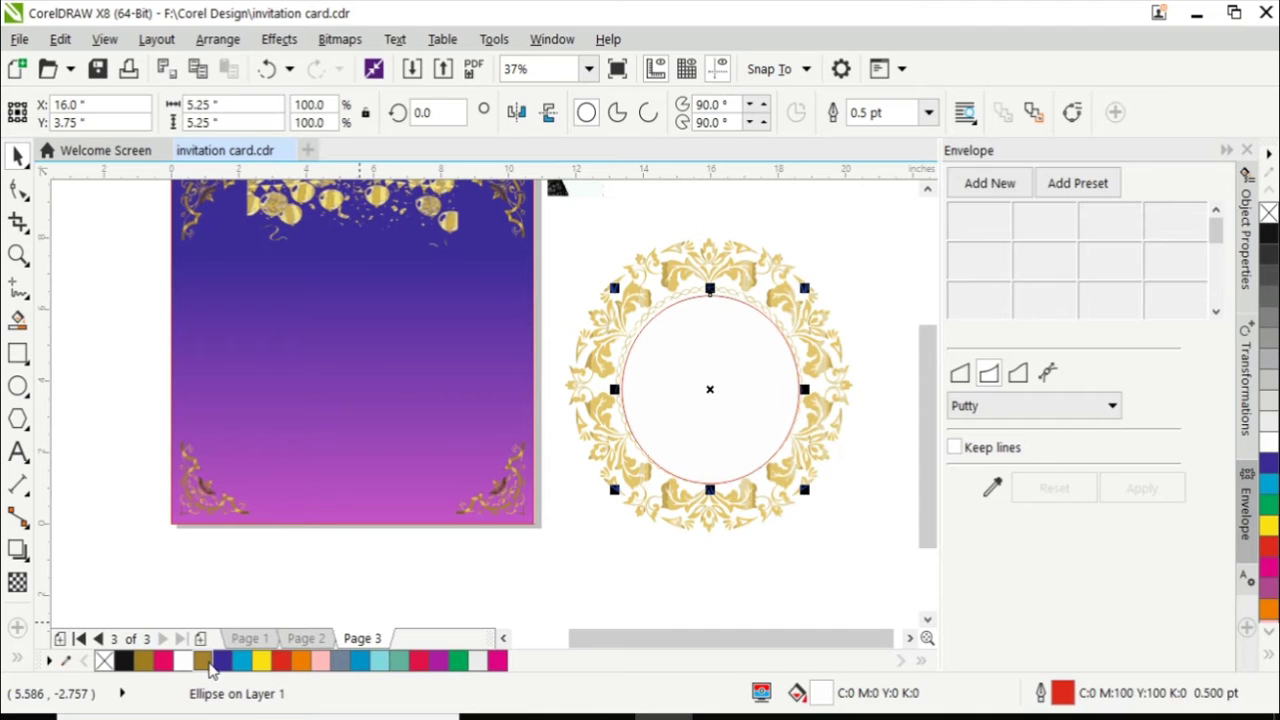
right_click(205, 662)
click(754, 560)
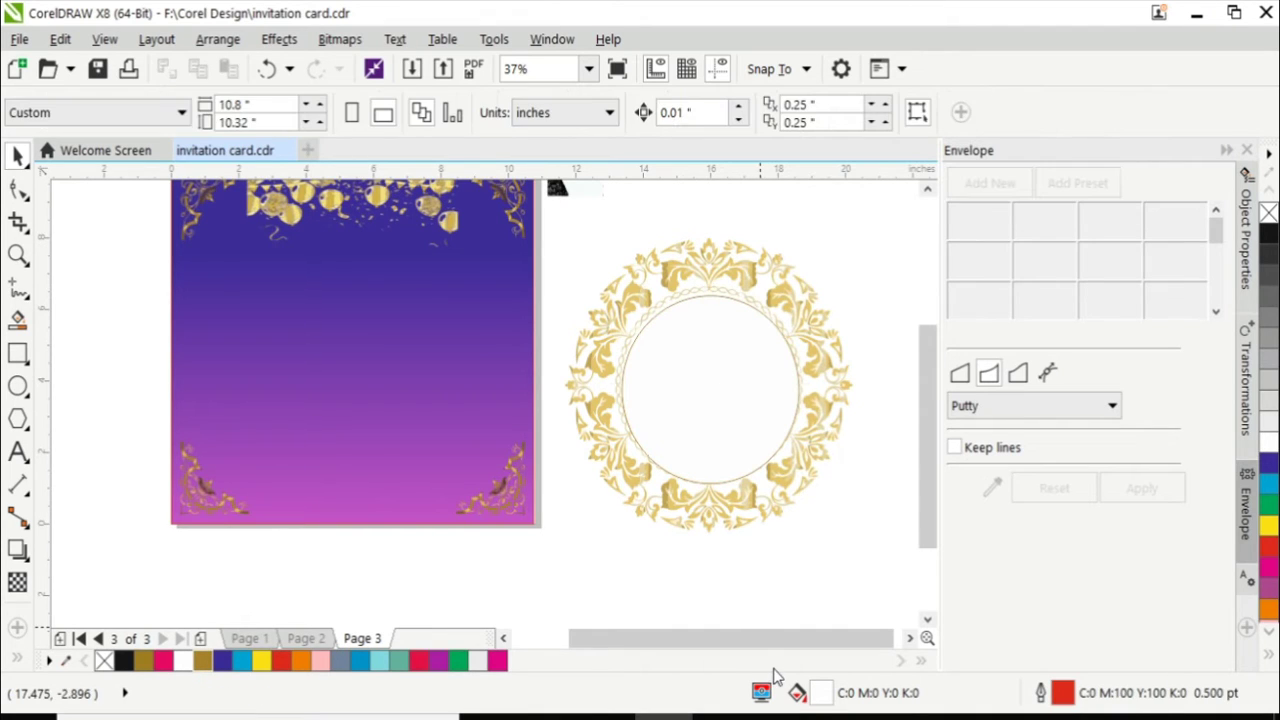
click(745, 473)
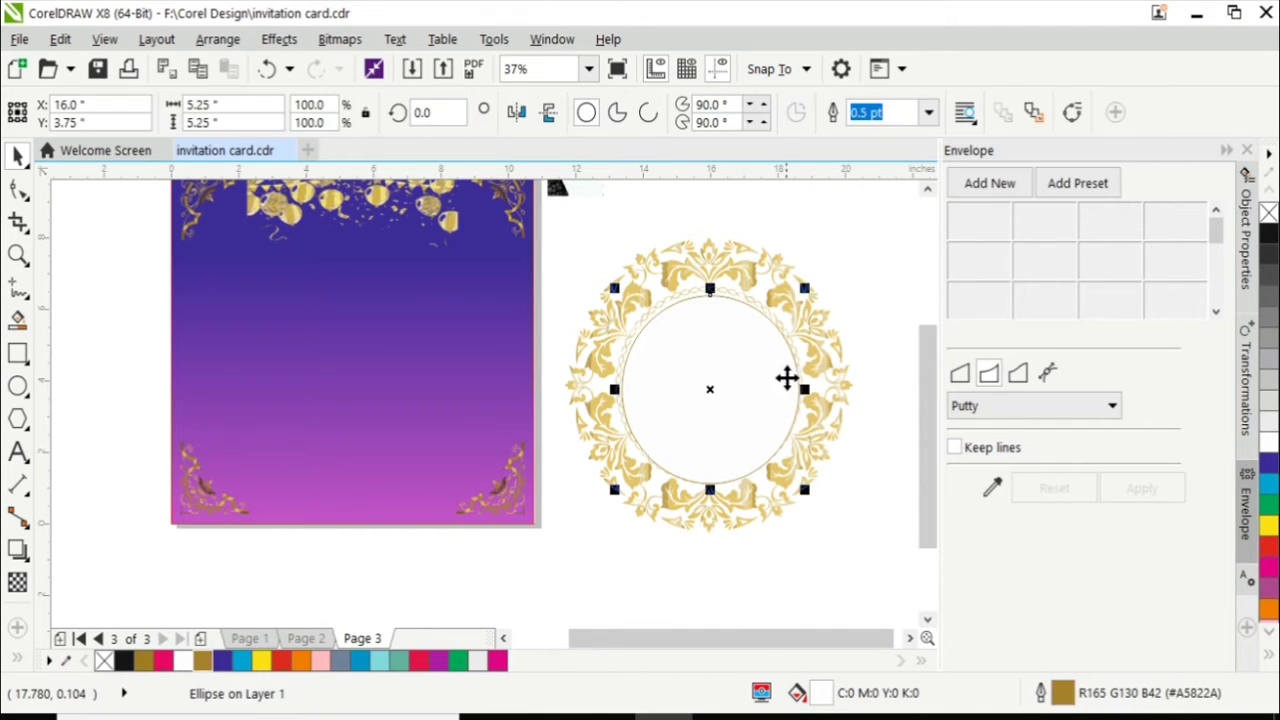
drag(805, 287, 800, 293)
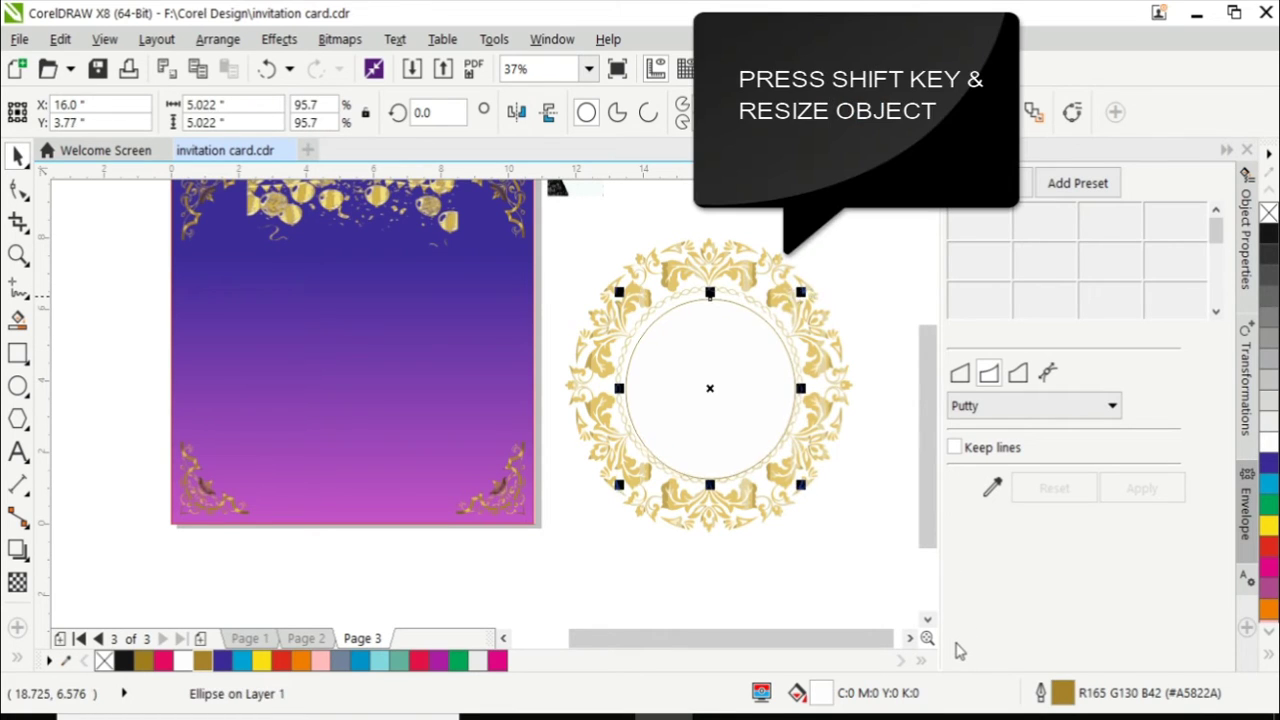
key(Up)
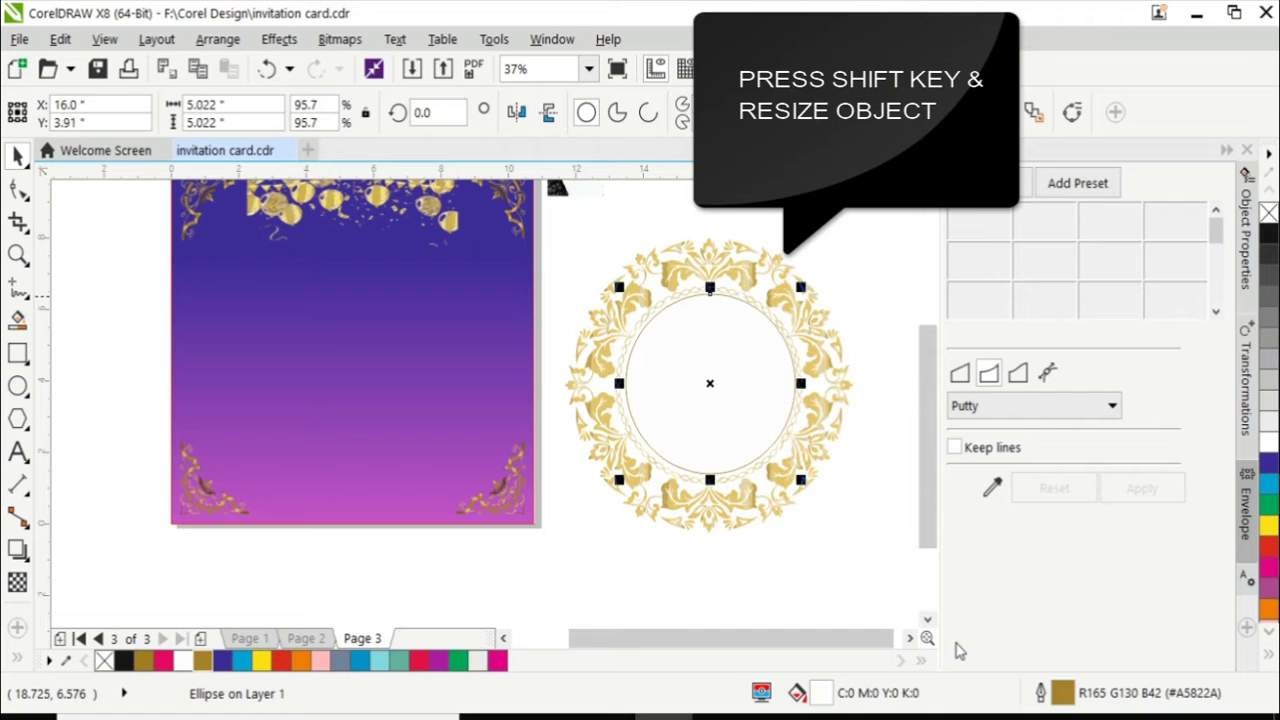
click(878, 540)
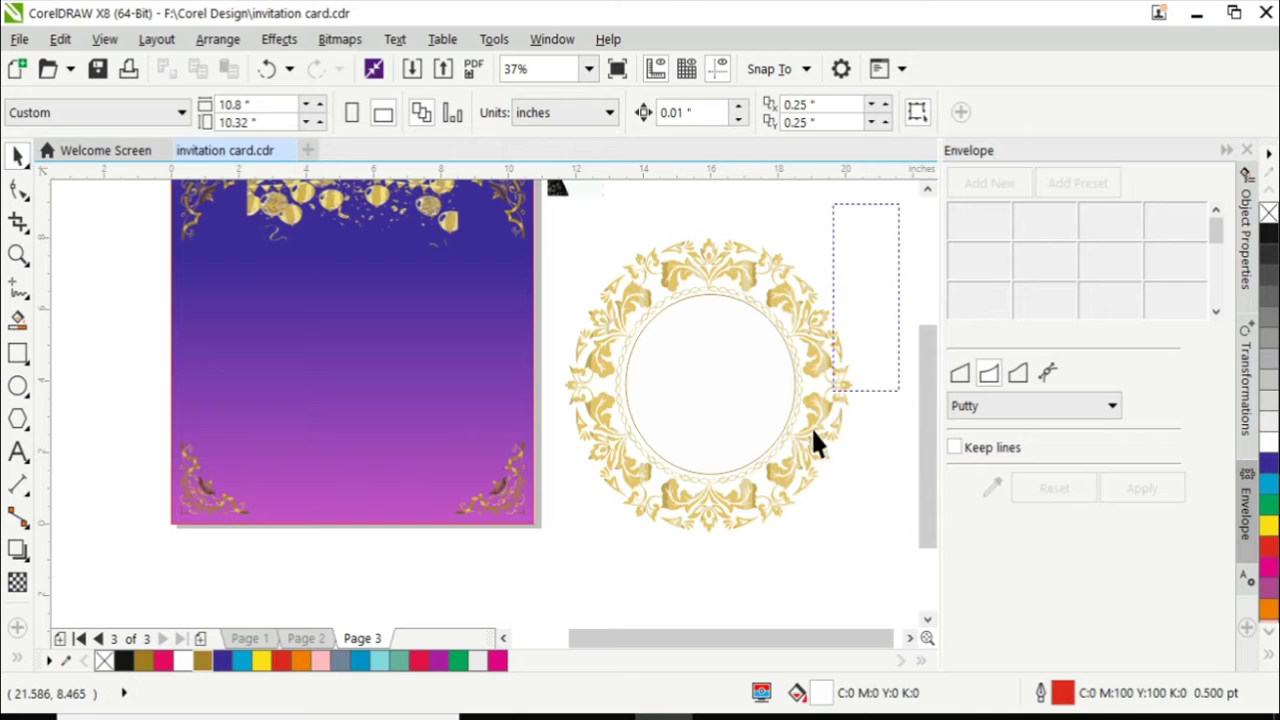
Scale the wreath and circle to 6.501 x 6.288 inches, move them up, and group them.
drag(813, 432, 557, 594)
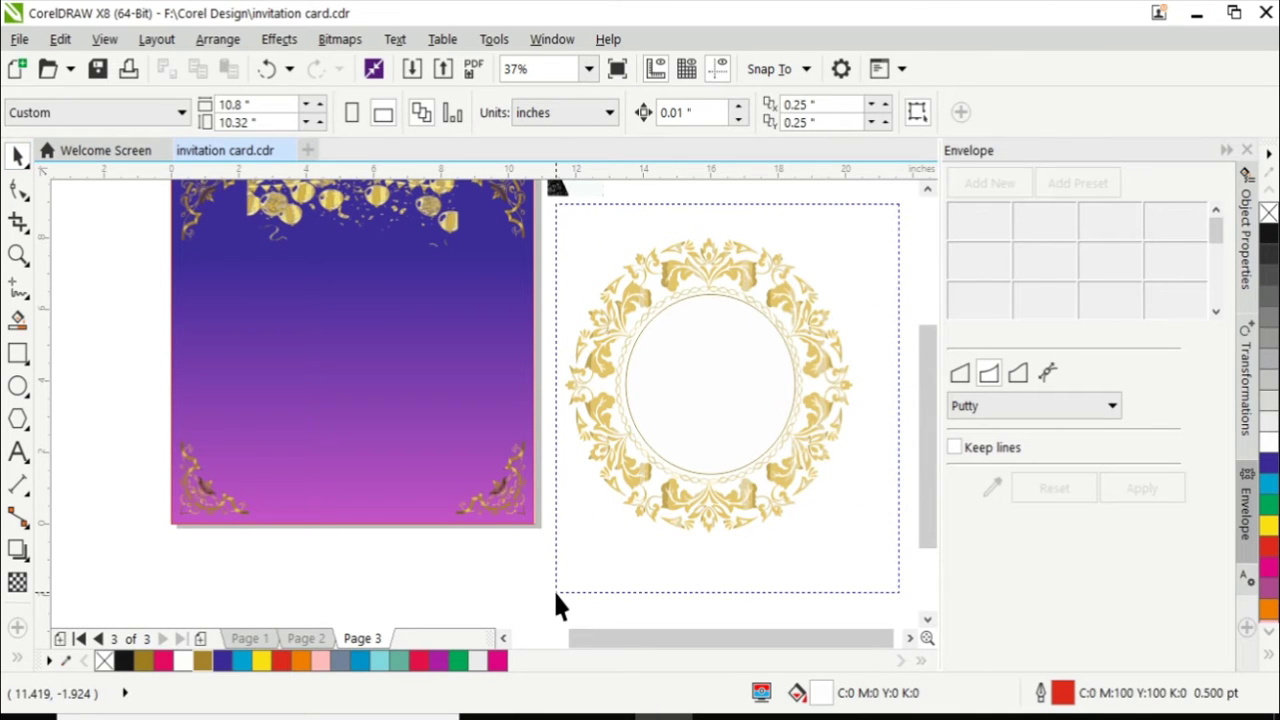
drag(857, 226, 790, 297)
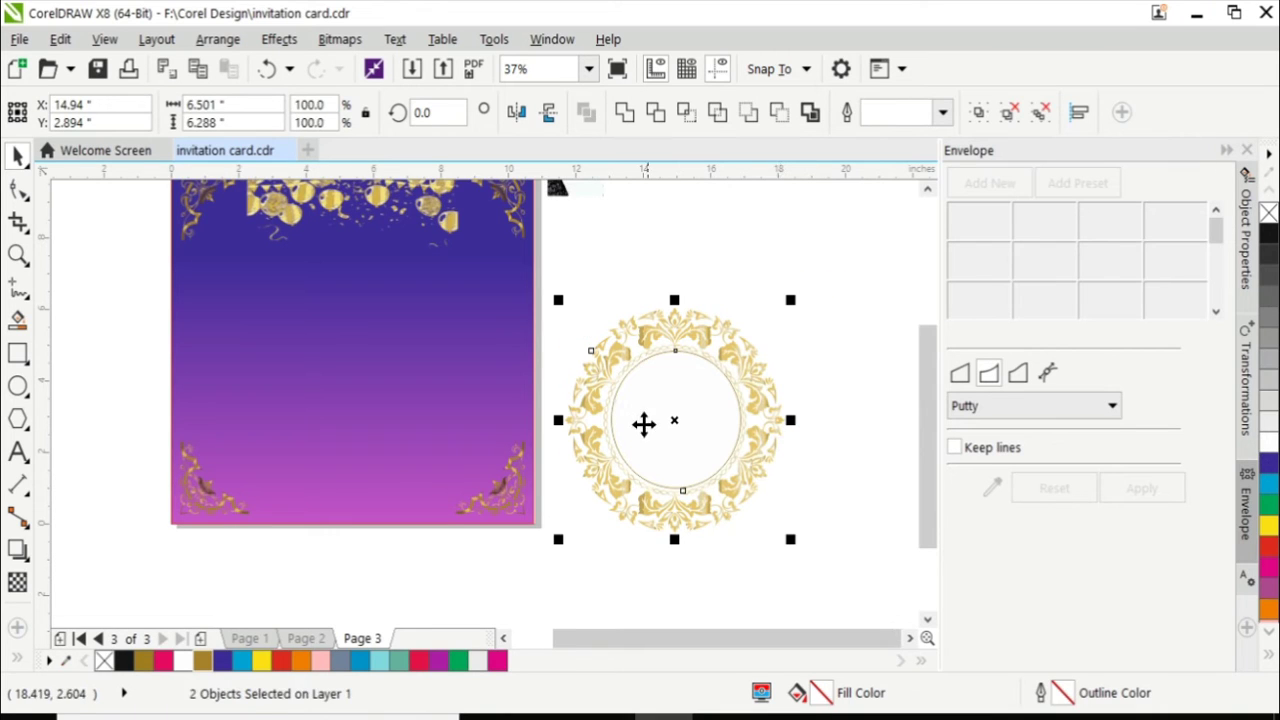
drag(670, 420, 706, 376)
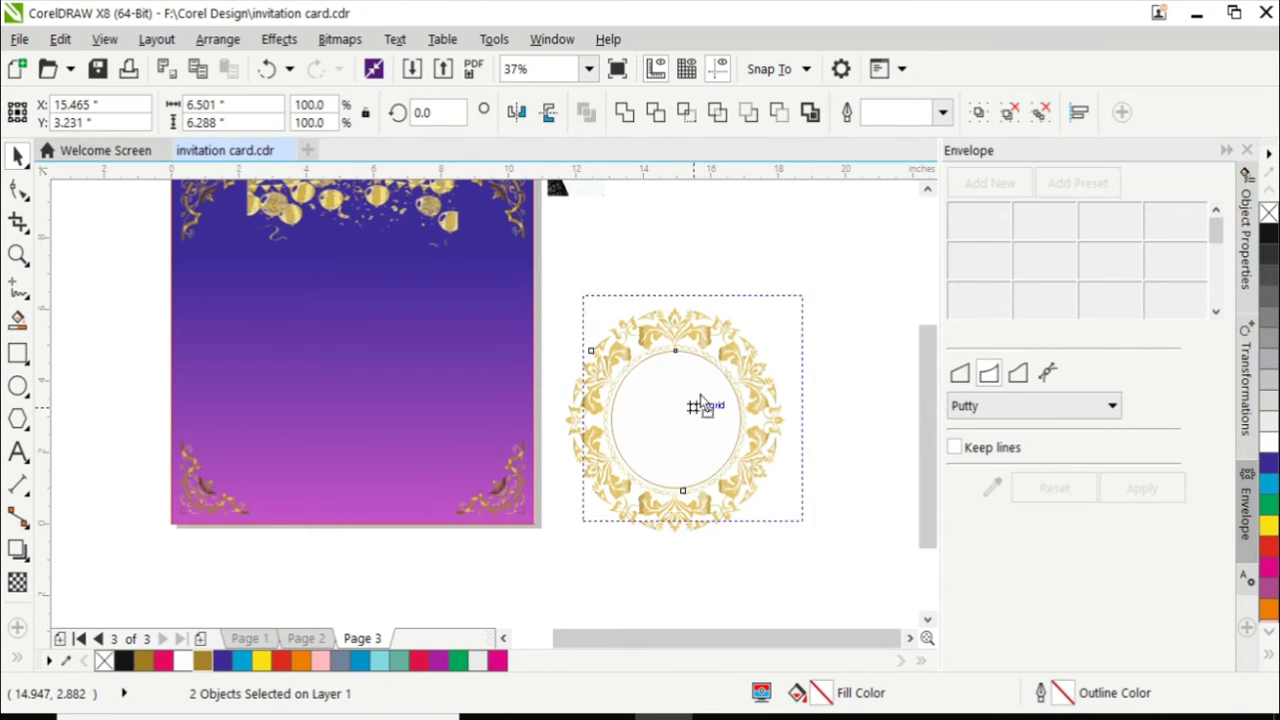
right_click(748, 303)
right_click(742, 288)
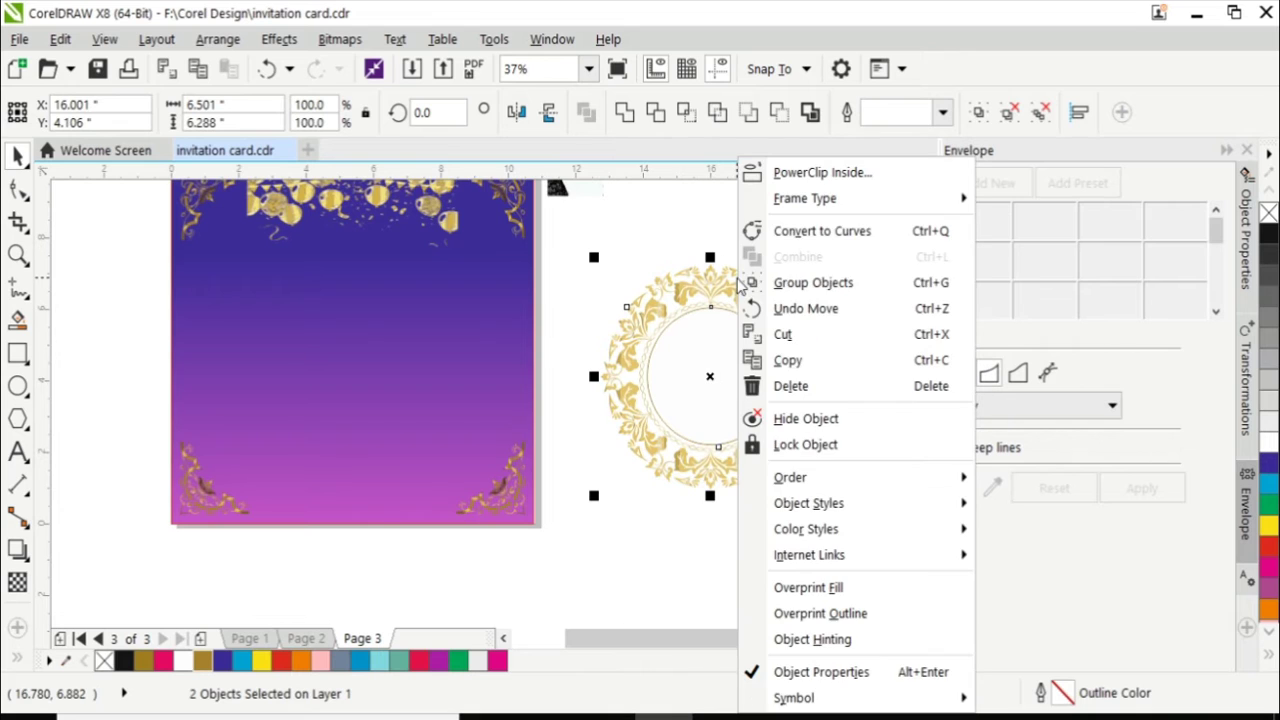
click(813, 283)
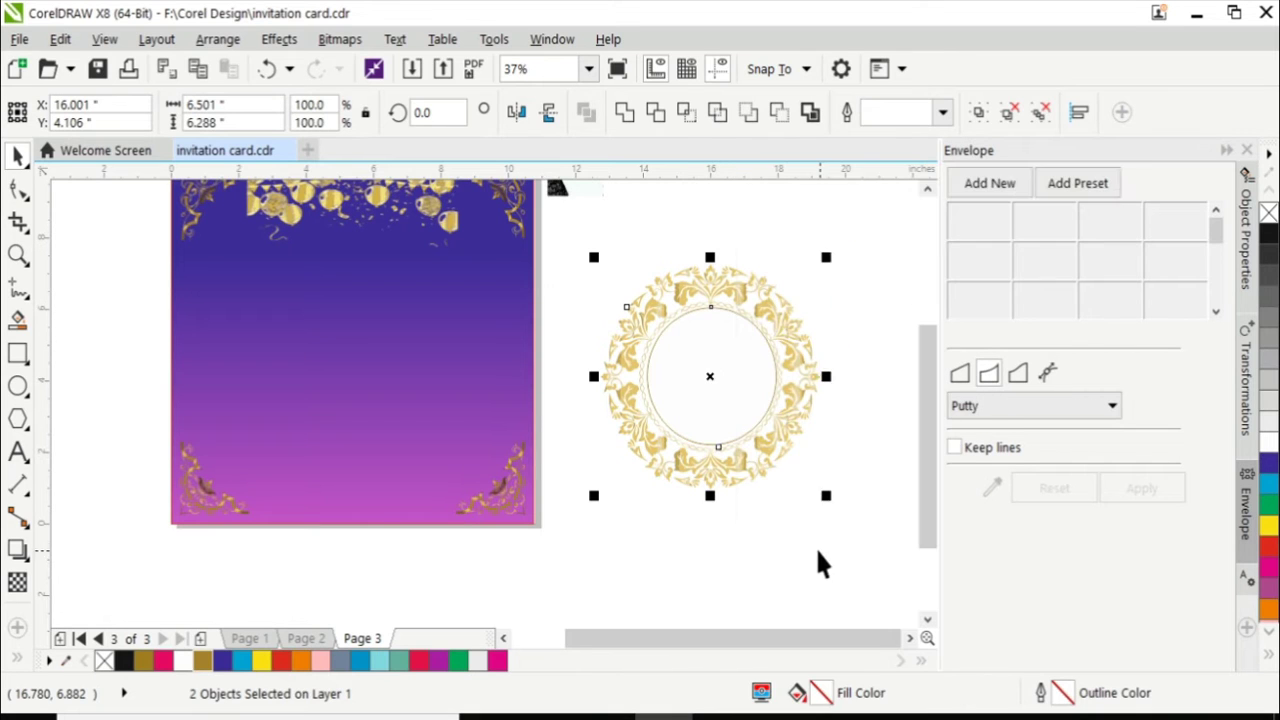
click(815, 546)
mouse_move(921, 432)
mouse_down()
mouse_move(926, 394)
mouse_move(903, 400)
mouse_up()
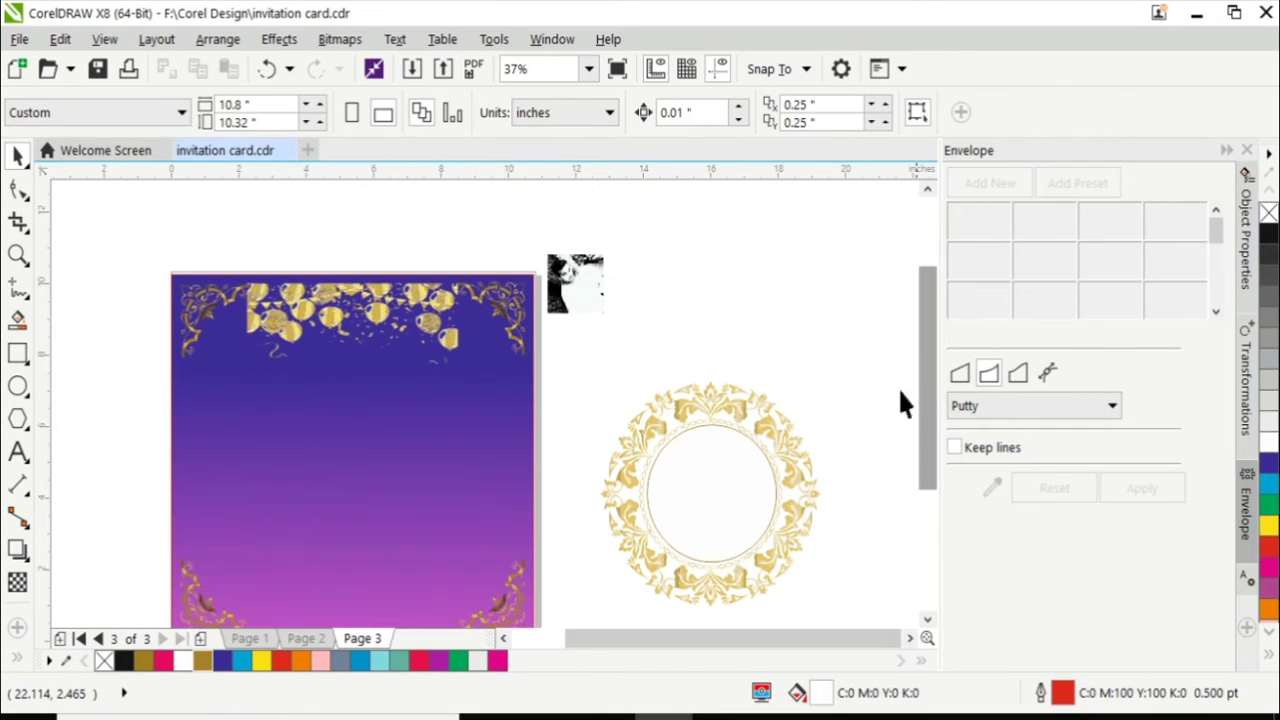
PowerClip the black-and-white photo inside the wreath frame.
click(584, 274)
right_click(588, 285)
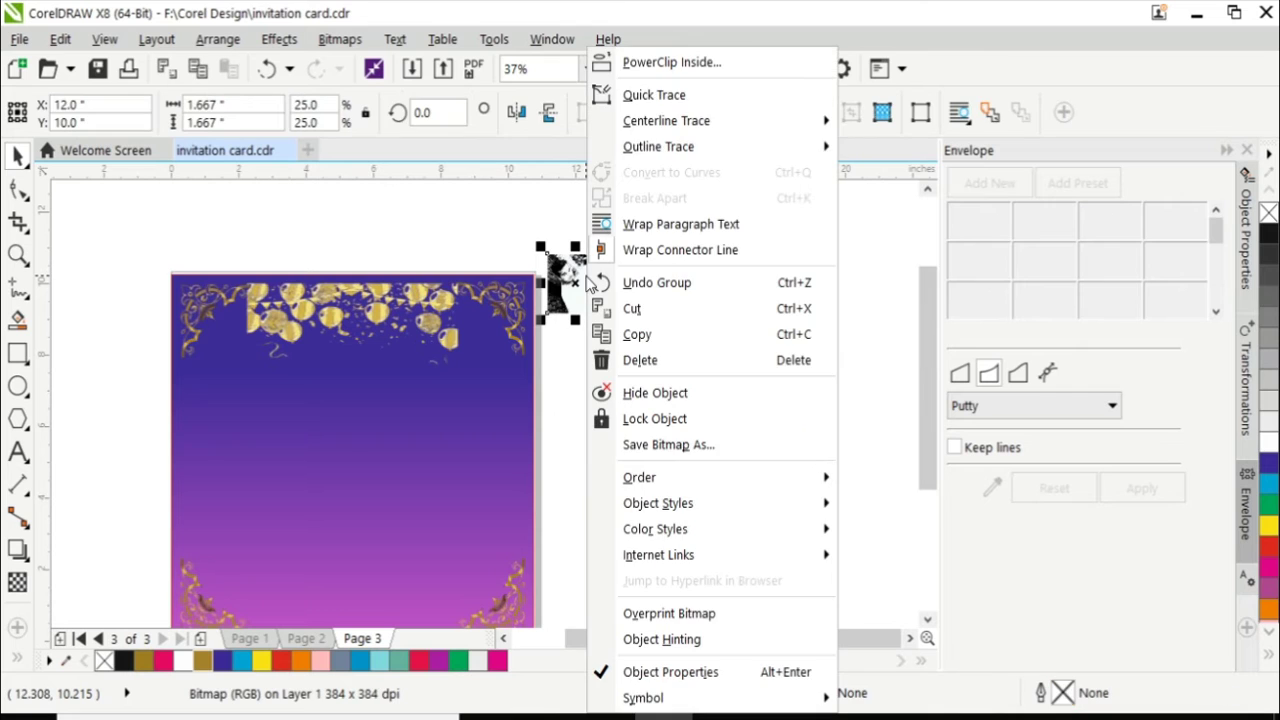
click(672, 62)
click(714, 549)
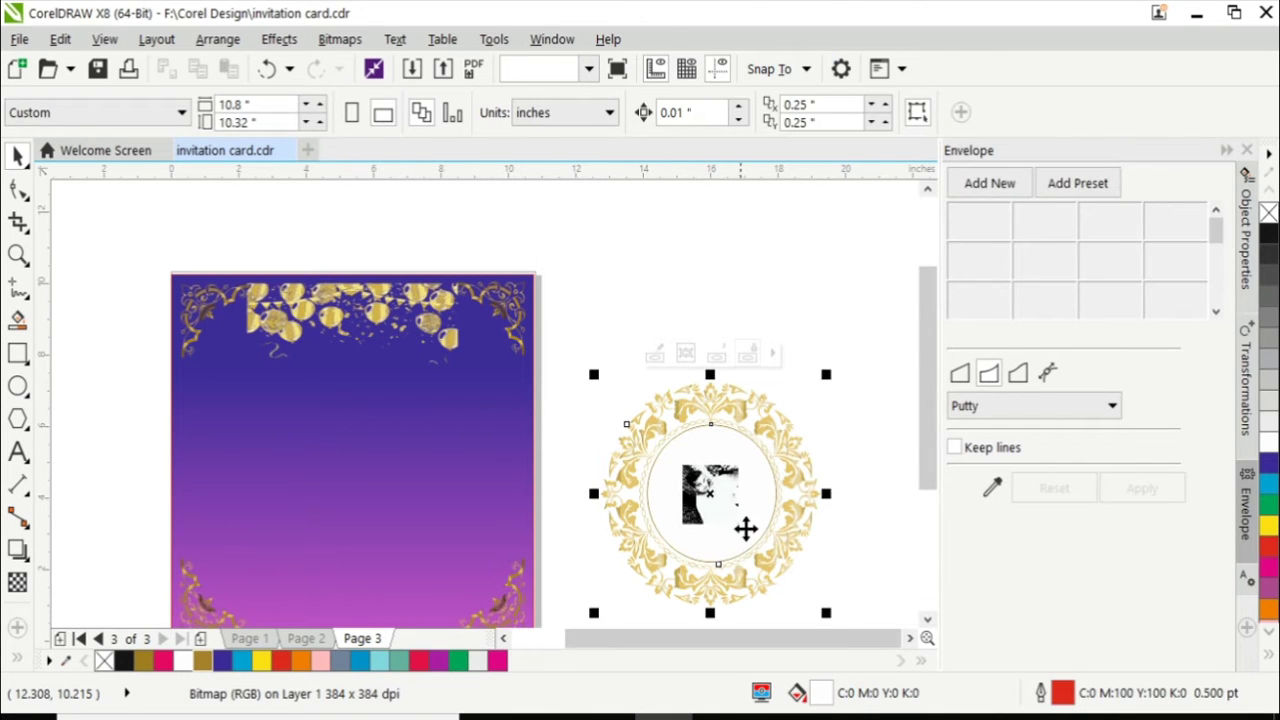
Enlarge and position the clipped photo so it fills the inner circle.
double_click(735, 490)
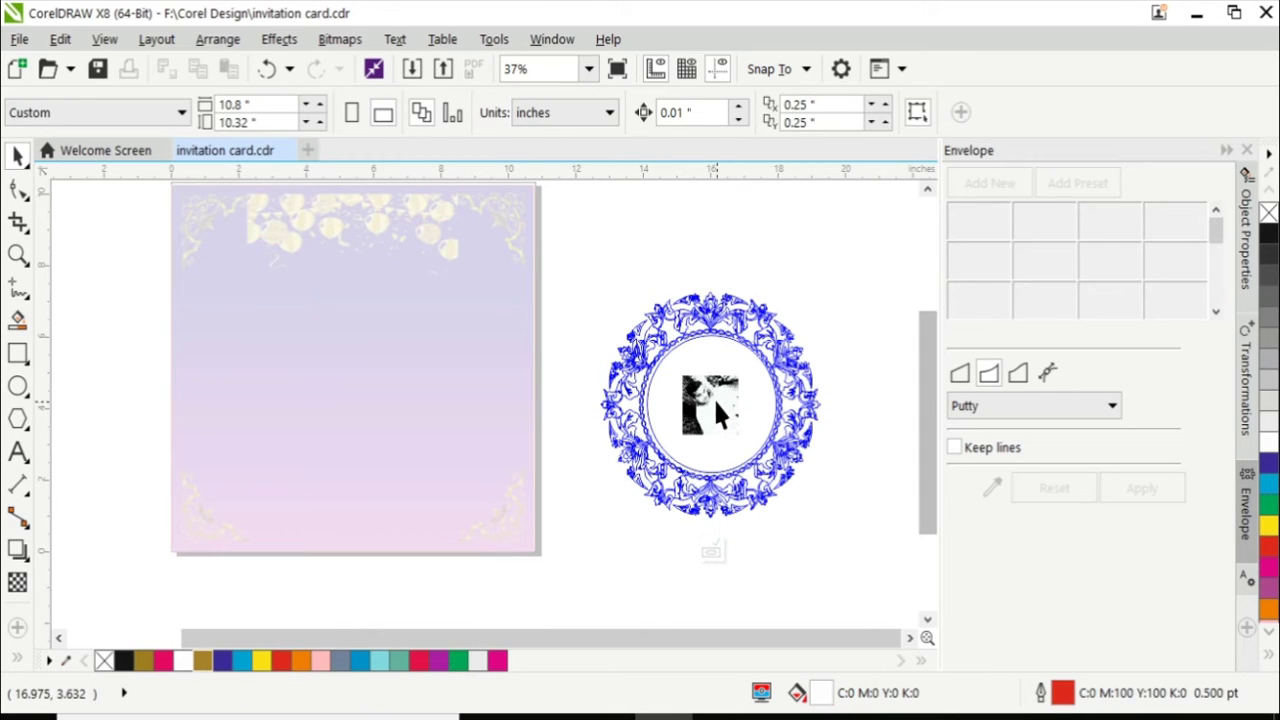
click(713, 400)
mouse_move(738, 434)
mouse_down()
mouse_move(800, 500)
mouse_move(788, 486)
mouse_up()
drag(678, 375, 641, 333)
drag(752, 444, 792, 490)
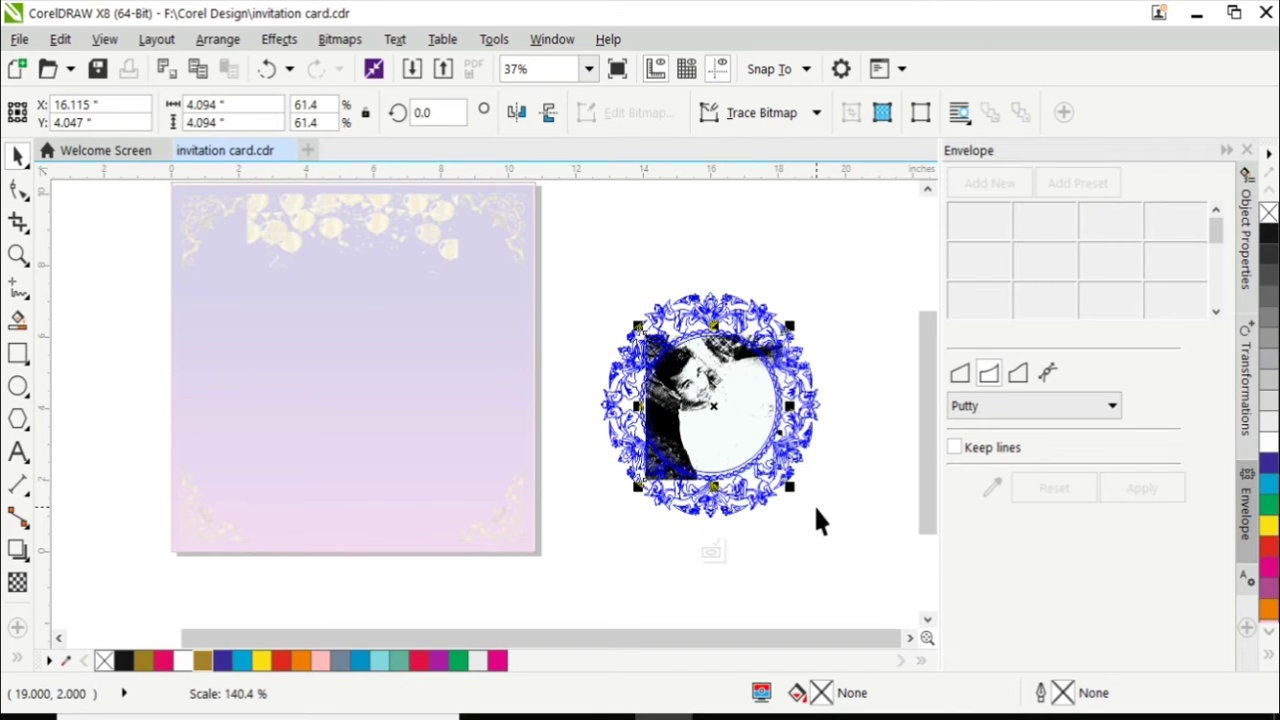
drag(637, 405, 624, 405)
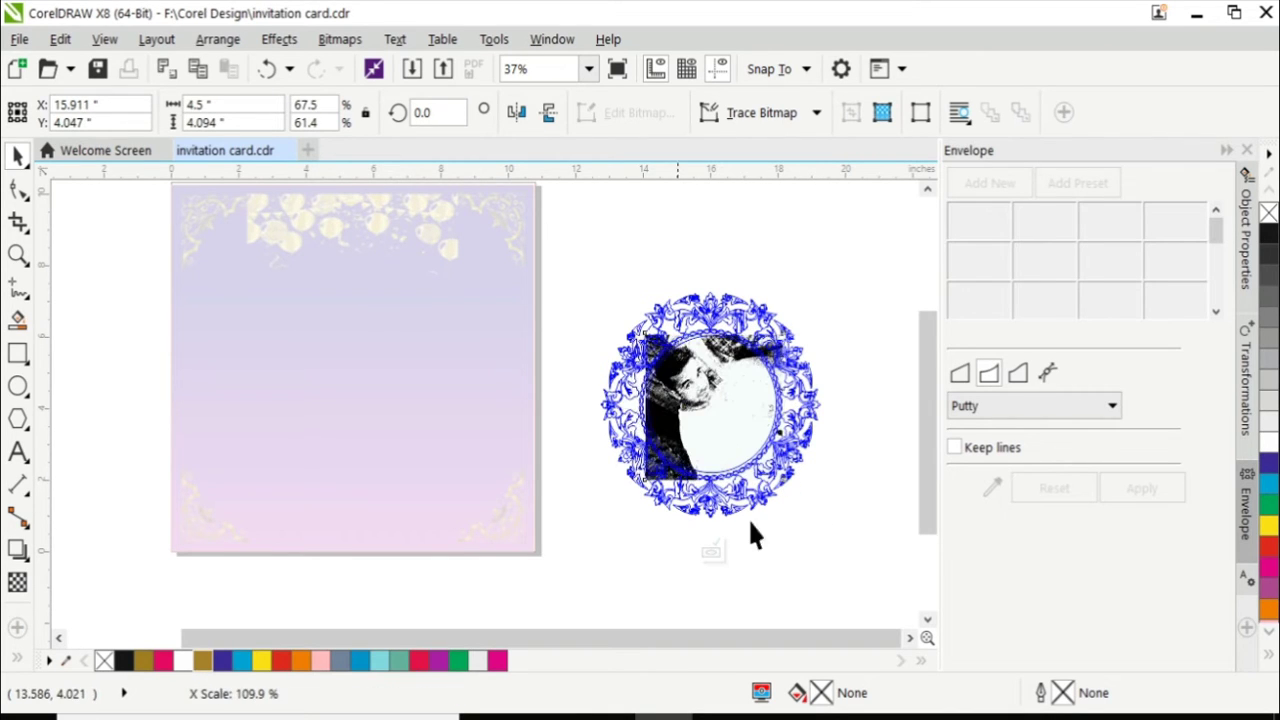
click(711, 553)
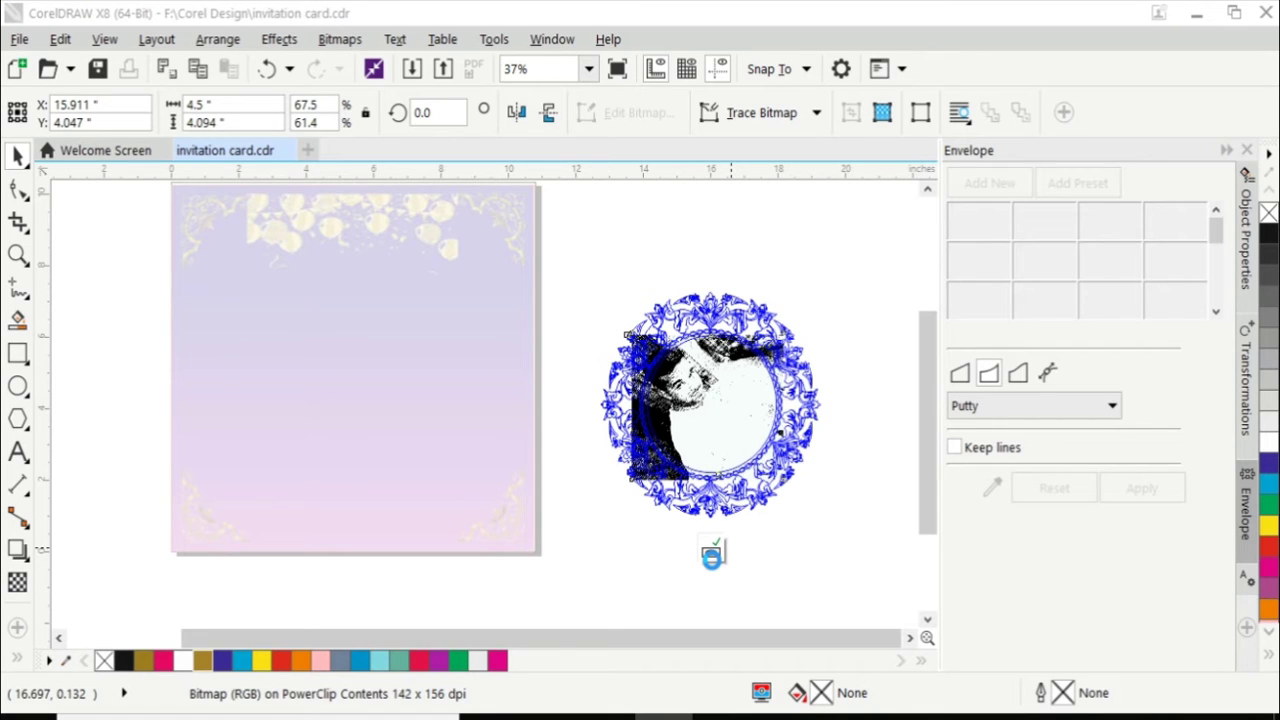
click(714, 545)
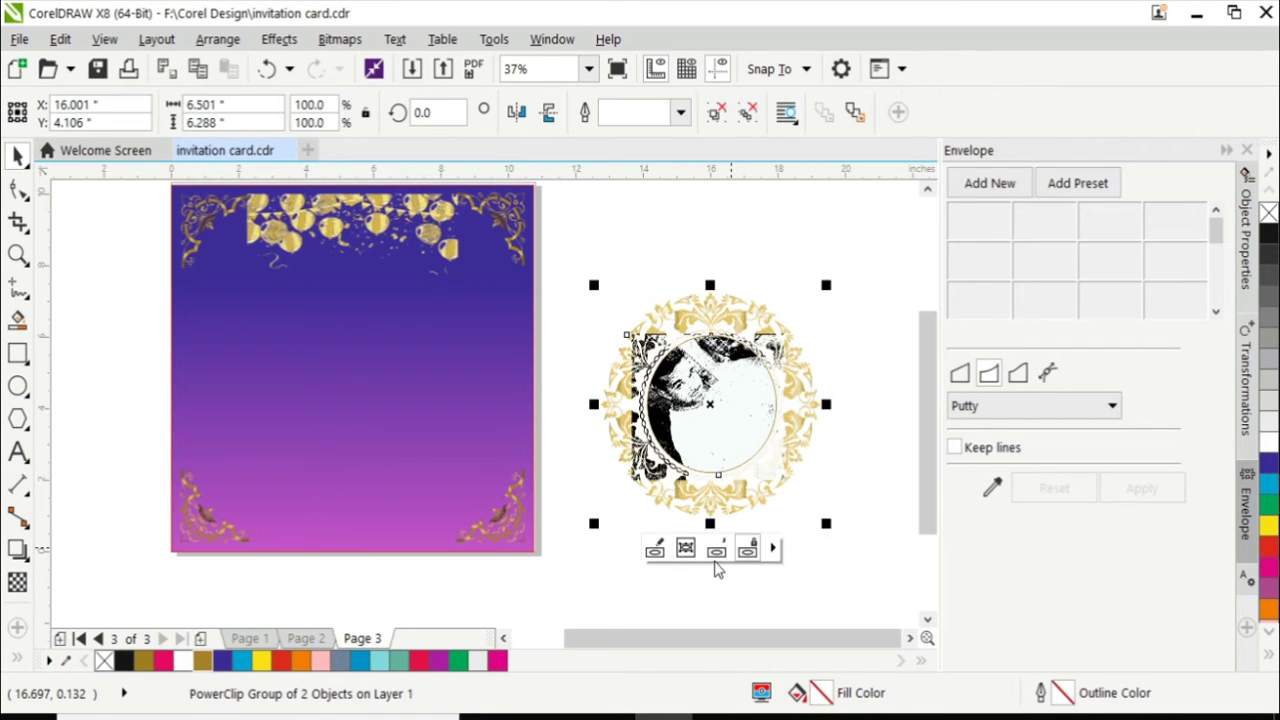
Resize the portrait inside the wreath to 4.239 x 4.19 inches and reposition it within the circle.
click(658, 620)
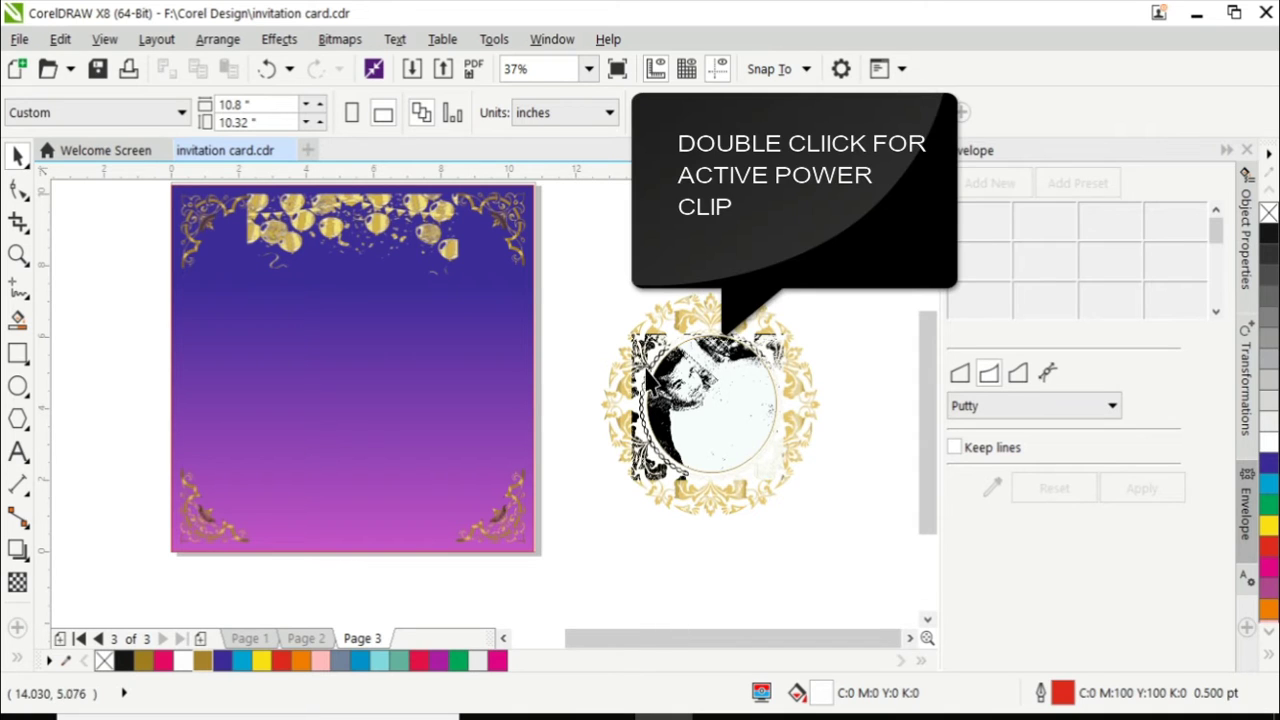
double_click(698, 393)
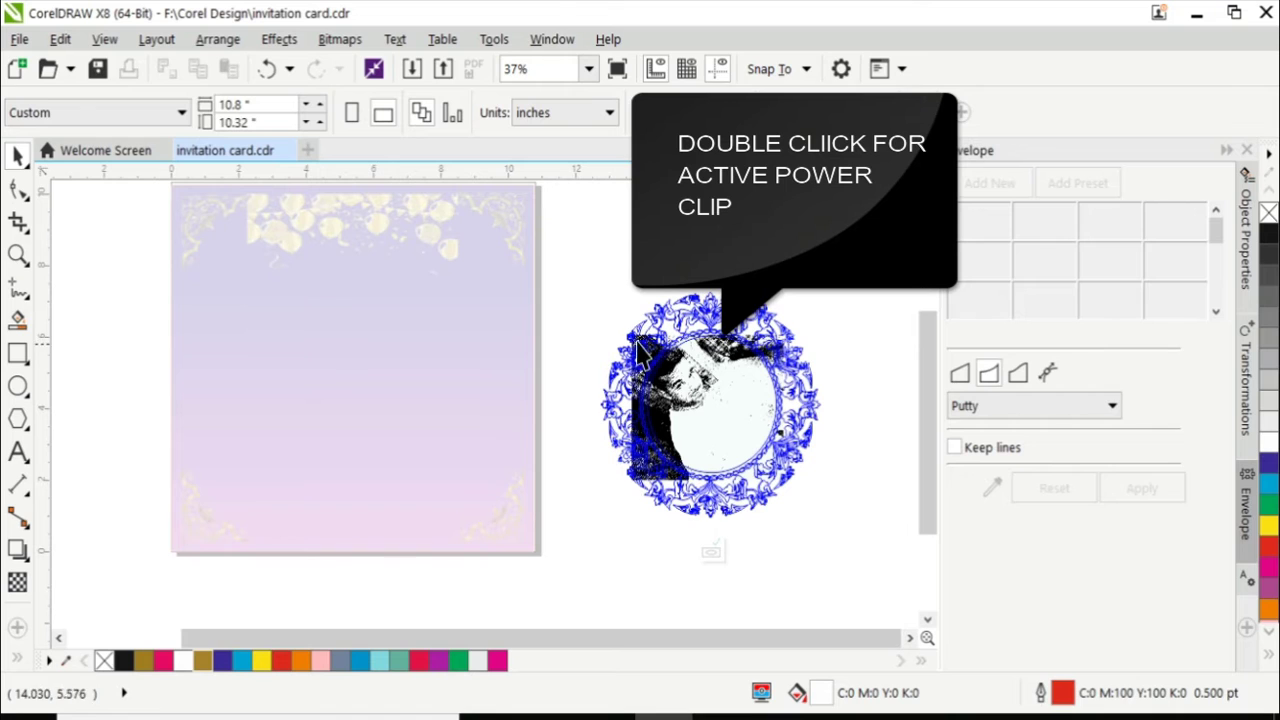
click(680, 400)
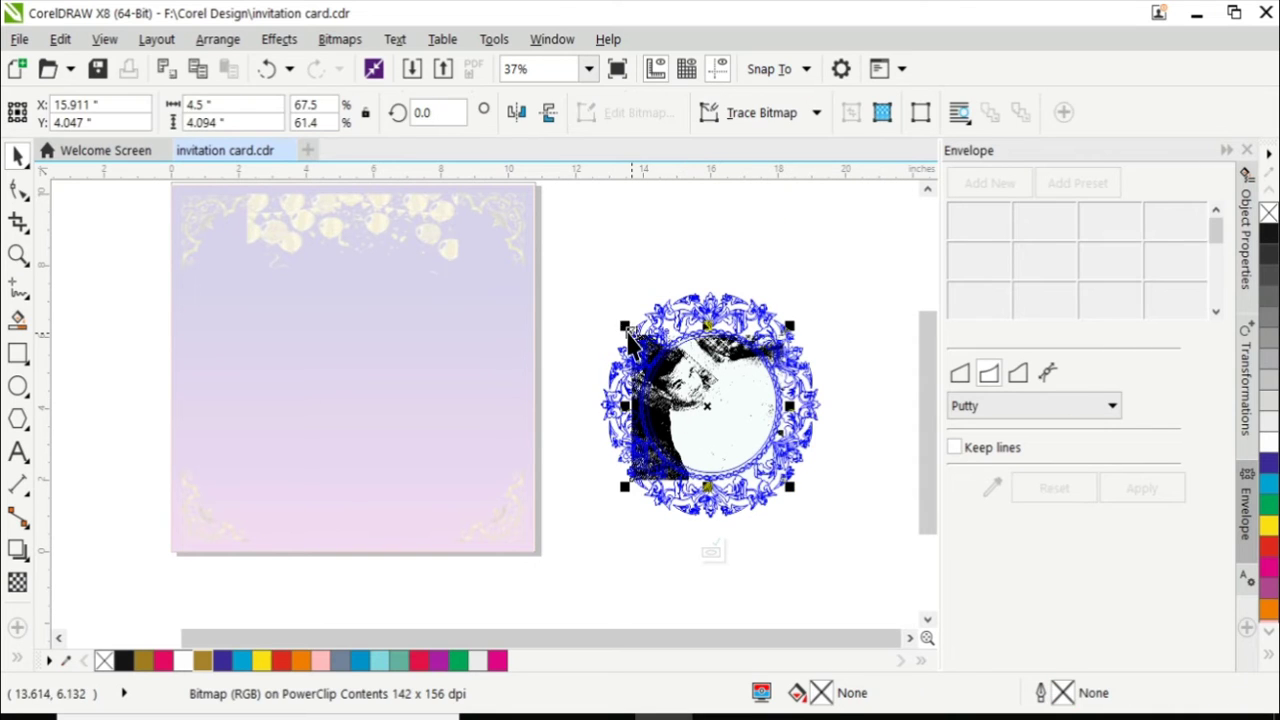
drag(622, 322, 641, 343)
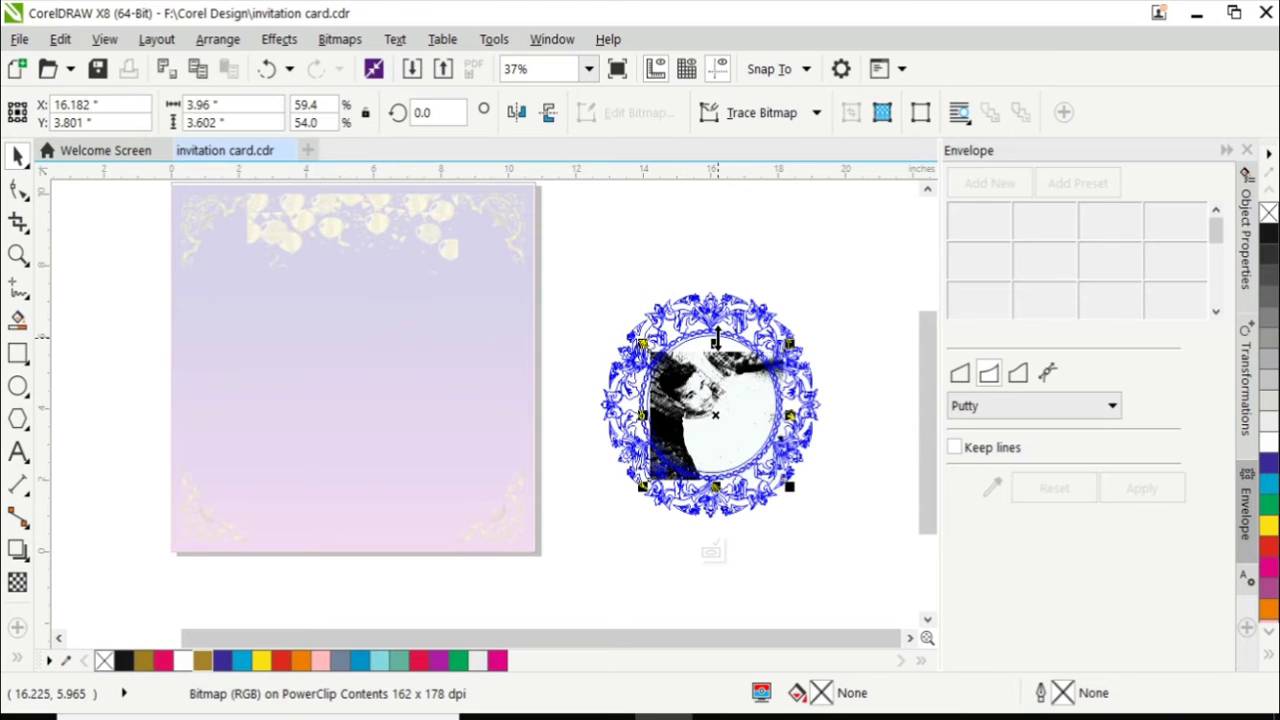
drag(716, 340, 716, 322)
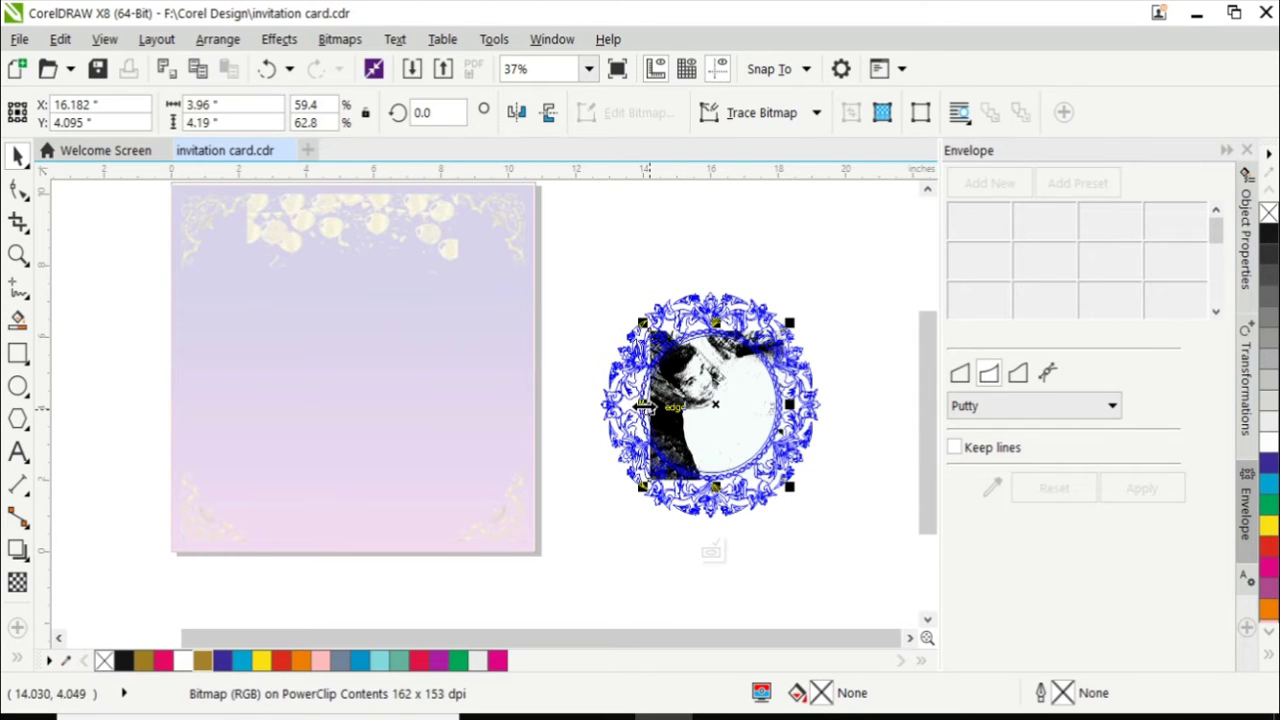
drag(641, 405, 631, 404)
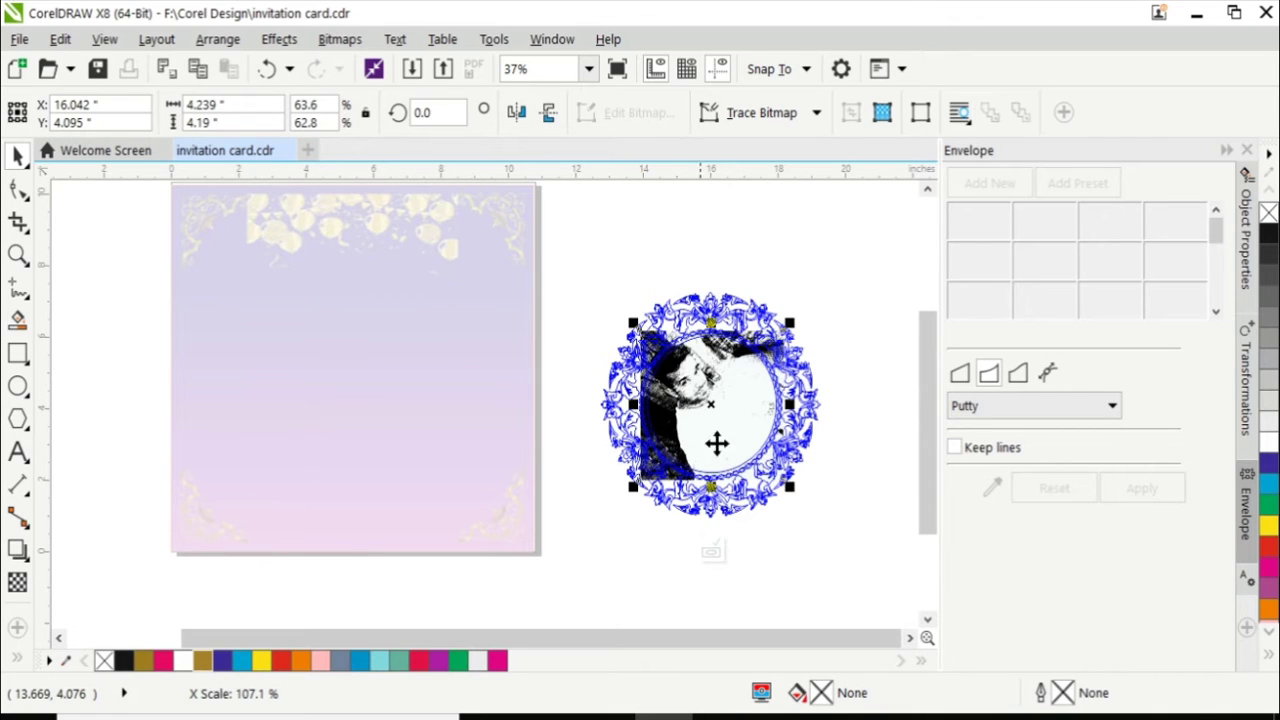
click(711, 551)
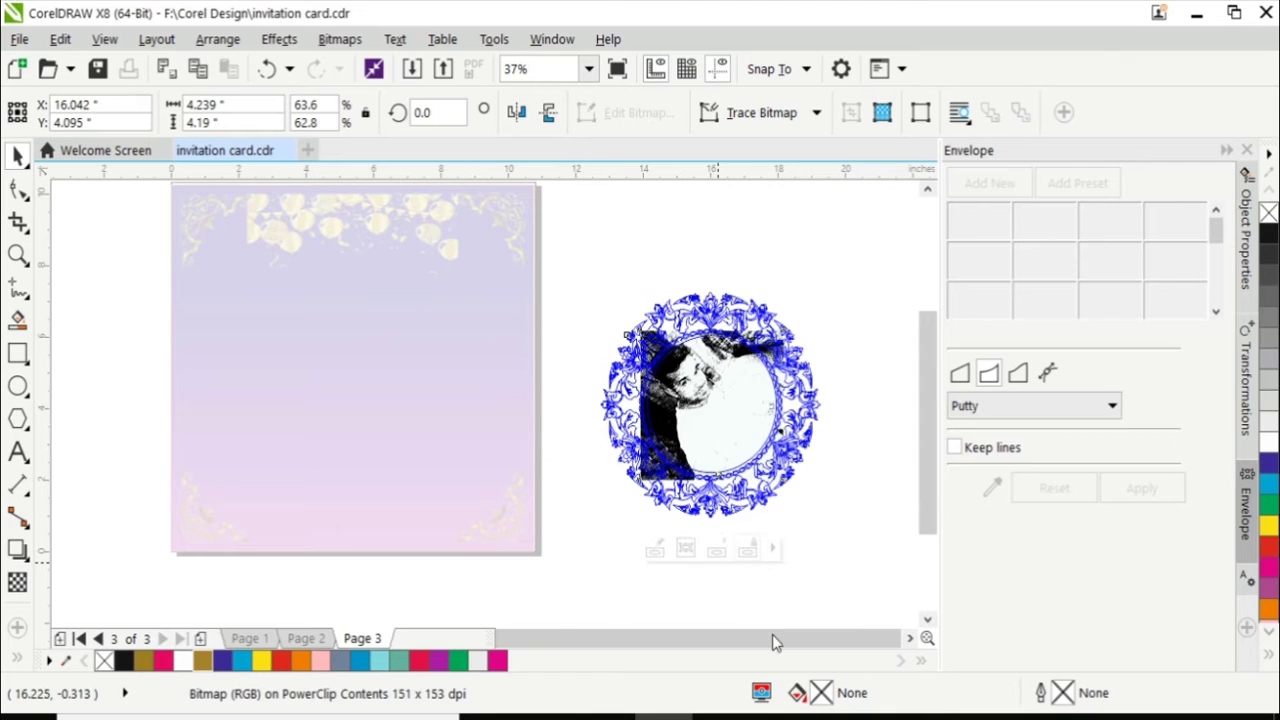
PowerClip the round photo frame inside the purple card rectangle.
click(768, 604)
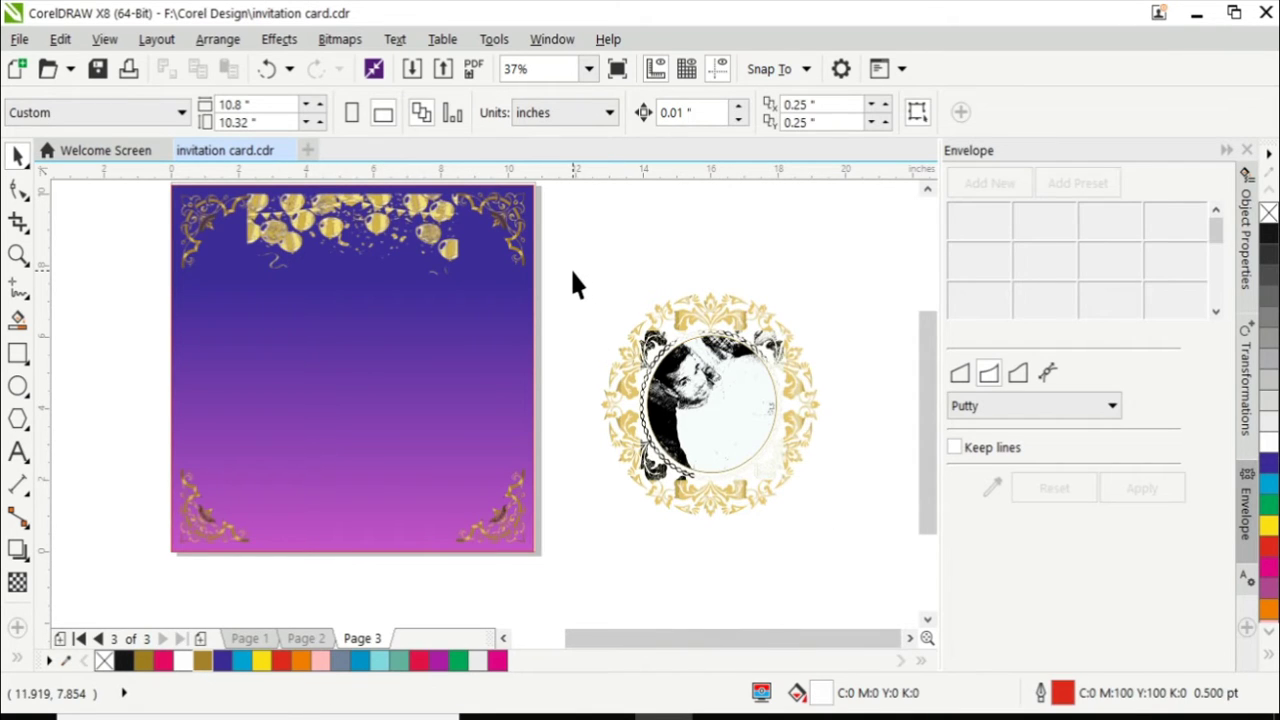
drag(573, 272, 875, 665)
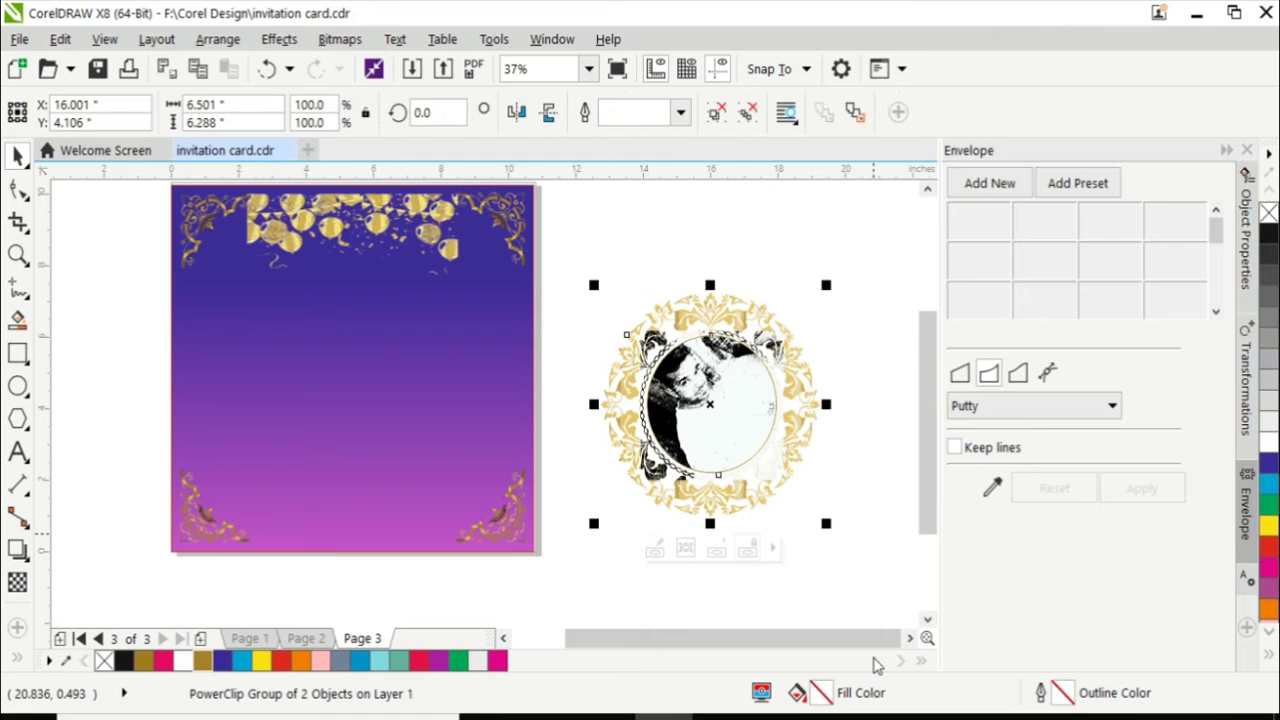
right_click(752, 340)
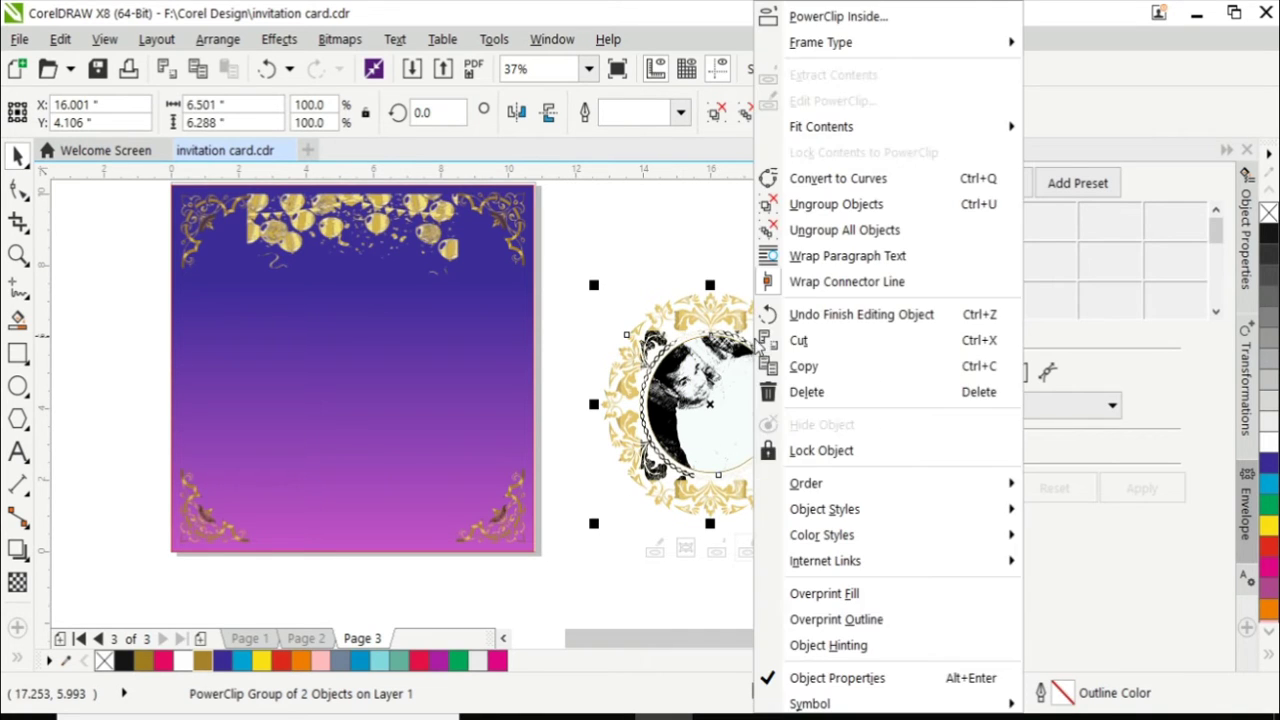
click(826, 16)
click(386, 463)
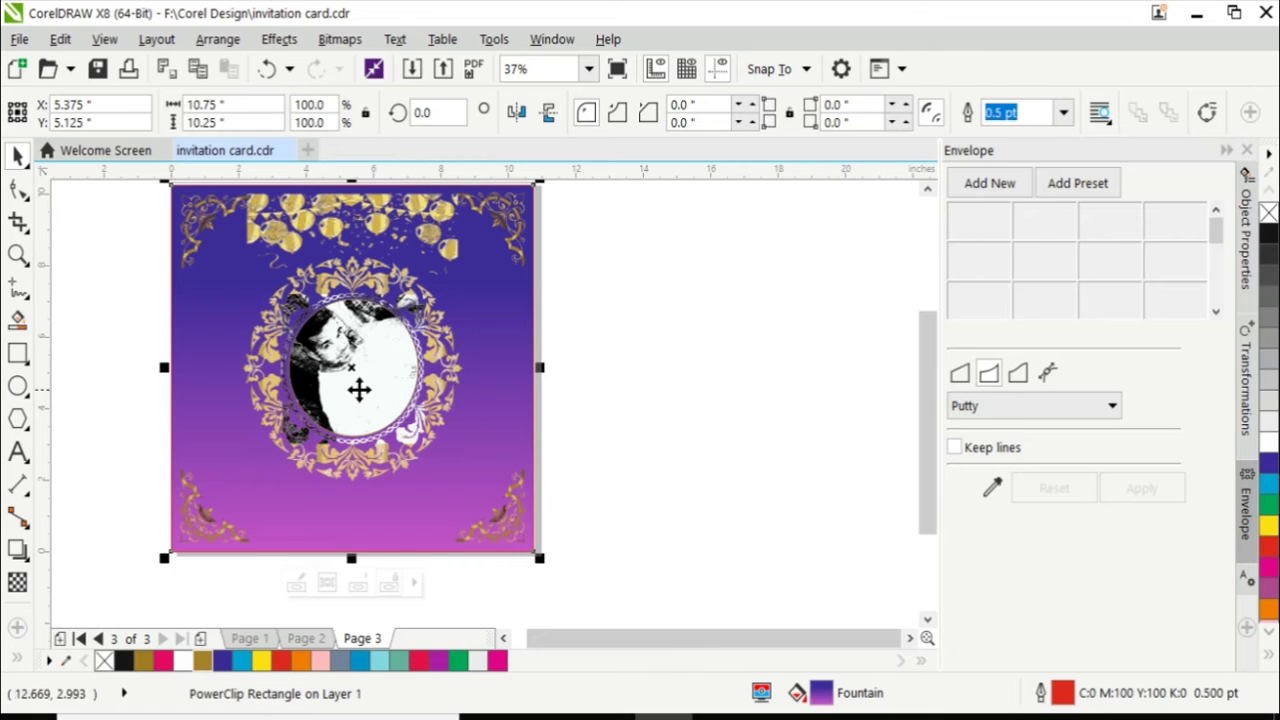
Scale the framed photo to 44.2% (2.876 x 2.781 in) and centre it on the card.
click(297, 583)
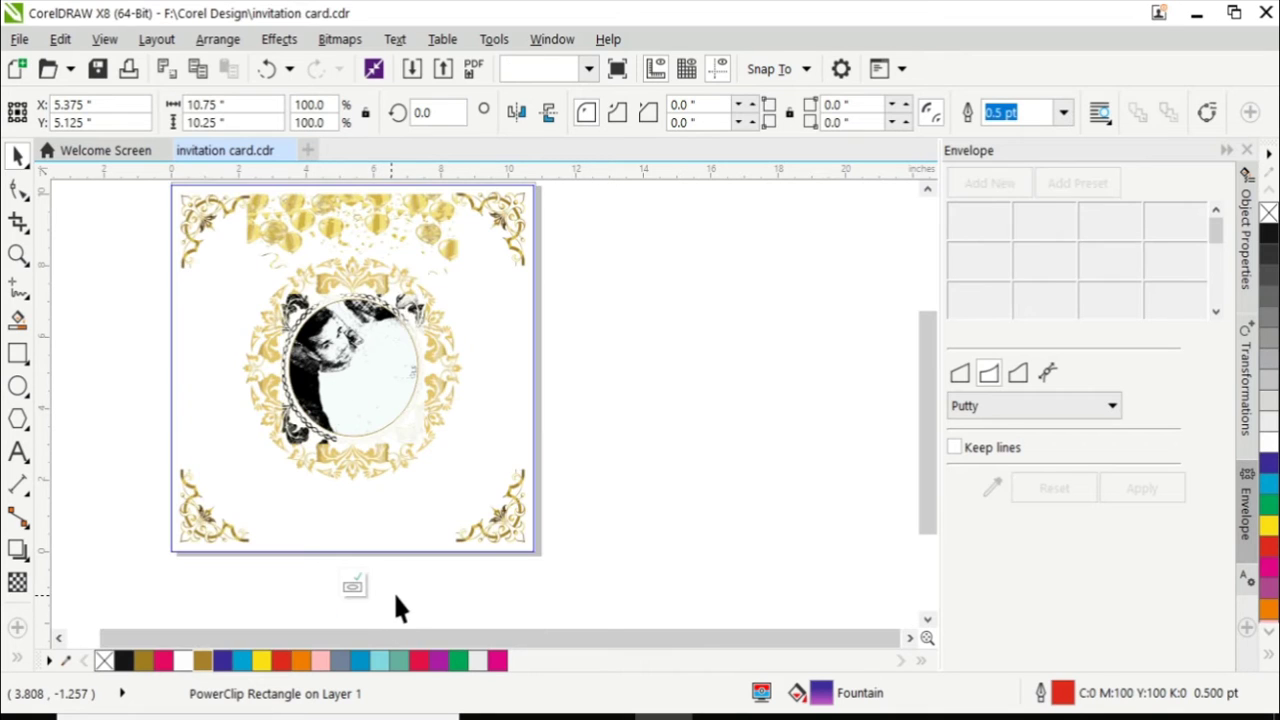
mouse_move(449, 271)
mouse_down()
mouse_move(365, 320)
mouse_move(340, 380)
mouse_up()
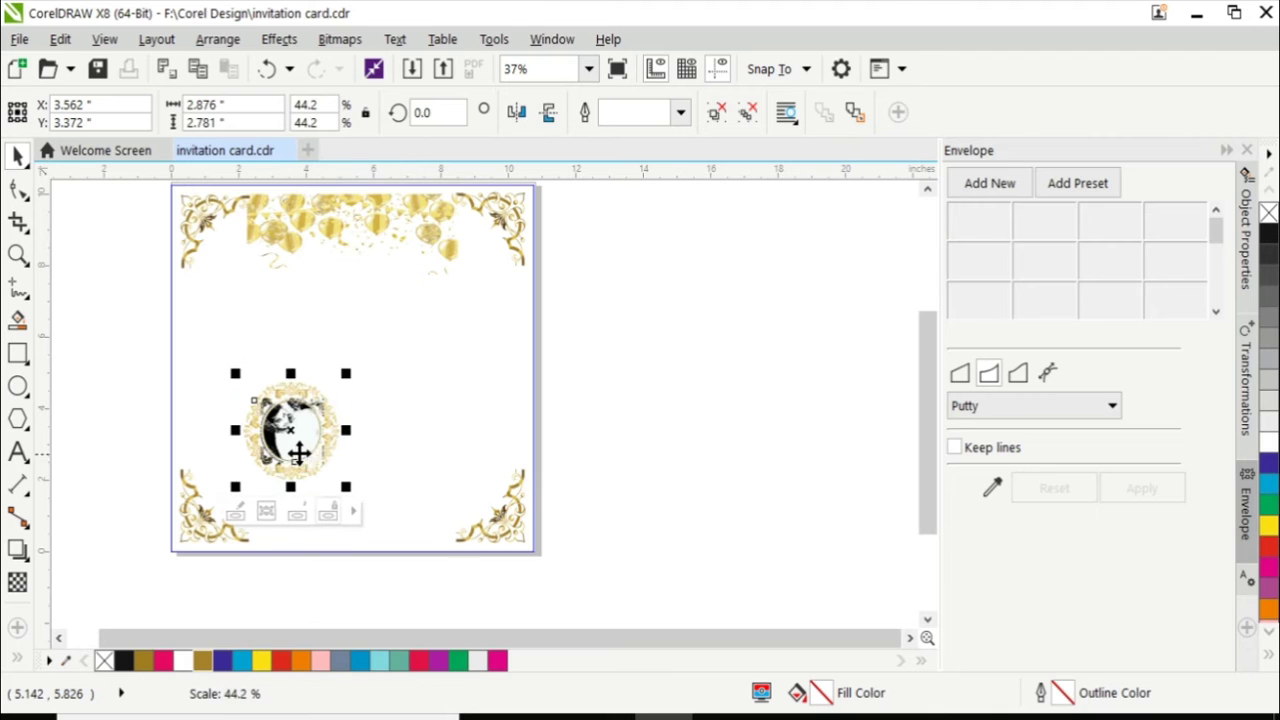
drag(288, 432, 344, 372)
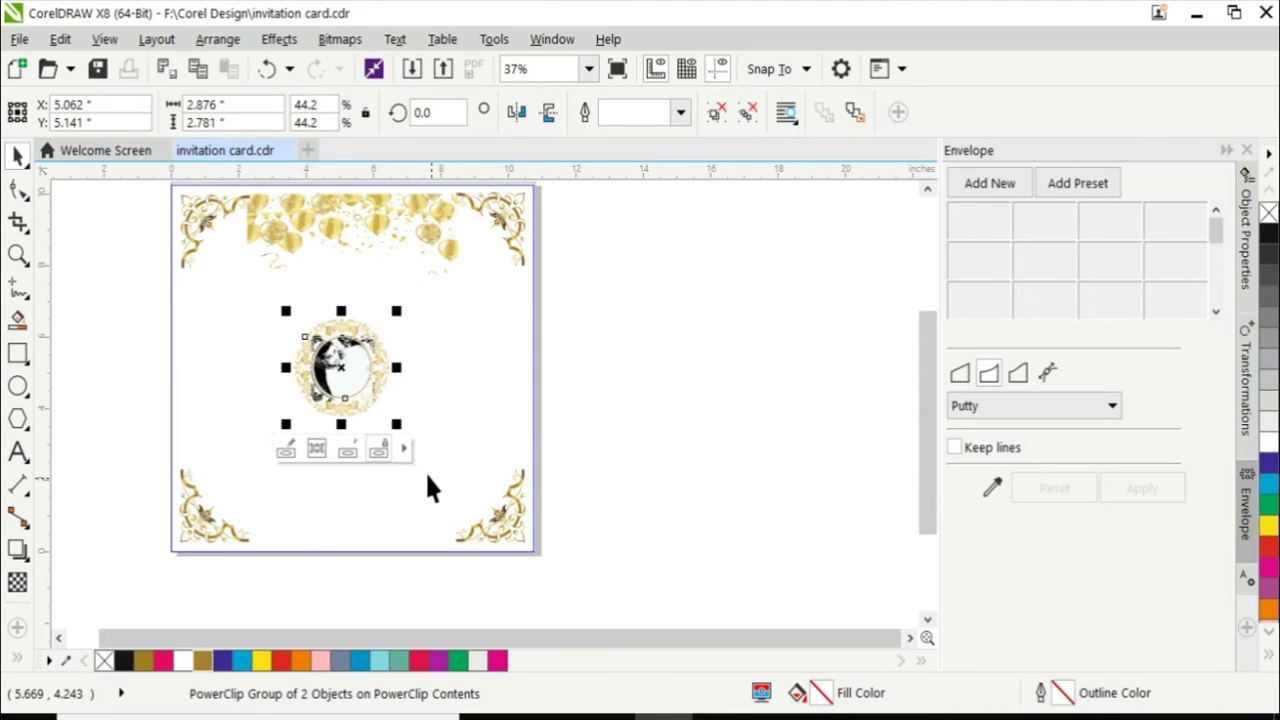
click(642, 542)
key(Escape)
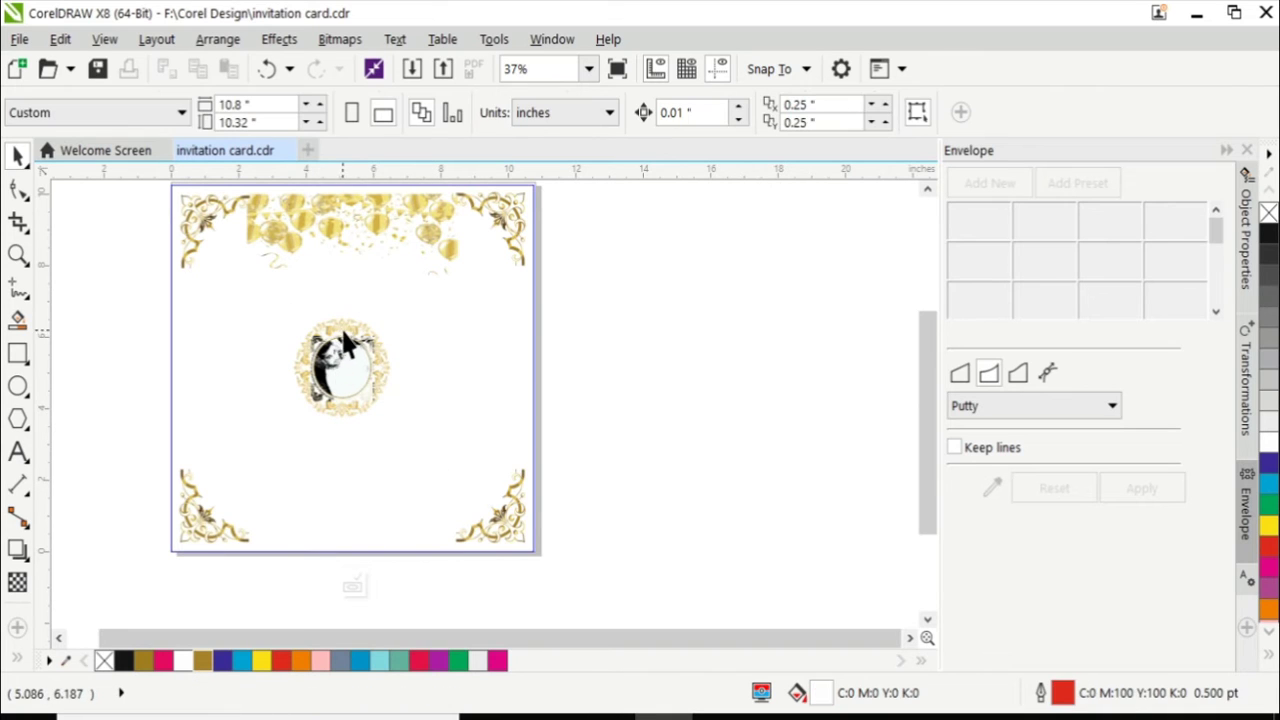
click(355, 588)
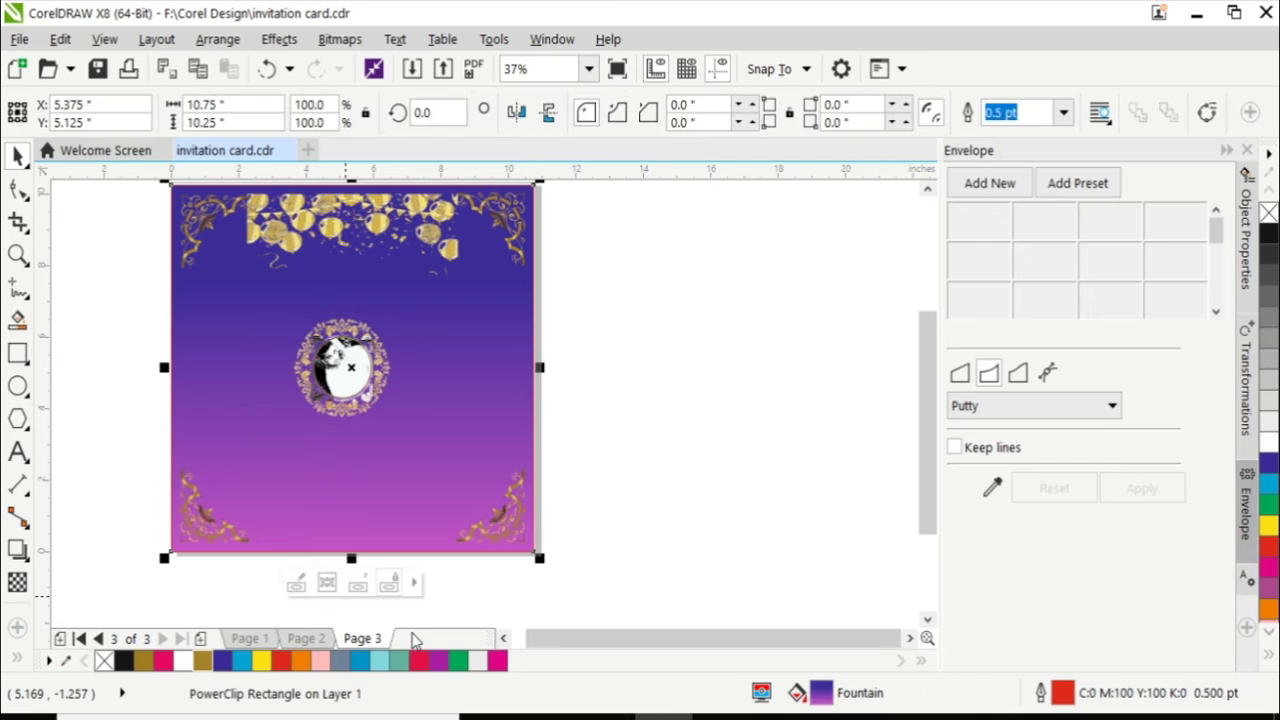
click(105, 485)
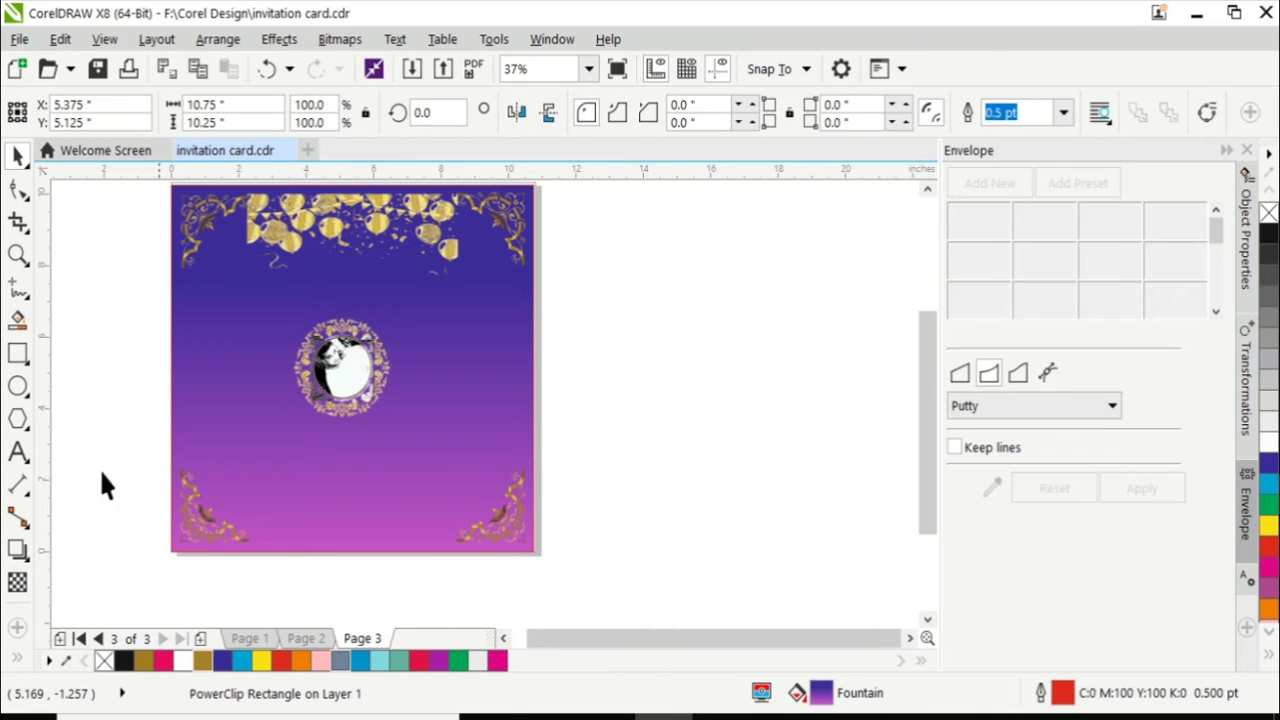
Add vertical YOU and ARE text objects beside the card.
click(18, 452)
click(598, 300)
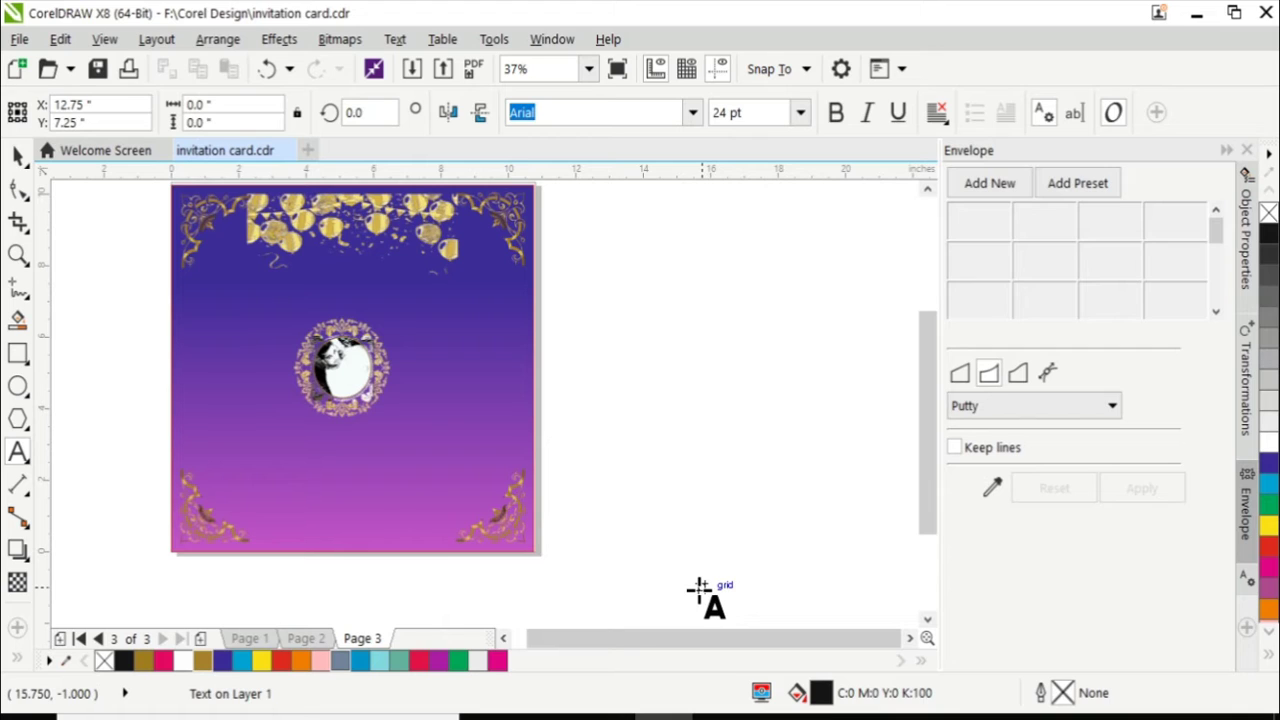
text(Y)
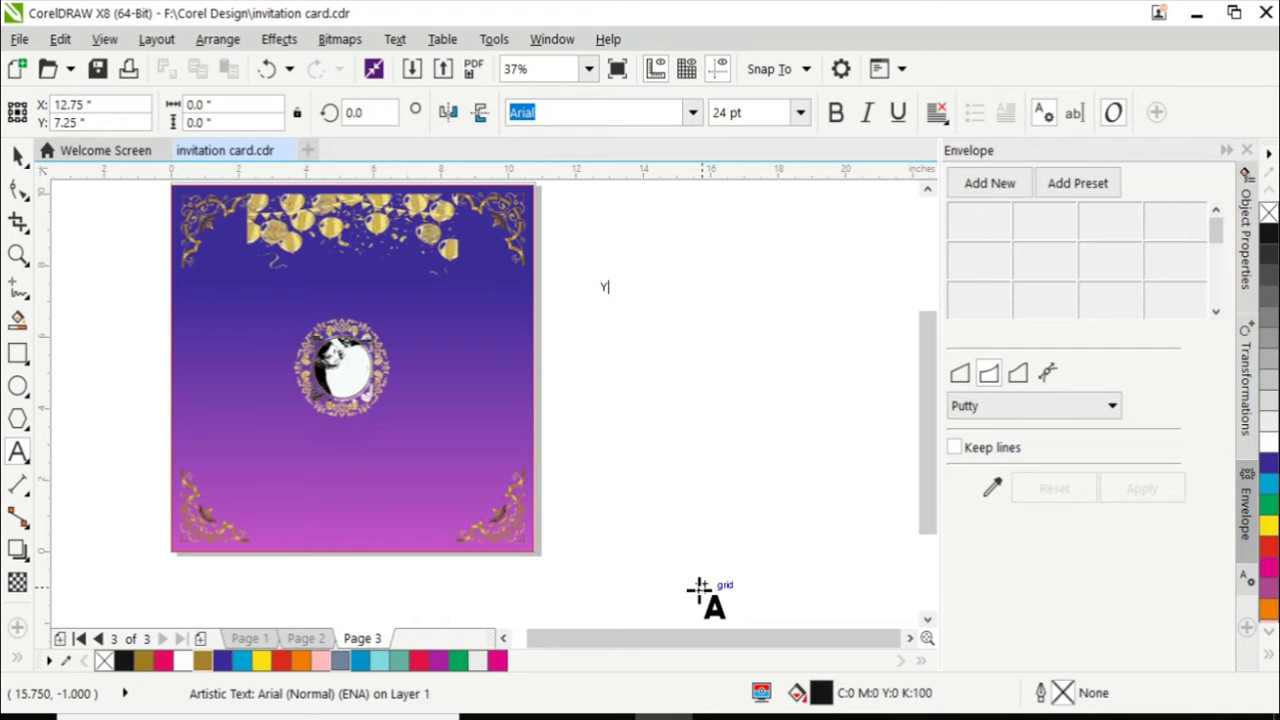
key(Return)
text(U)
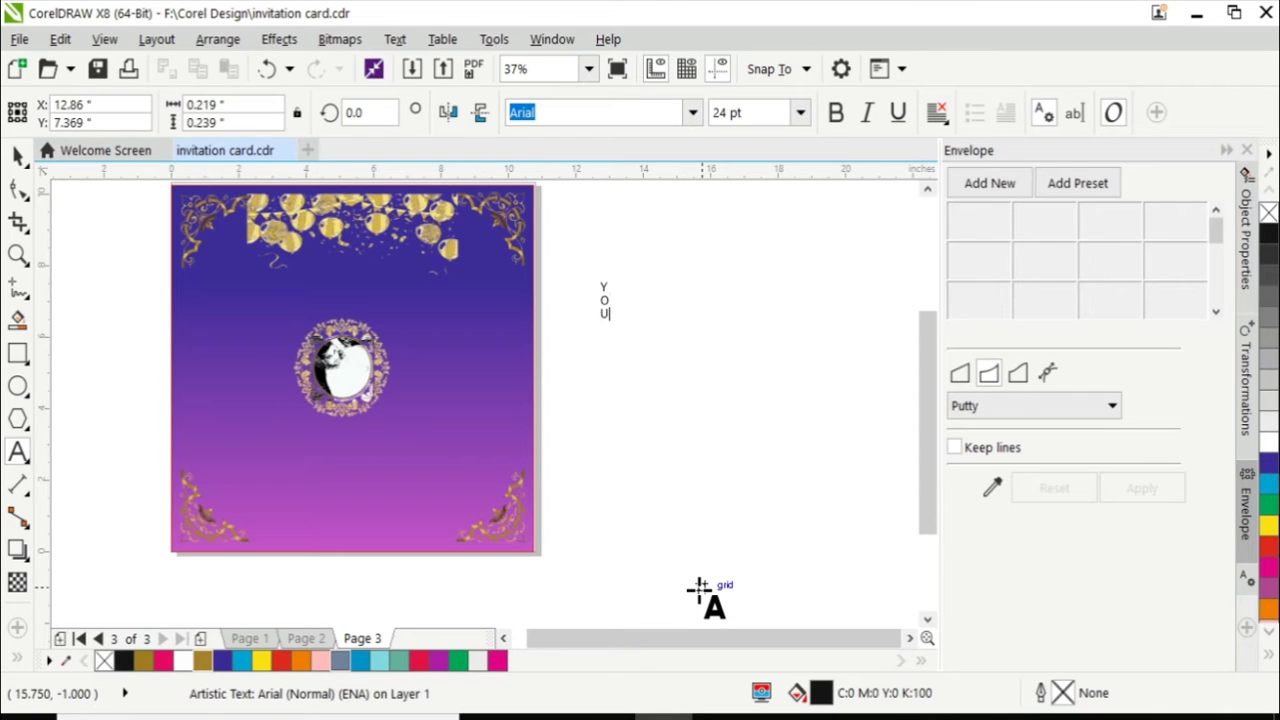
click(676, 272)
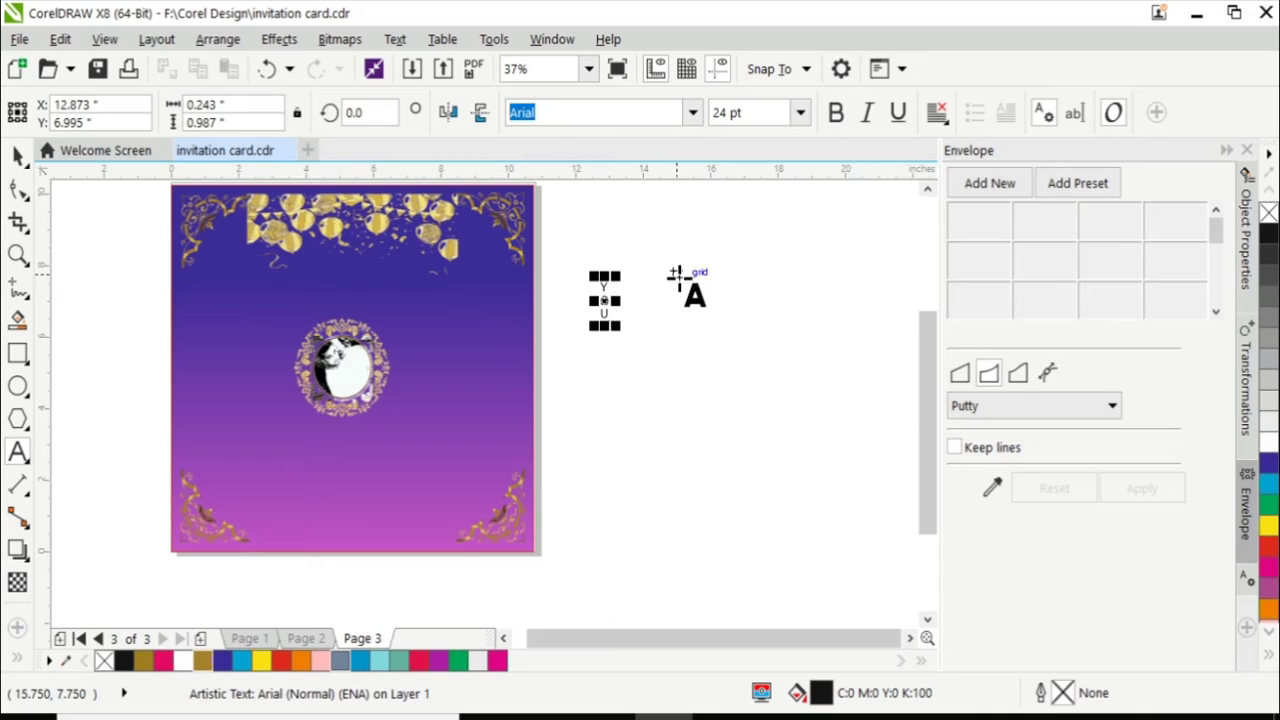
text(A )
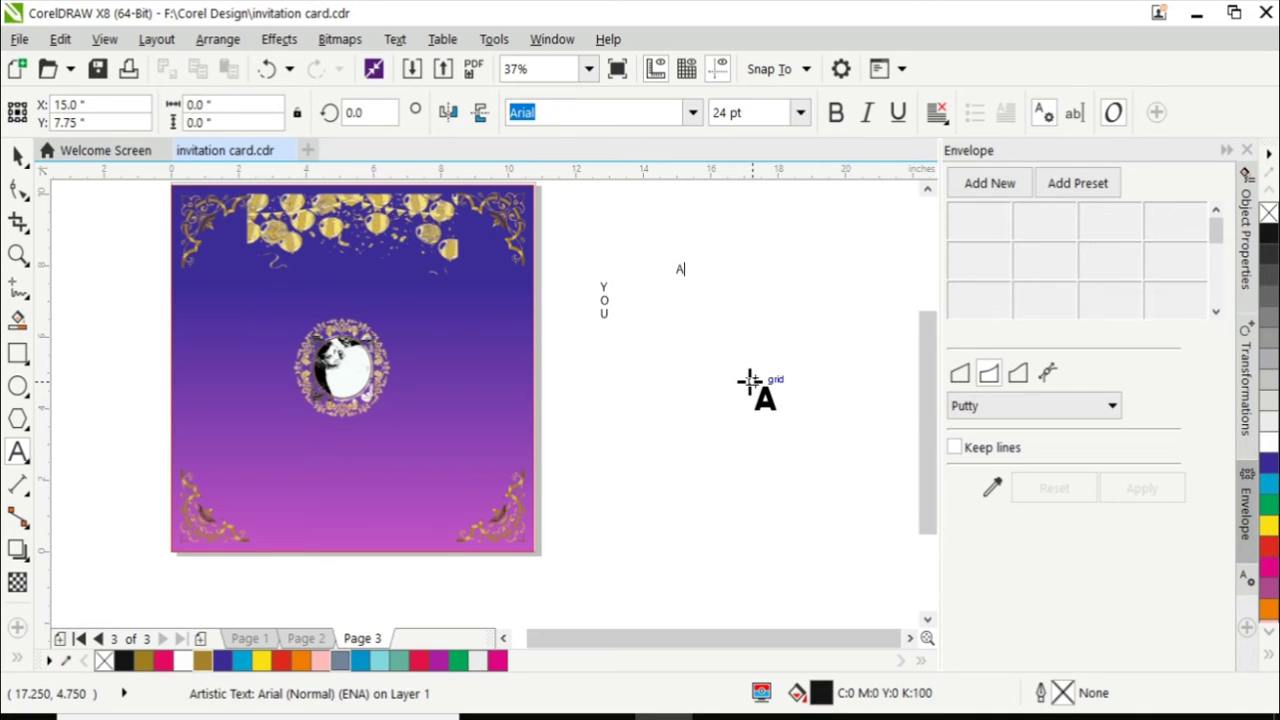
text(R)
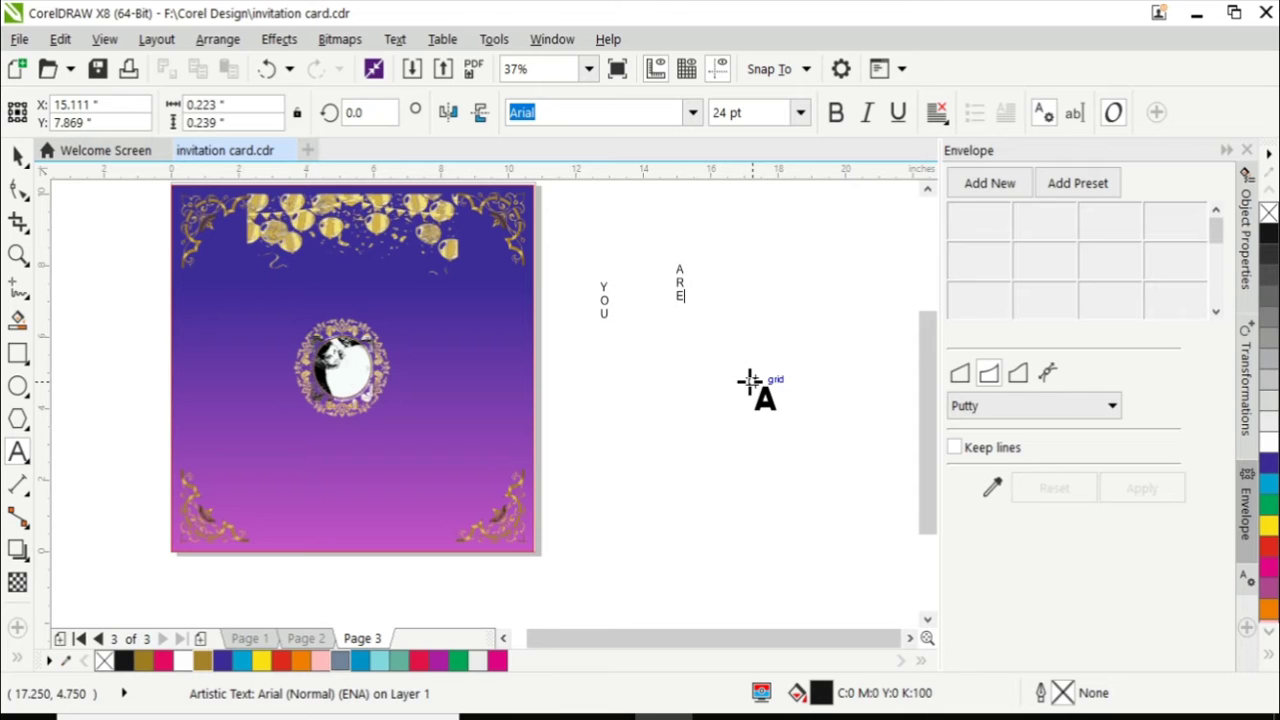
key(ctrl+space)
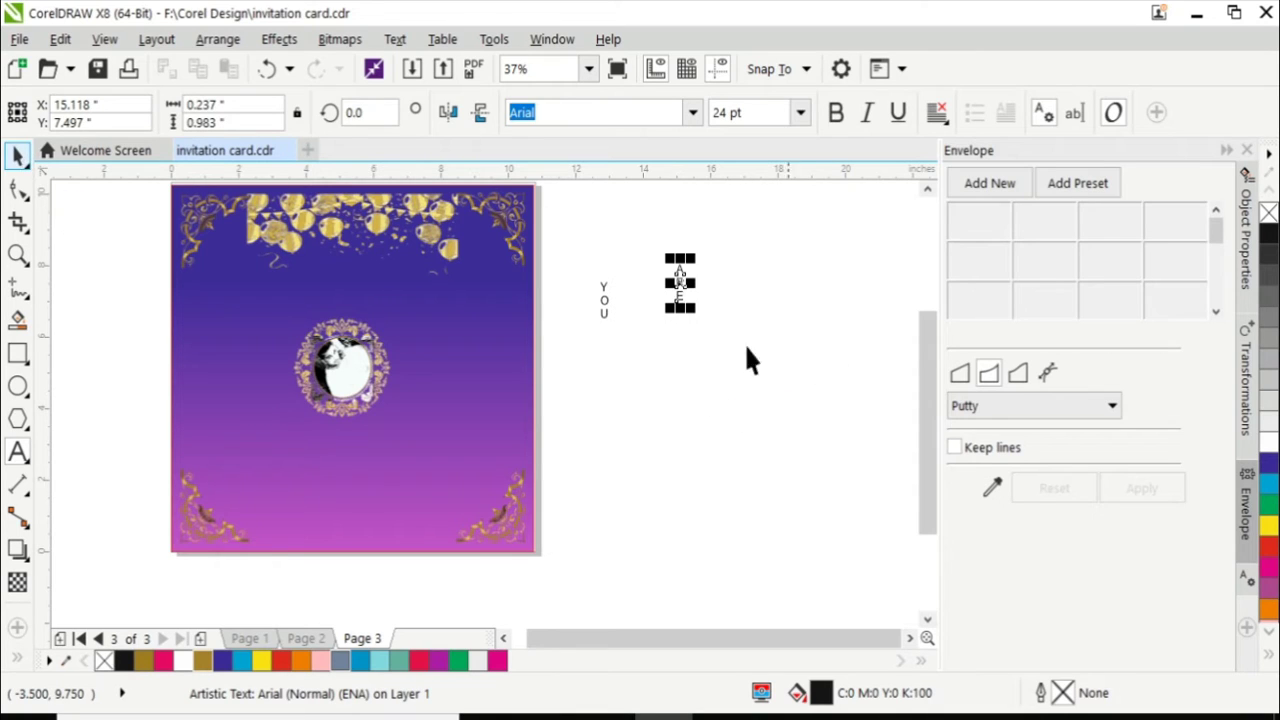
Enlarge YOU to 157.708 pt bold and move ARE to its upper right.
click(604, 305)
drag(617, 329, 784, 527)
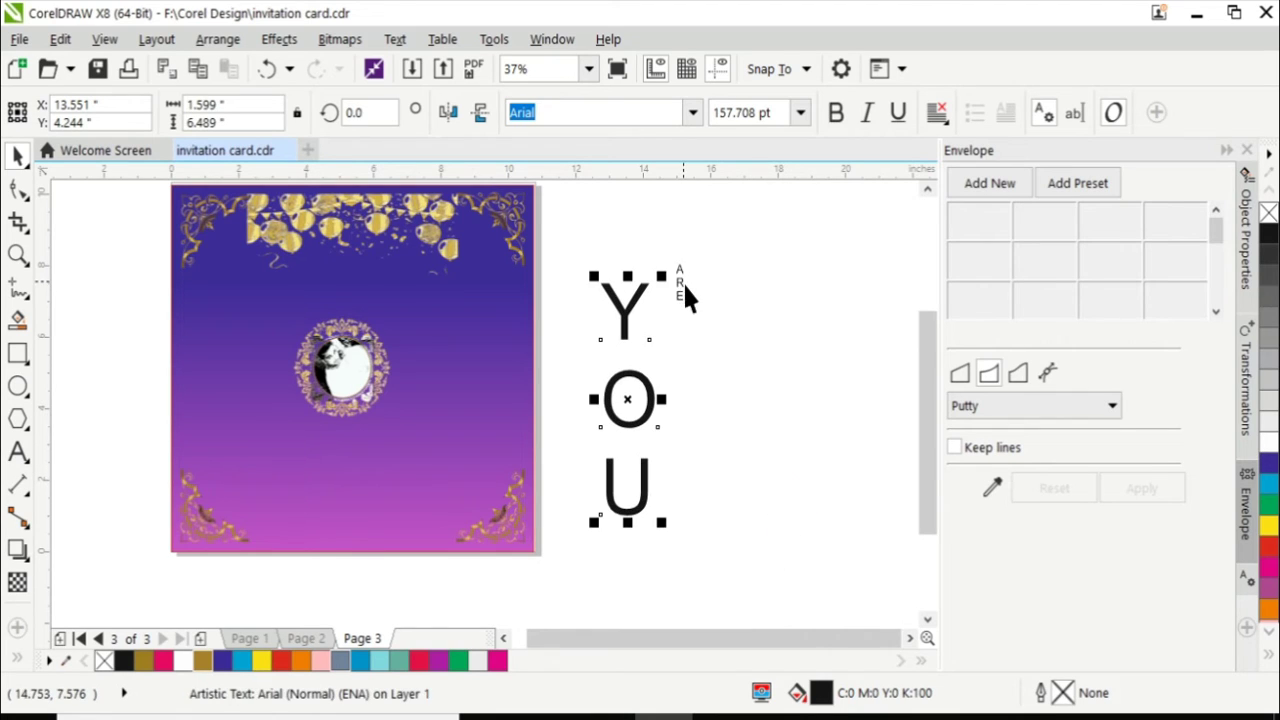
drag(681, 282, 787, 257)
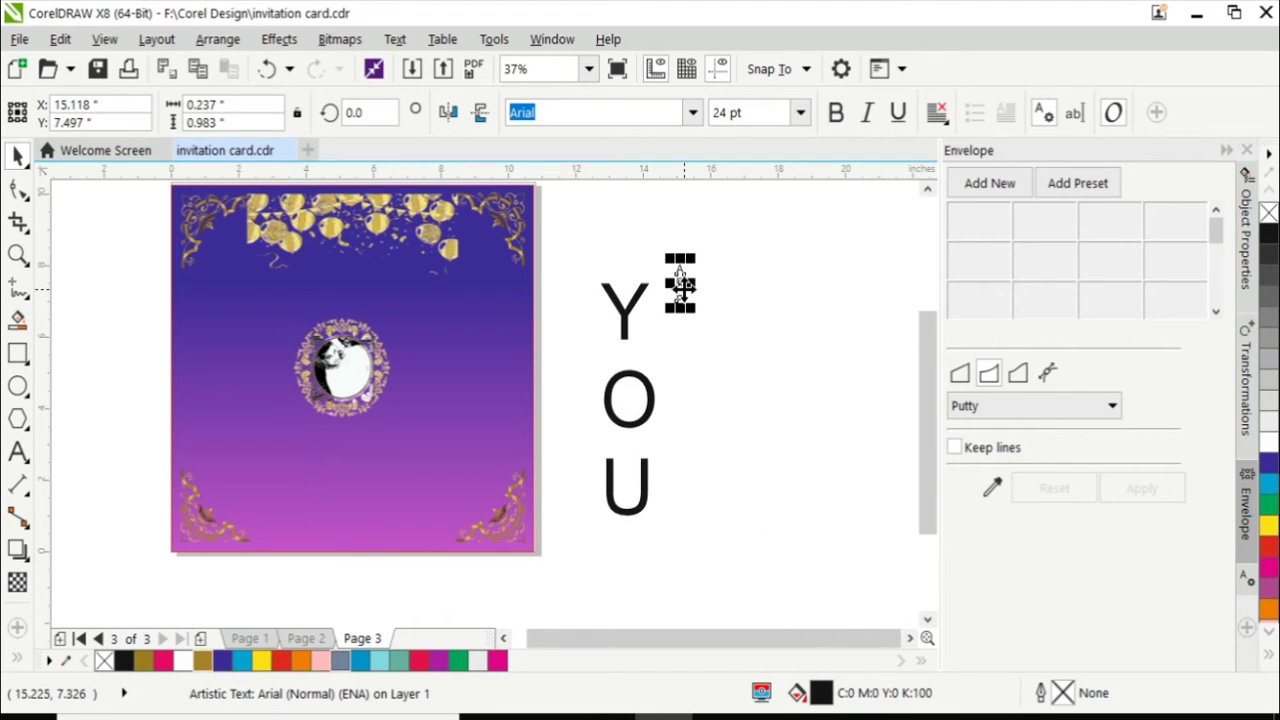
click(638, 408)
click(840, 120)
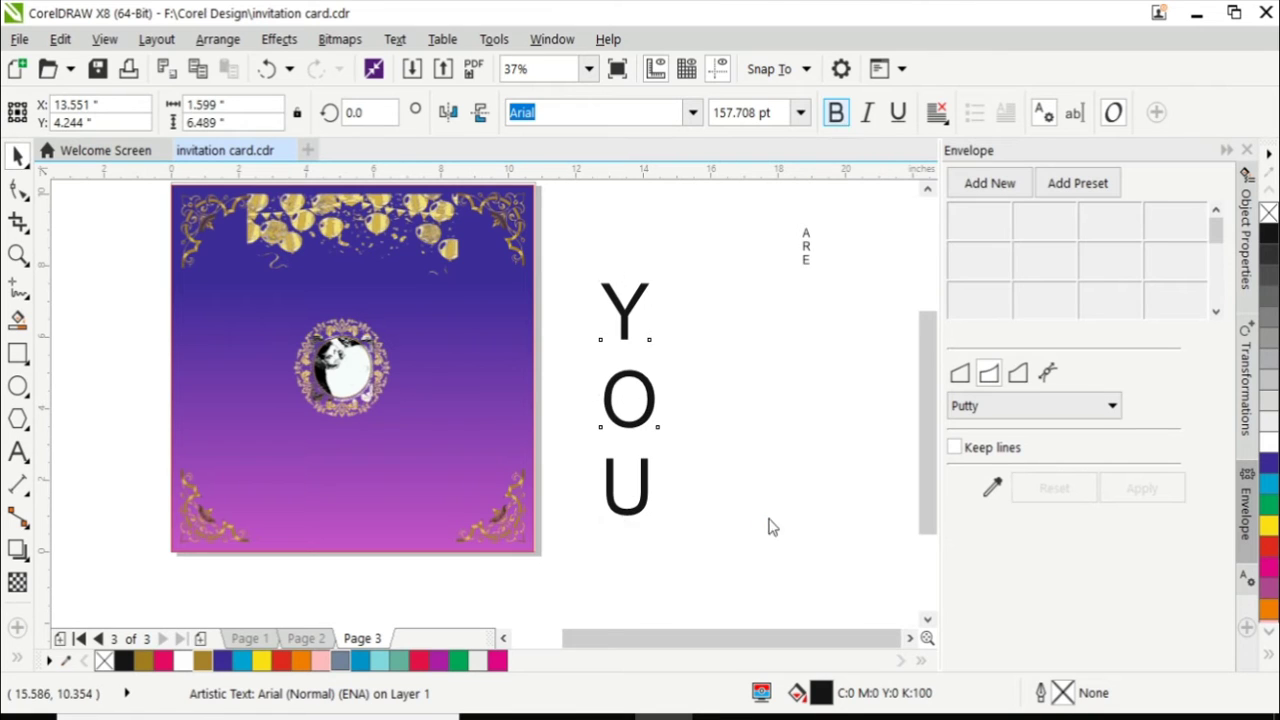
click(25, 557)
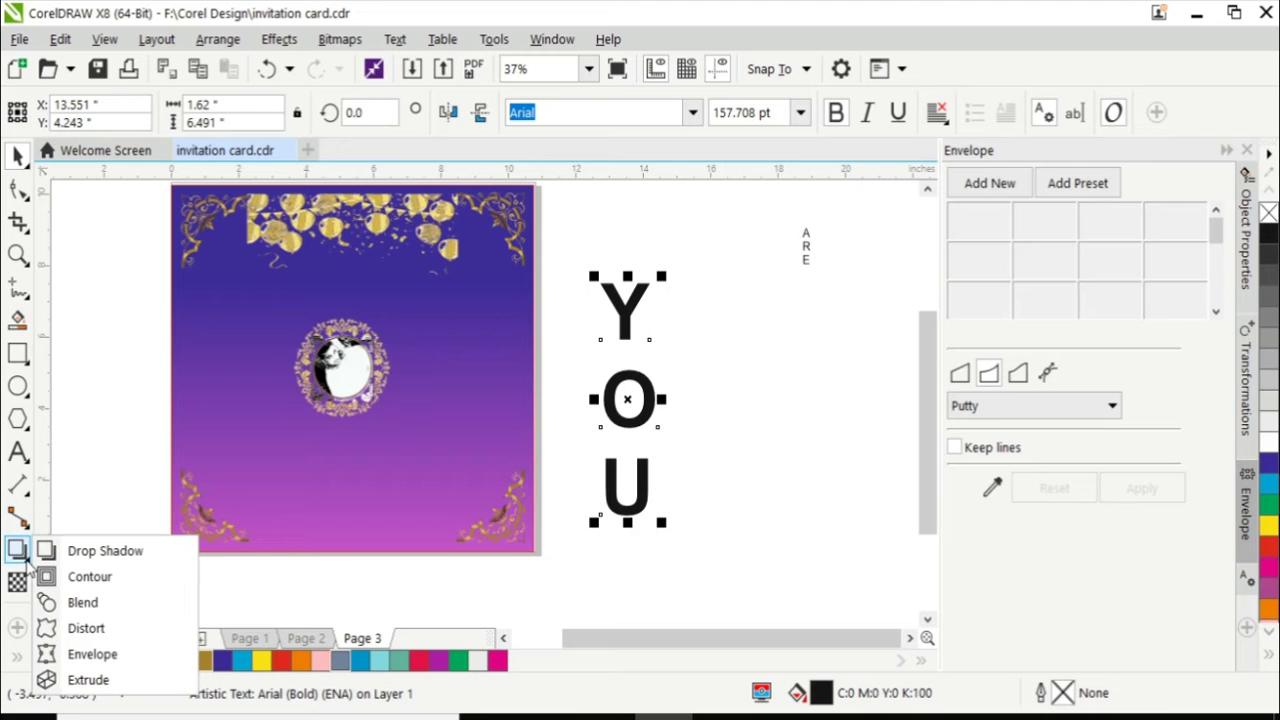
Extrude the YOU letters with a shallow depth of 10.
click(88, 679)
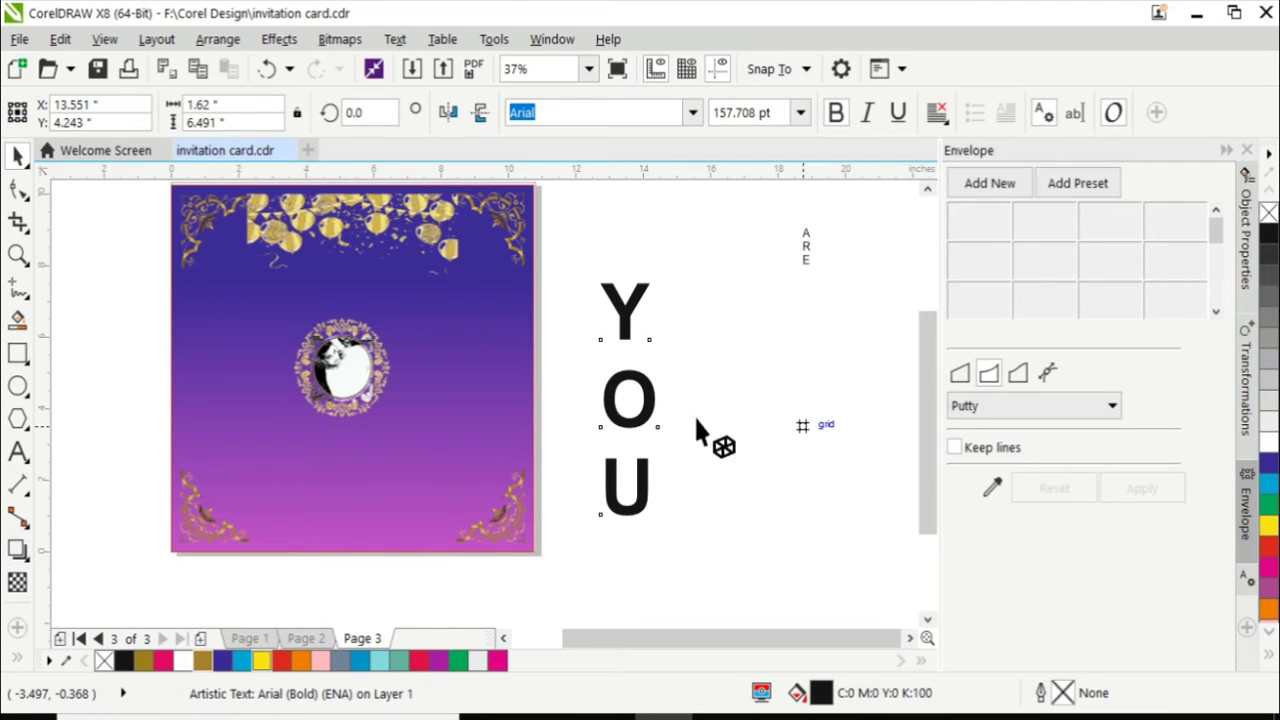
drag(649, 401, 731, 364)
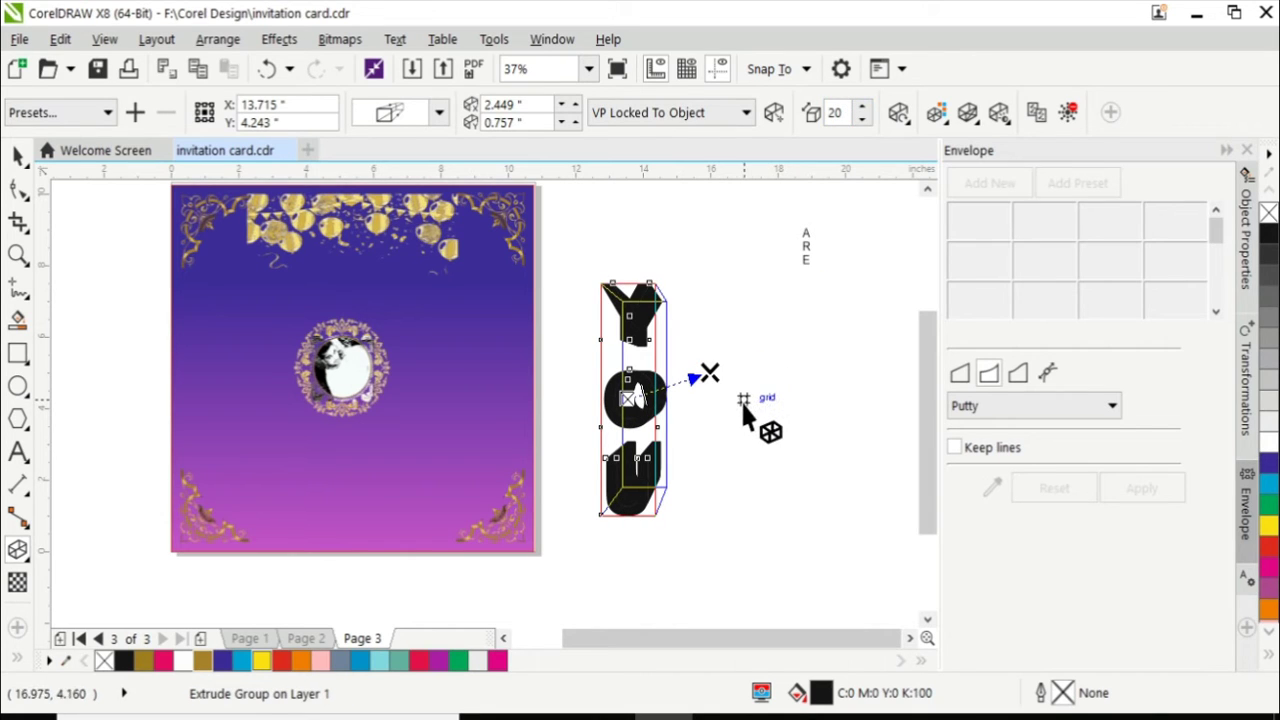
click(862, 119)
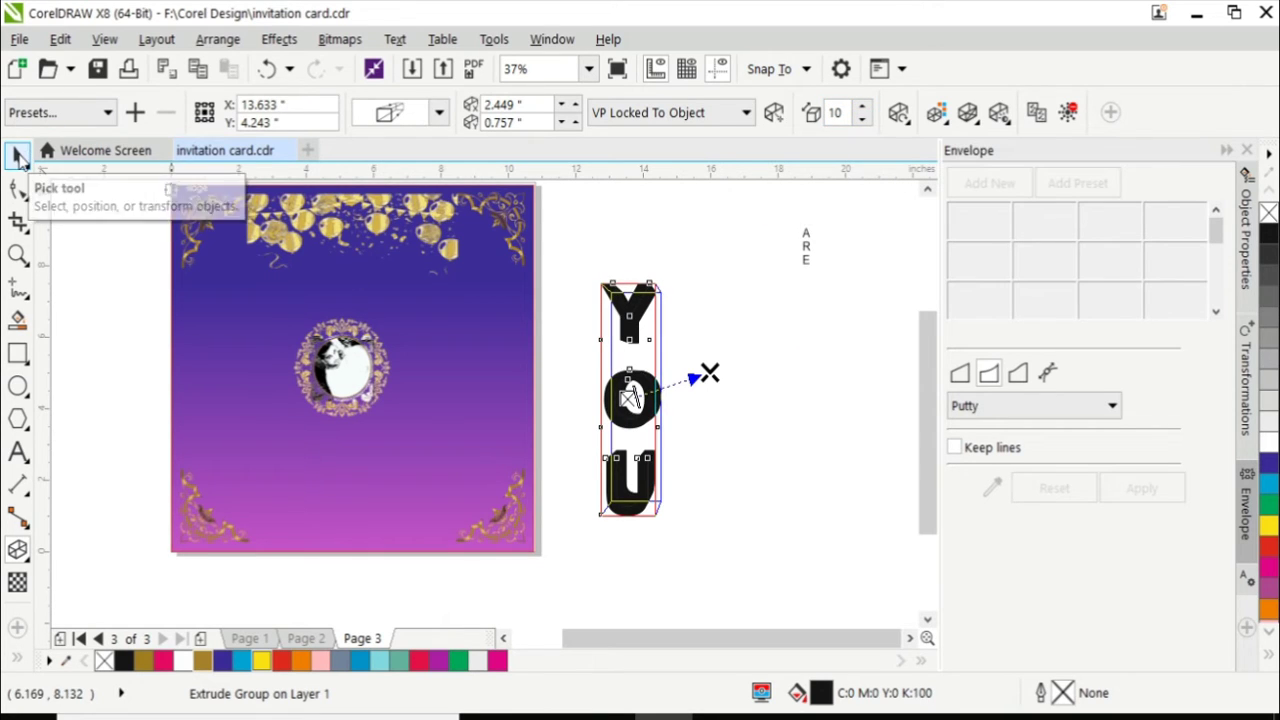
click(18, 156)
Break the extrusion apart from the YOU text, undoing an accidental move.
click(790, 510)
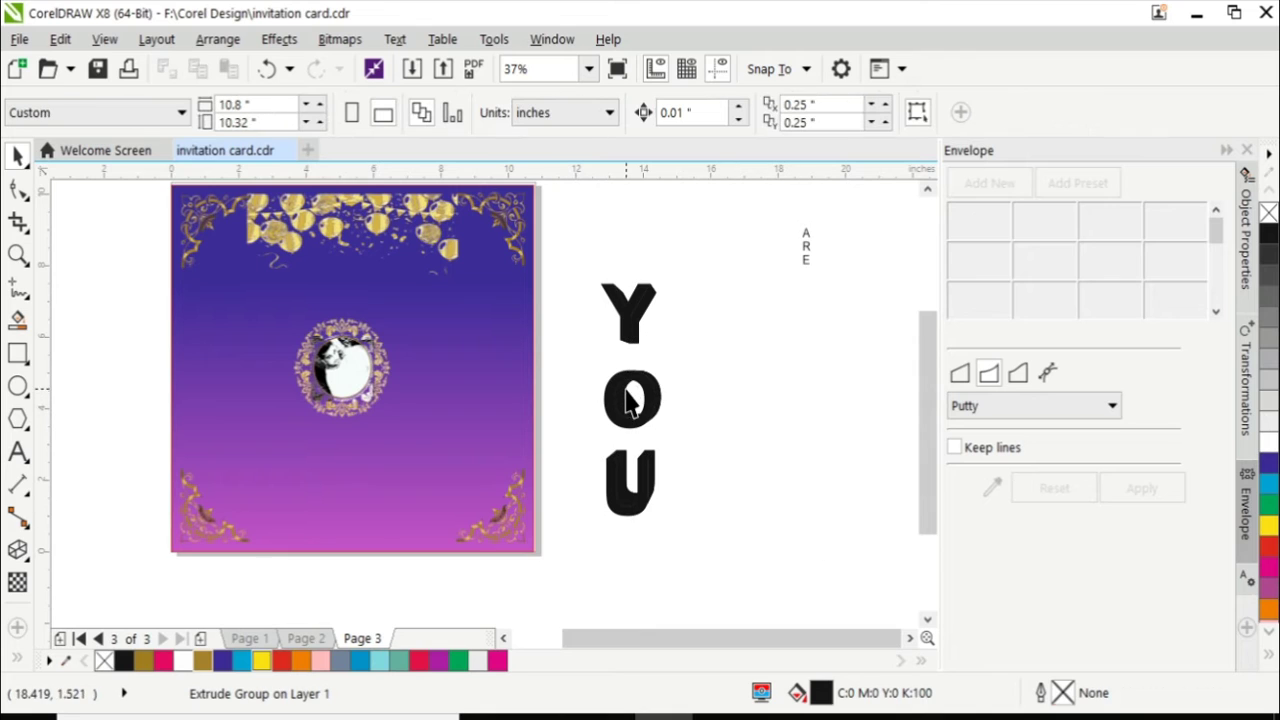
click(703, 528)
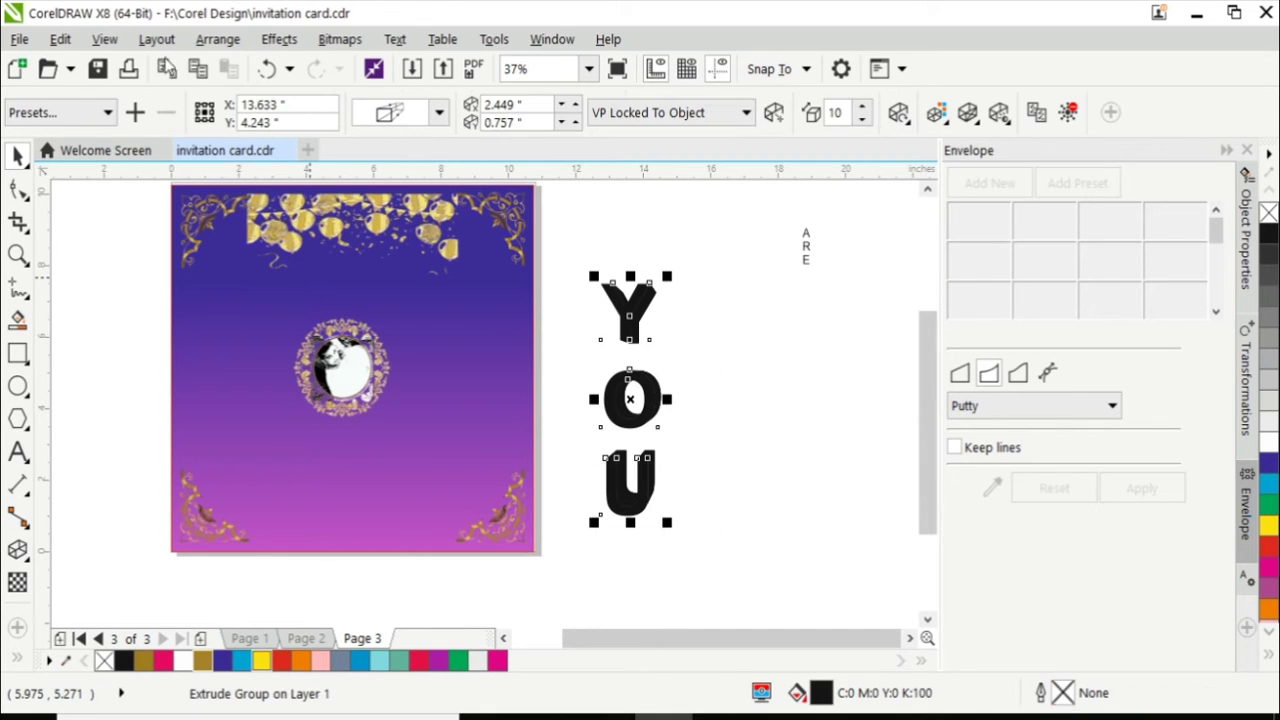
click(222, 42)
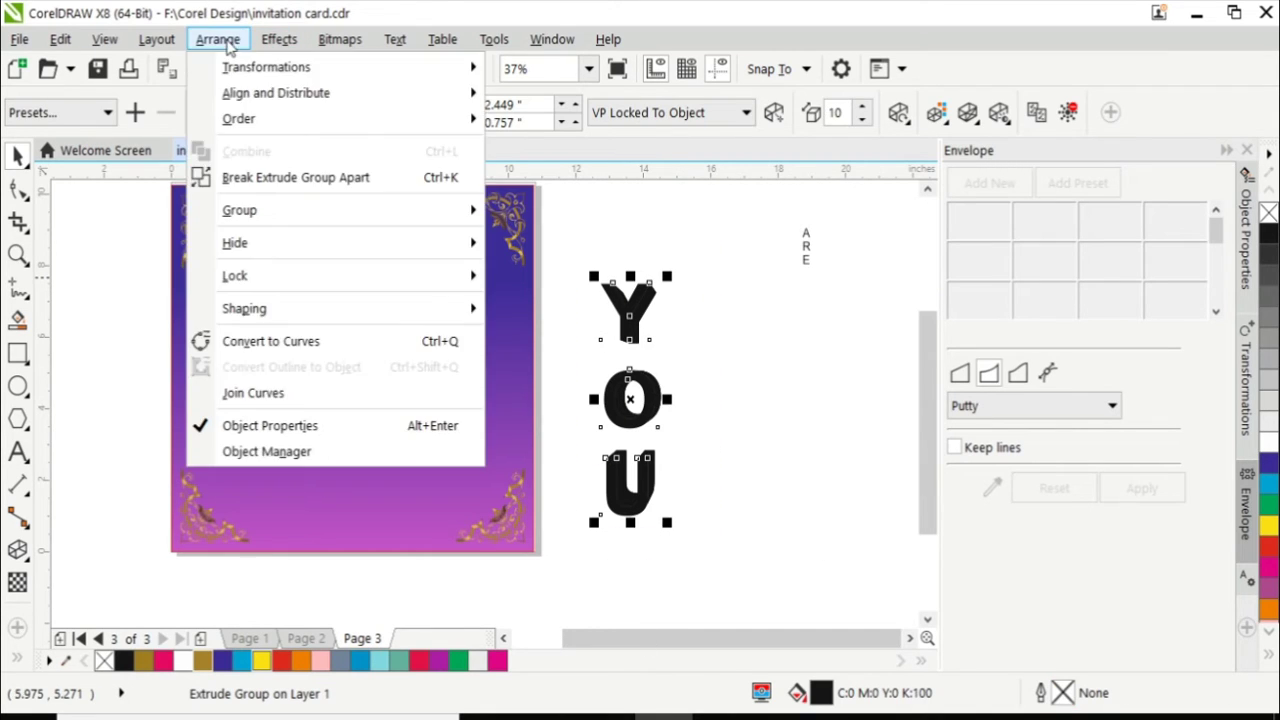
click(290, 177)
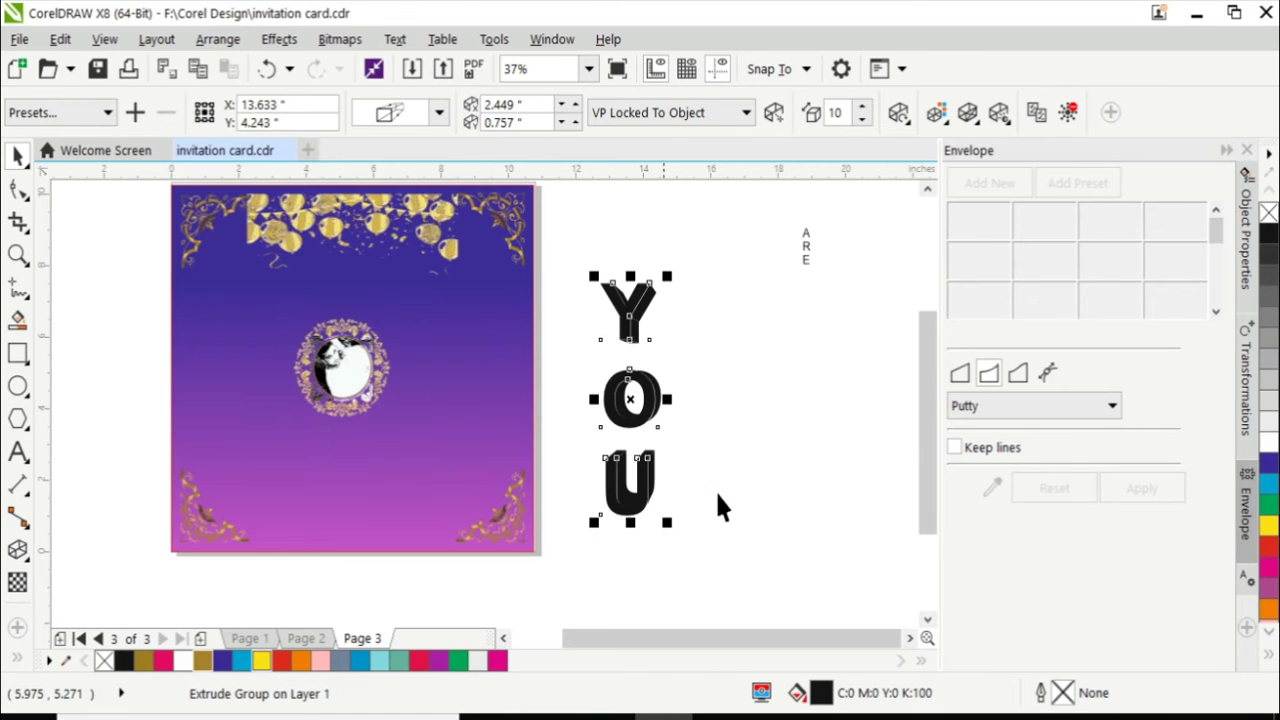
drag(648, 415, 818, 472)
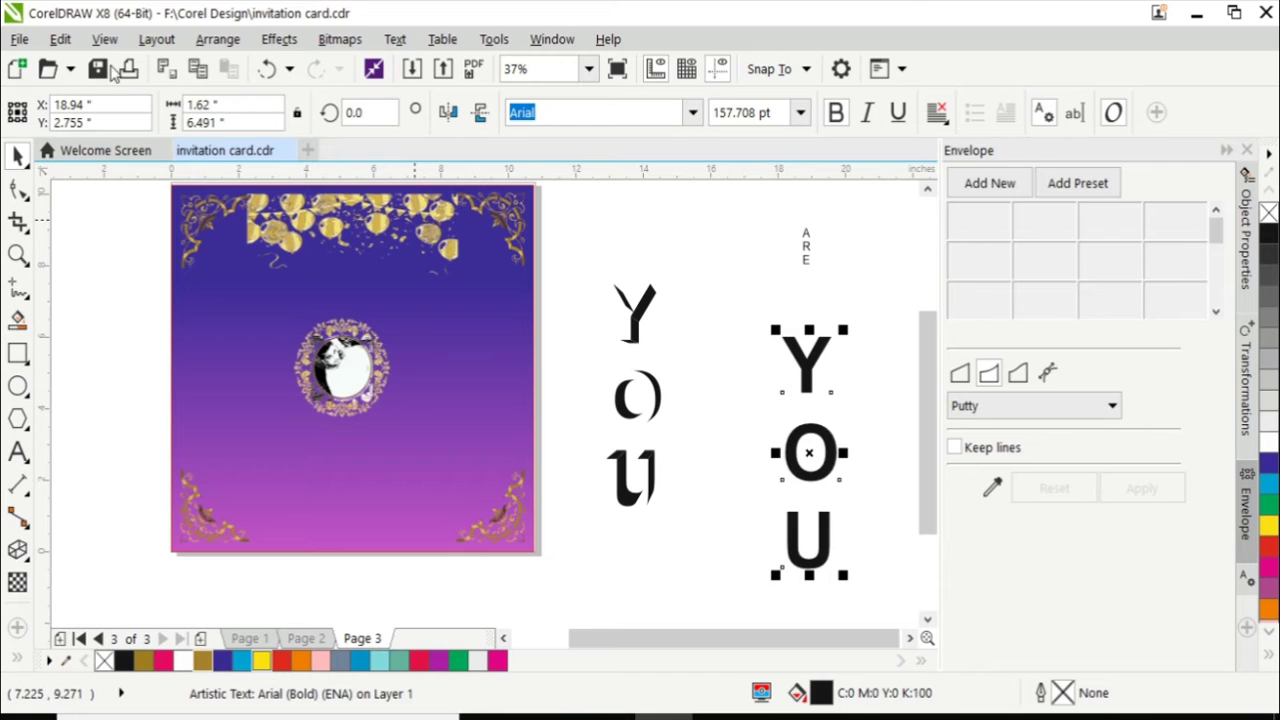
click(60, 39)
click(130, 17)
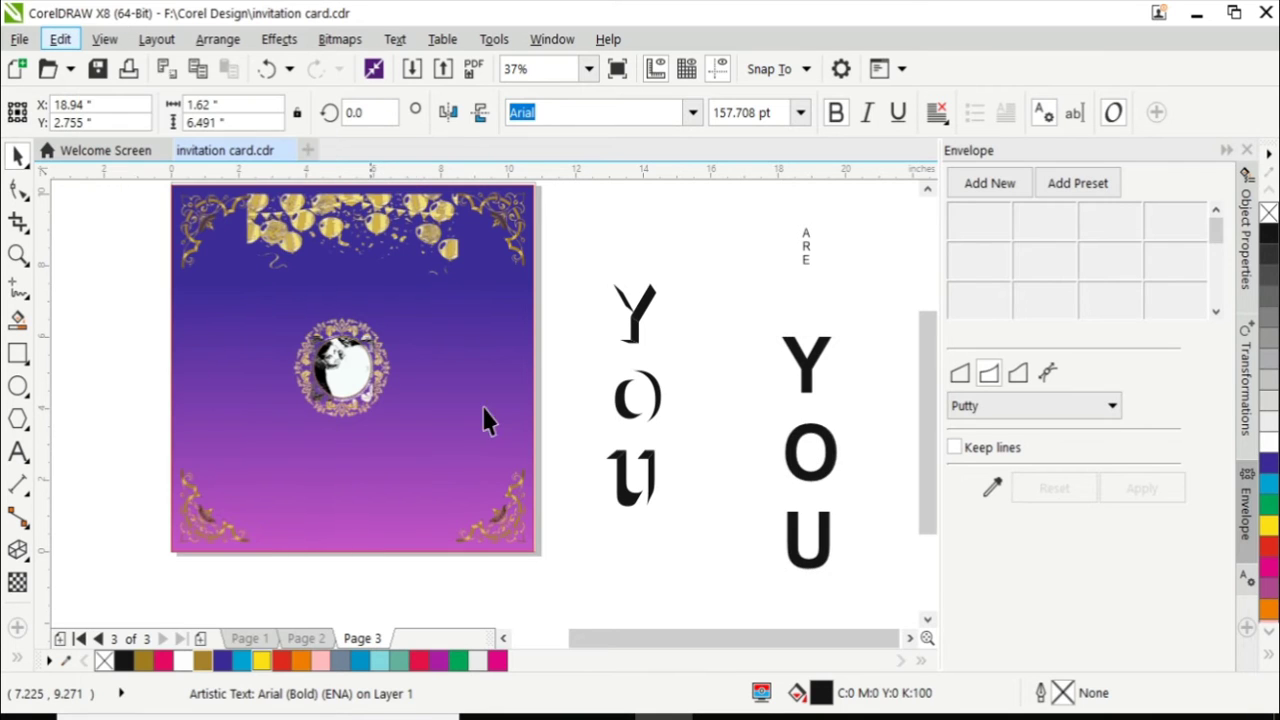
Fill the YOU letter faces white and the extrusion pieces yellow, then select all pieces.
click(1270, 450)
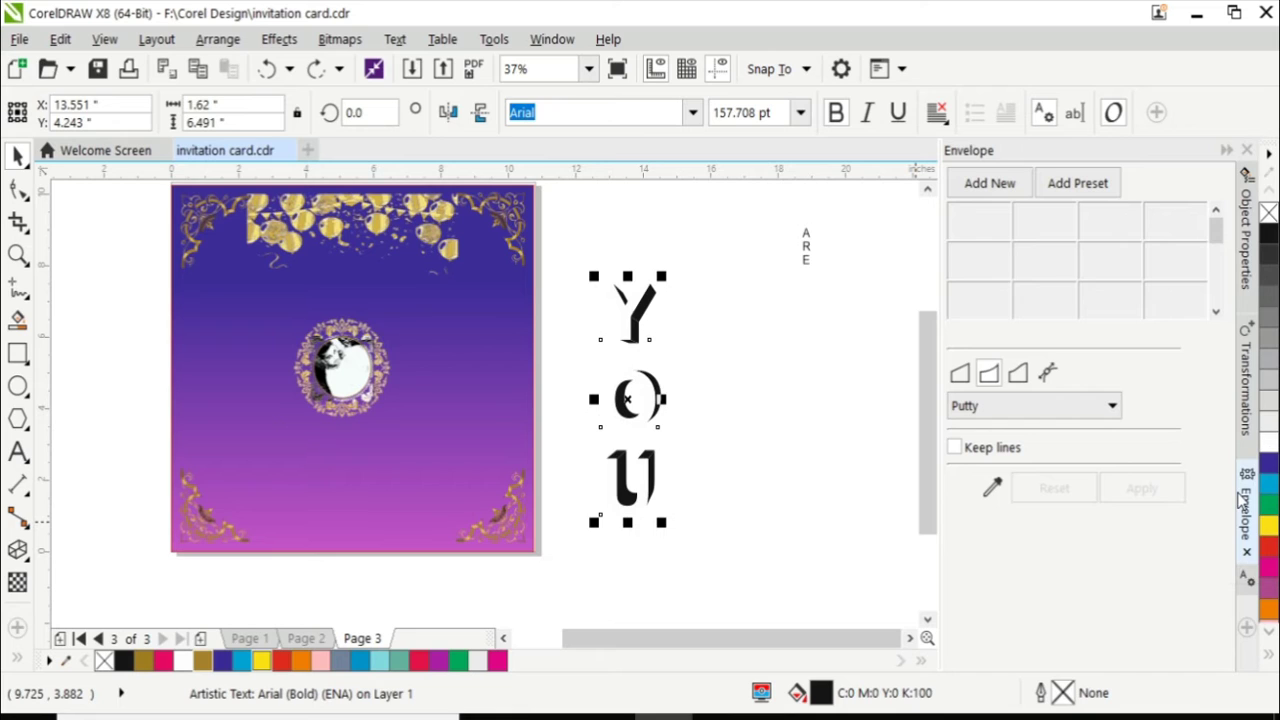
click(660, 392)
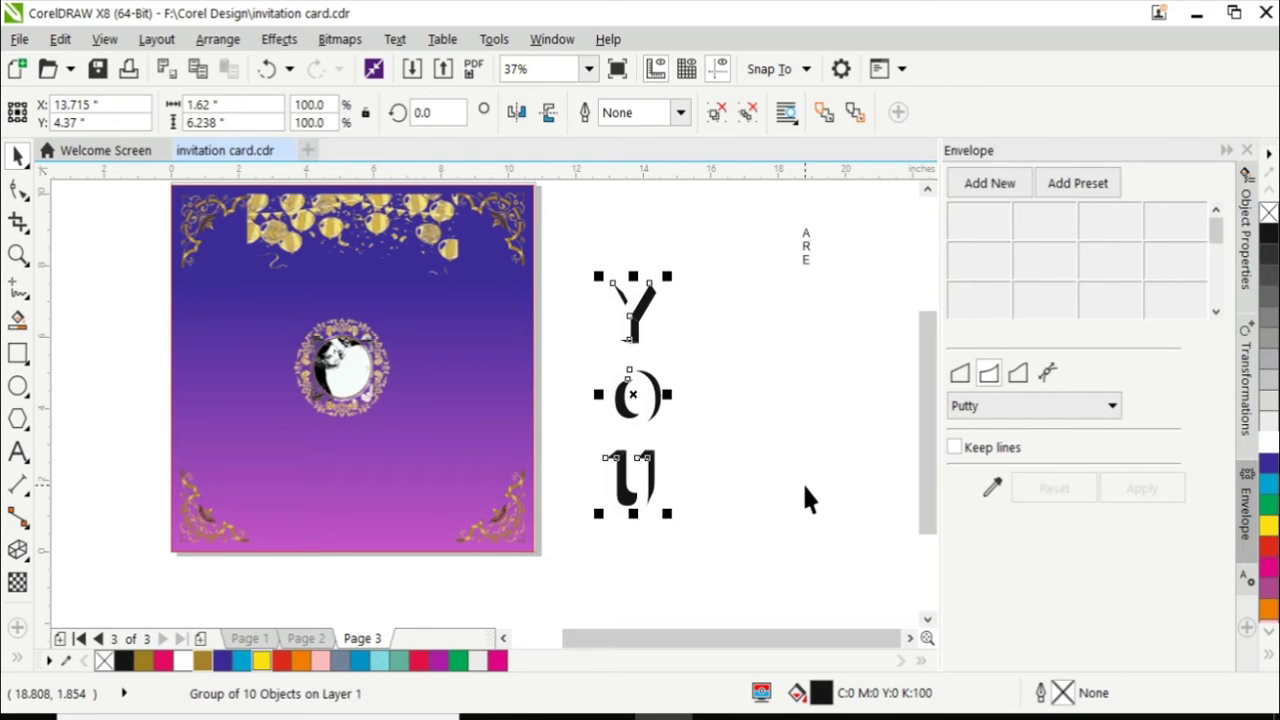
click(993, 449)
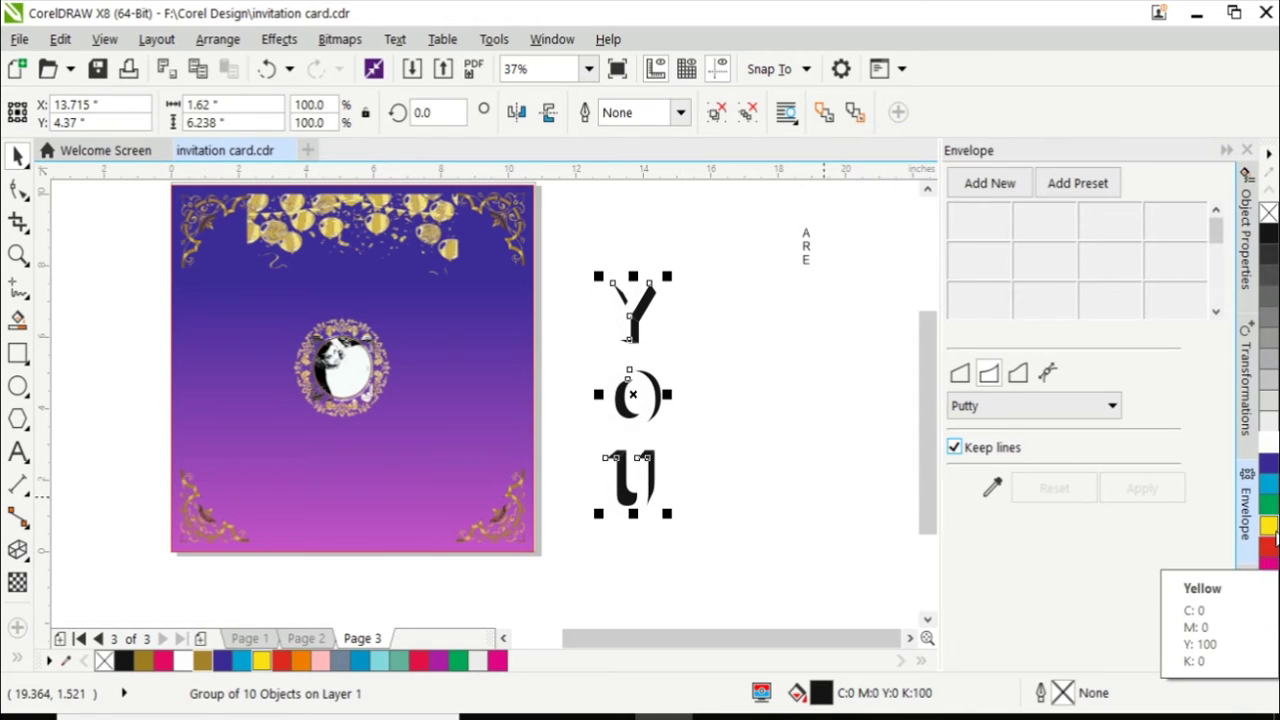
click(1272, 527)
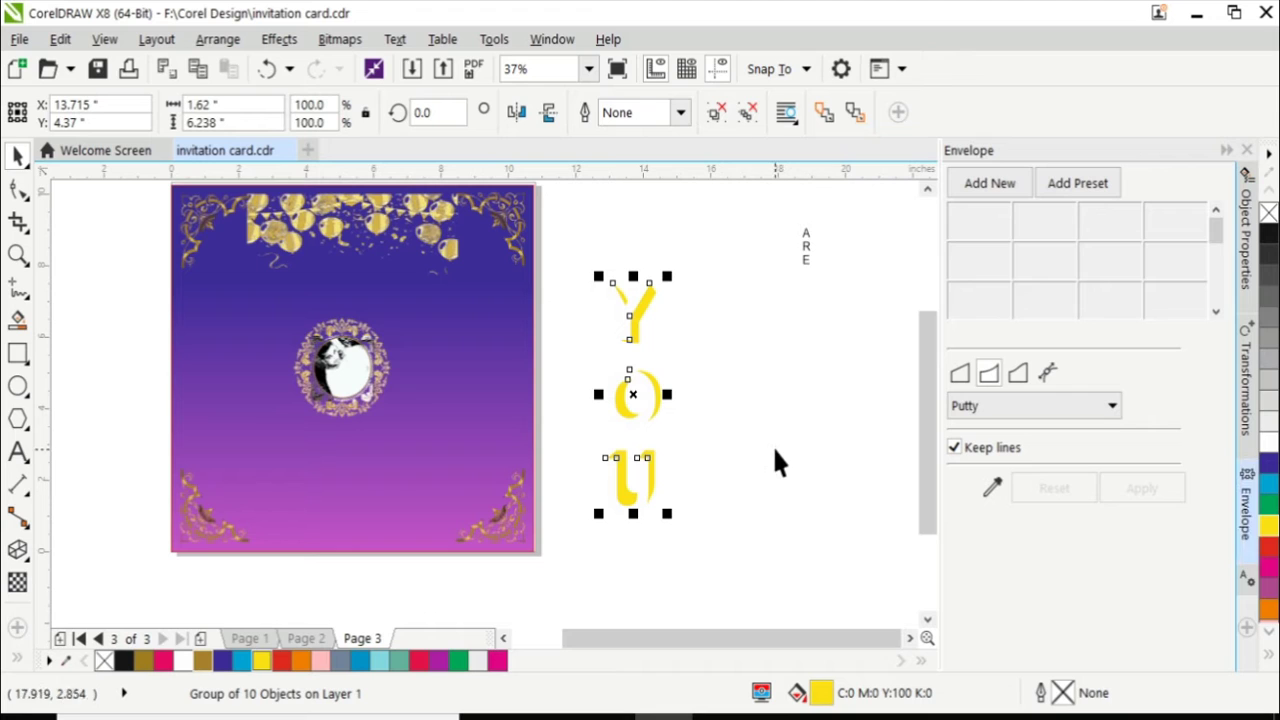
click(715, 495)
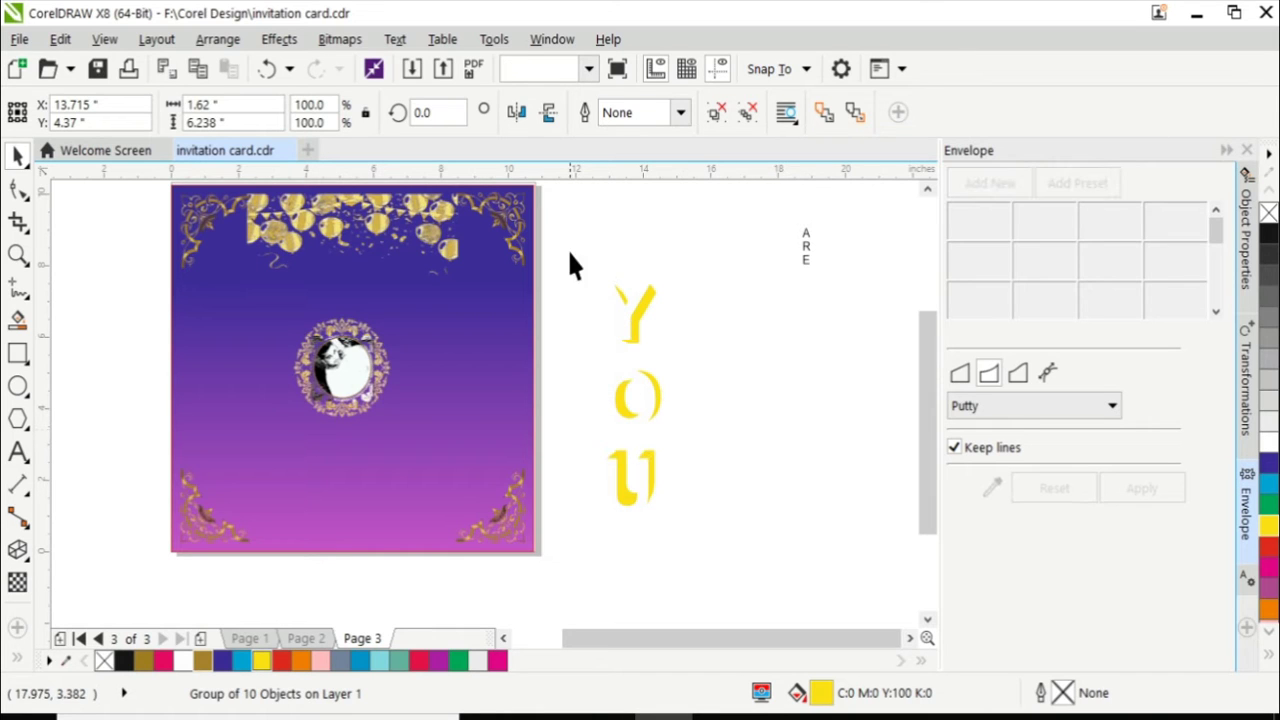
drag(570, 255, 752, 585)
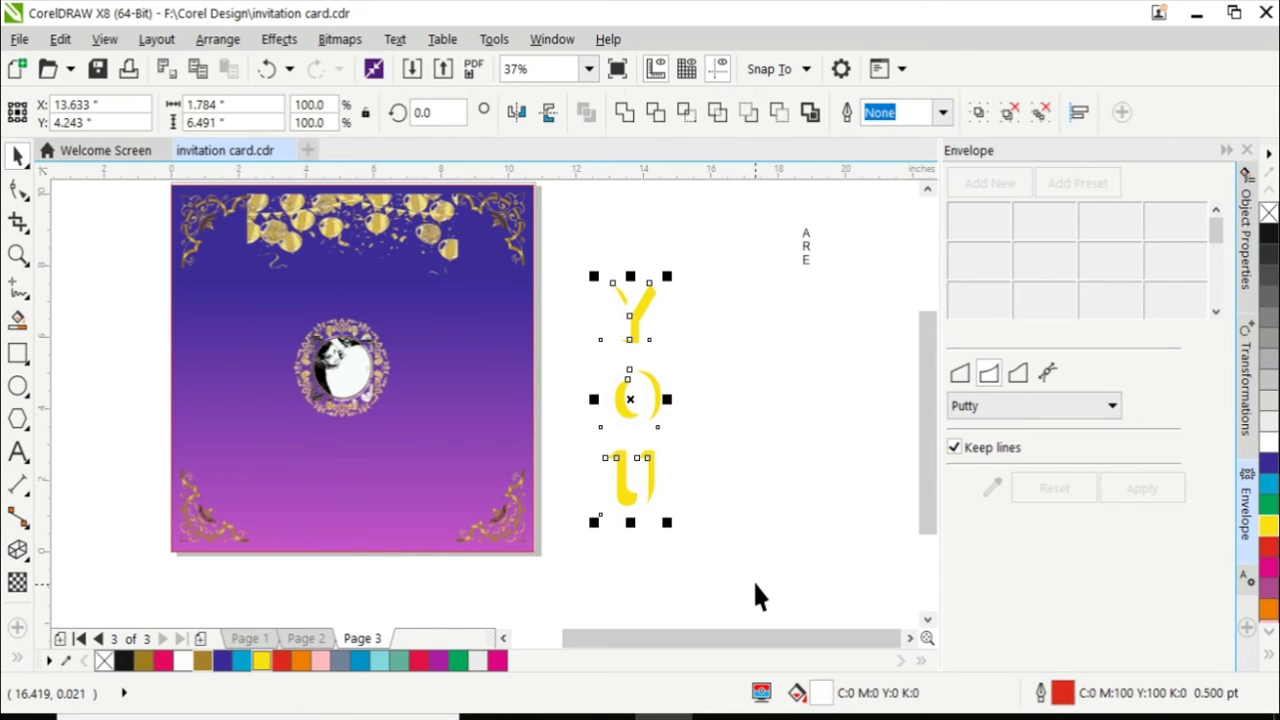
Group the YOU letters and PowerClip them inside the purple card.
right_click(652, 386)
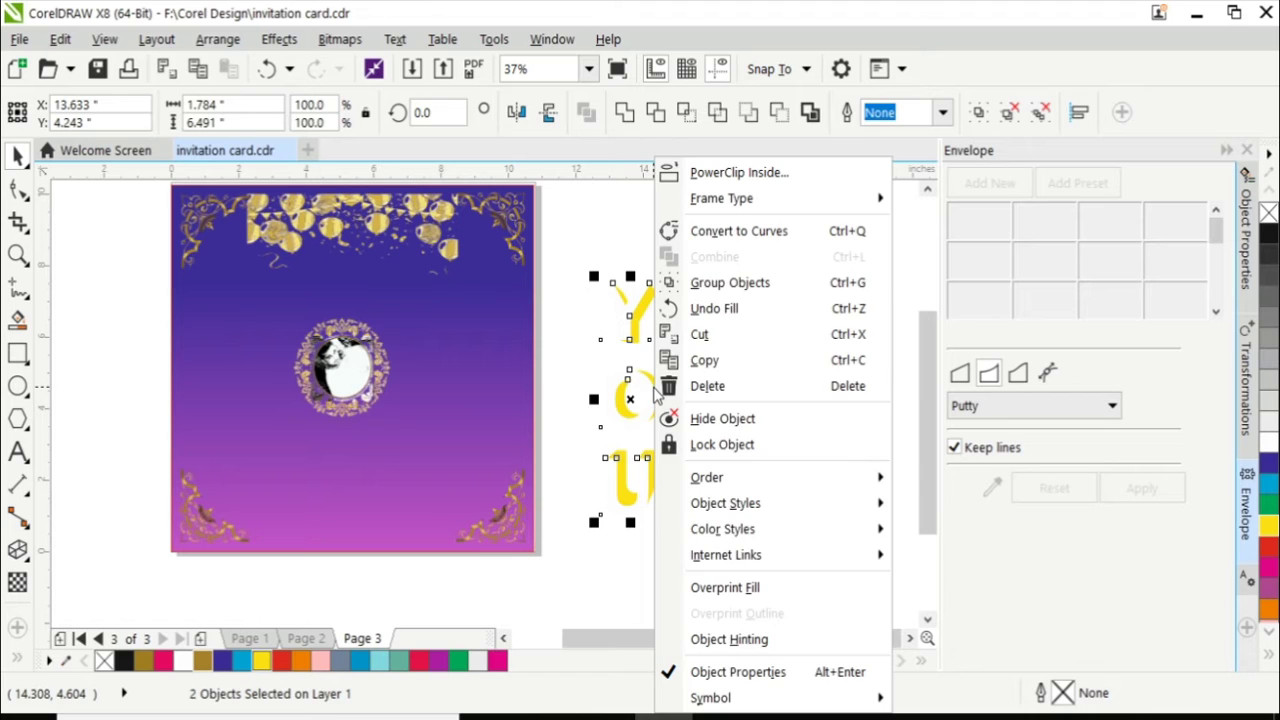
click(716, 284)
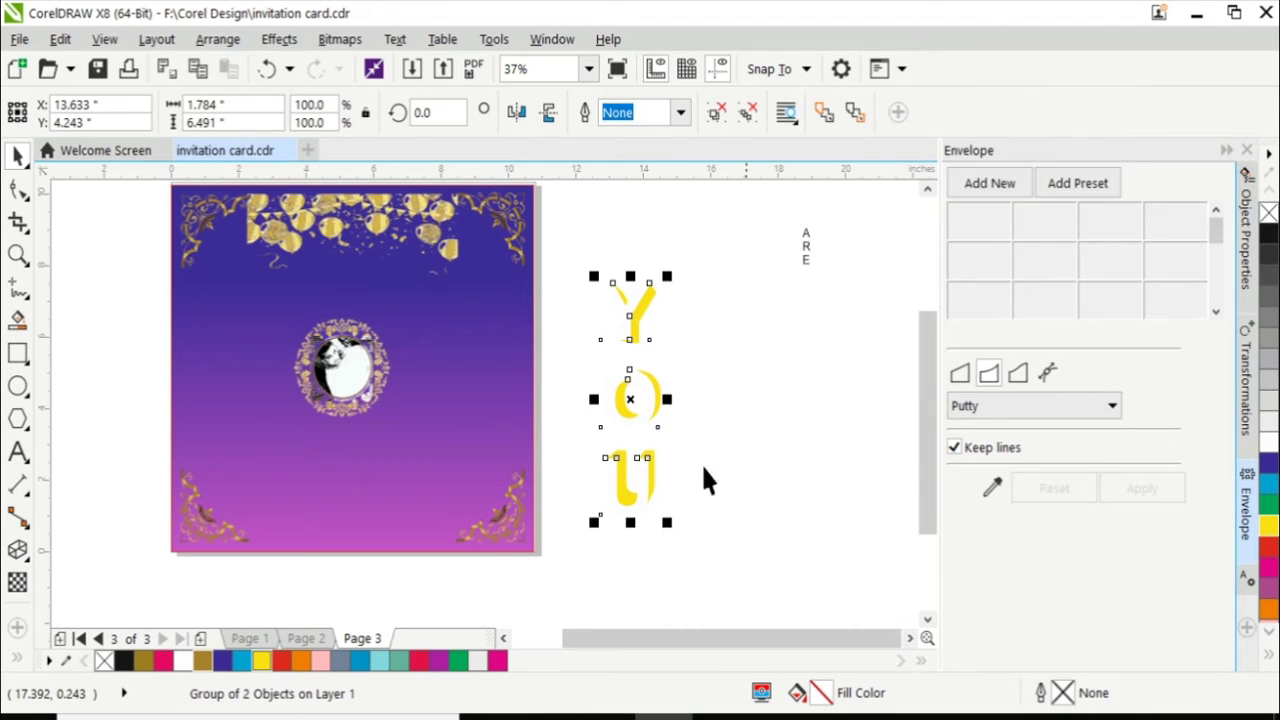
right_click(637, 322)
click(700, 113)
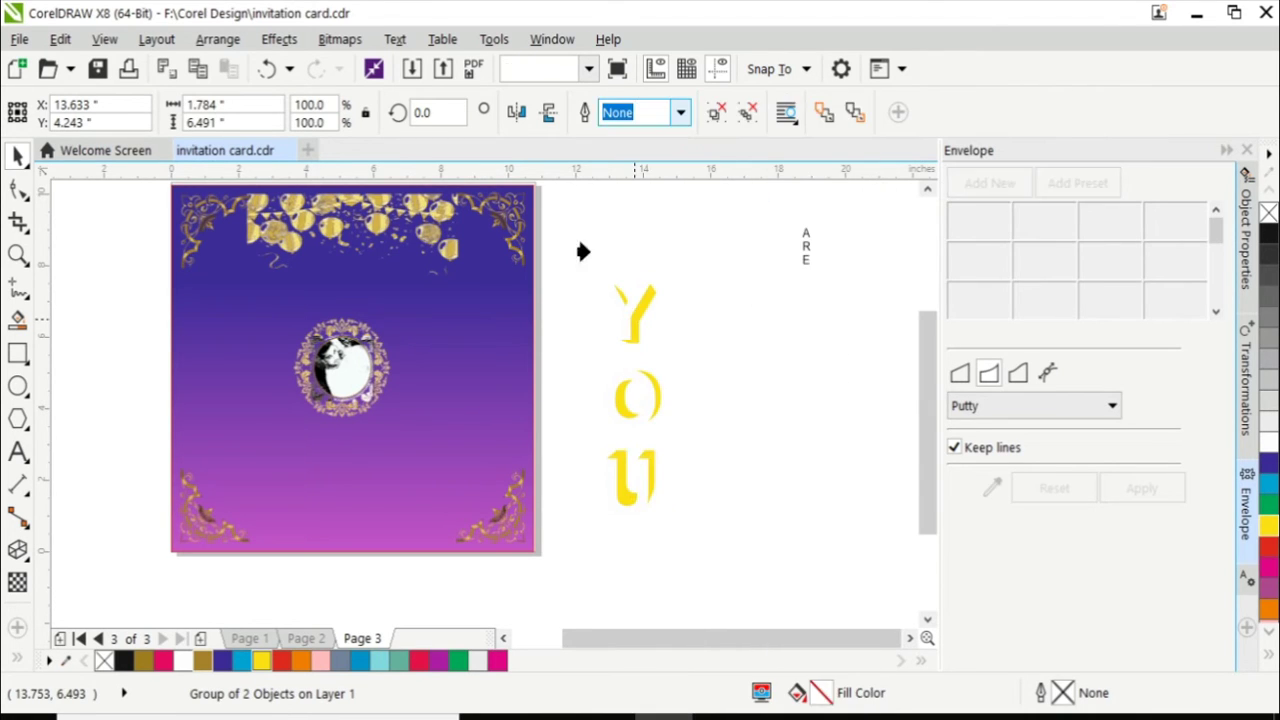
click(201, 321)
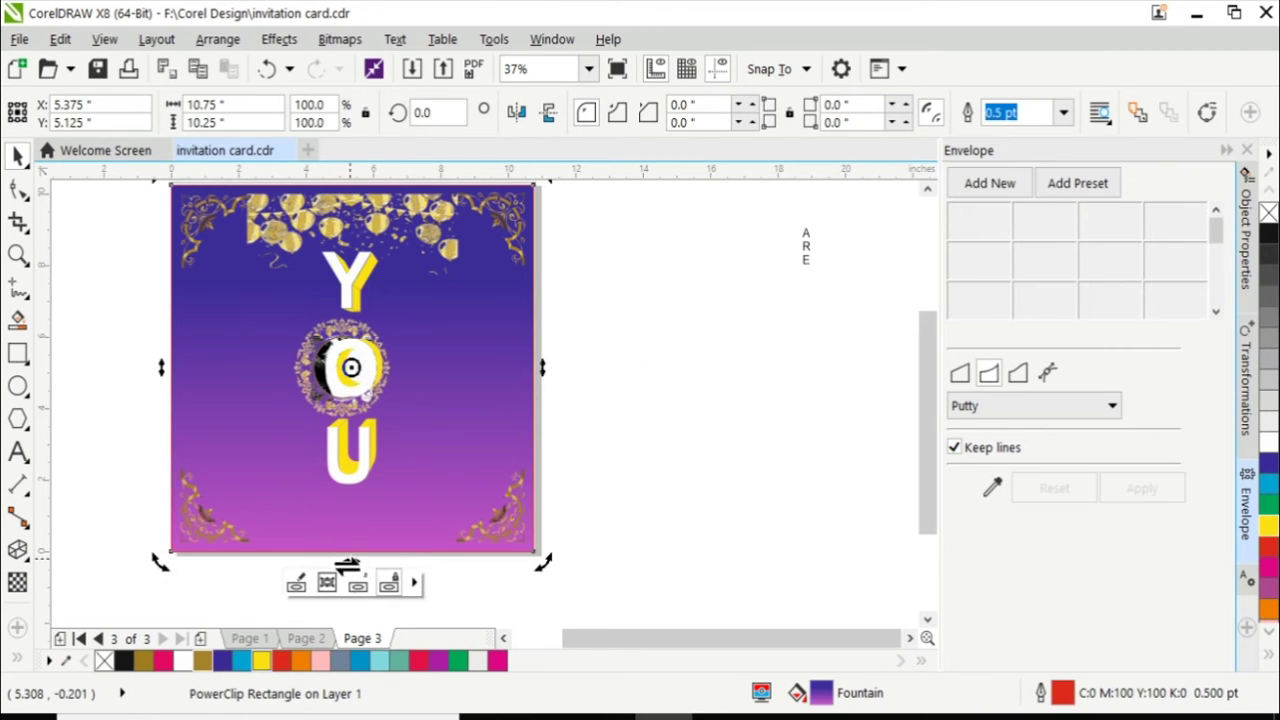
click(330, 578)
Enlarge YOU and place it left of the photo frame inside the card.
double_click(348, 273)
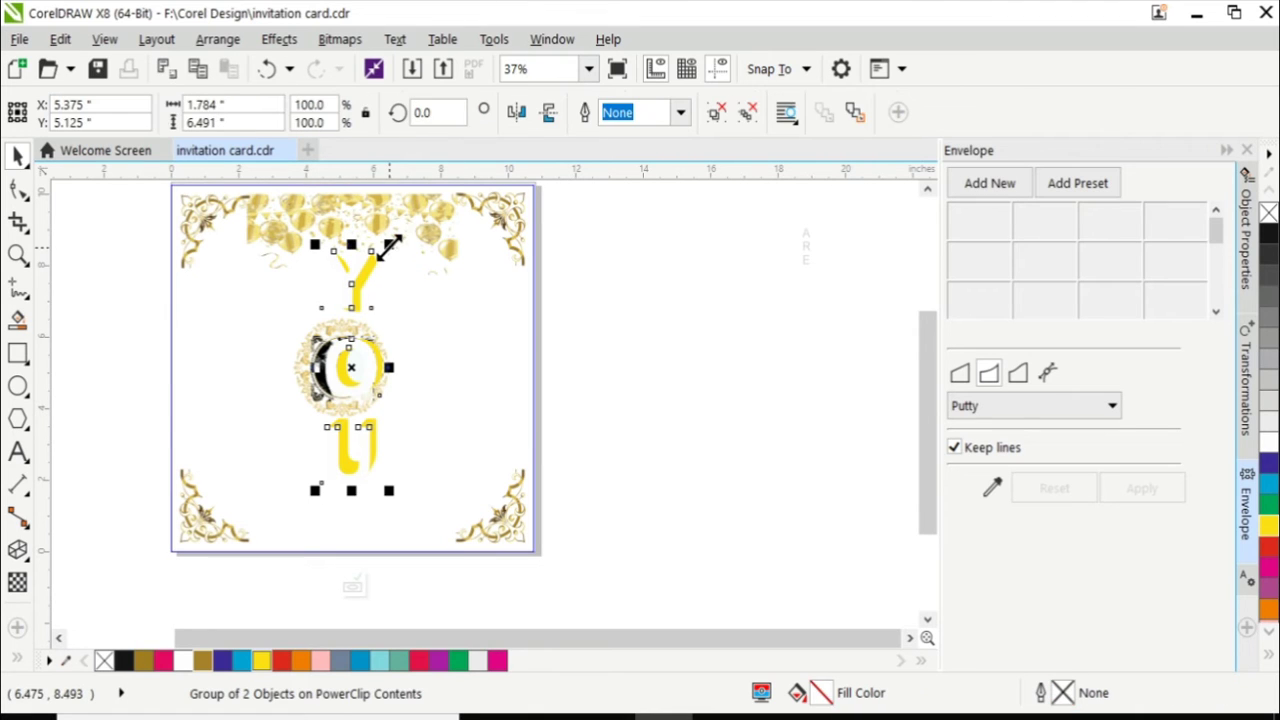
mouse_move(389, 245)
mouse_down()
mouse_move(333, 312)
mouse_move(375, 448)
mouse_move(410, 410)
mouse_up()
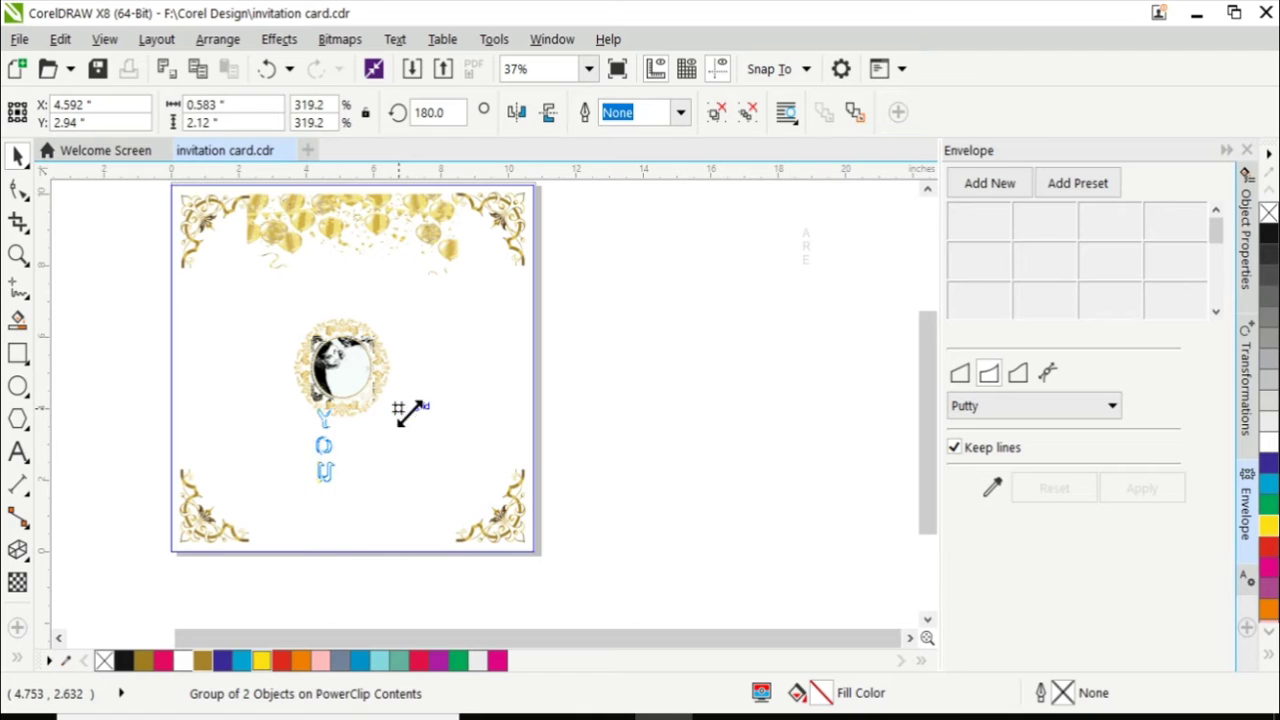
mouse_move(336, 448)
mouse_down()
mouse_move(238, 345)
mouse_move(297, 428)
mouse_up()
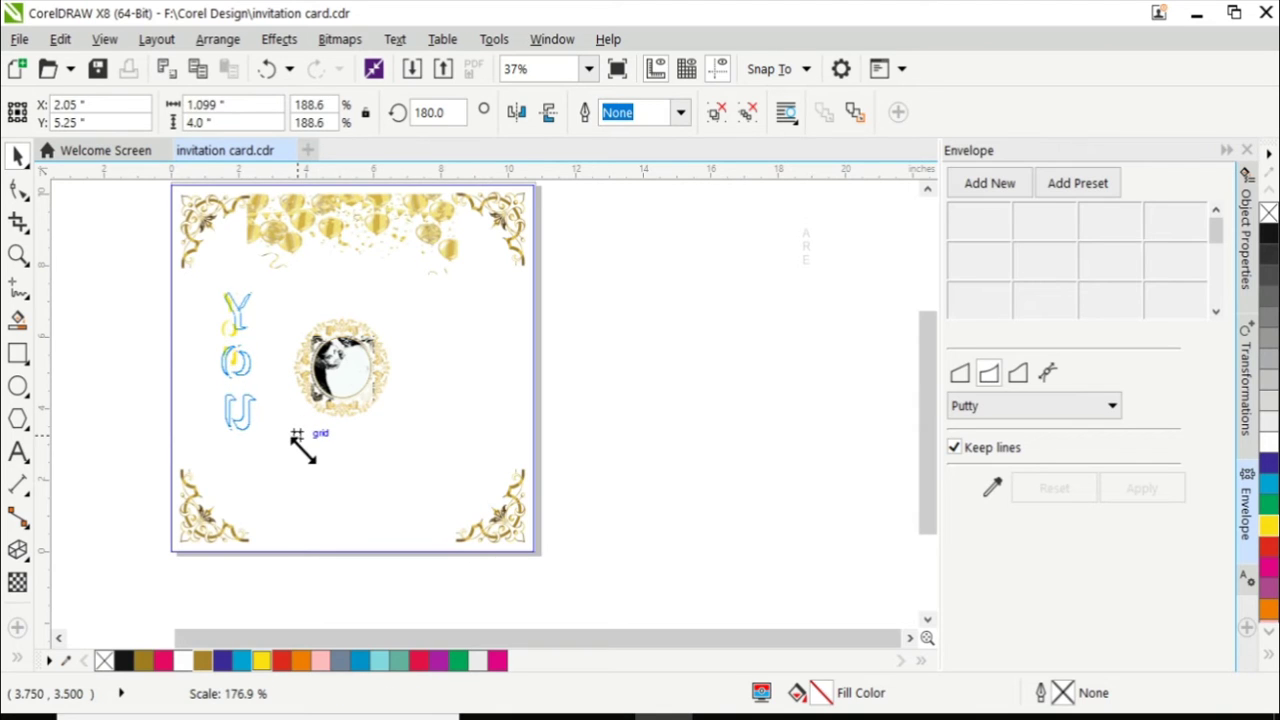
drag(300, 438, 306, 457)
drag(360, 550, 360, 550)
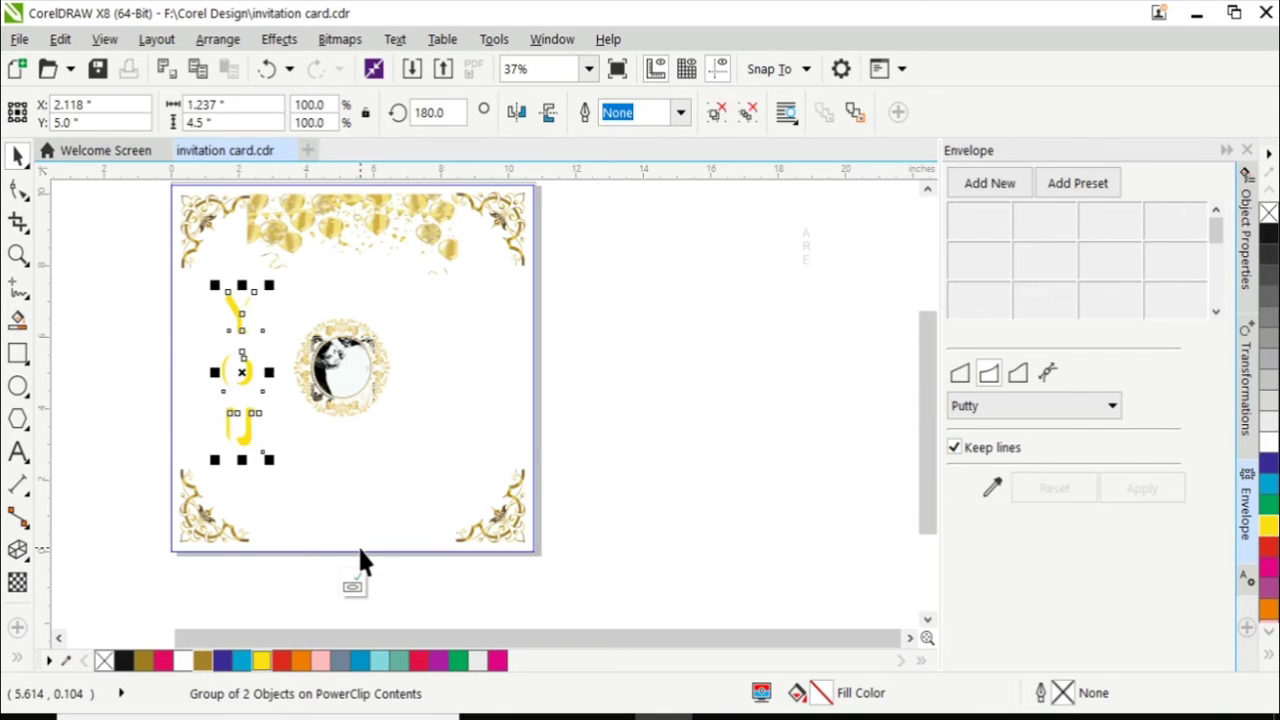
click(354, 586)
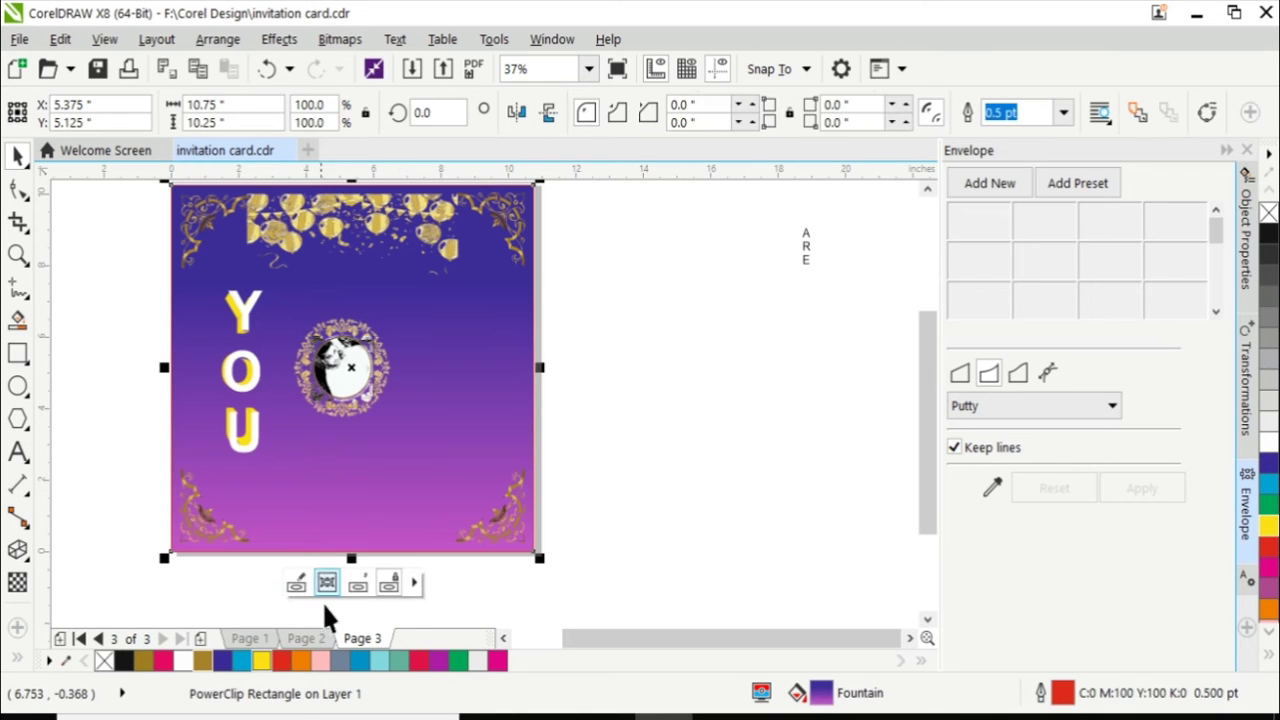
click(807, 252)
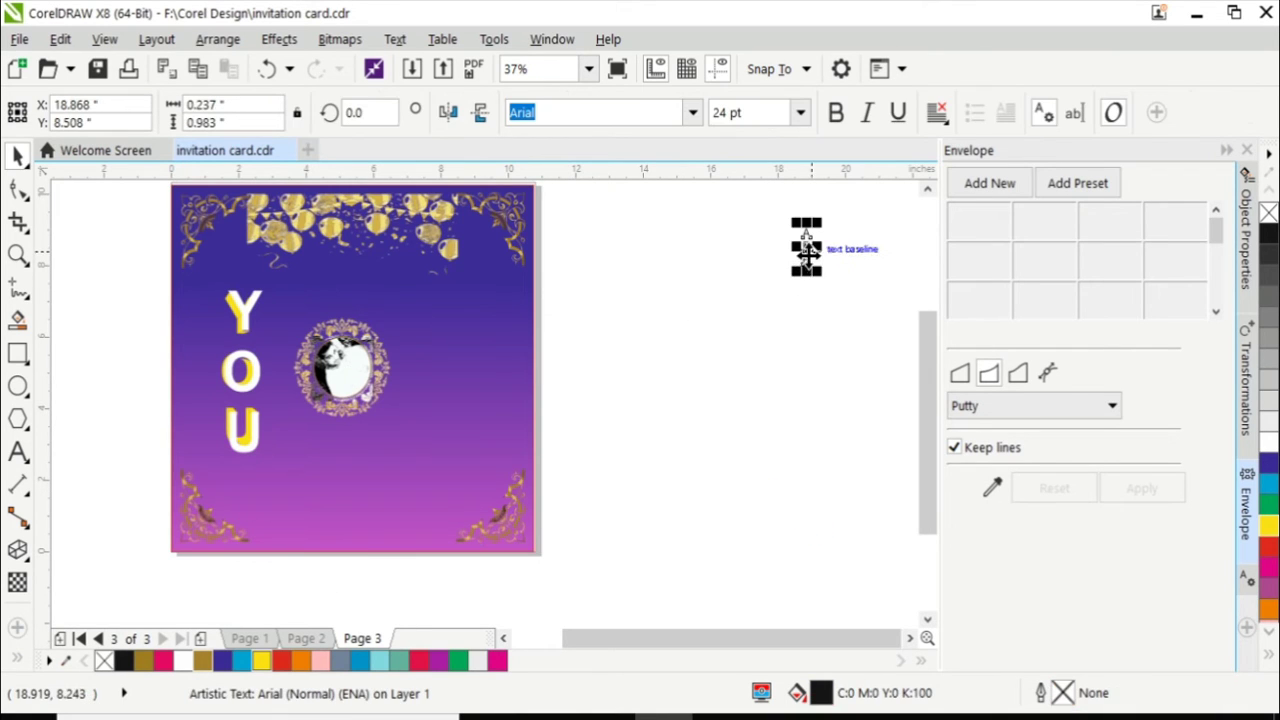
Place the ARE letters right of the portrait on the card, nudged down and slightly narrowed.
mouse_move(807, 252)
mouse_down()
mouse_move(613, 343)
mouse_move(729, 522)
mouse_up()
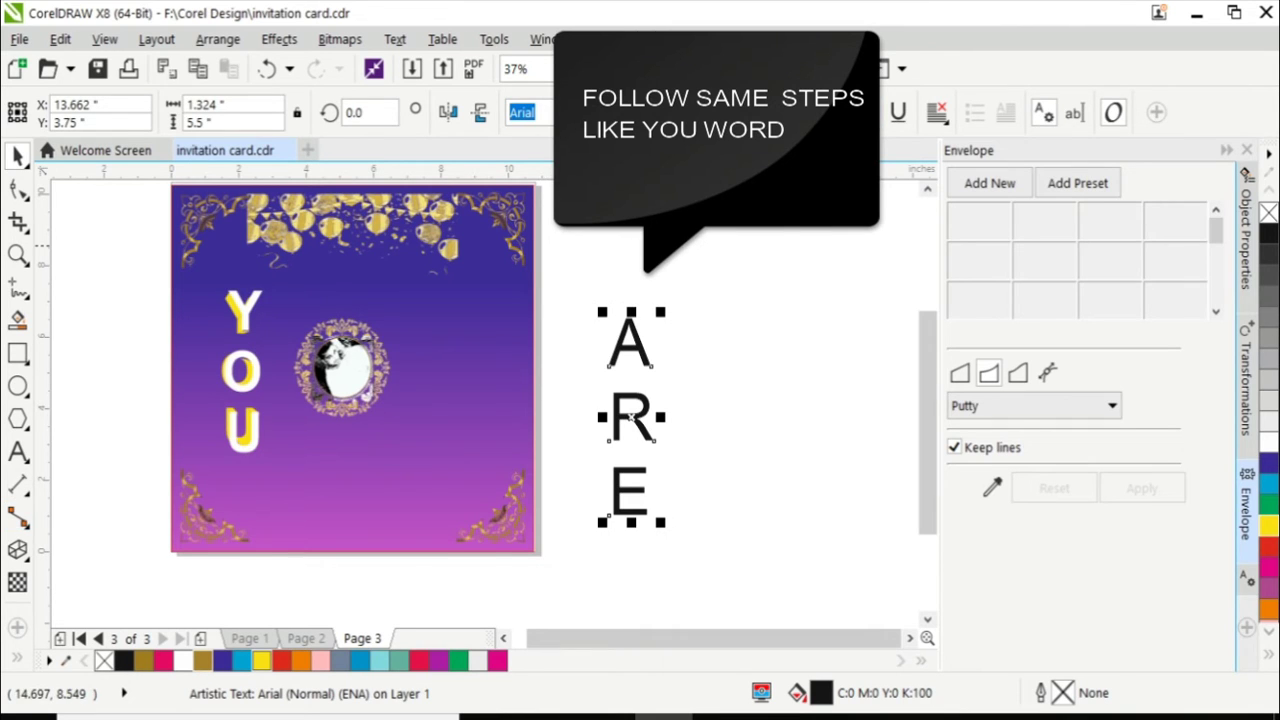
drag(632, 418, 436, 382)
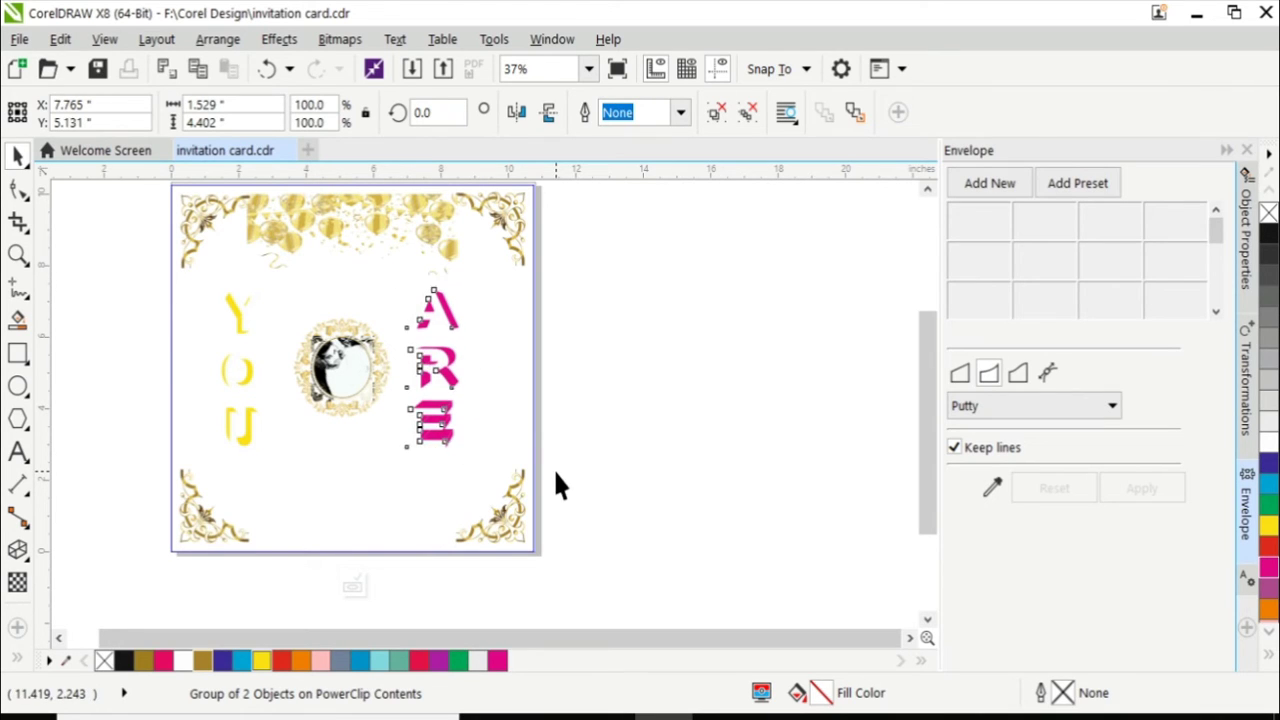
key(Down)
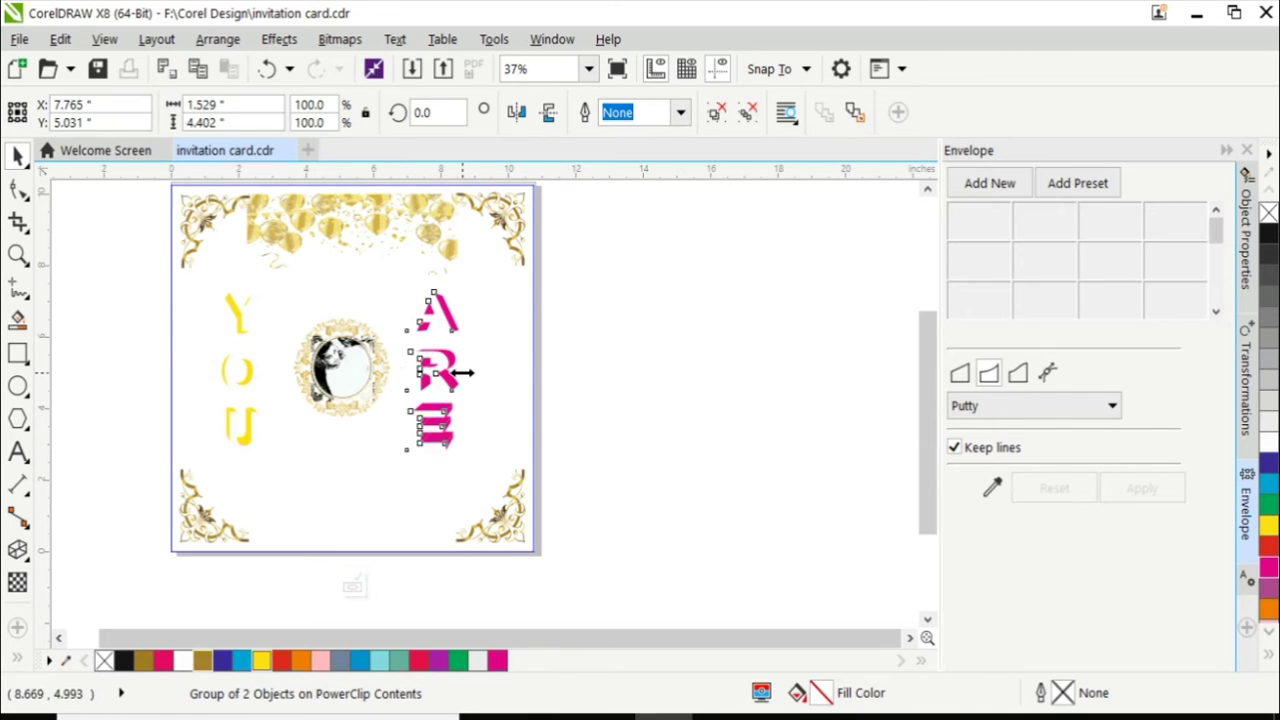
drag(465, 372, 457, 372)
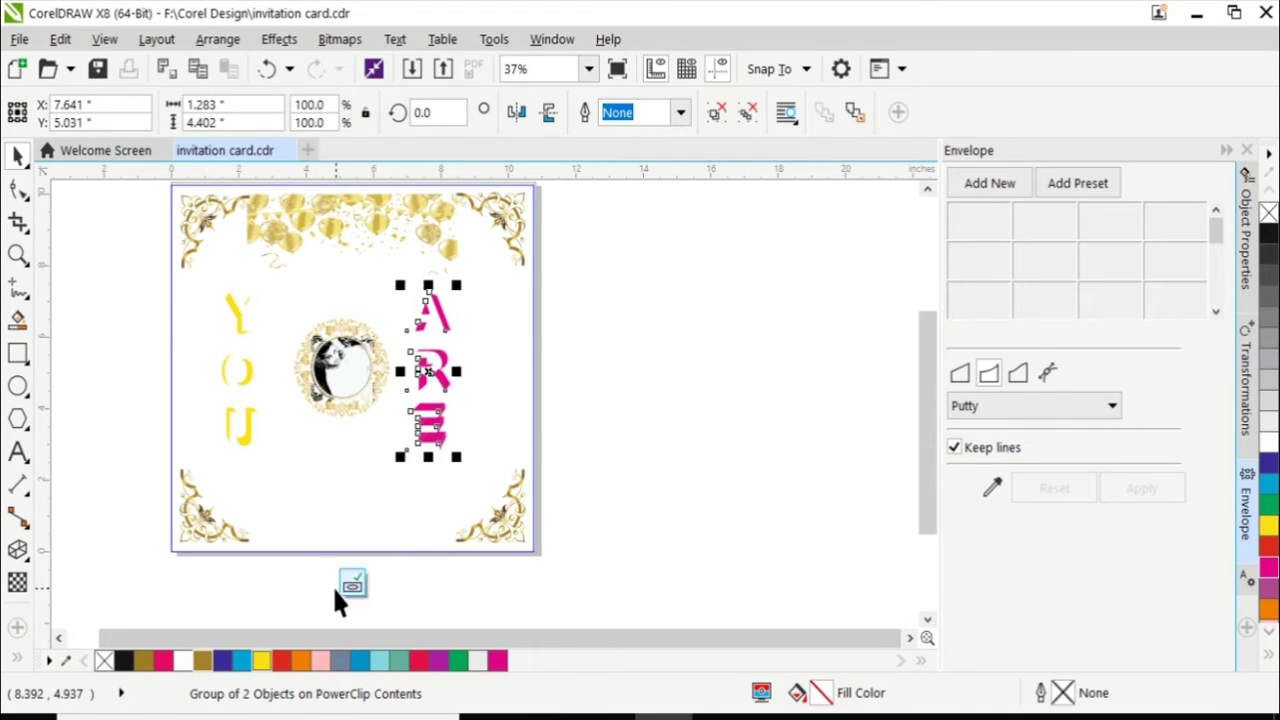
click(355, 584)
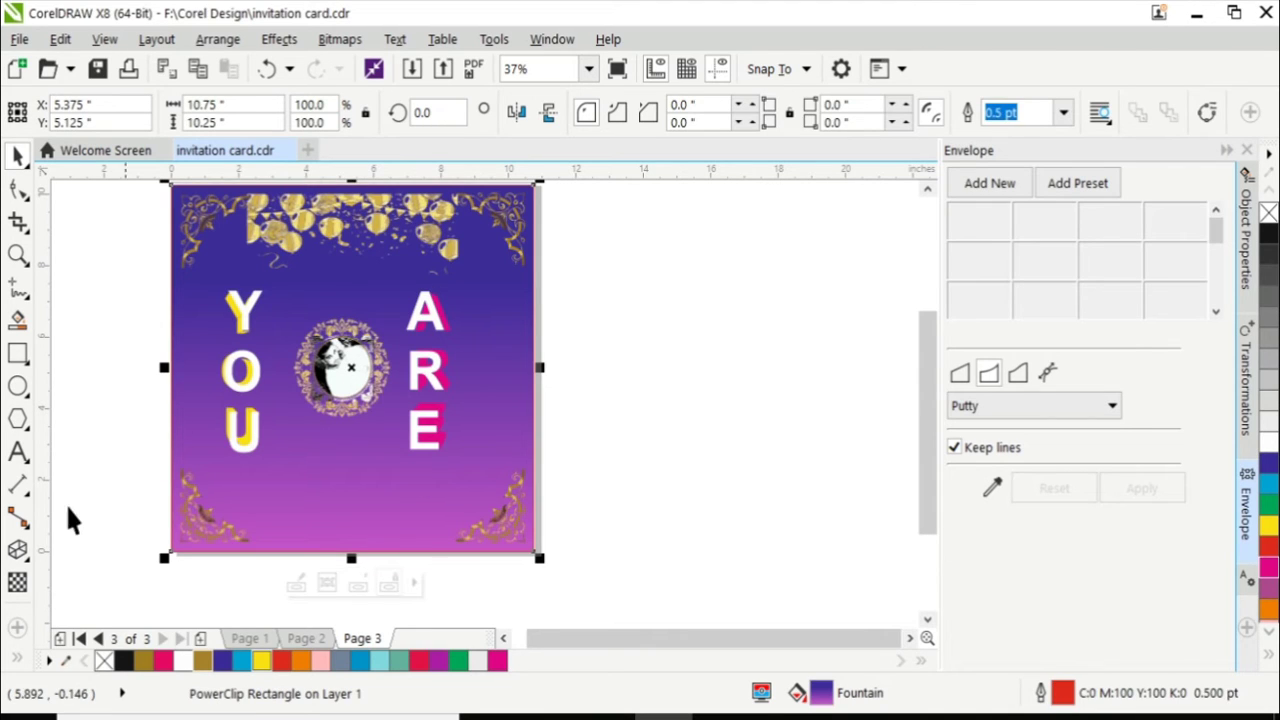
Type INVITED beside the card, enlarge it and stretch it taller.
click(17, 452)
click(610, 371)
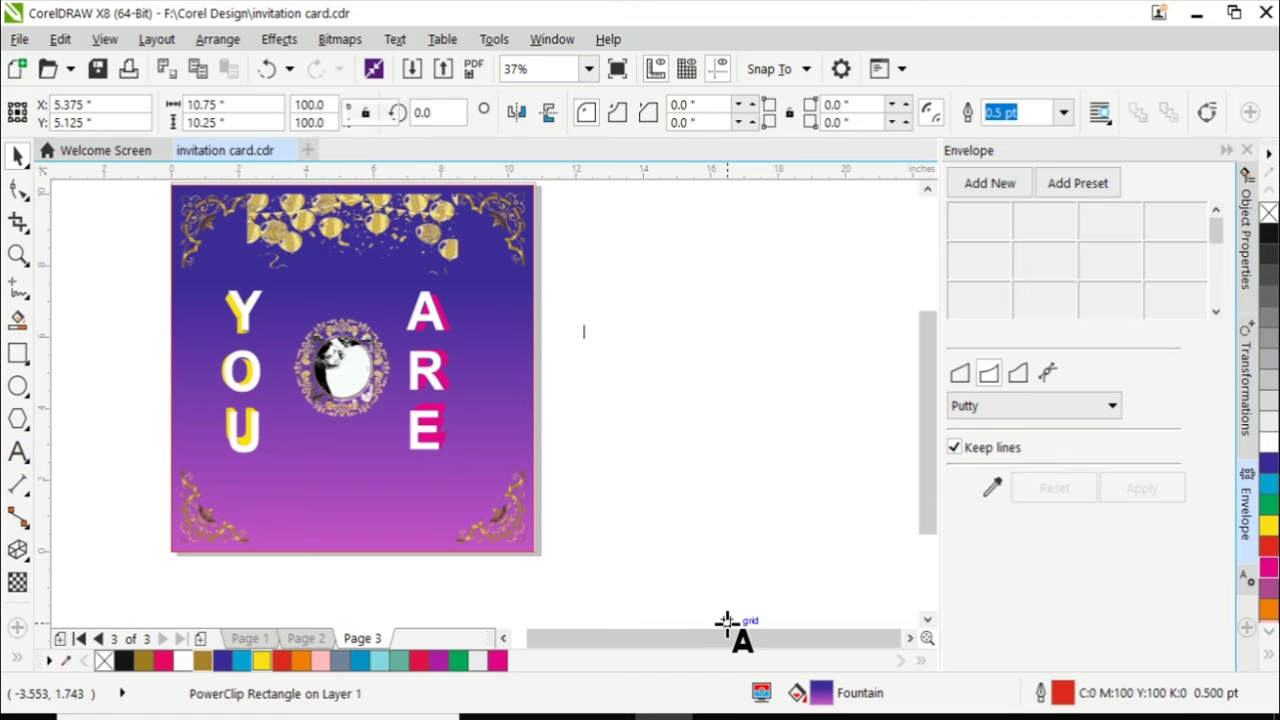
text(INVITED)
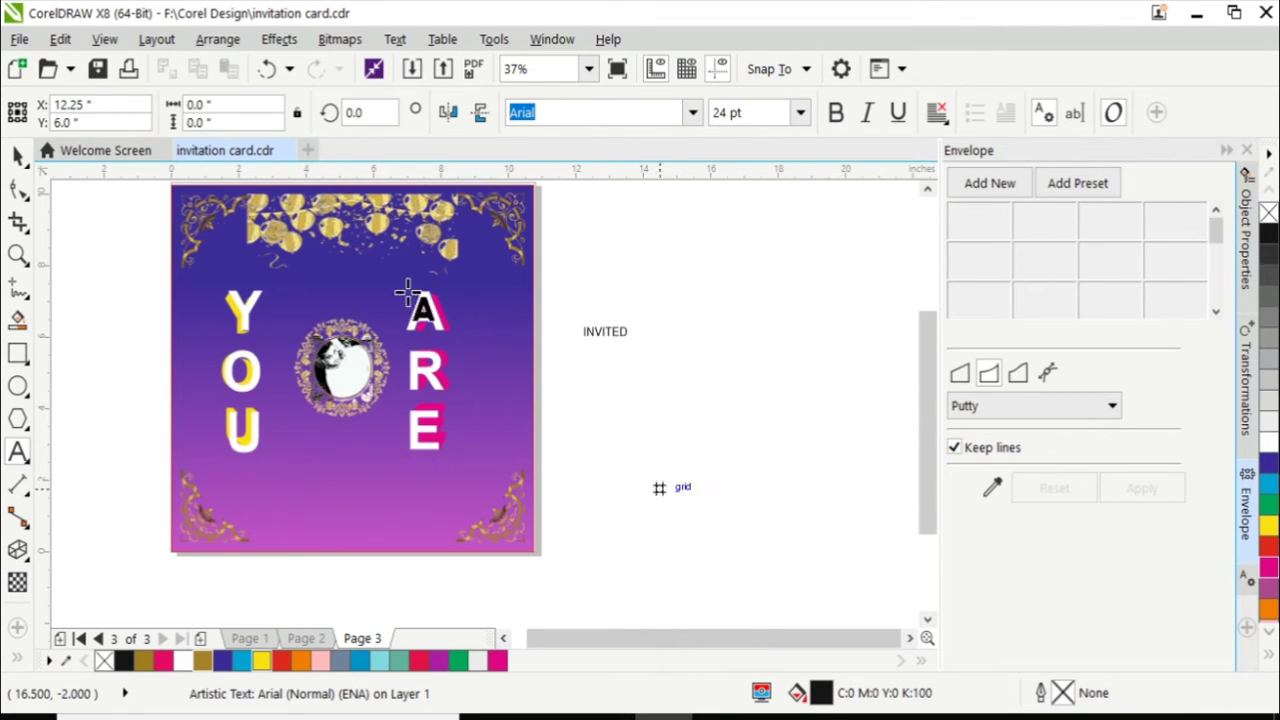
key(Escape)
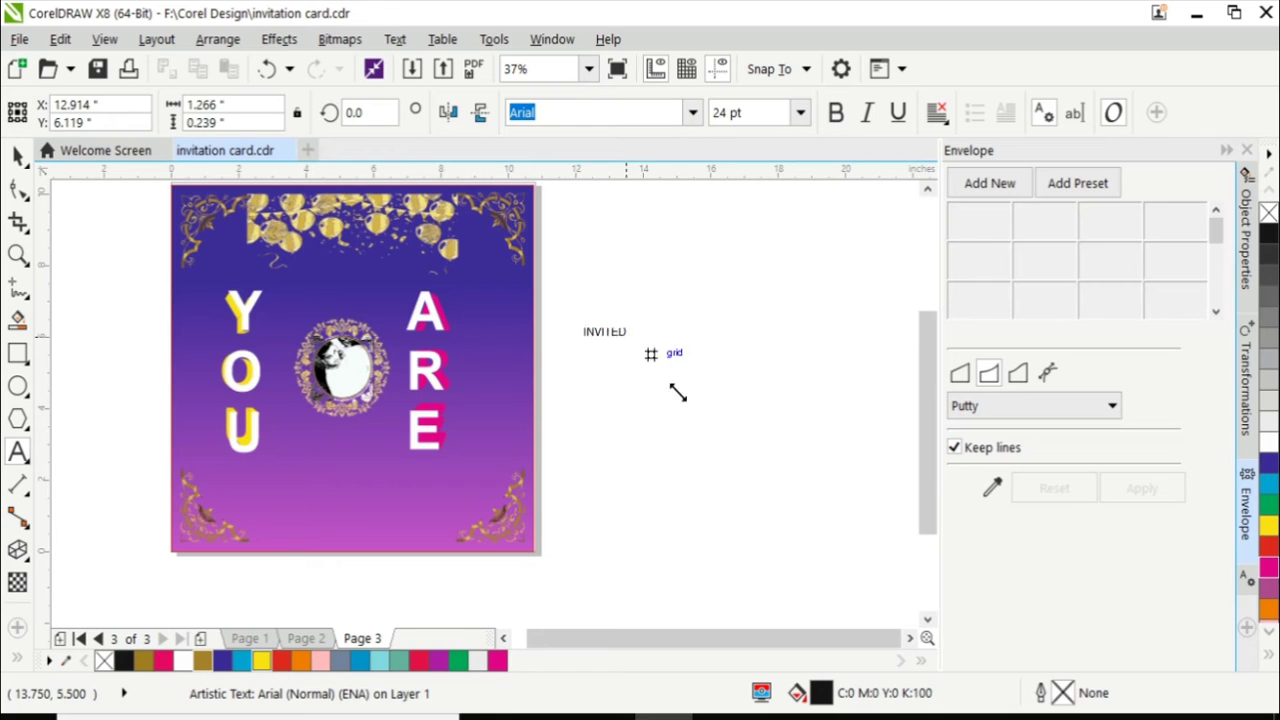
drag(634, 349, 846, 506)
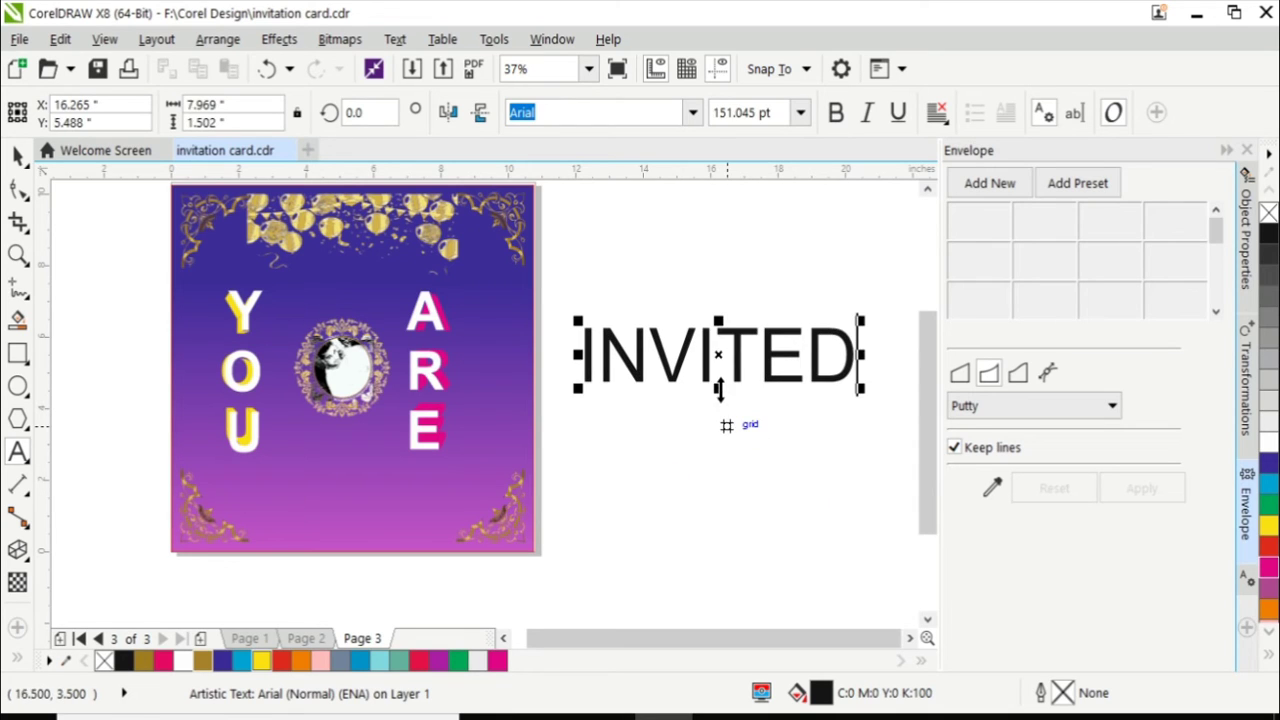
mouse_move(718, 387)
mouse_down()
mouse_move(729, 466)
mouse_move(737, 440)
mouse_up()
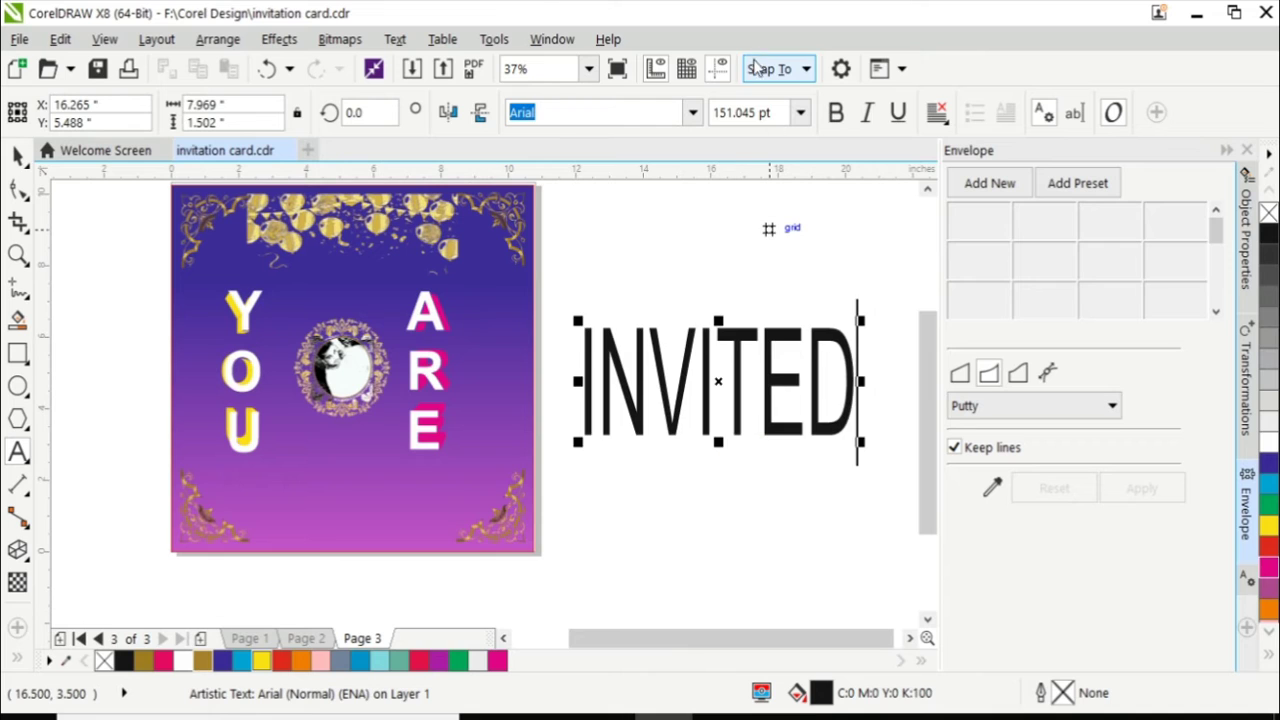
Set the INVITED text in the Forte font.
click(691, 113)
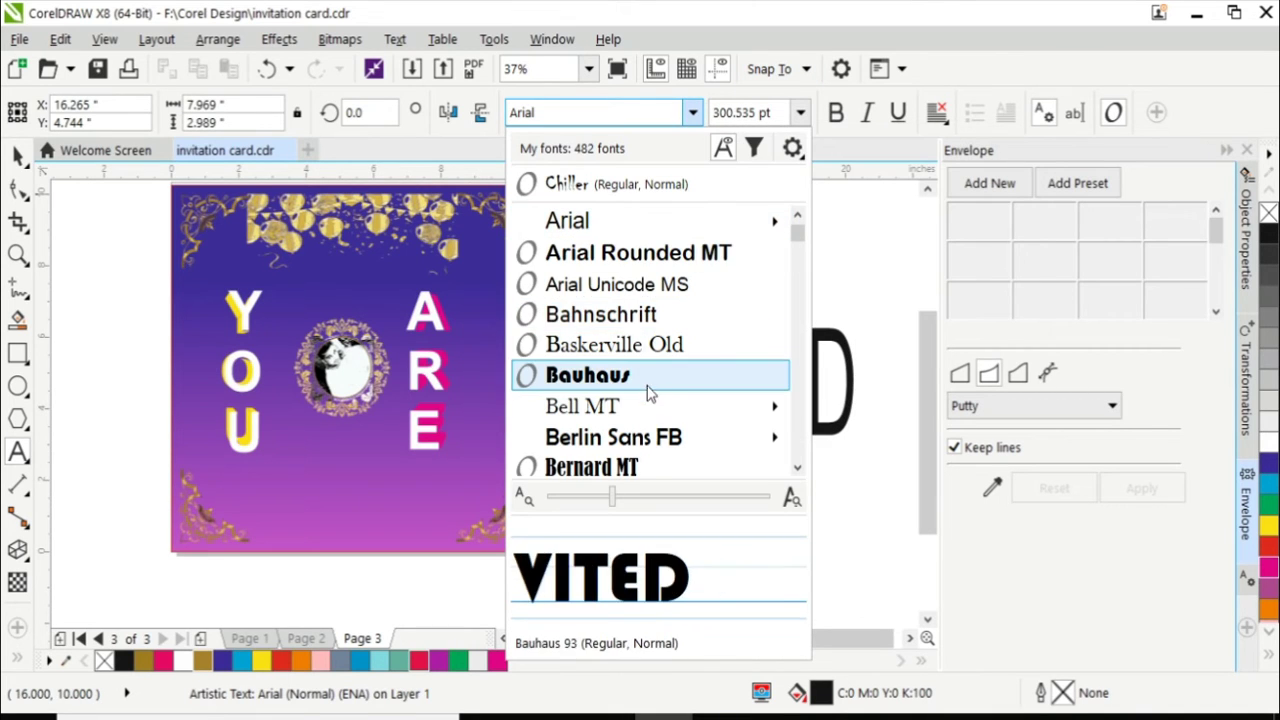
scroll(600, 300, down, 10)
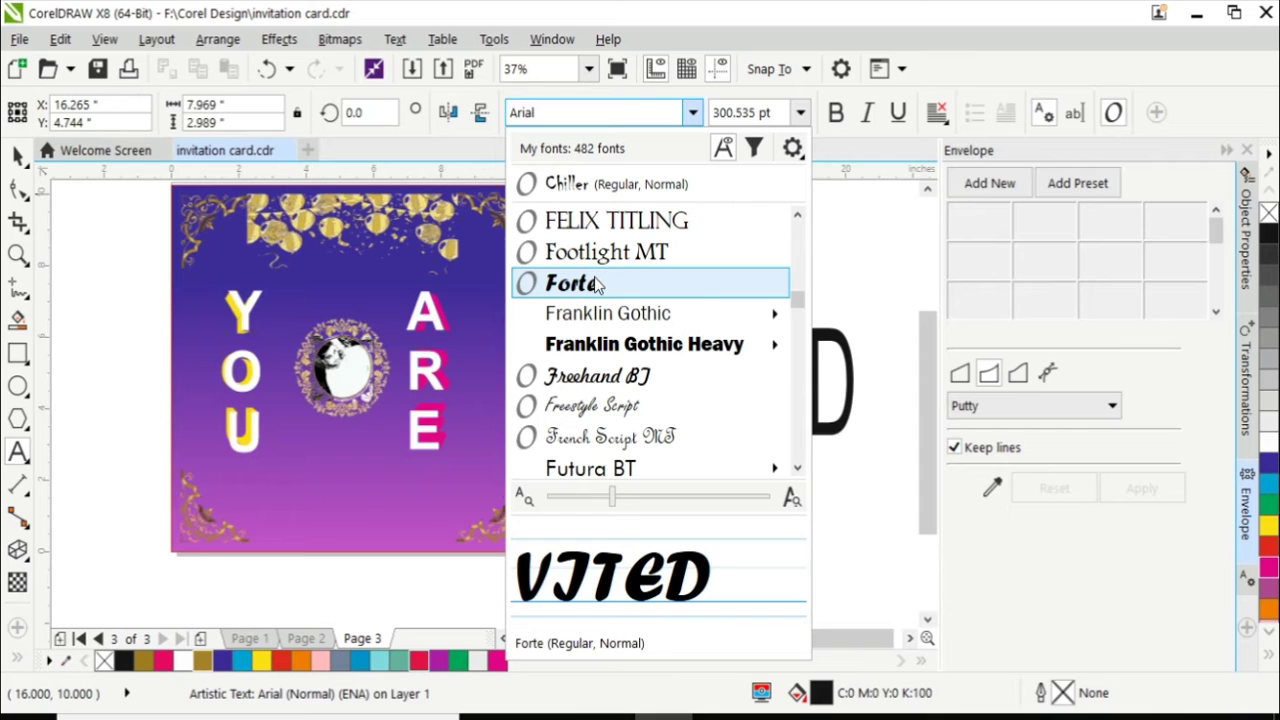
click(597, 285)
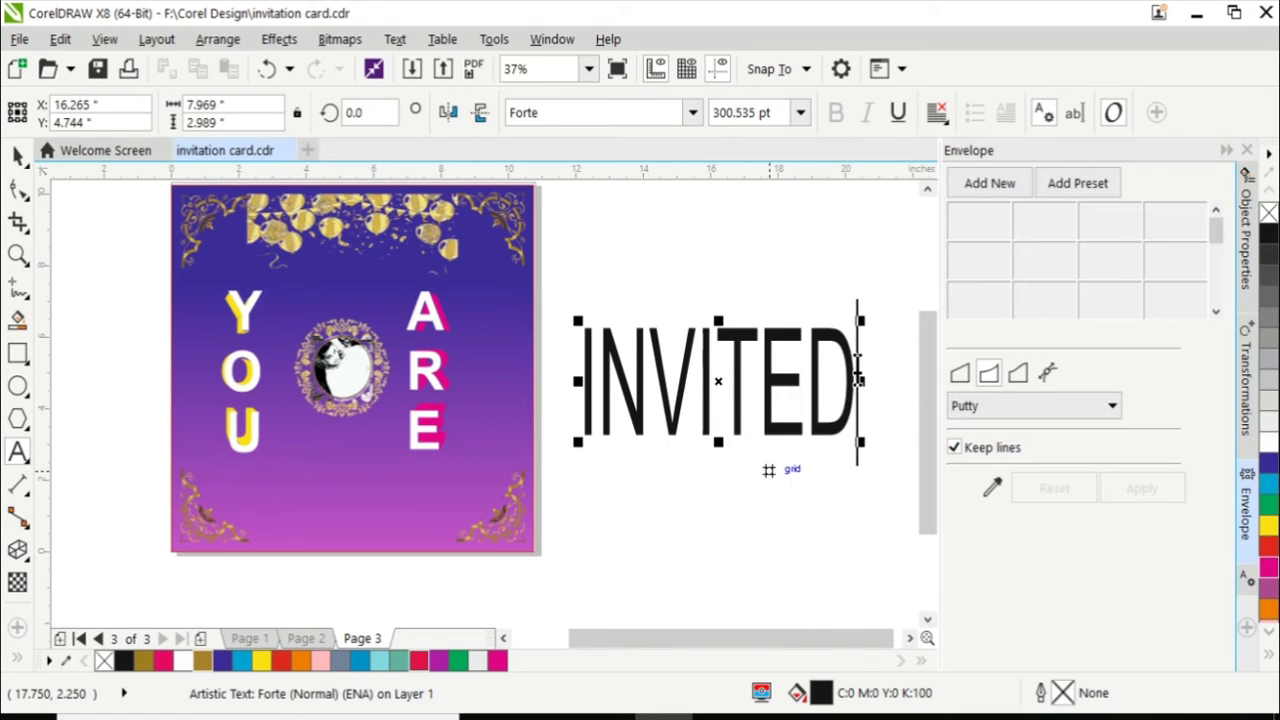
drag(857, 372, 584, 372)
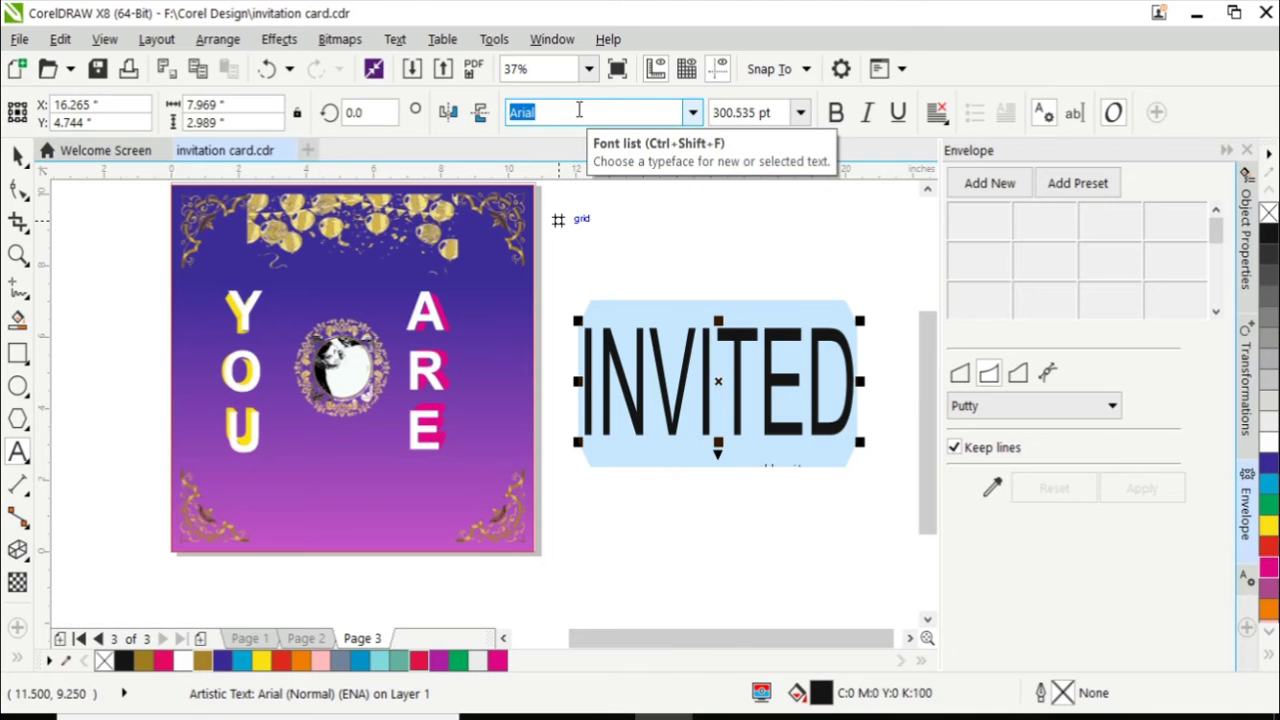
text(Forte)
key(Return)
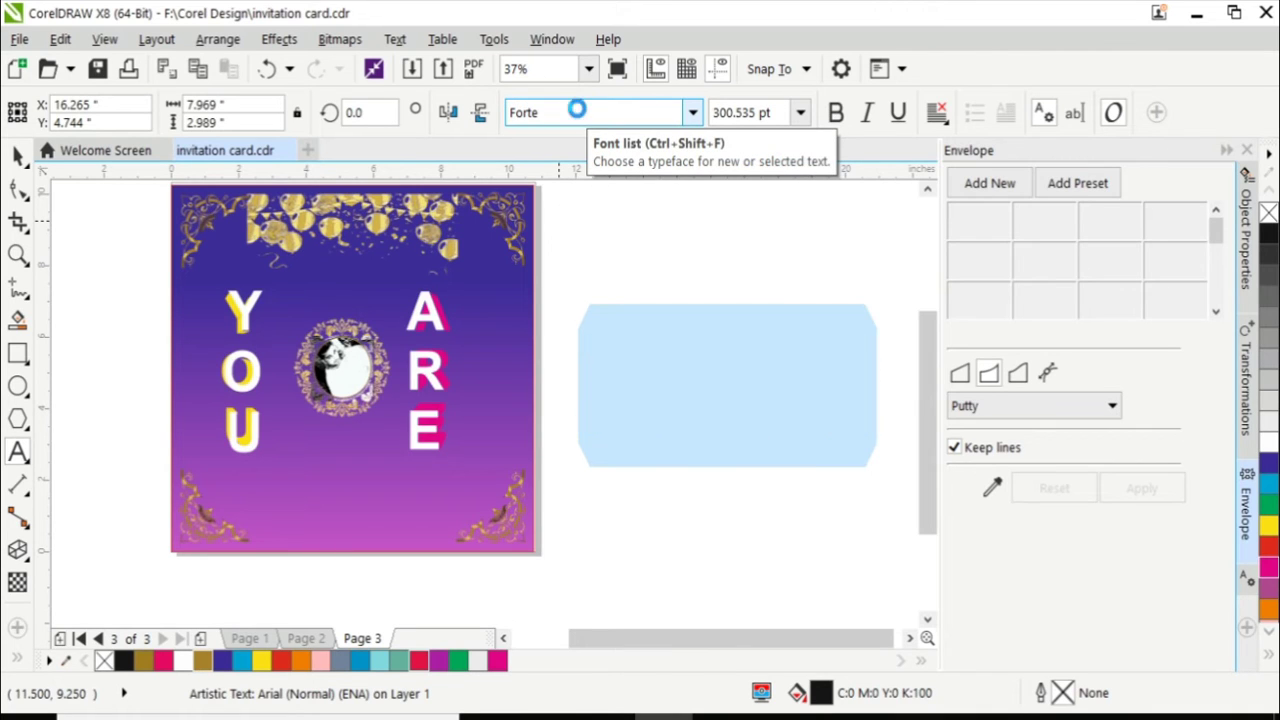
click(18, 155)
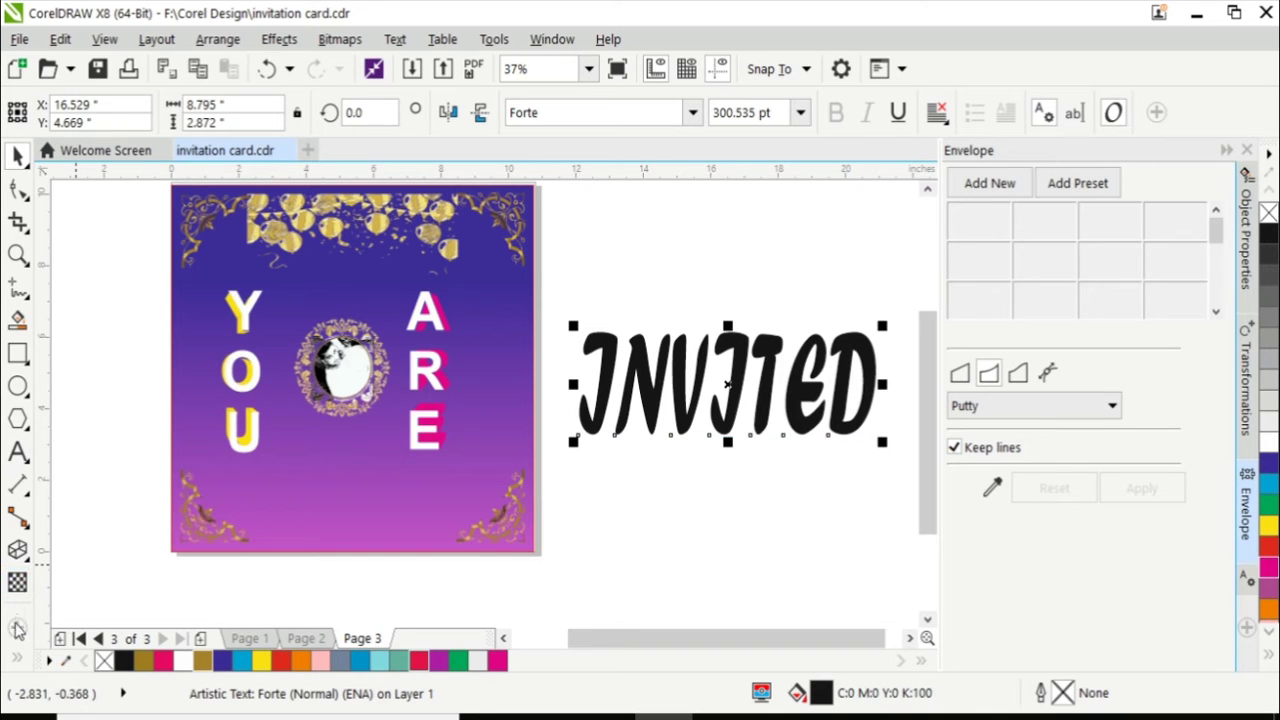
Give INVITED a fountain fill with a pink-magenta start colour.
click(20, 663)
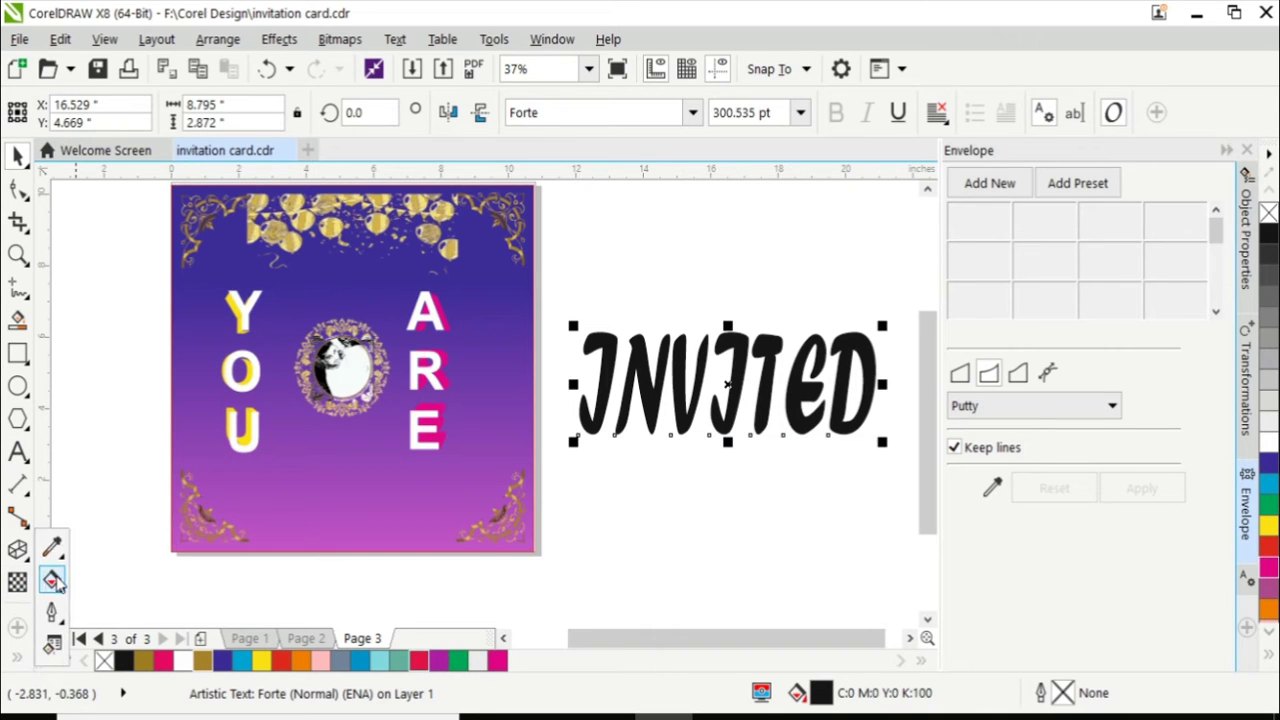
click(53, 580)
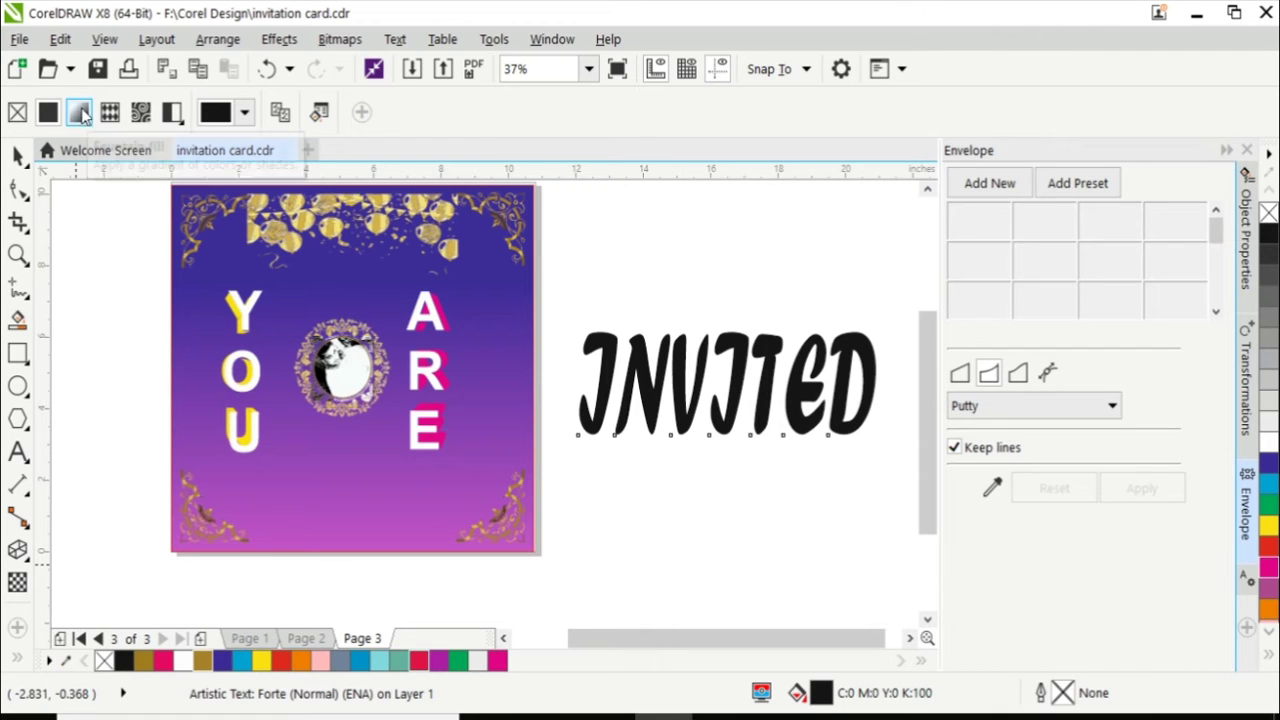
click(79, 114)
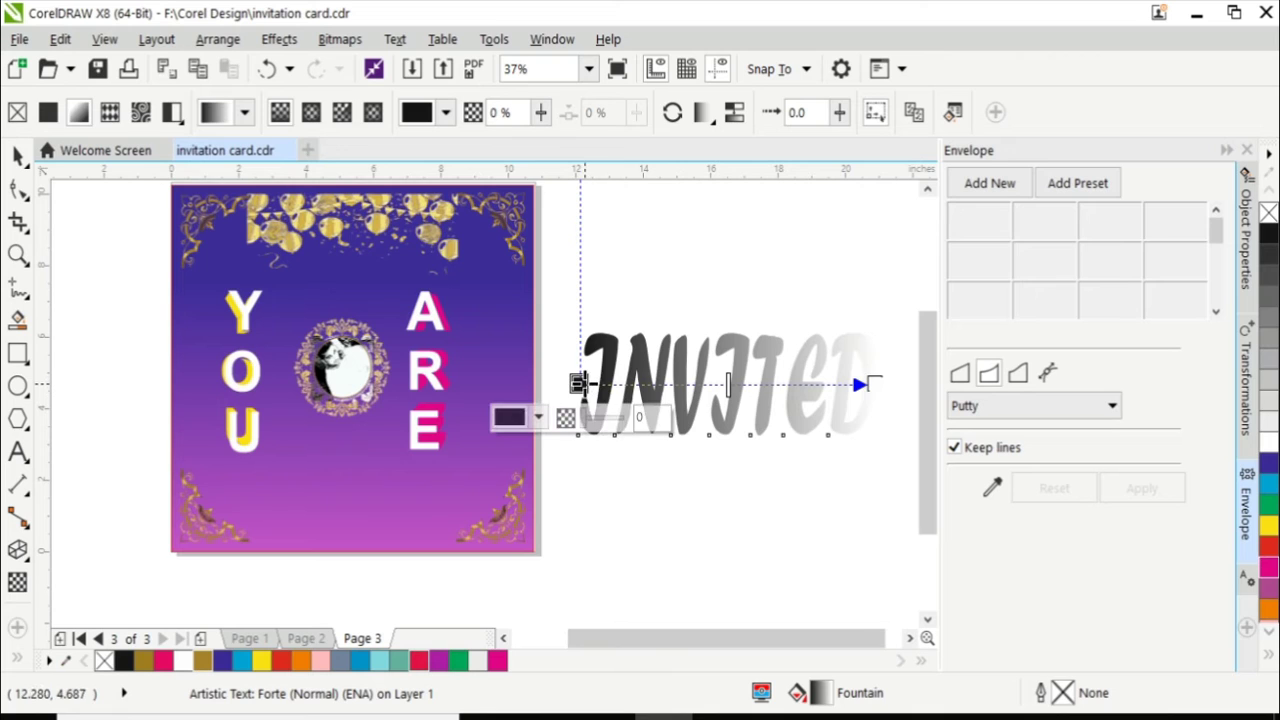
click(539, 418)
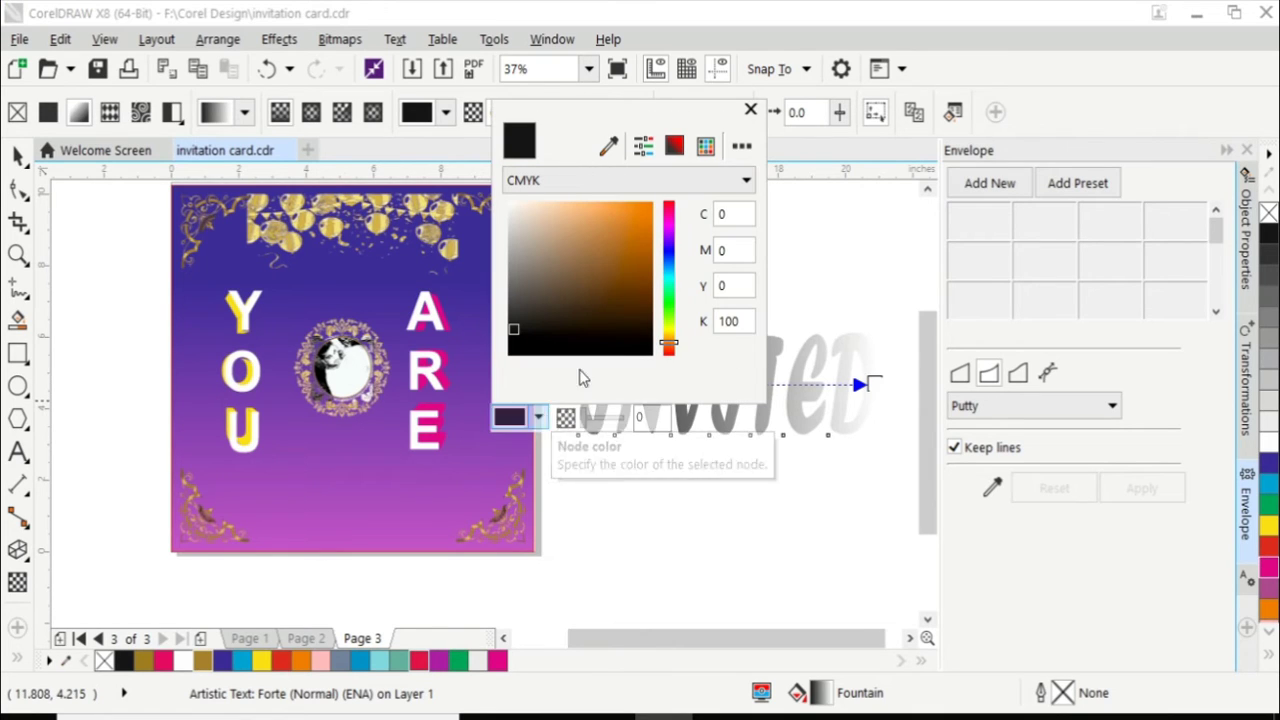
click(667, 304)
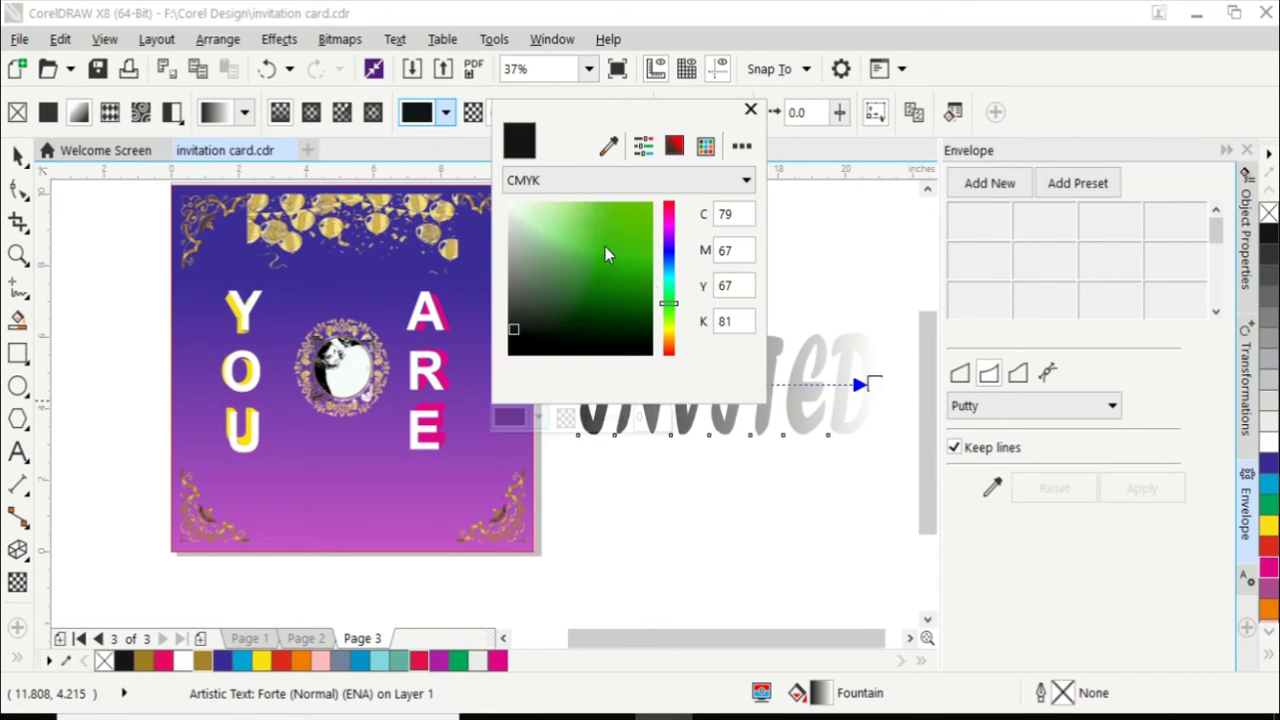
click(671, 313)
click(582, 224)
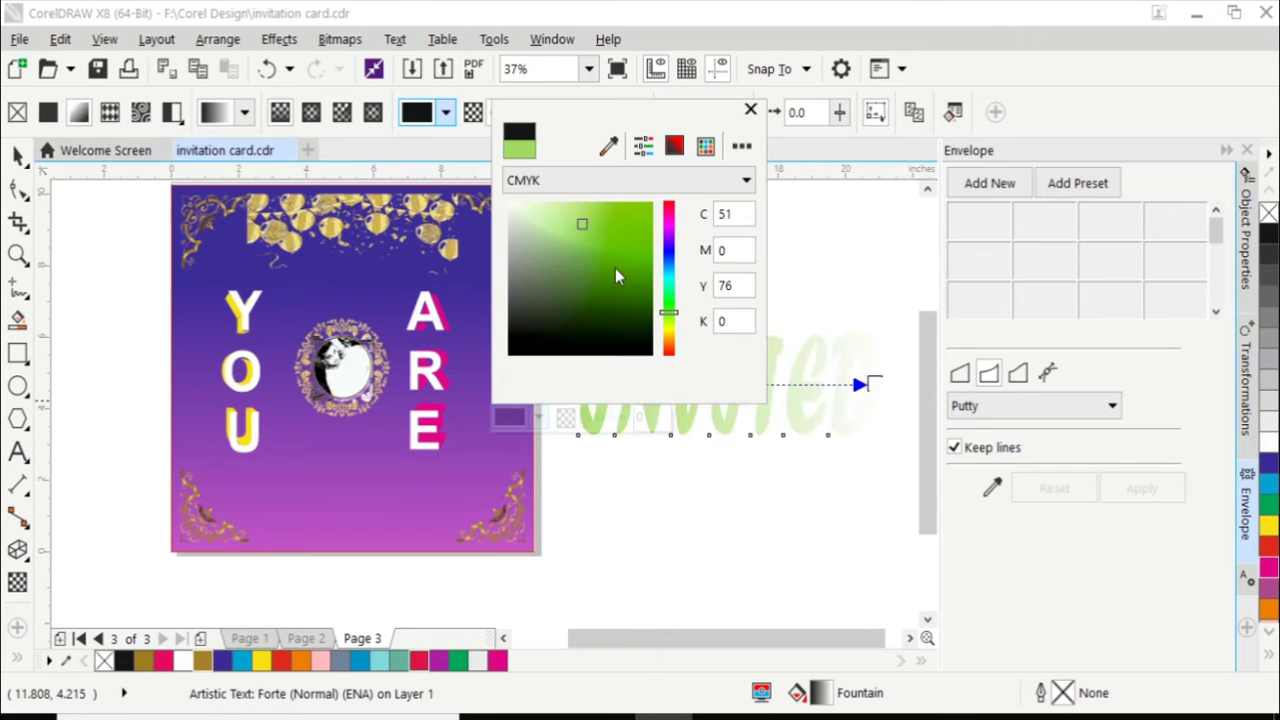
click(619, 217)
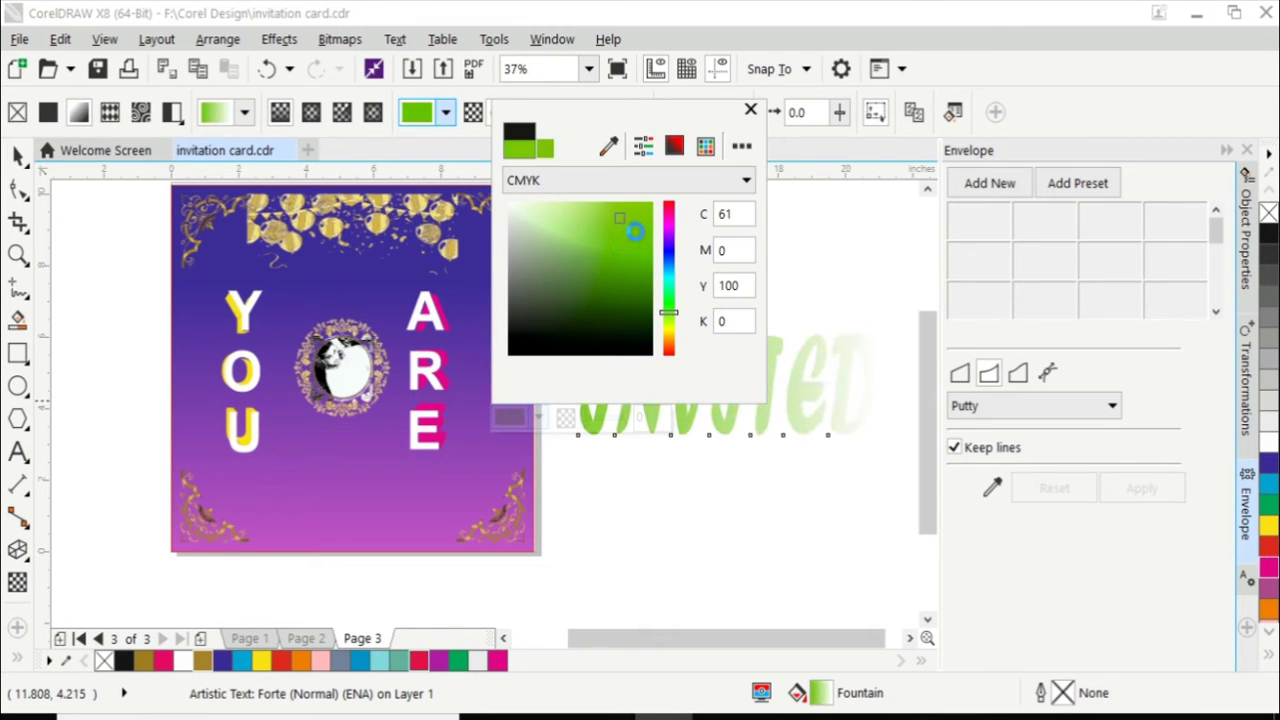
click(670, 220)
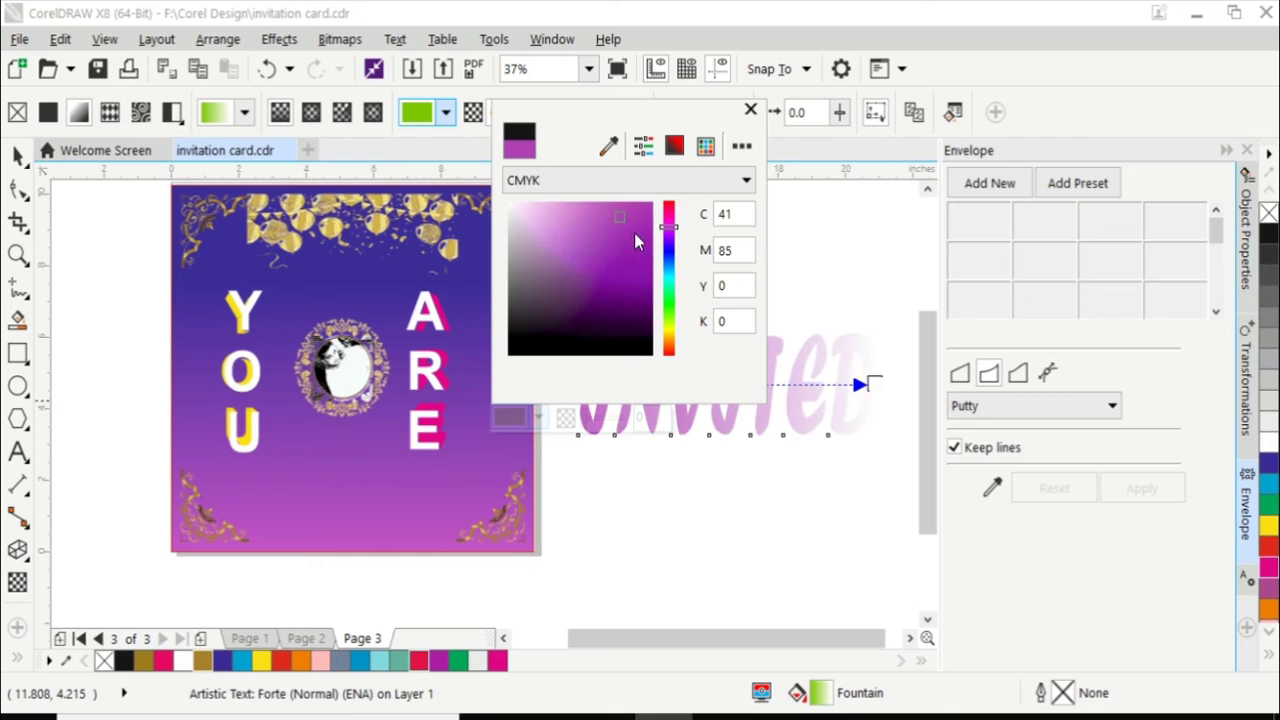
click(669, 218)
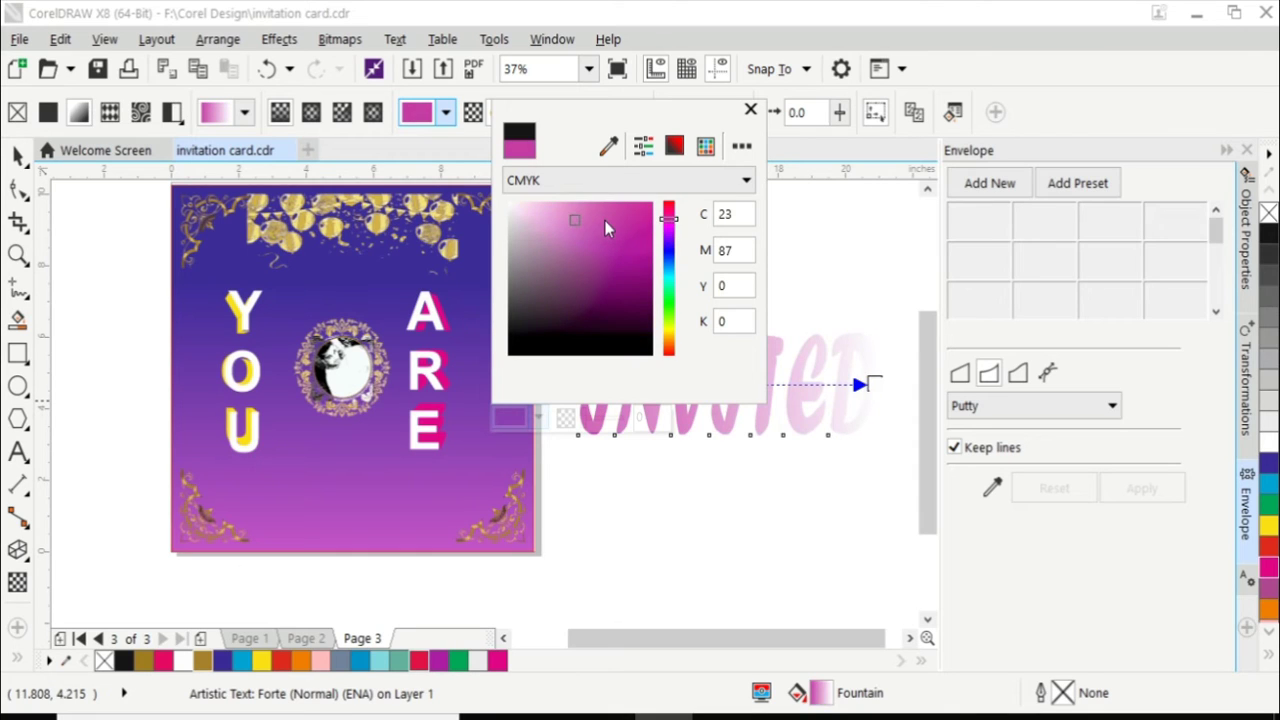
click(606, 220)
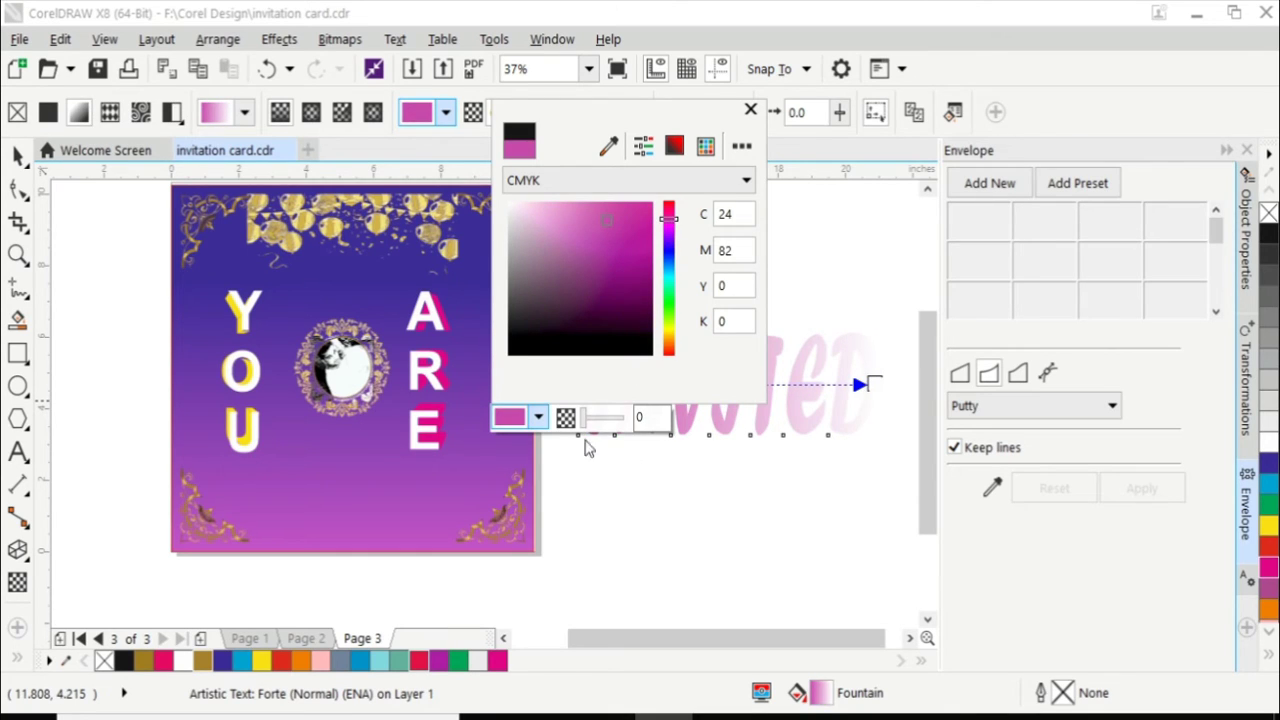
Set the INVITED fountain fill's end colour to orange.
click(870, 383)
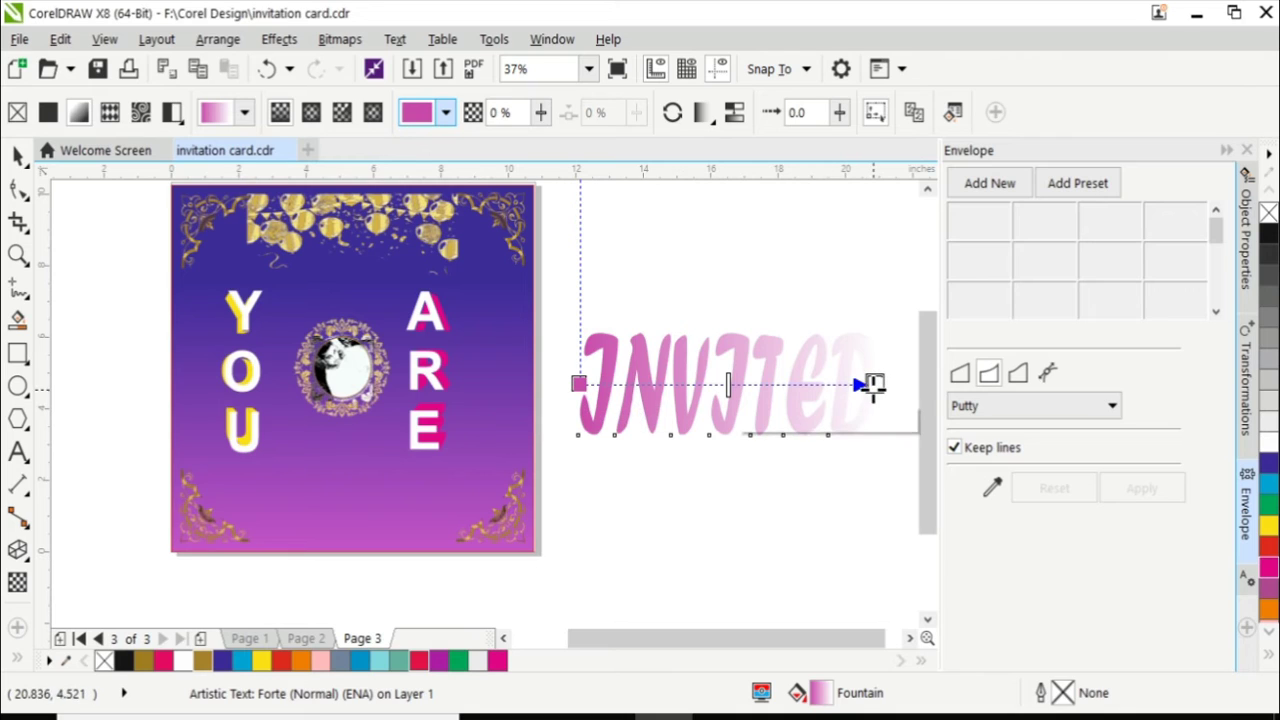
click(785, 419)
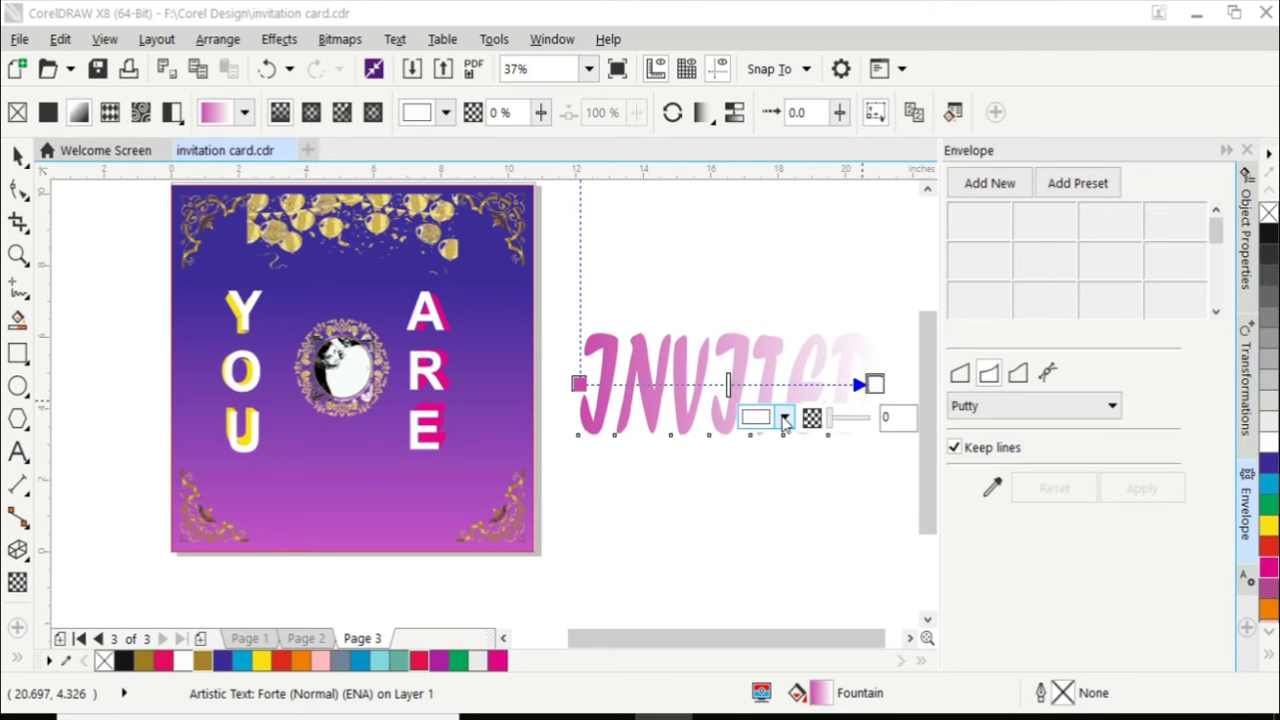
click(785, 419)
click(916, 302)
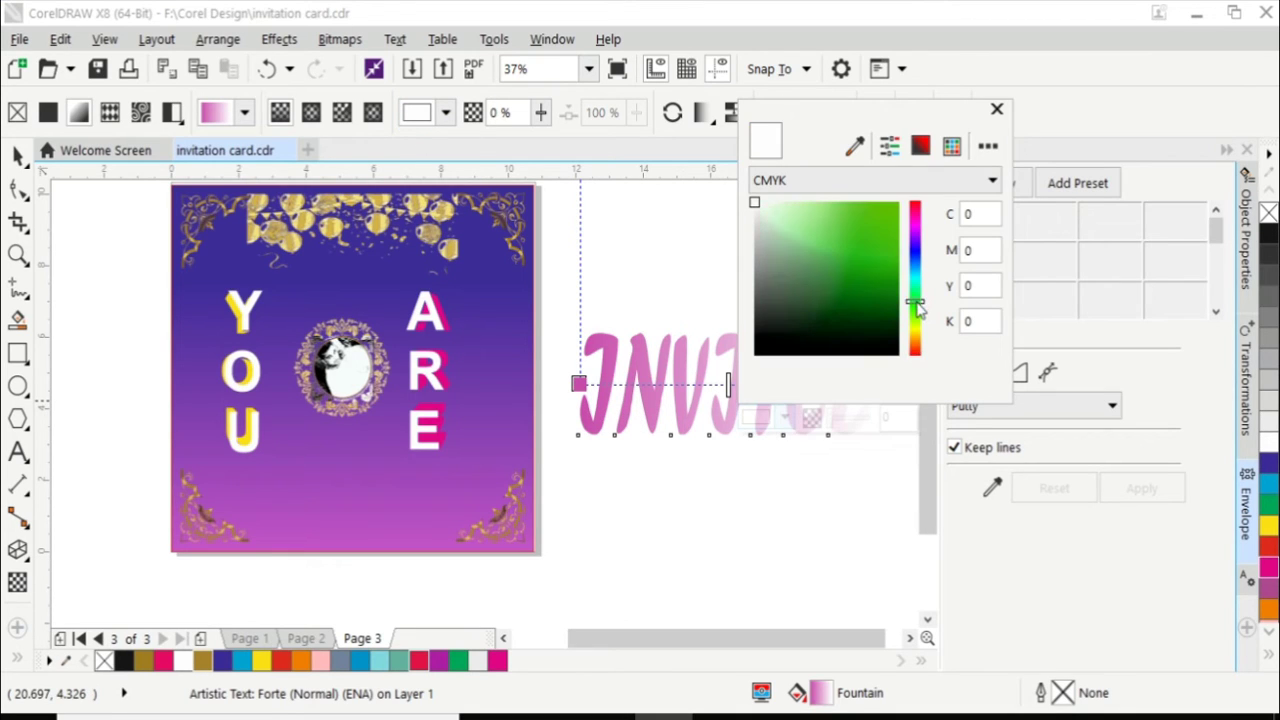
click(870, 234)
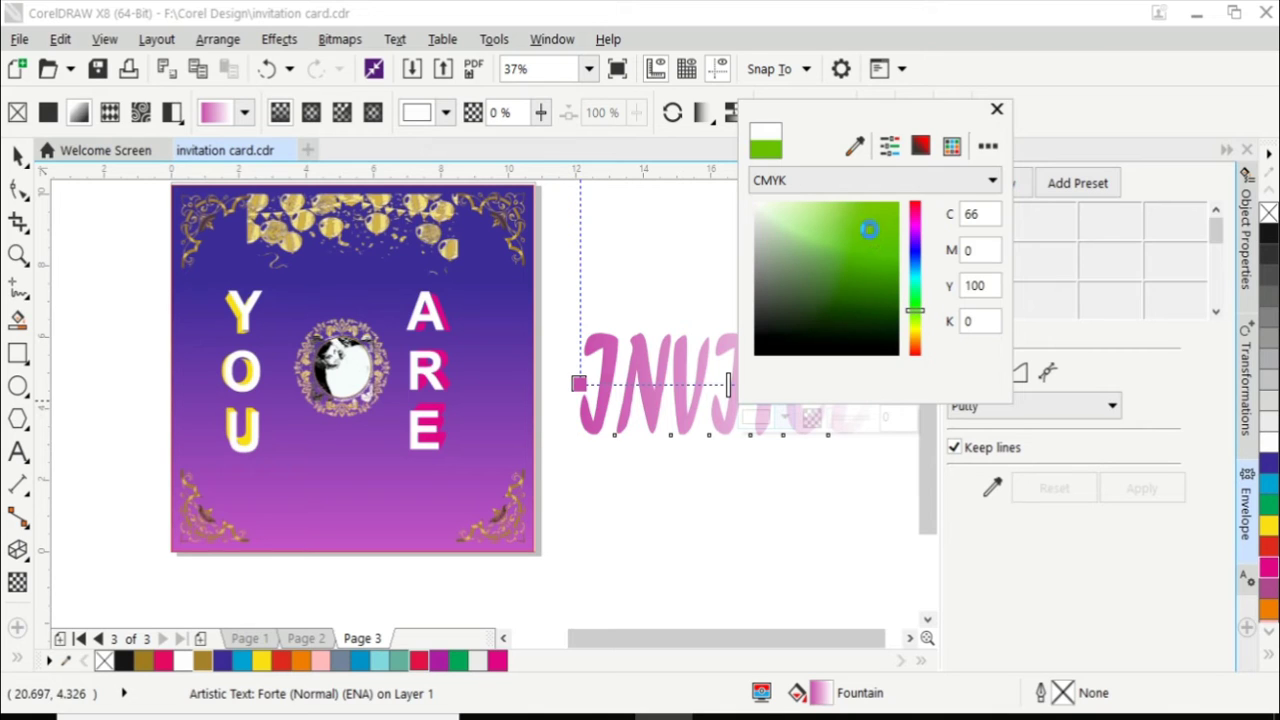
drag(915, 310, 915, 348)
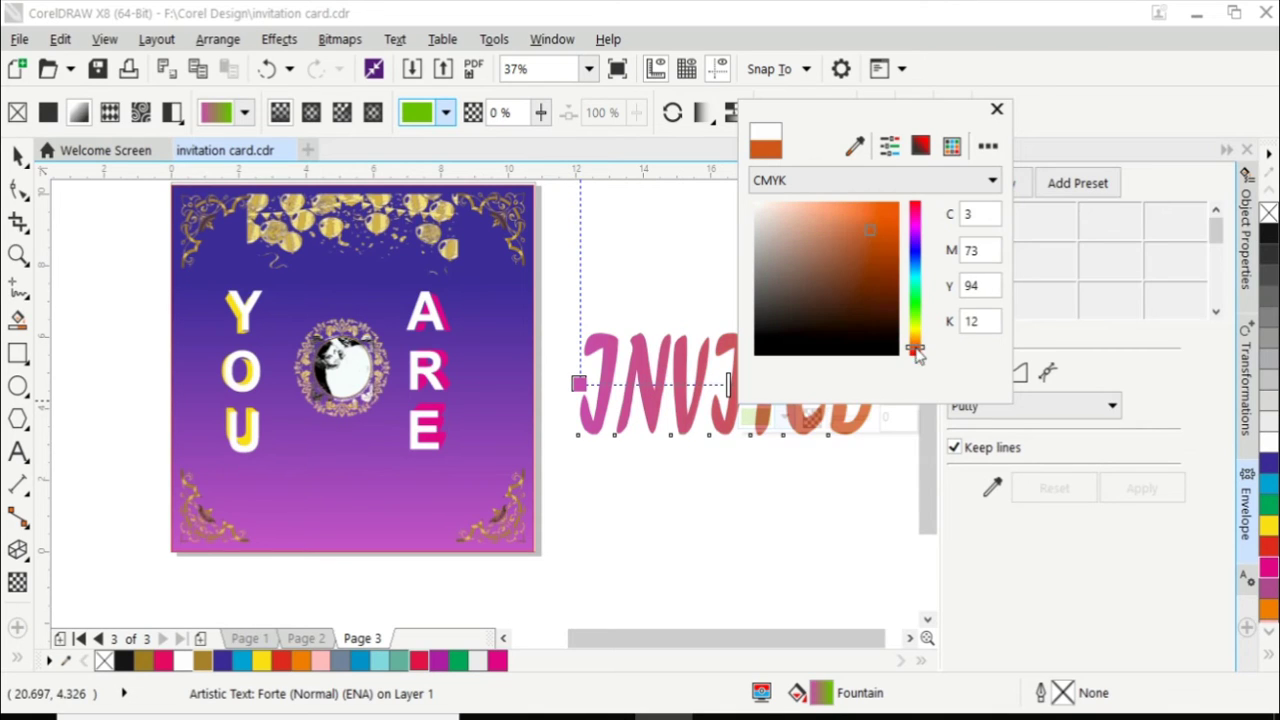
click(871, 203)
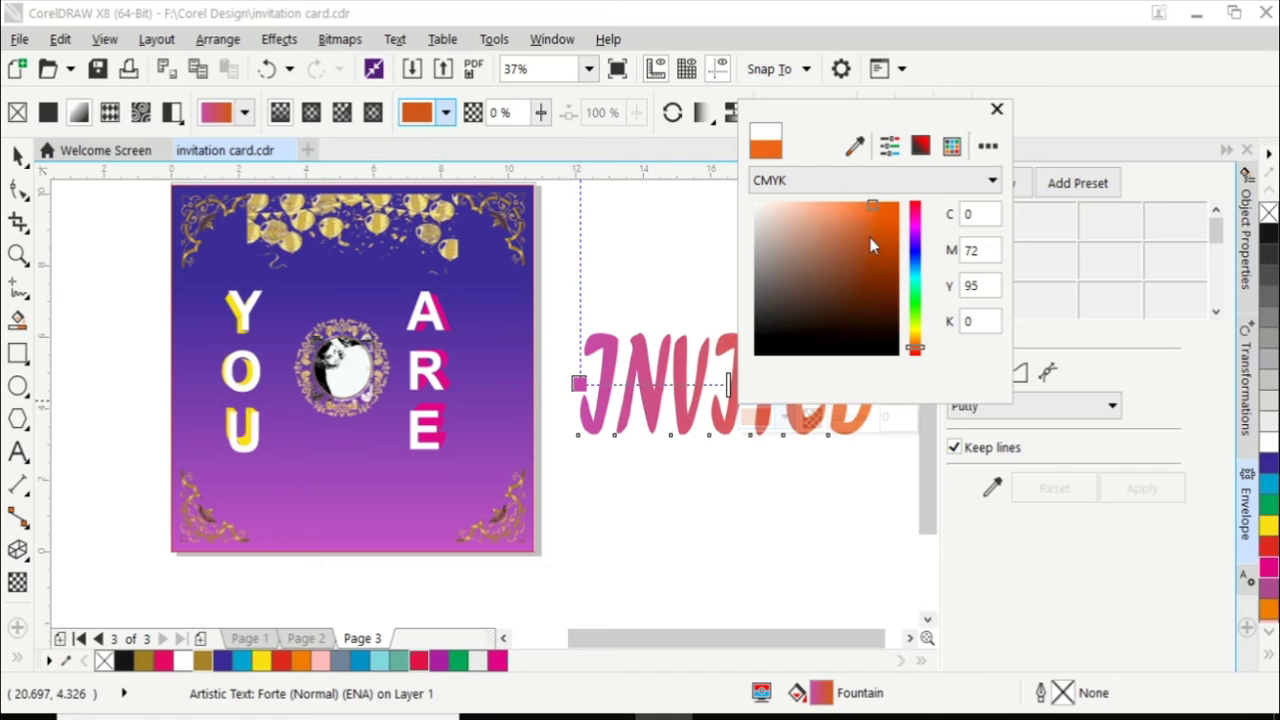
click(869, 236)
click(855, 445)
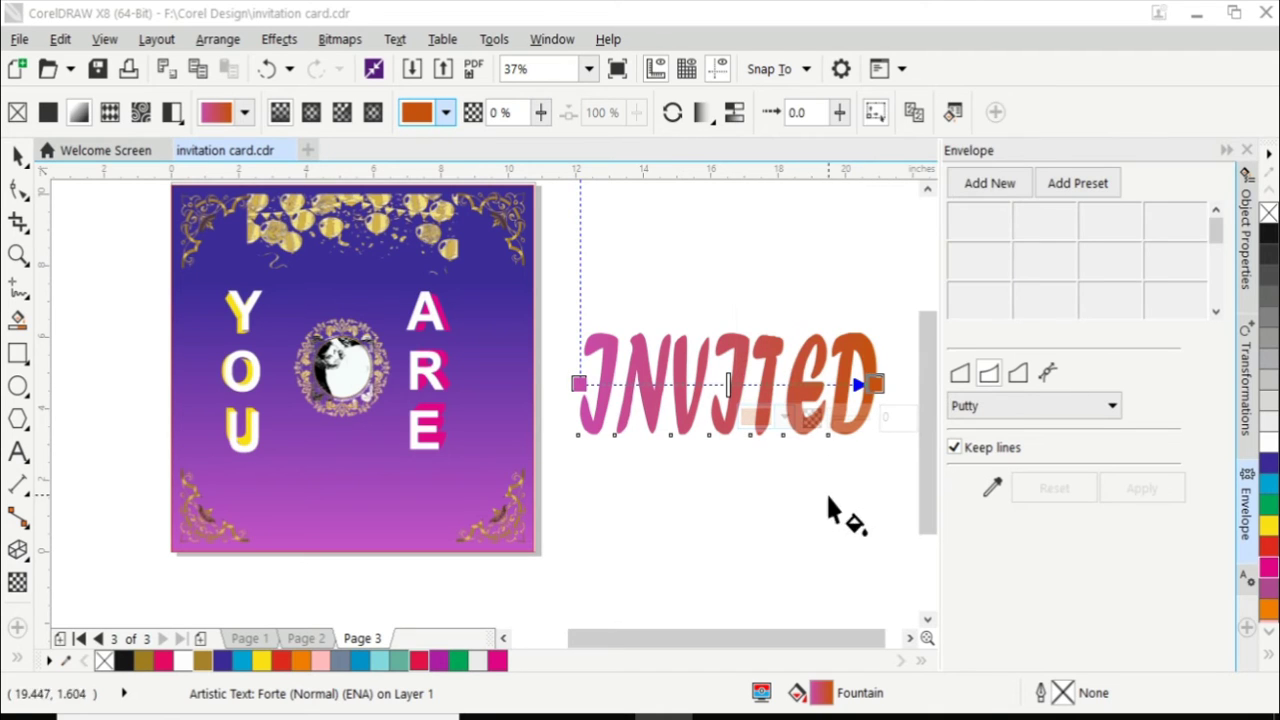
click(18, 155)
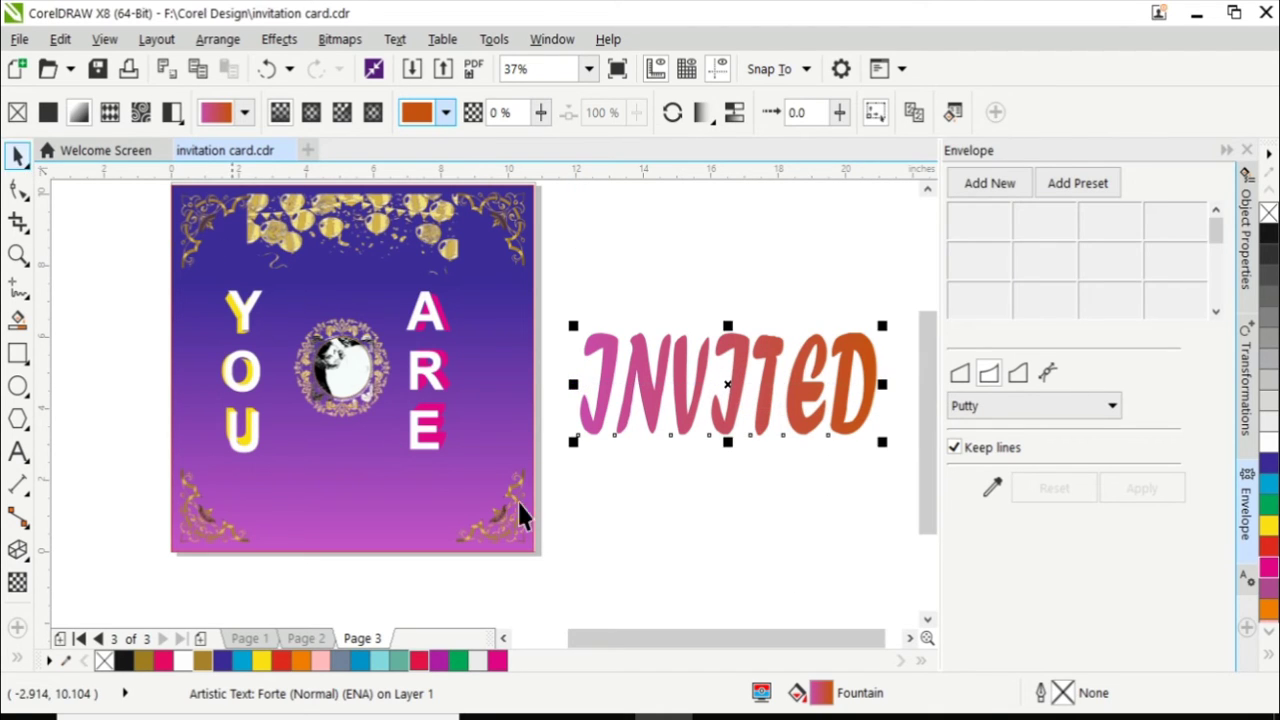
click(740, 395)
PowerClip the INVITED text inside the purple card background.
right_click(738, 388)
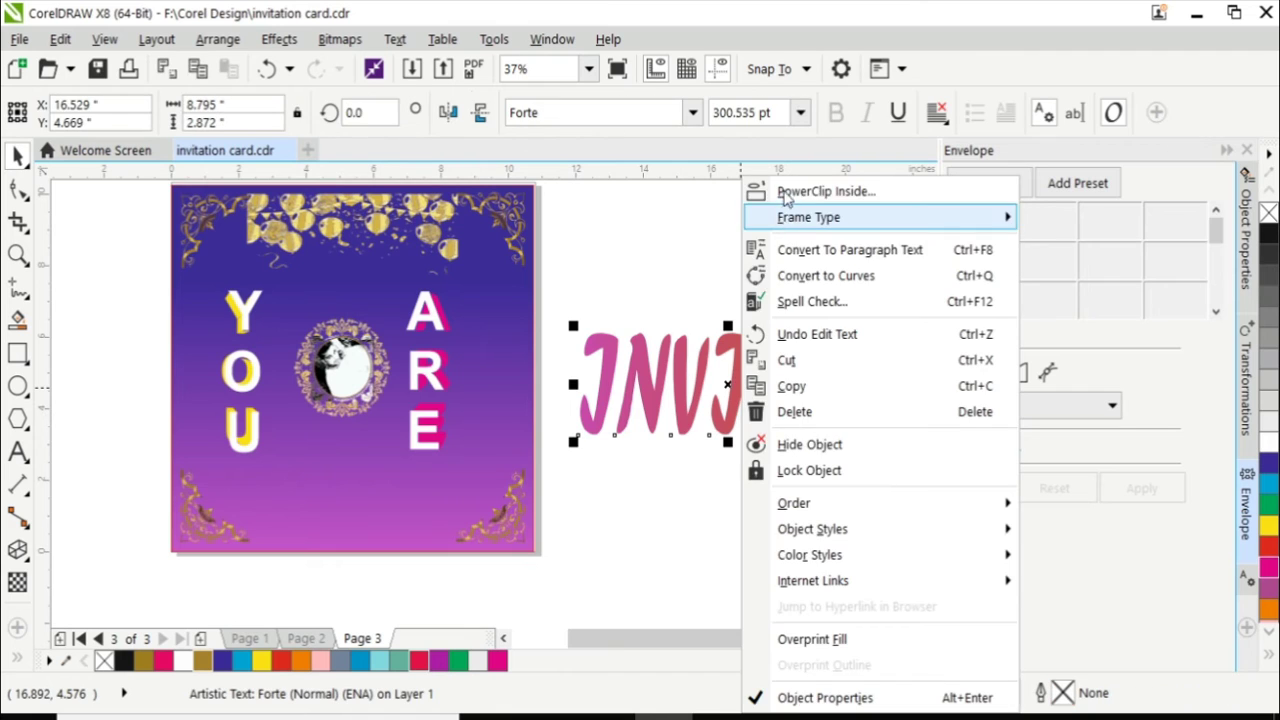
key(Escape)
key(Escape)
click(260, 488)
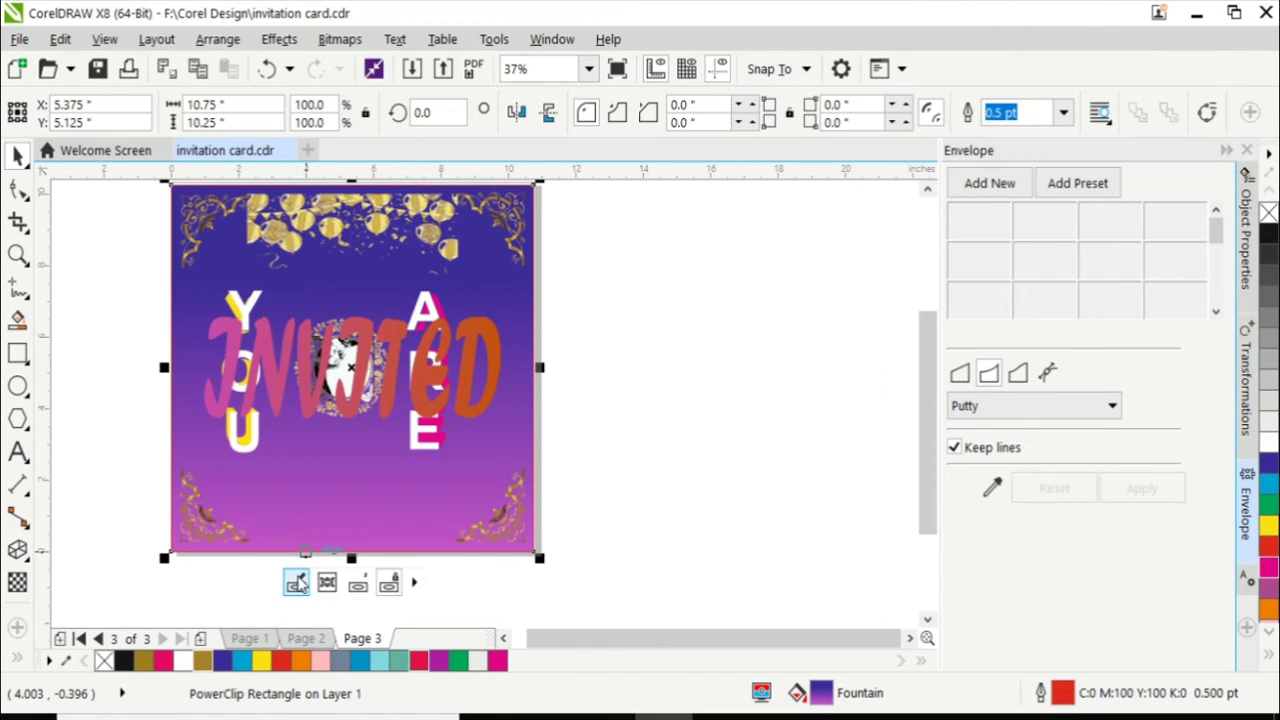
key(Escape)
Shrink INVITED and move it to the card top, above YOU and ARE.
double_click(415, 380)
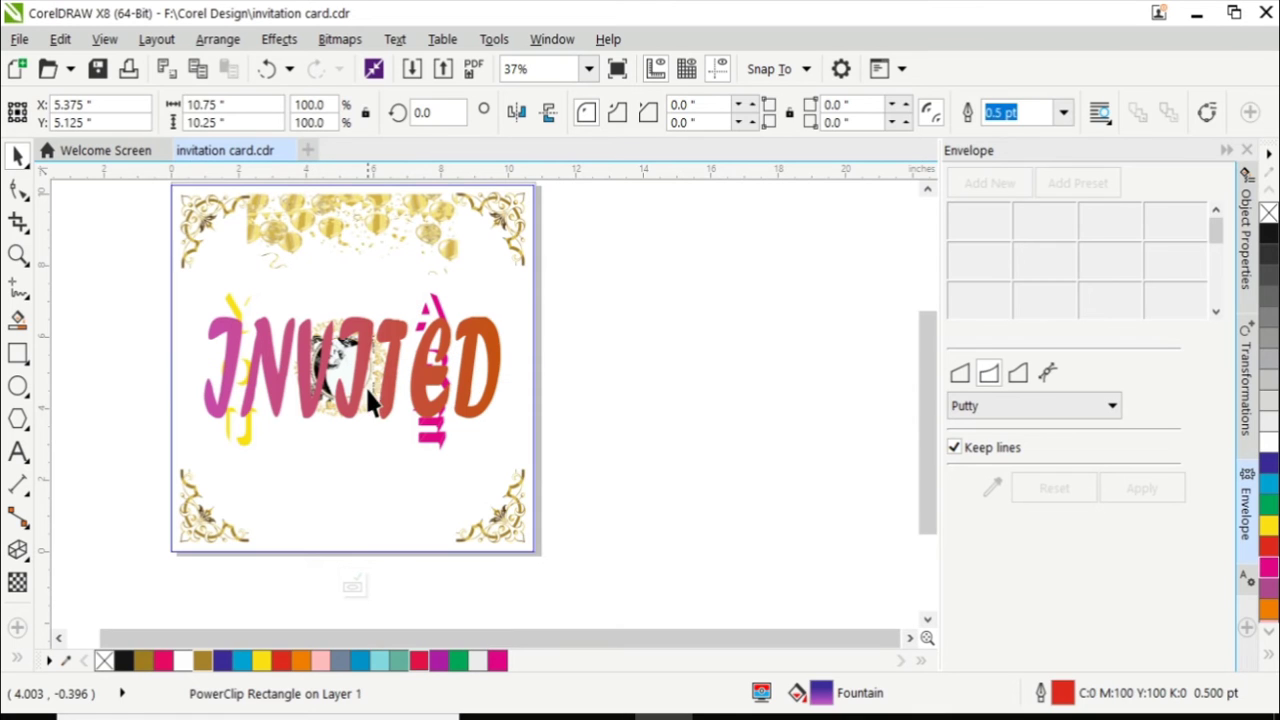
click(432, 371)
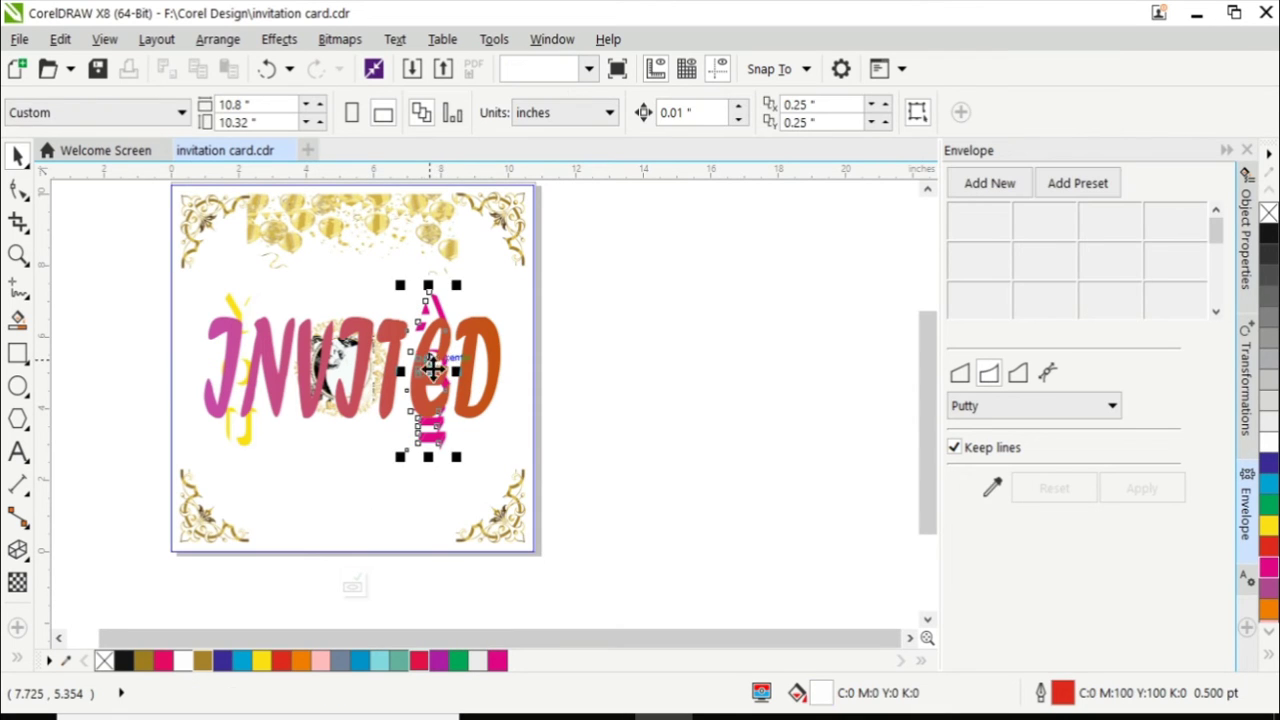
ctrl+click(500, 342)
drag(506, 310, 356, 357)
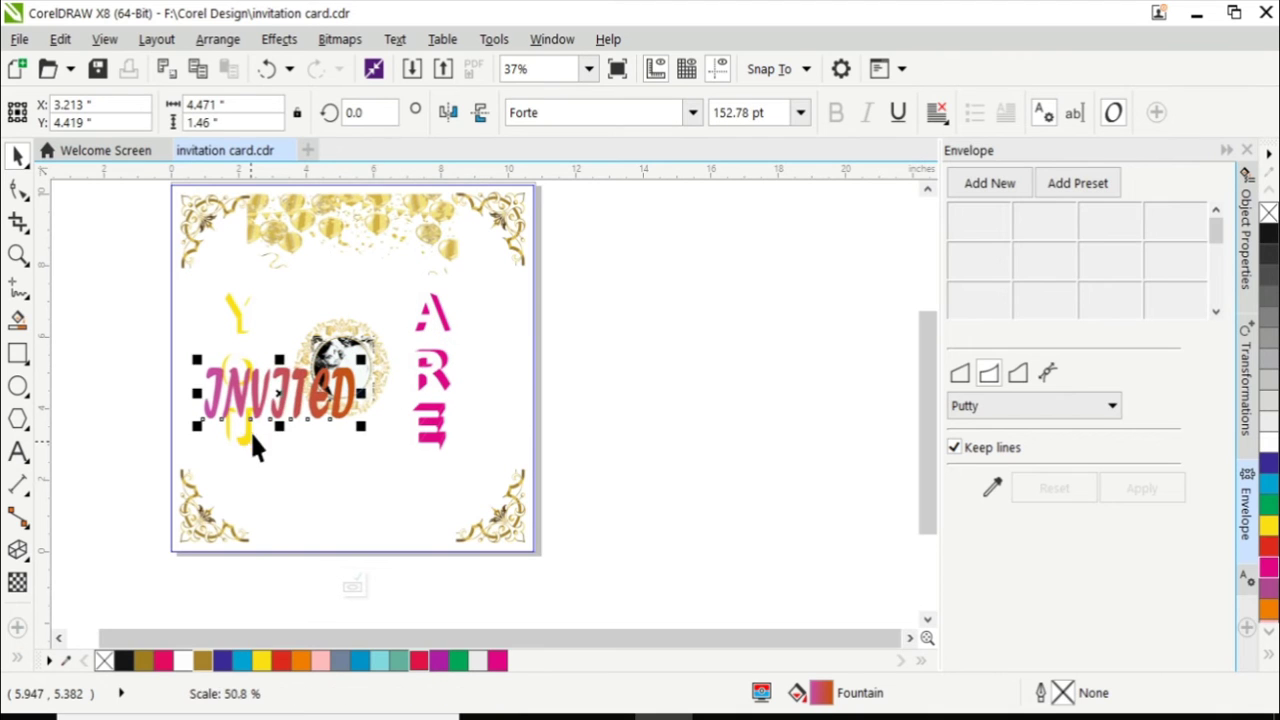
drag(272, 398, 336, 280)
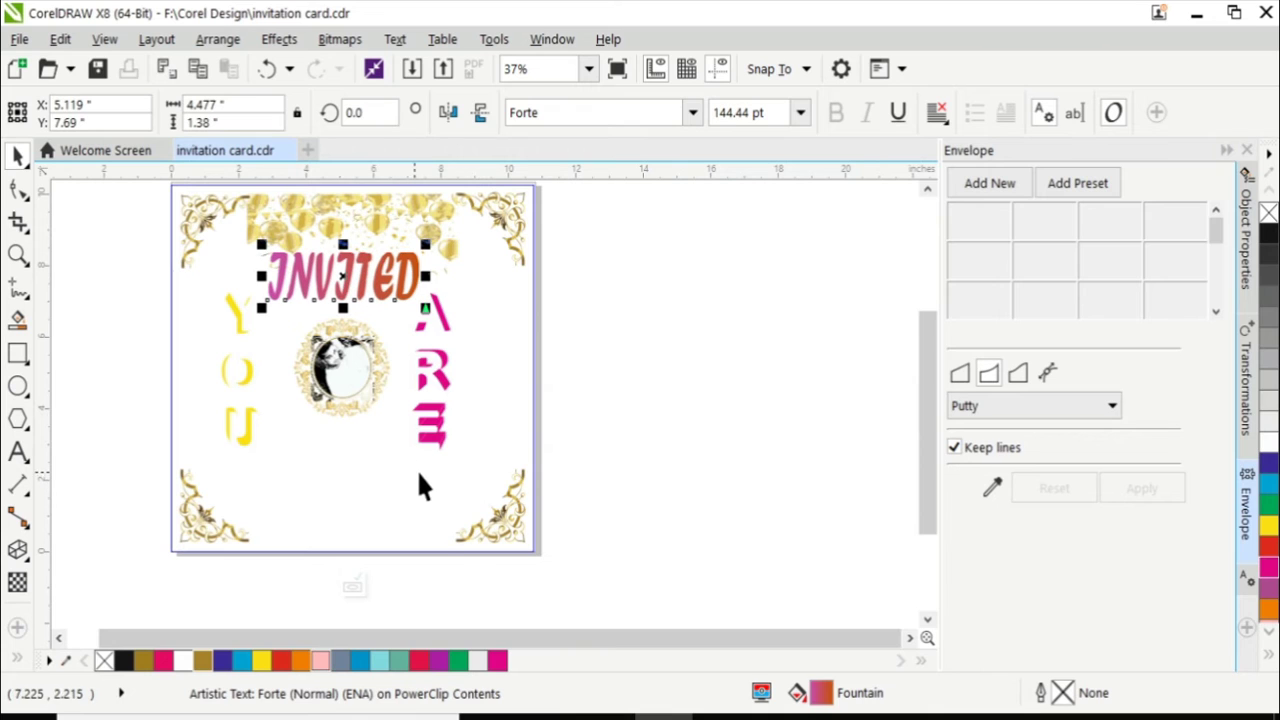
click(353, 584)
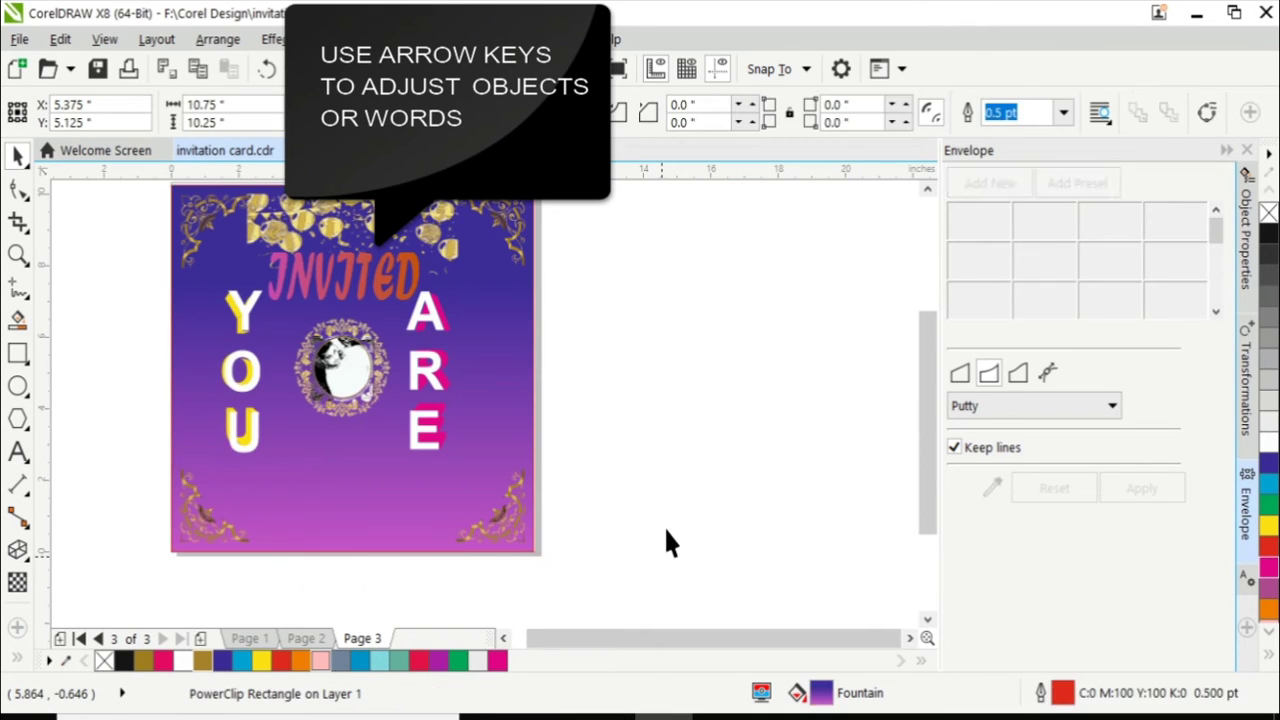
click(666, 530)
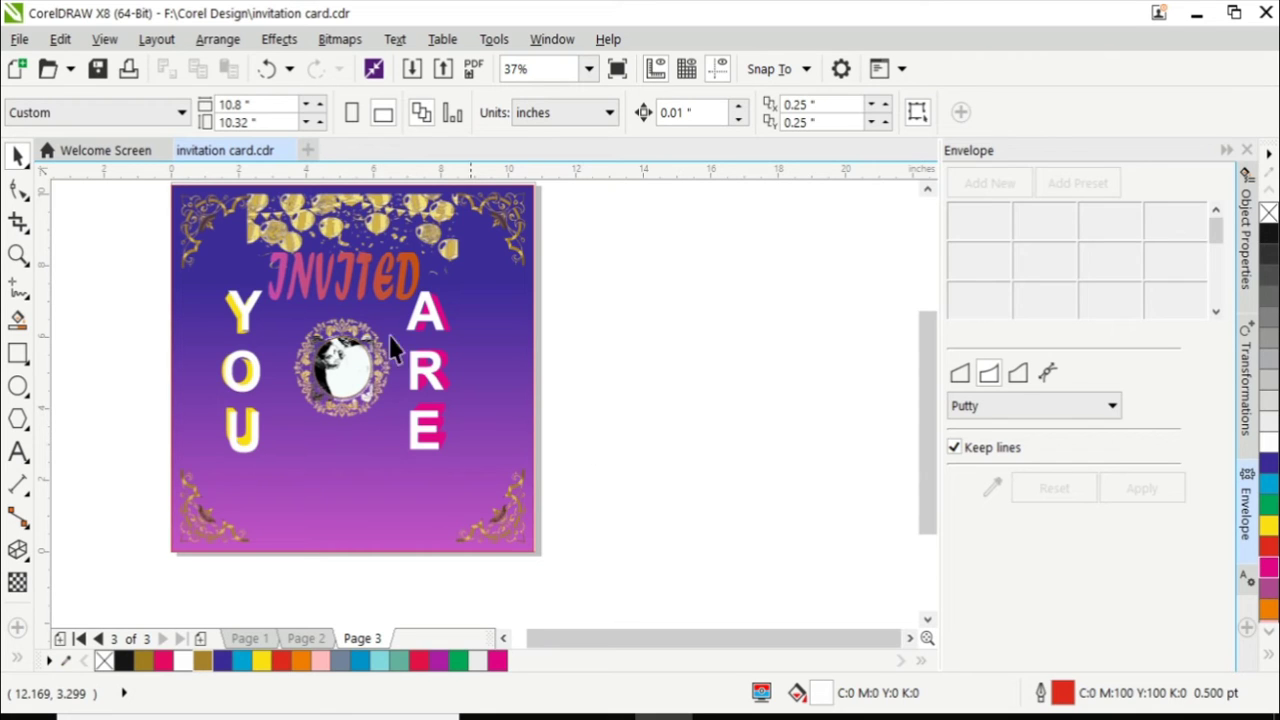
Type BIRTHDAY PARTY beside the card and stretch it to 174.838 pt, 9.5 inches wide.
click(18, 452)
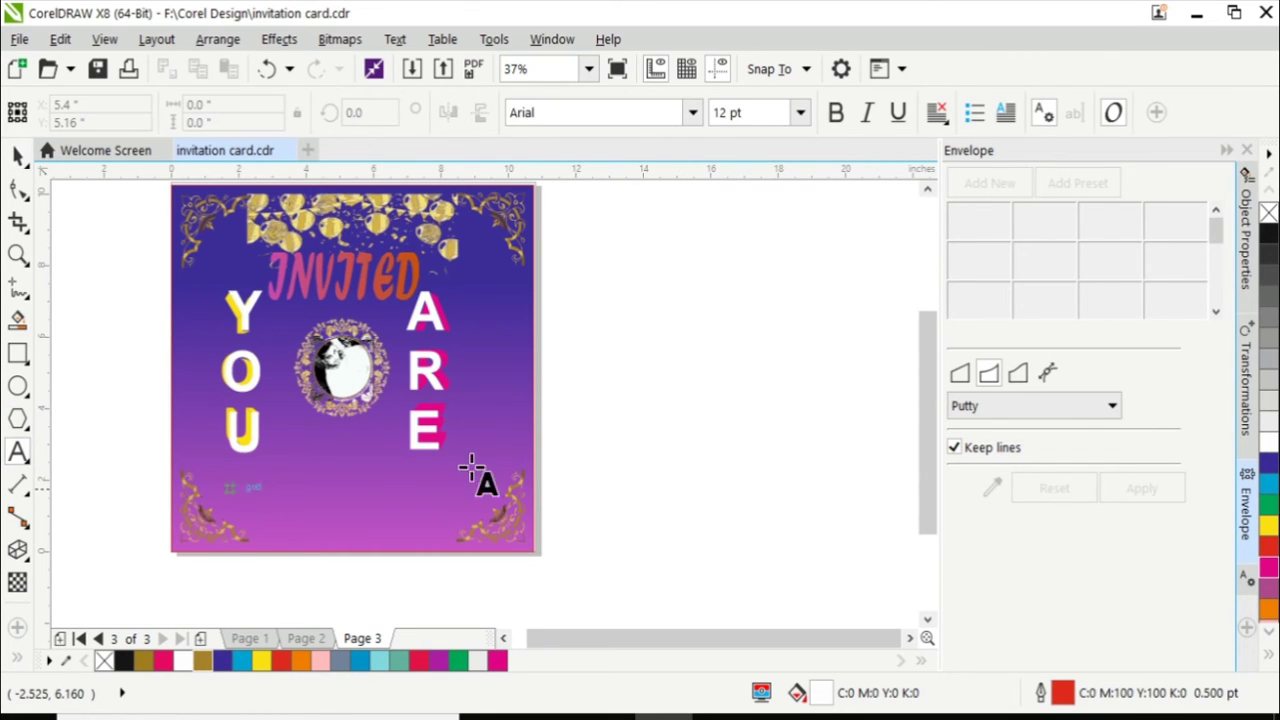
click(586, 280)
text(BIR)
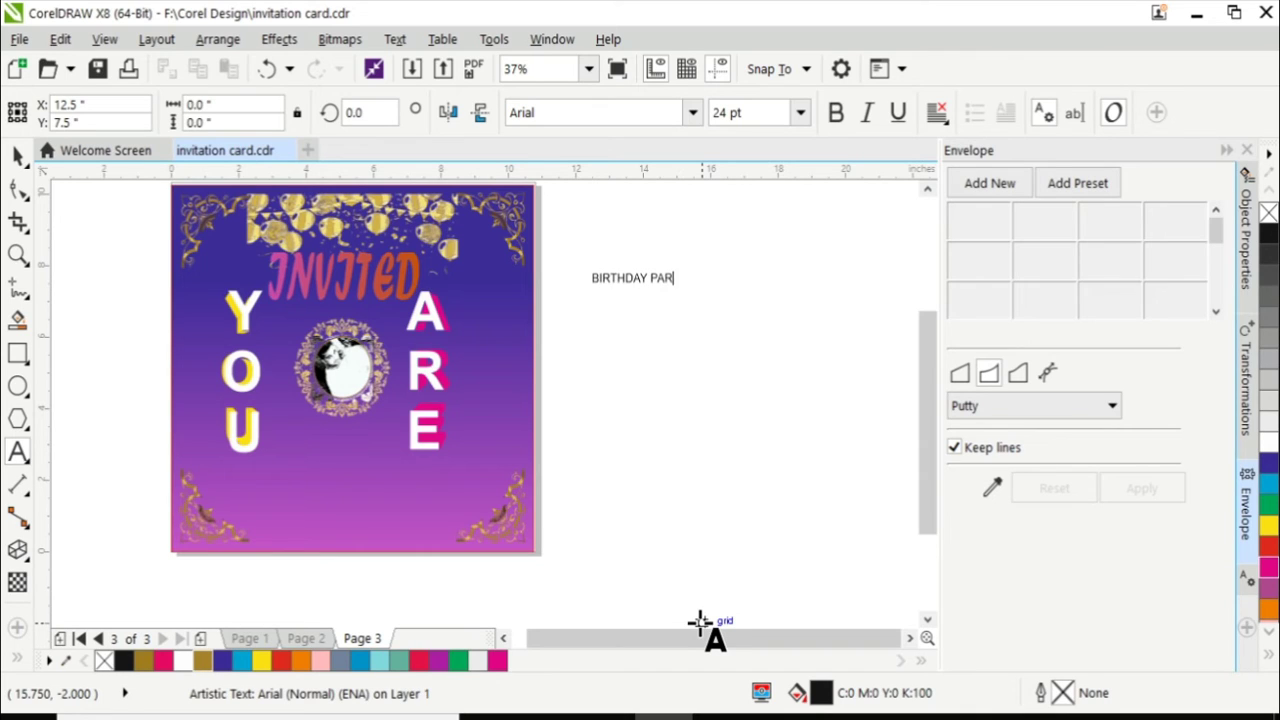
text(THDAY)
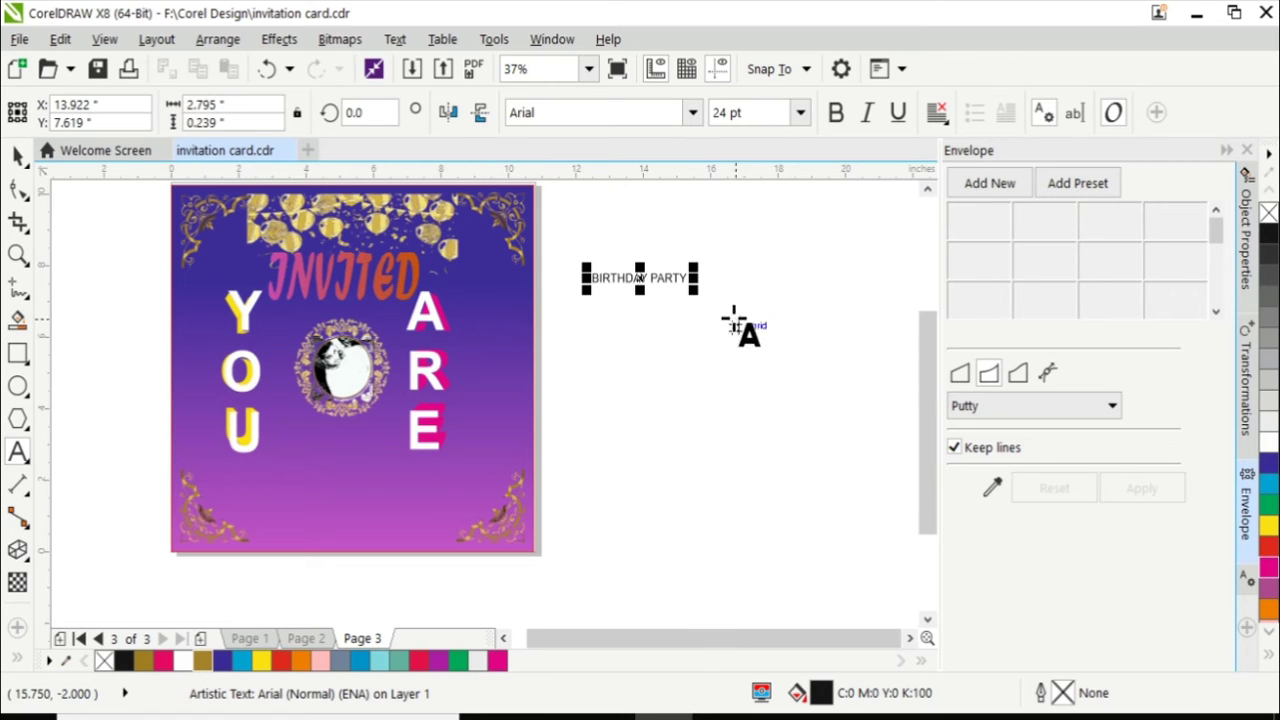
drag(703, 288, 871, 428)
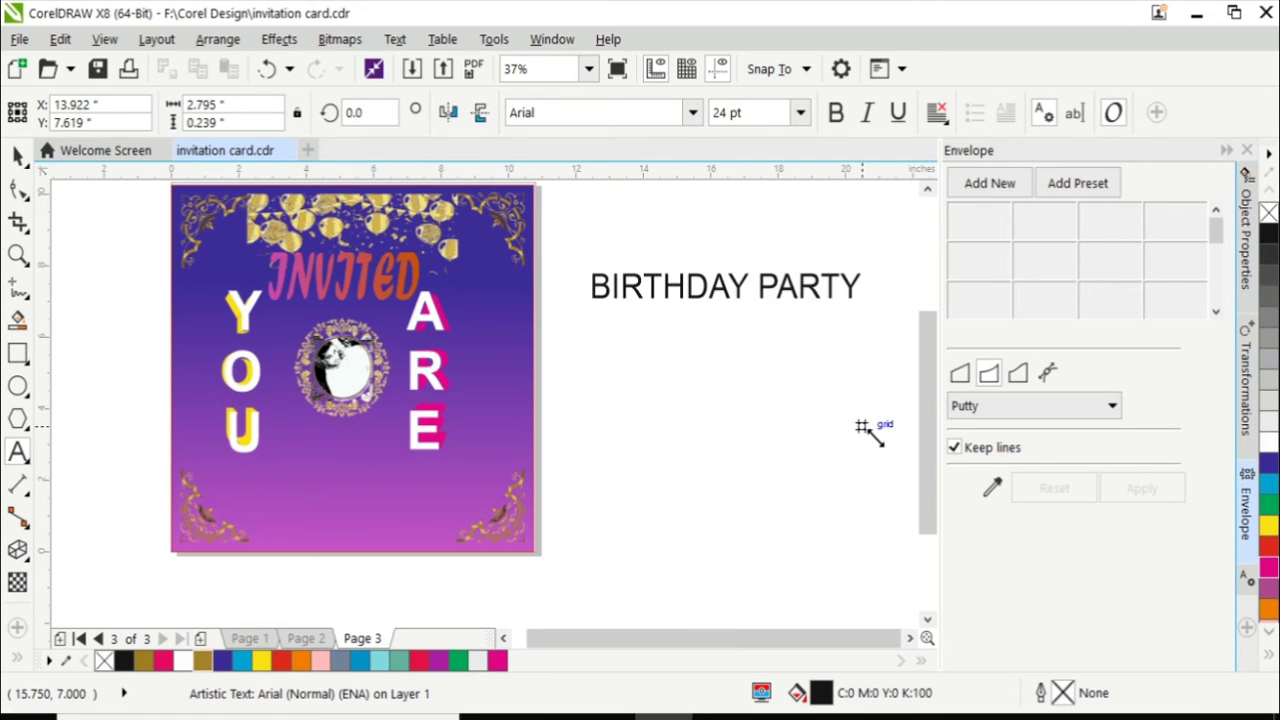
drag(726, 318, 726, 344)
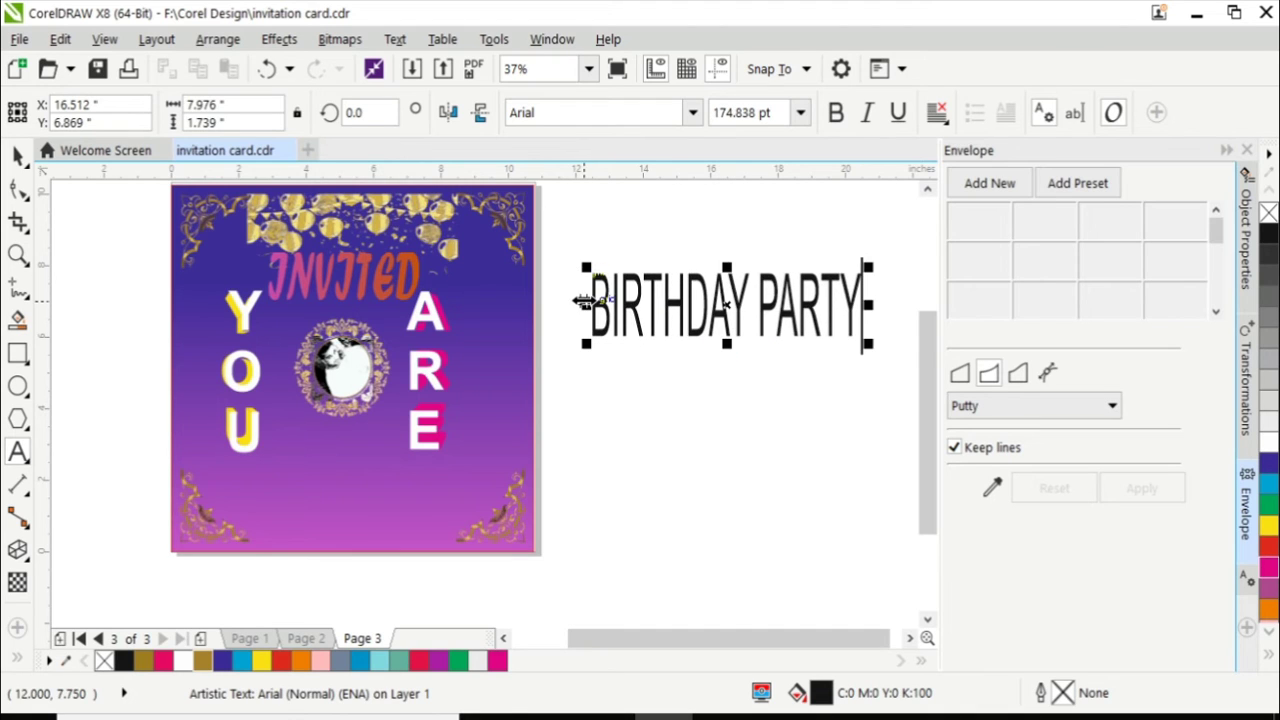
drag(583, 300, 553, 302)
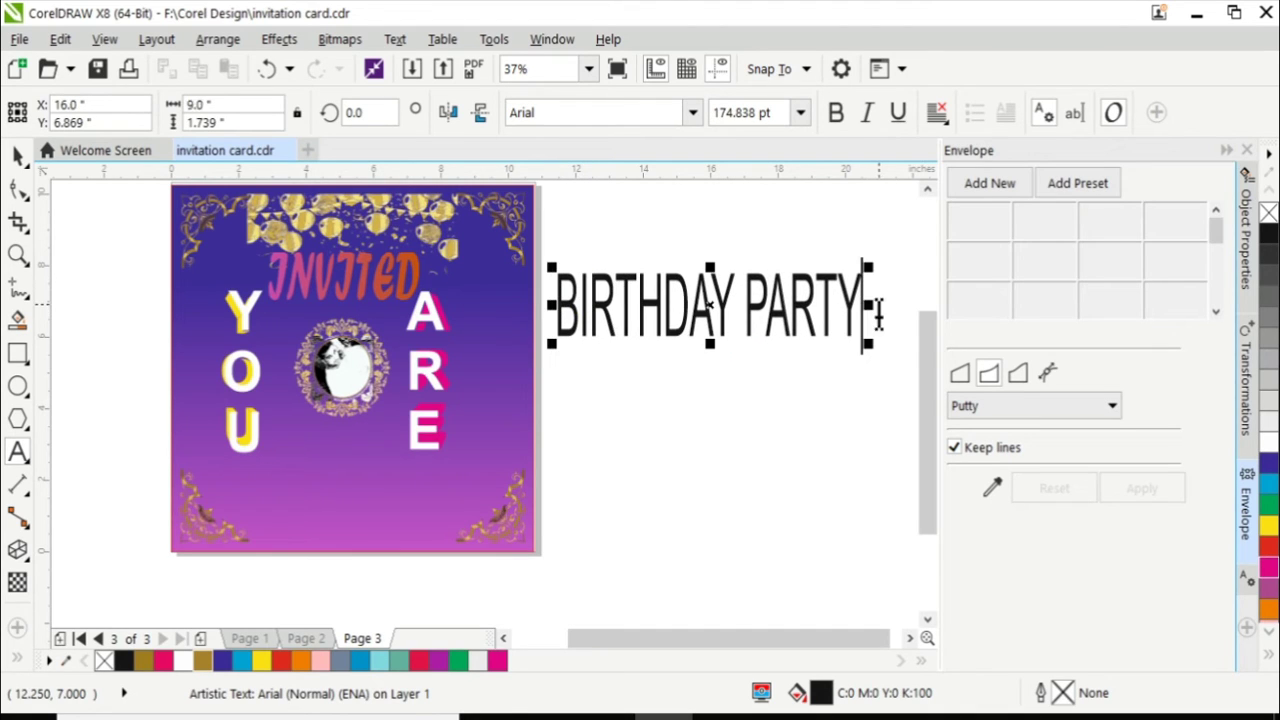
drag(868, 305, 886, 304)
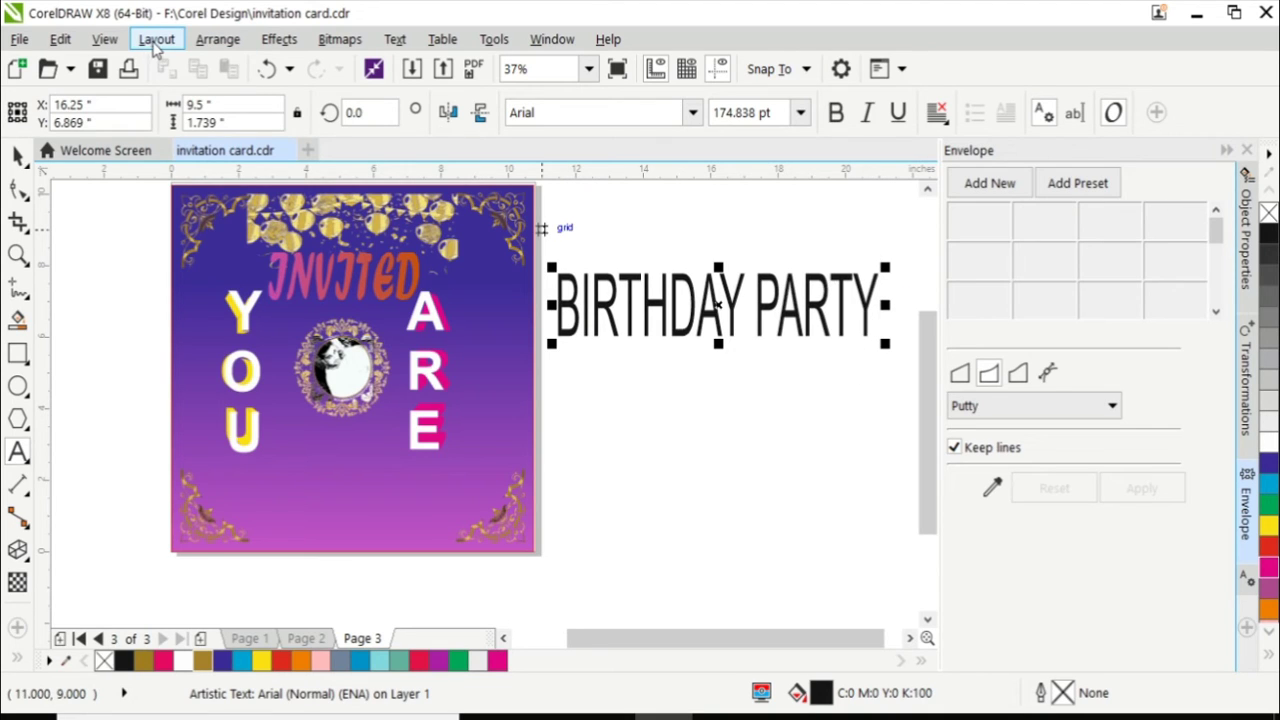
Break the BIRTHDAY PARTY text into words, then split BIRTHDAY and PARTY into individual letters.
click(219, 45)
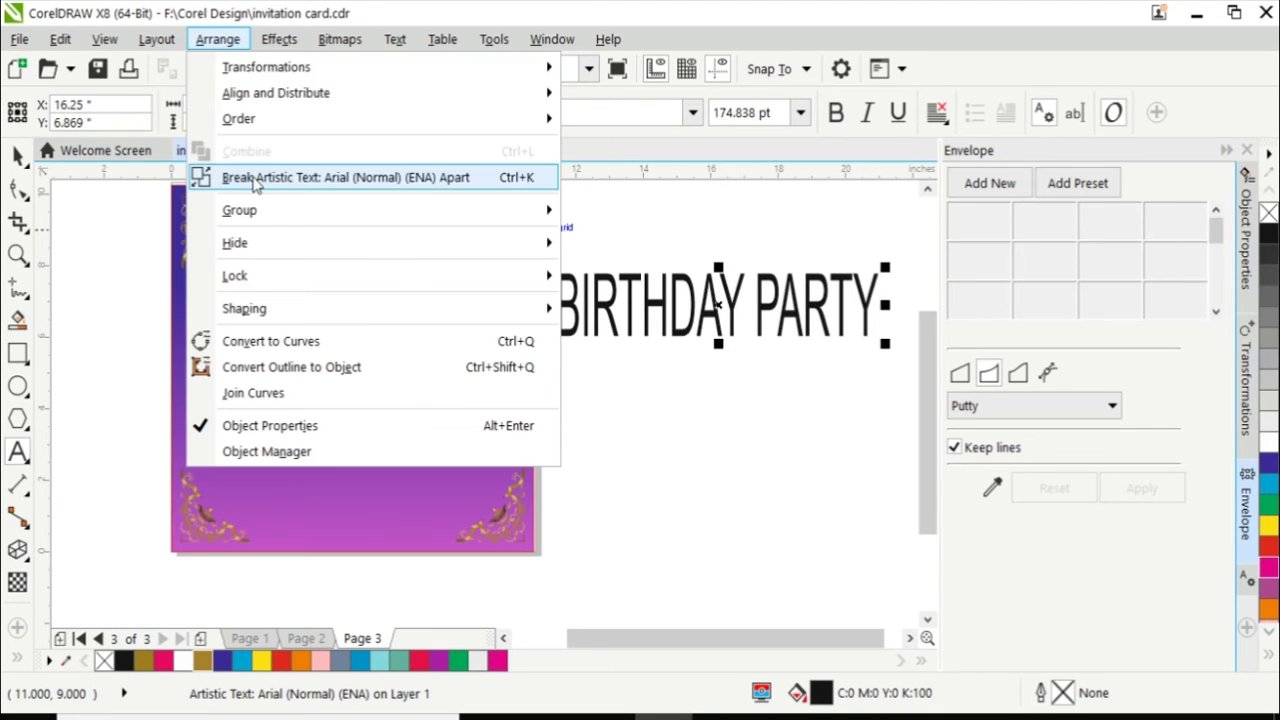
click(258, 177)
key(ctrl+space)
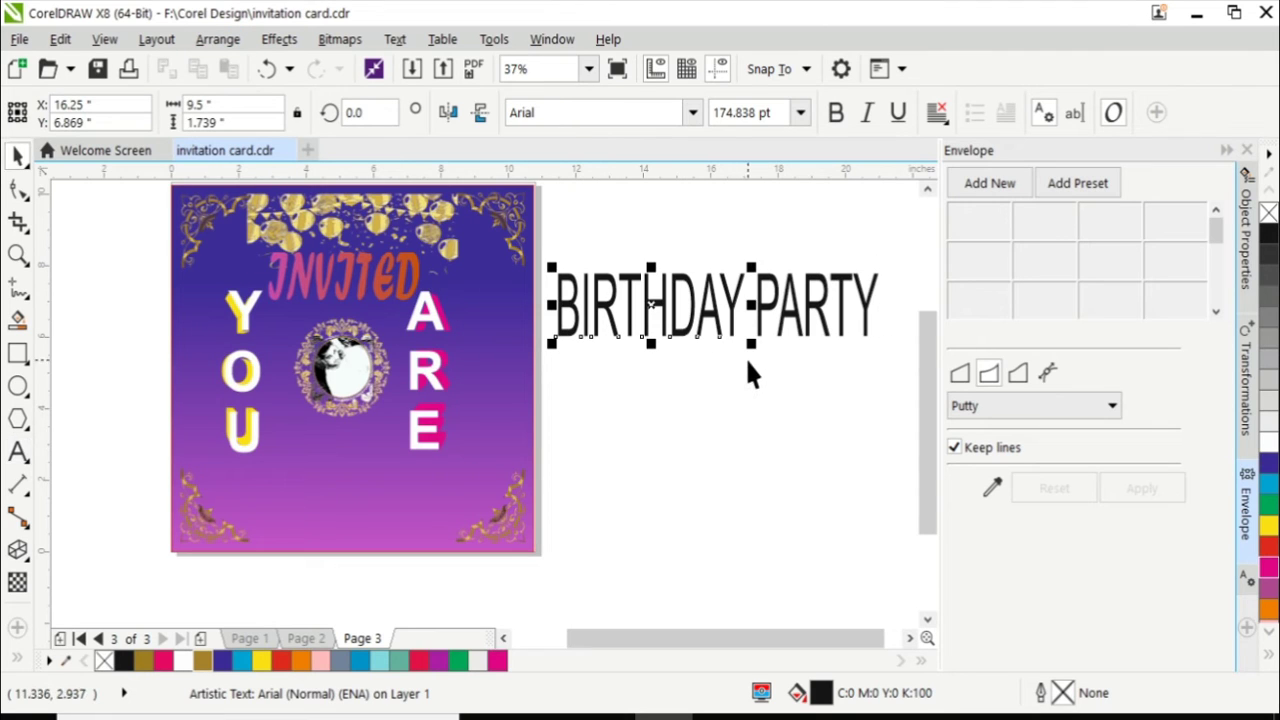
click(157, 39)
mouse_move(217, 39)
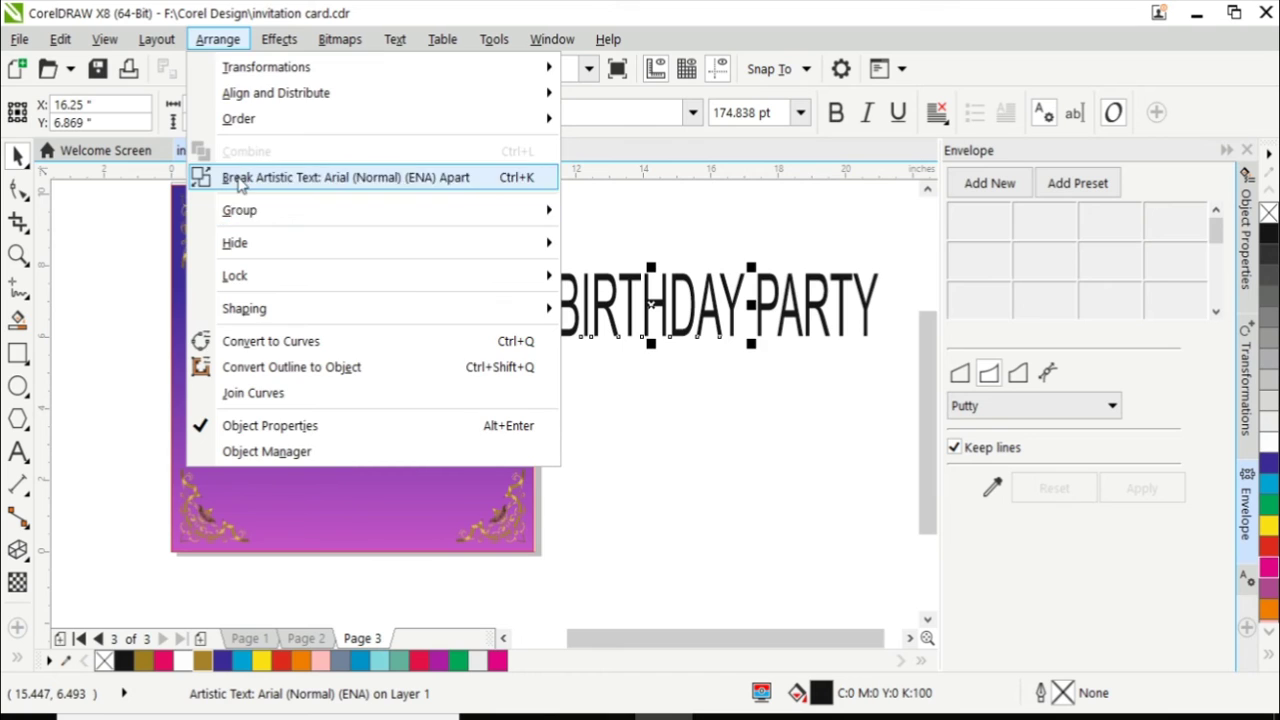
click(238, 180)
click(826, 318)
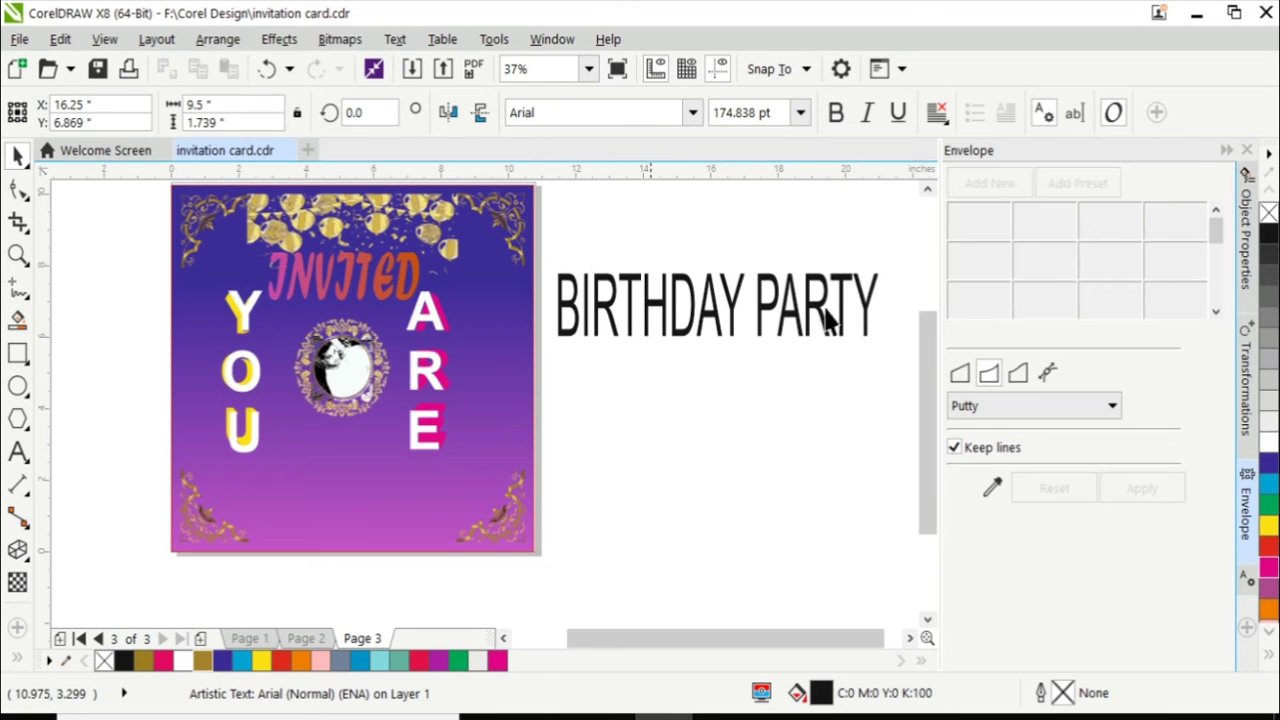
click(828, 330)
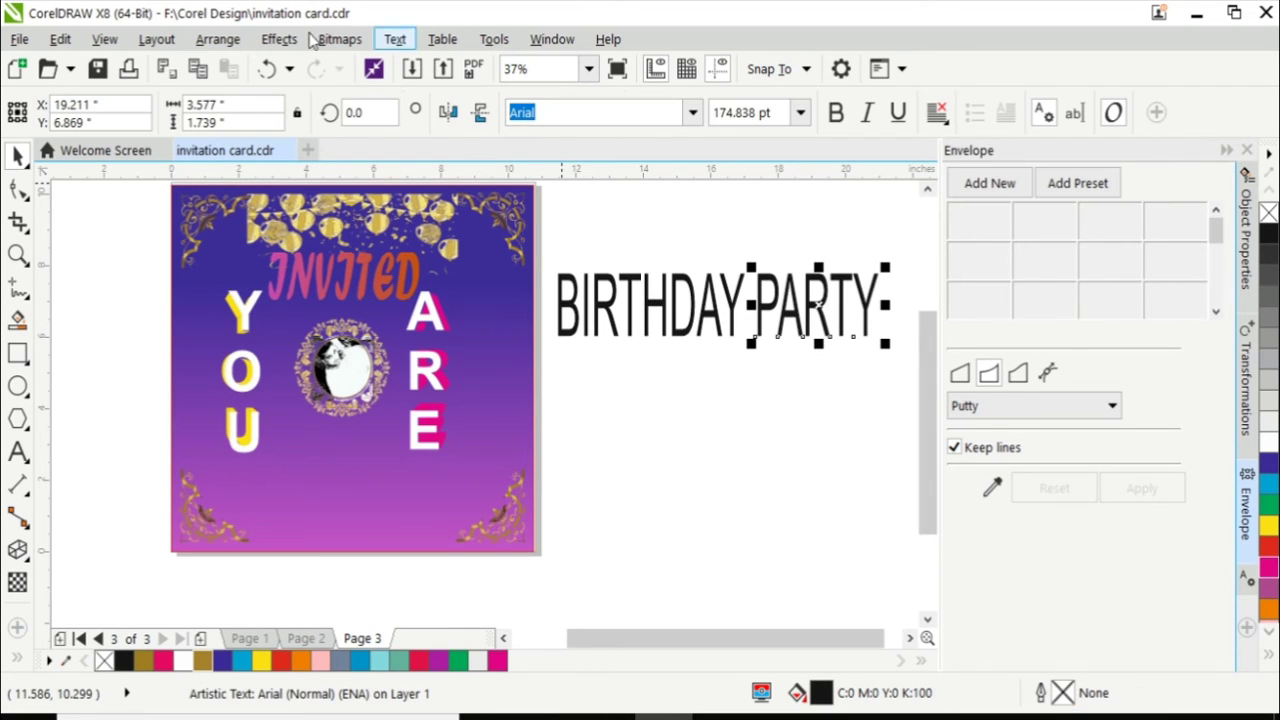
click(218, 39)
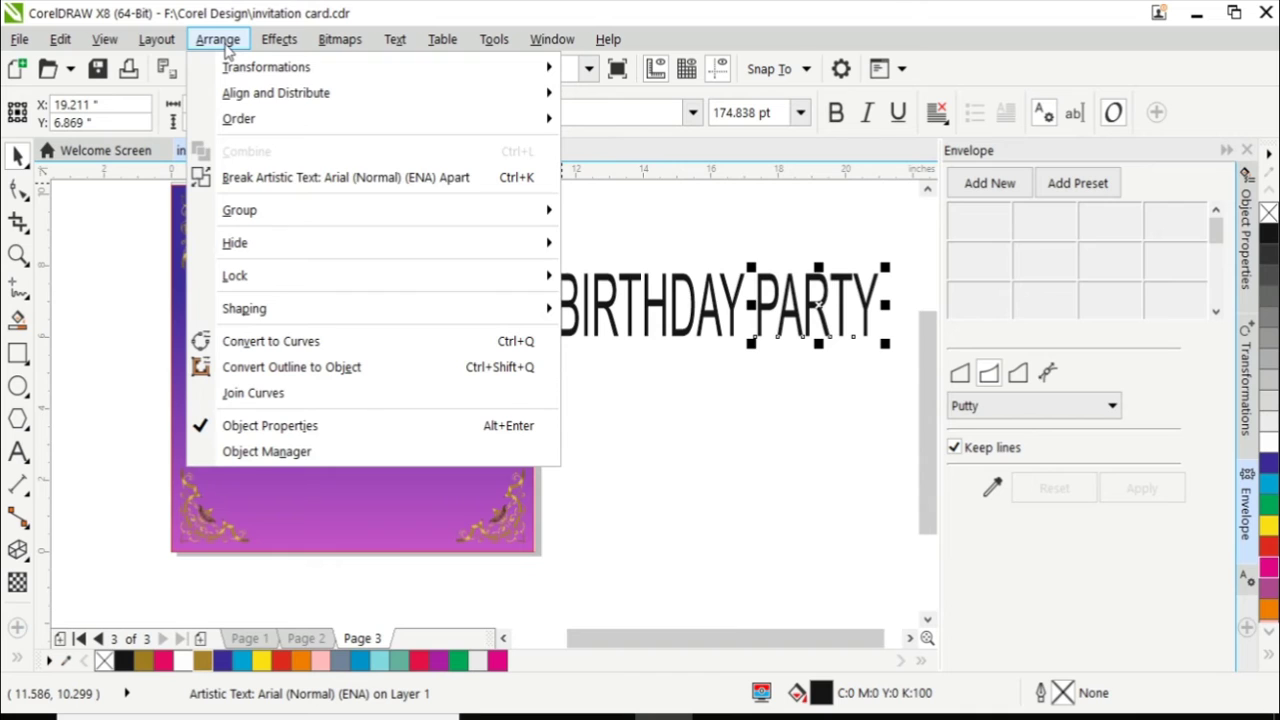
click(276, 180)
click(689, 422)
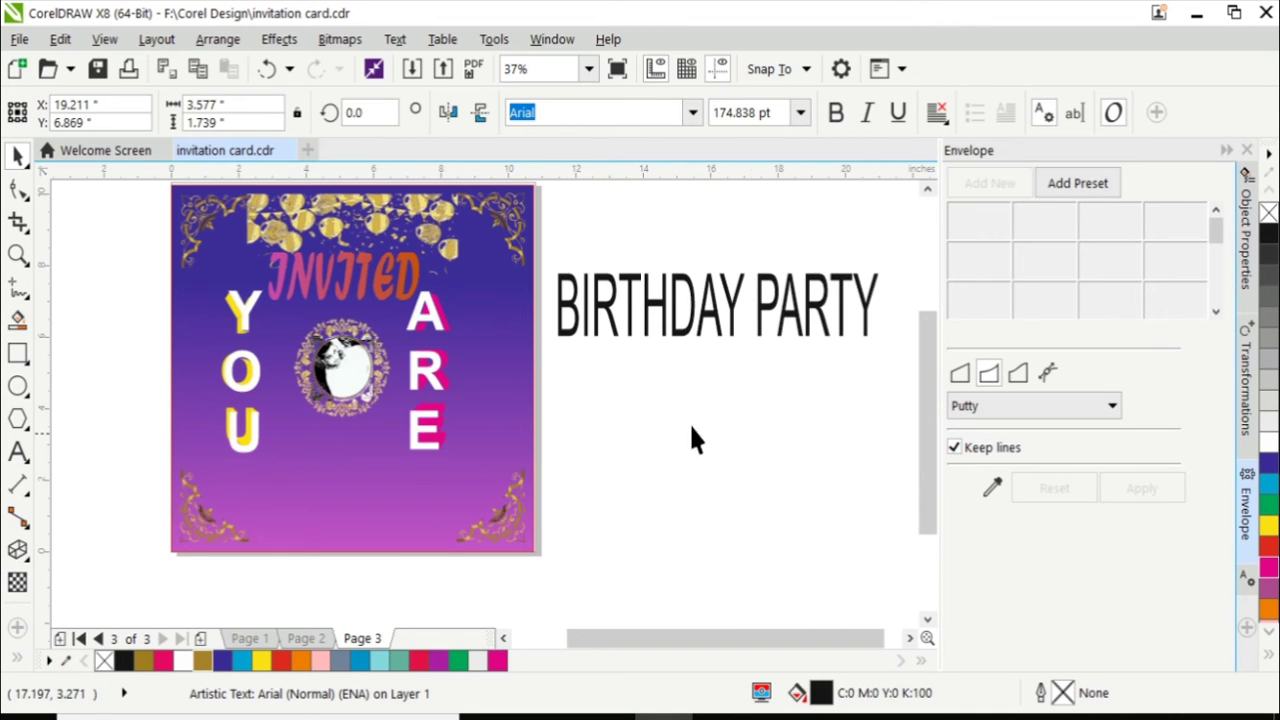
Select the alternating letters B, R, H, A, P, R and Y of BIRTHDAY PARTY together.
click(570, 340)
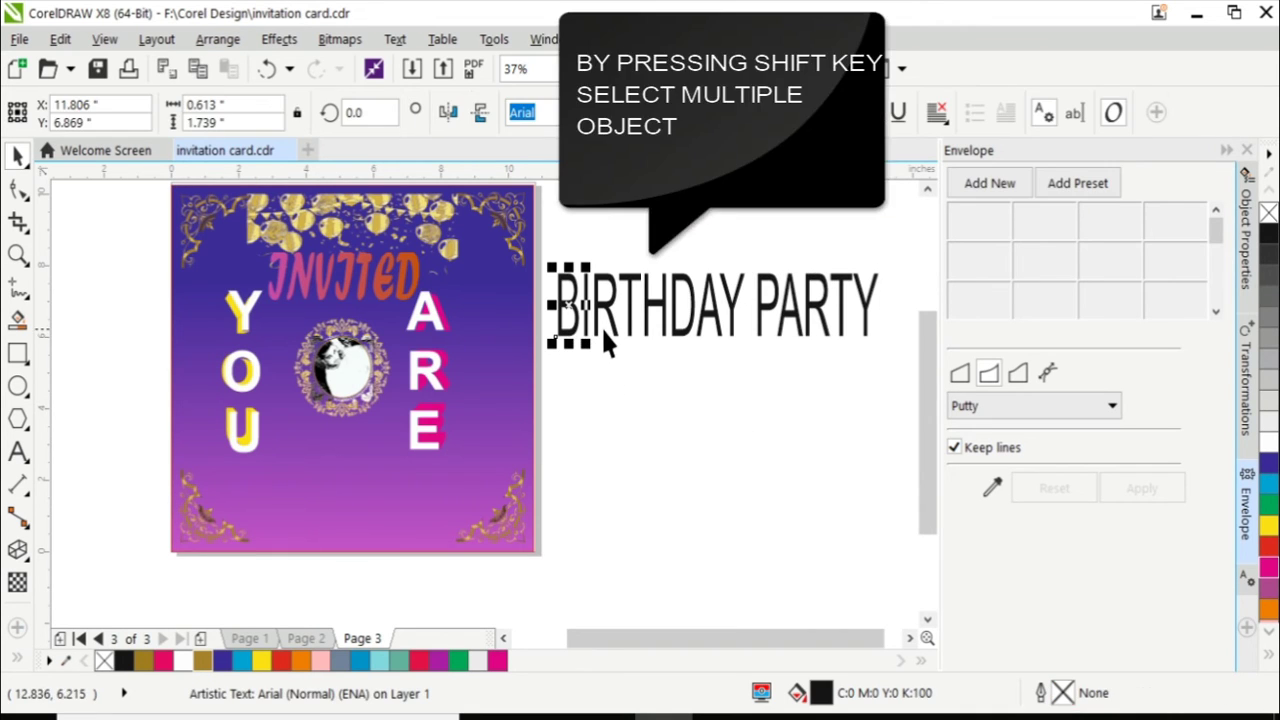
shift+click(612, 322)
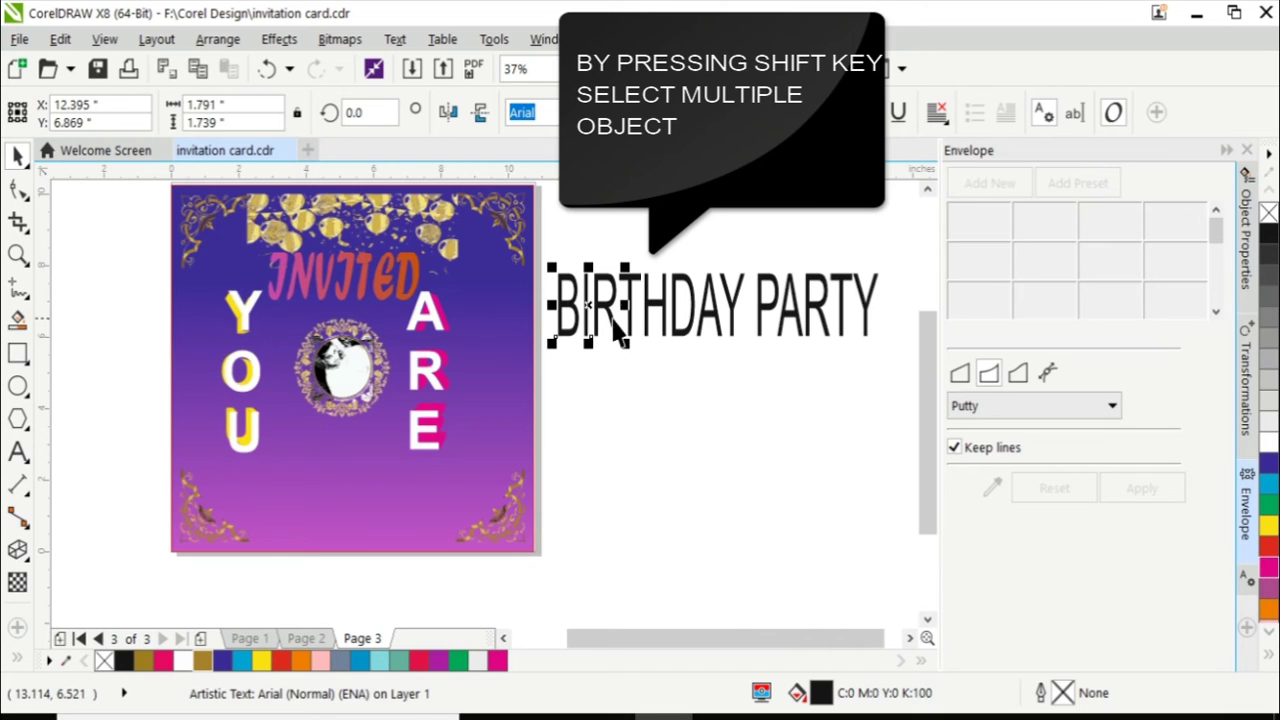
shift+click(667, 322)
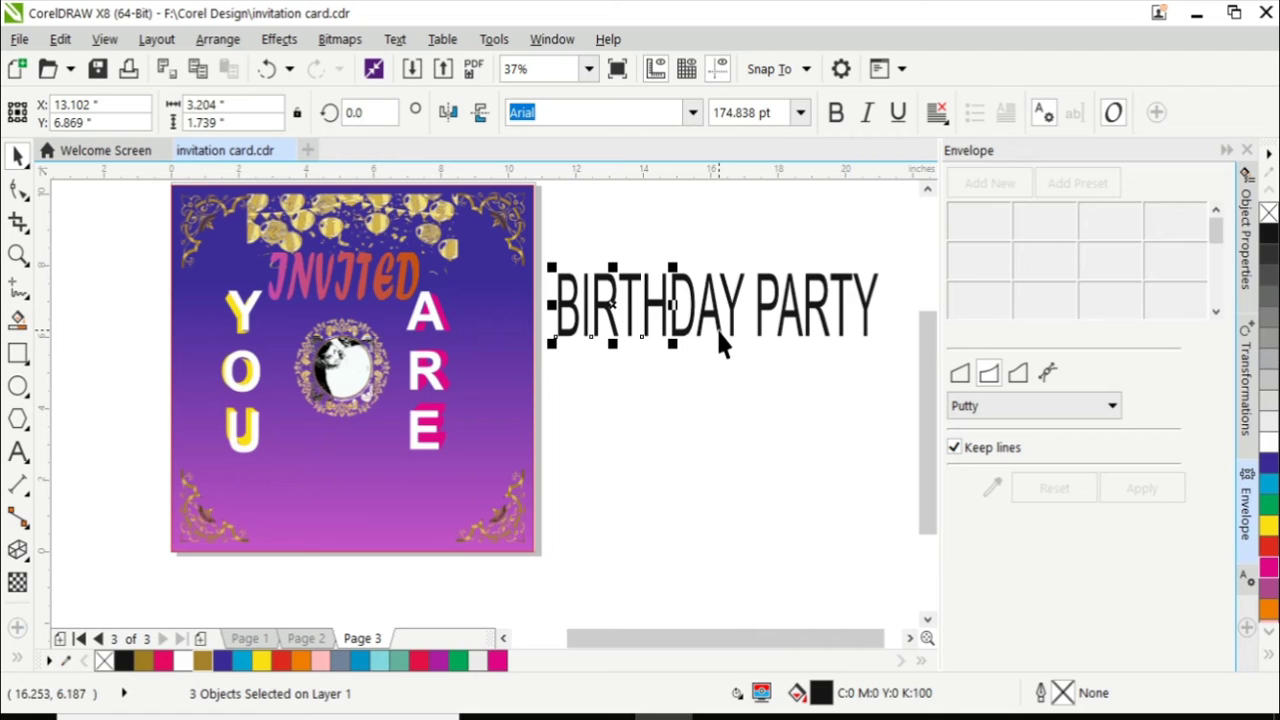
shift+click(720, 330)
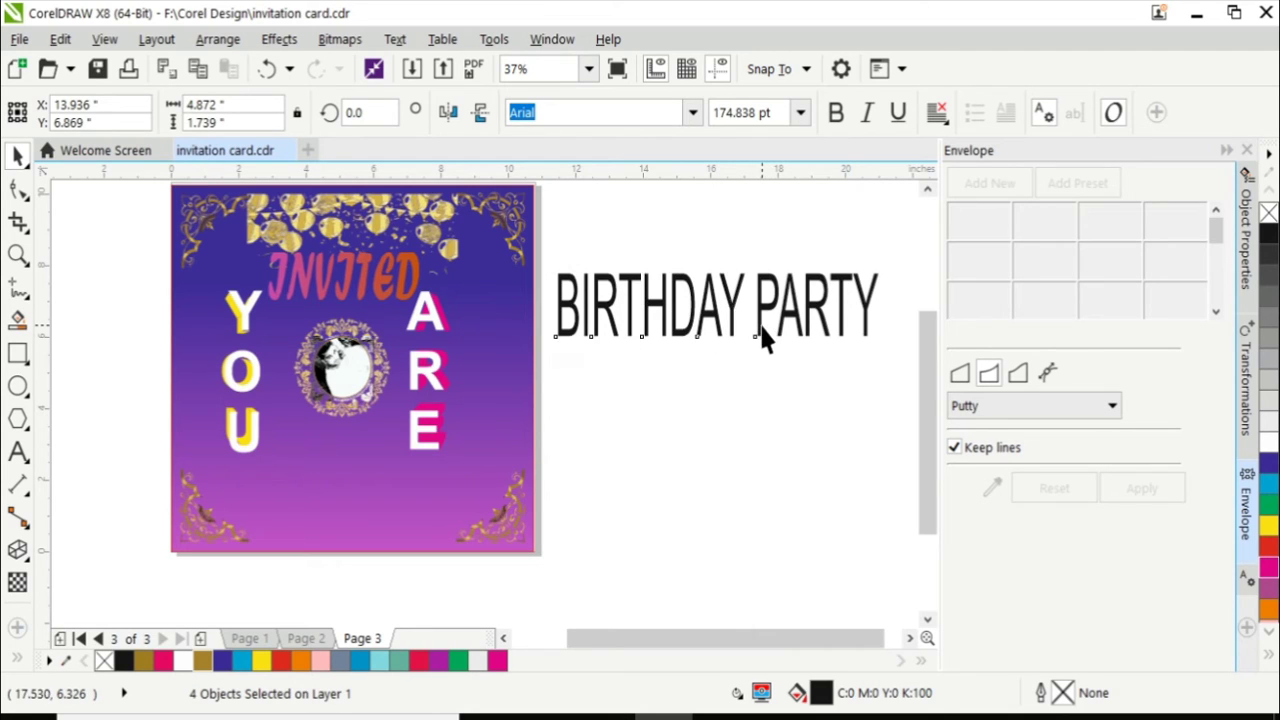
shift+click(762, 332)
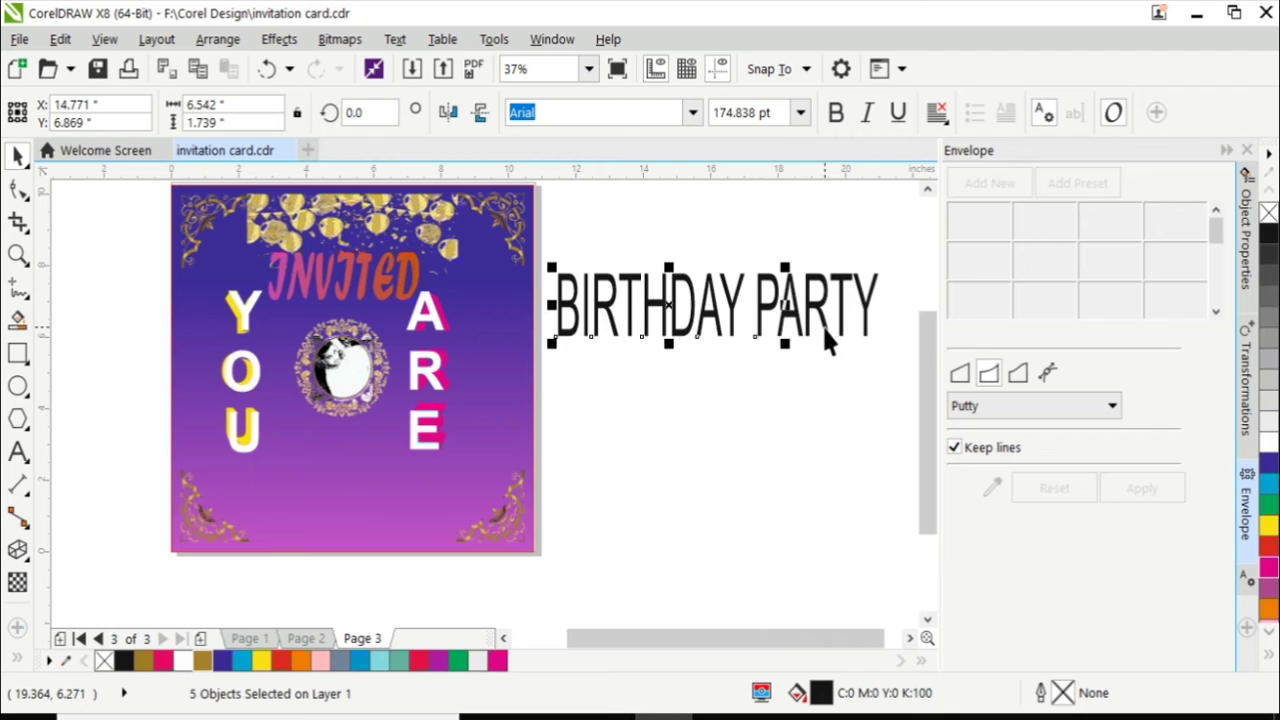
shift+click(830, 334)
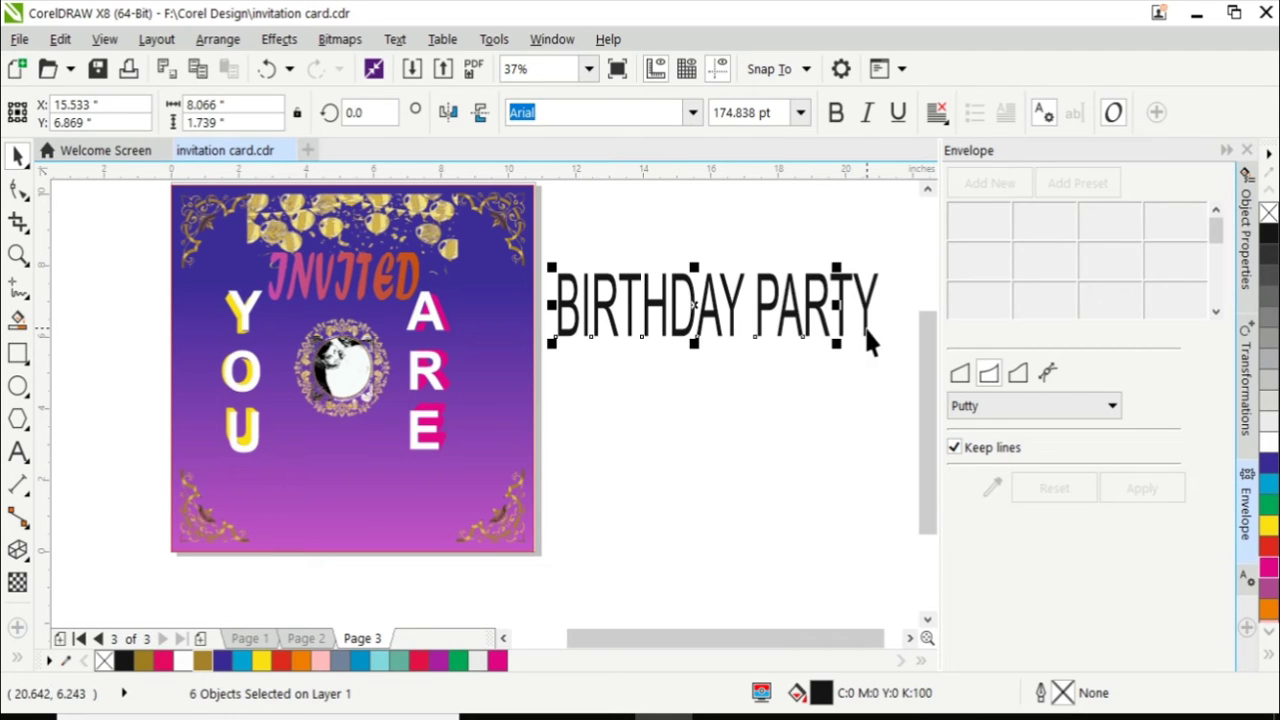
shift+click(866, 338)
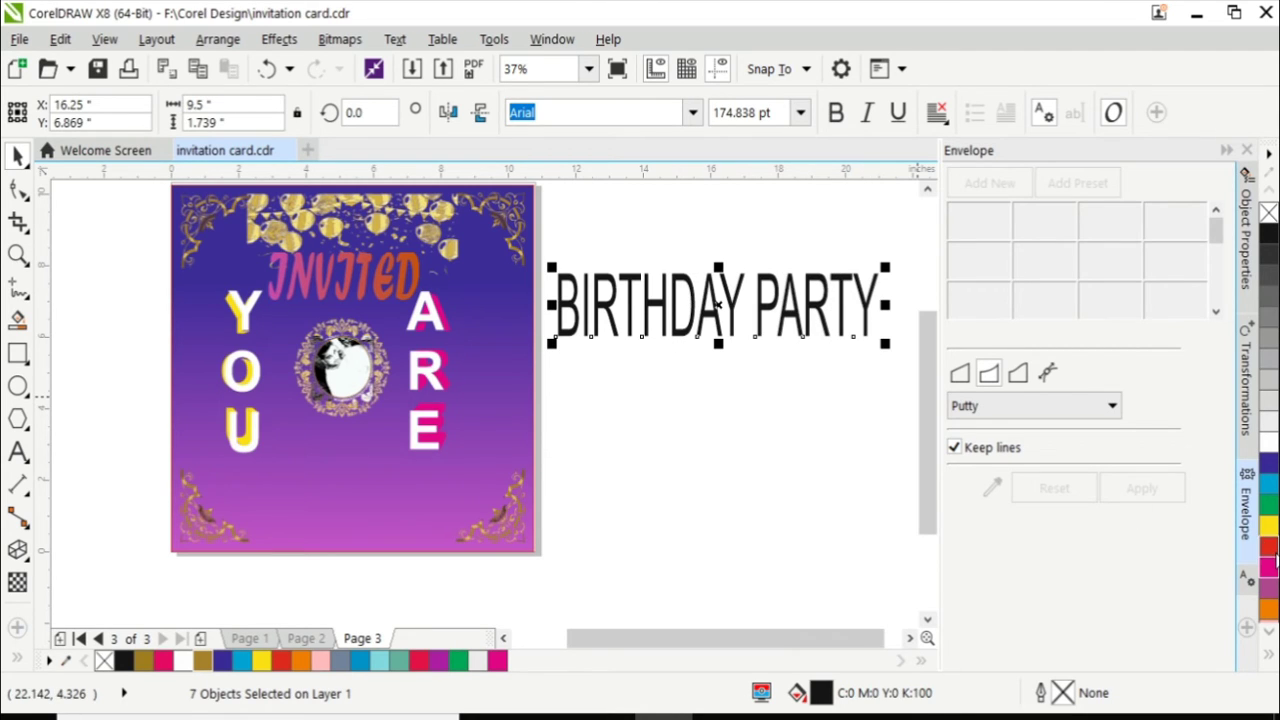
click(1270, 634)
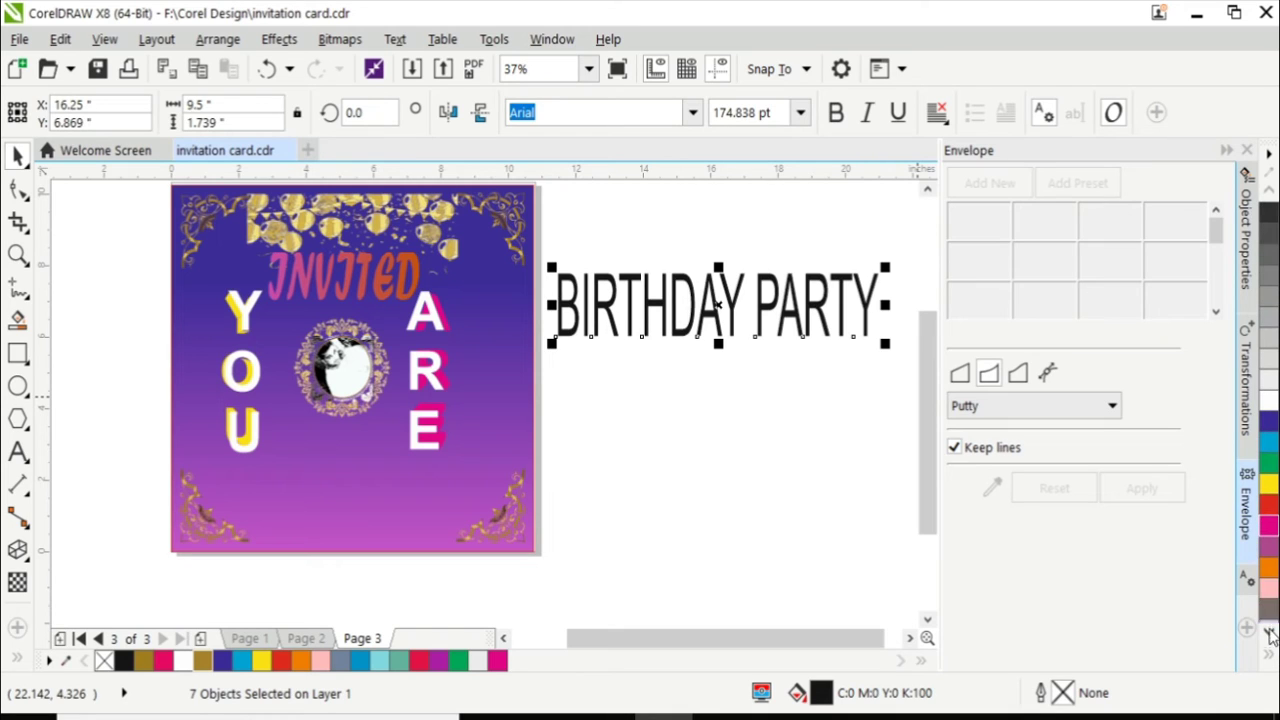
Fill the alternating letters white, then select the other letters I, T, D, Y, A, T.
scroll(1270, 612, down, 1)
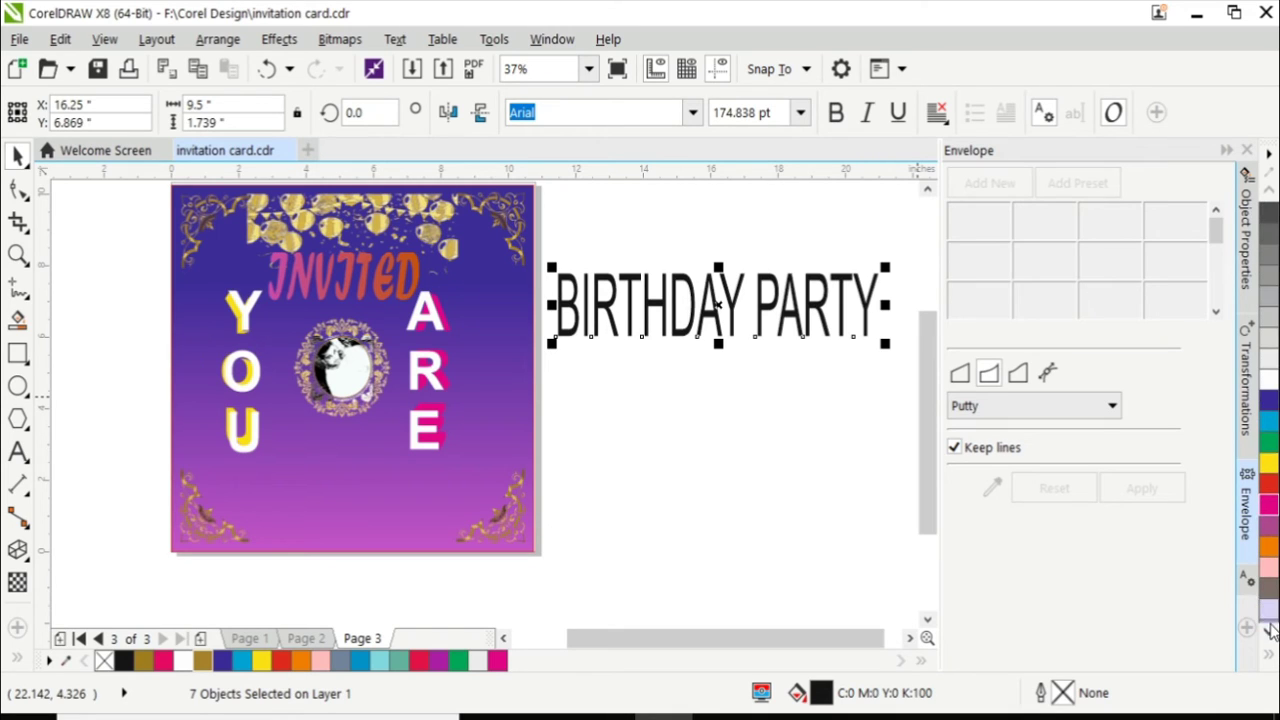
click(1267, 382)
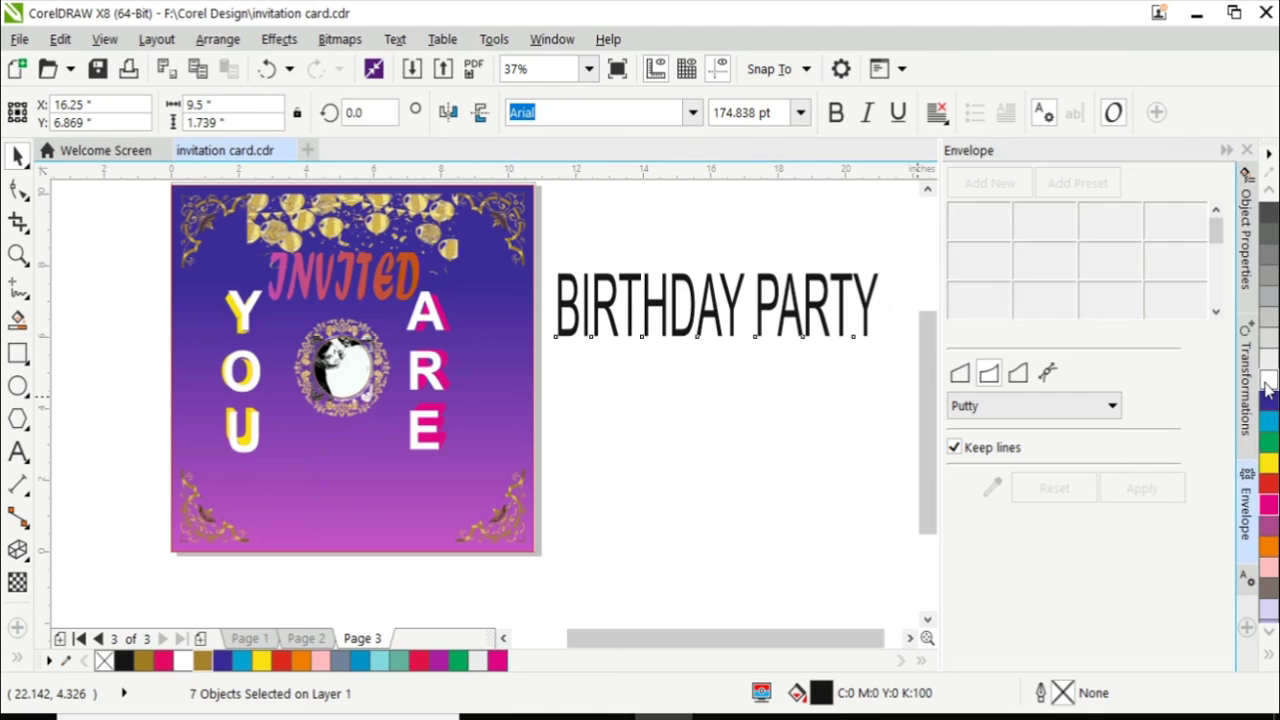
click(586, 330)
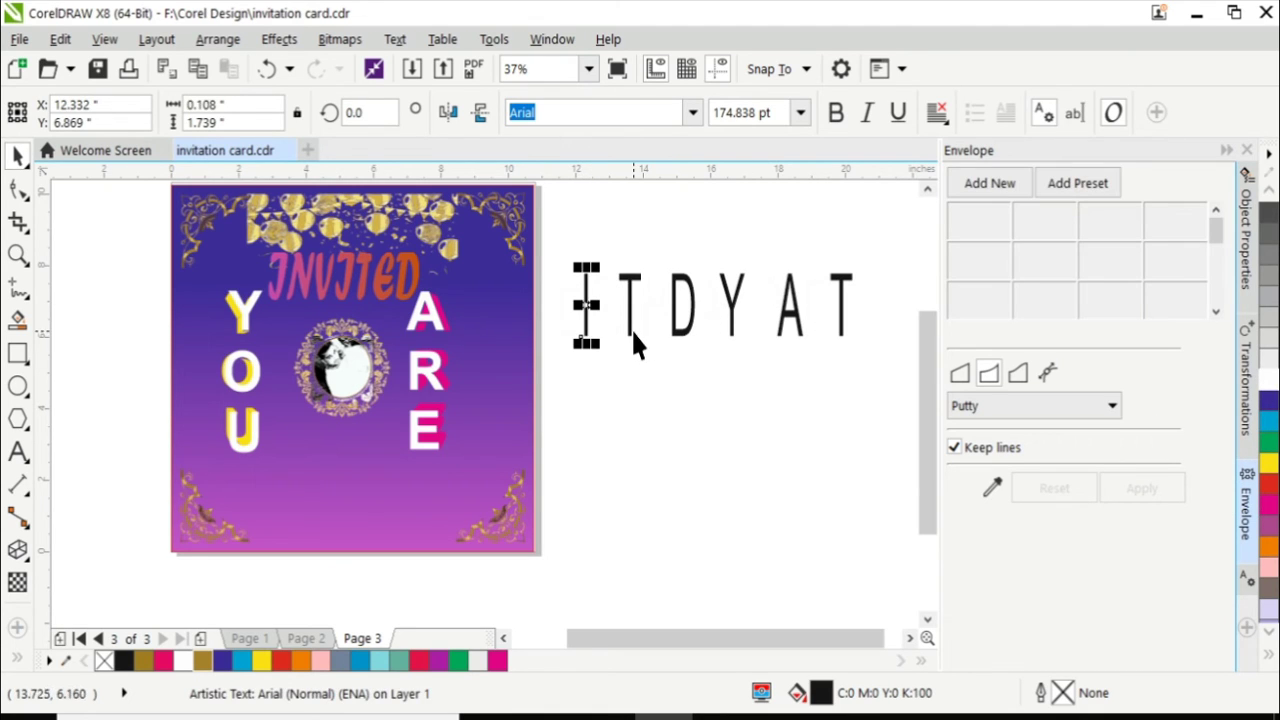
shift+click(630, 330)
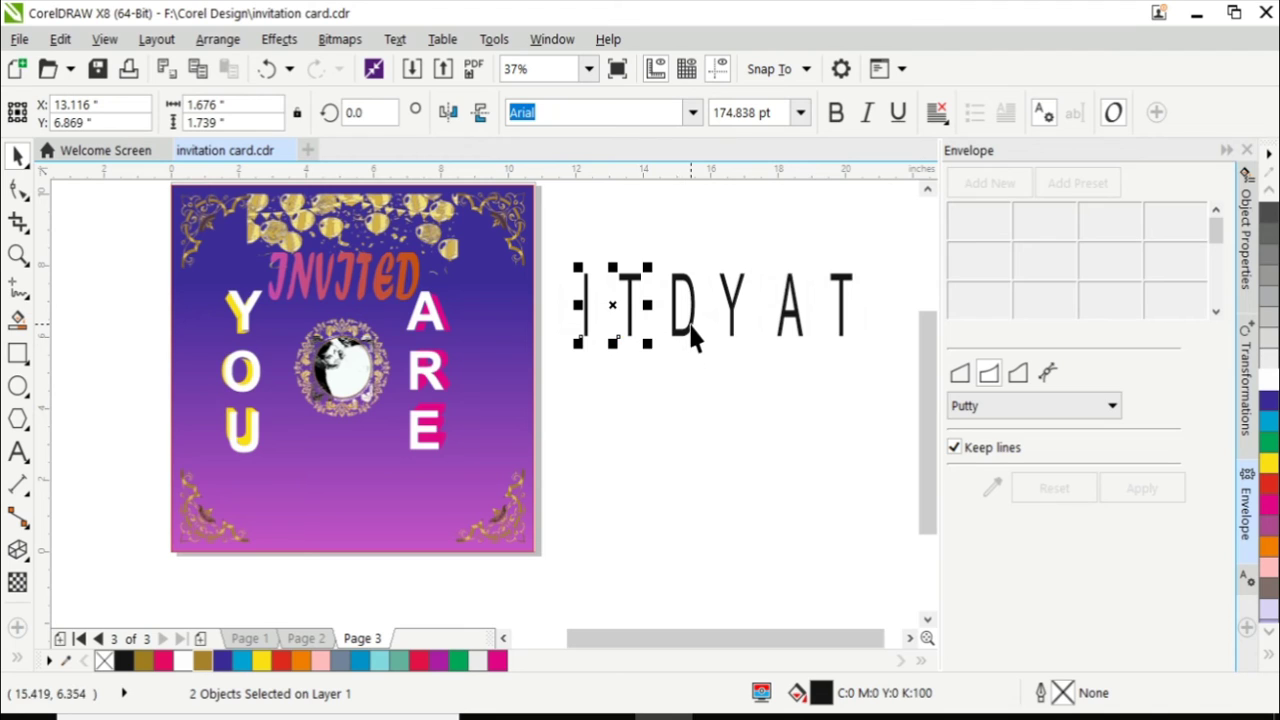
shift+click(690, 330)
shift+click(735, 325)
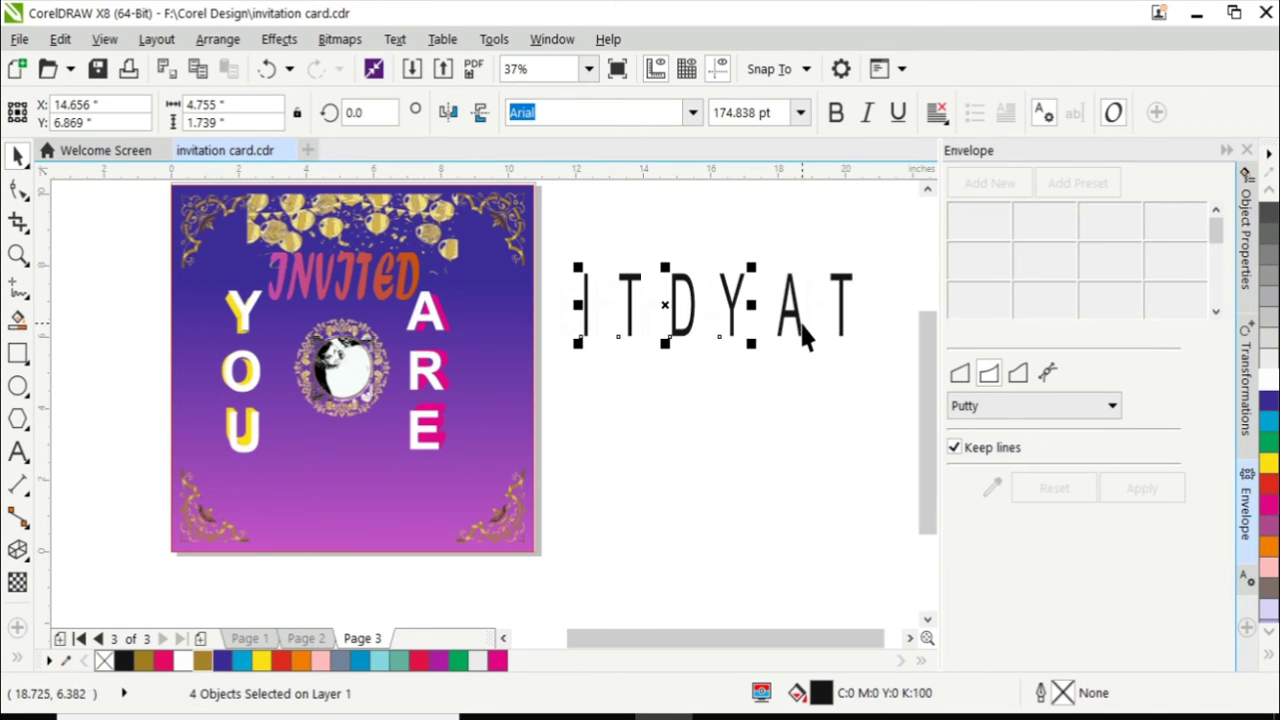
shift+click(799, 330)
shift+click(840, 333)
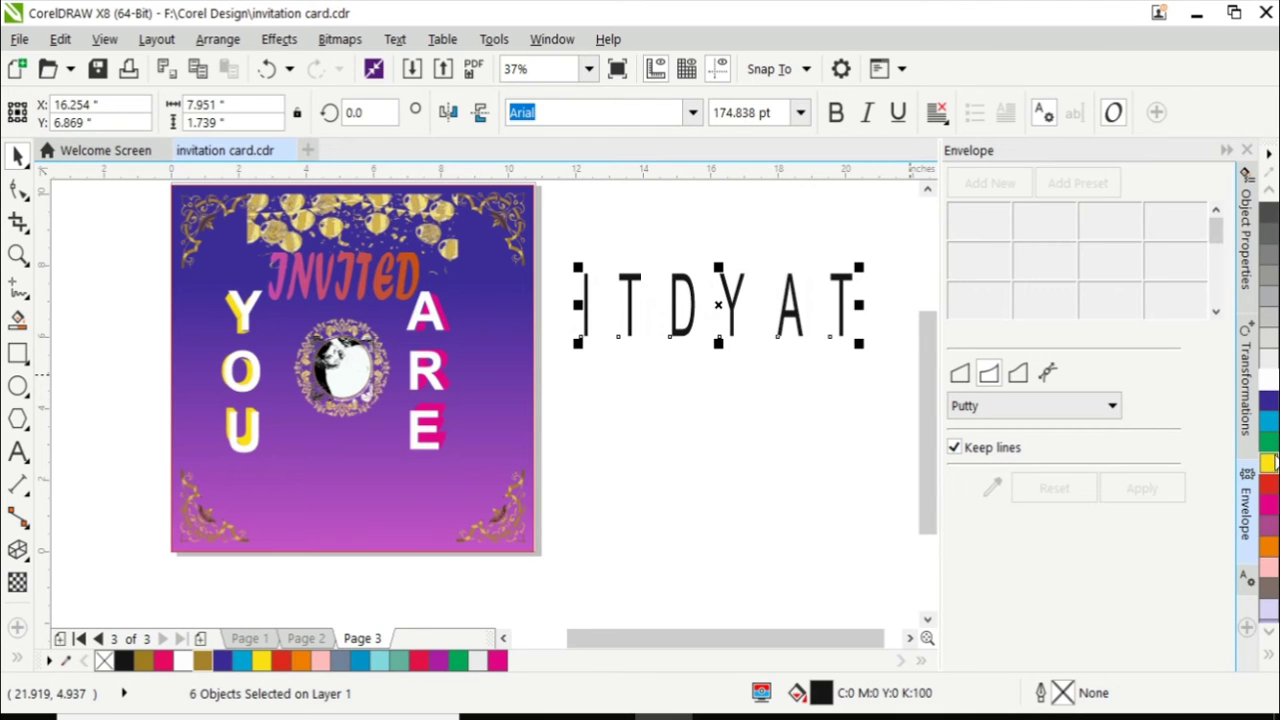
Fill the letters I, T, D, Y, A and T with turquoise.
click(1270, 640)
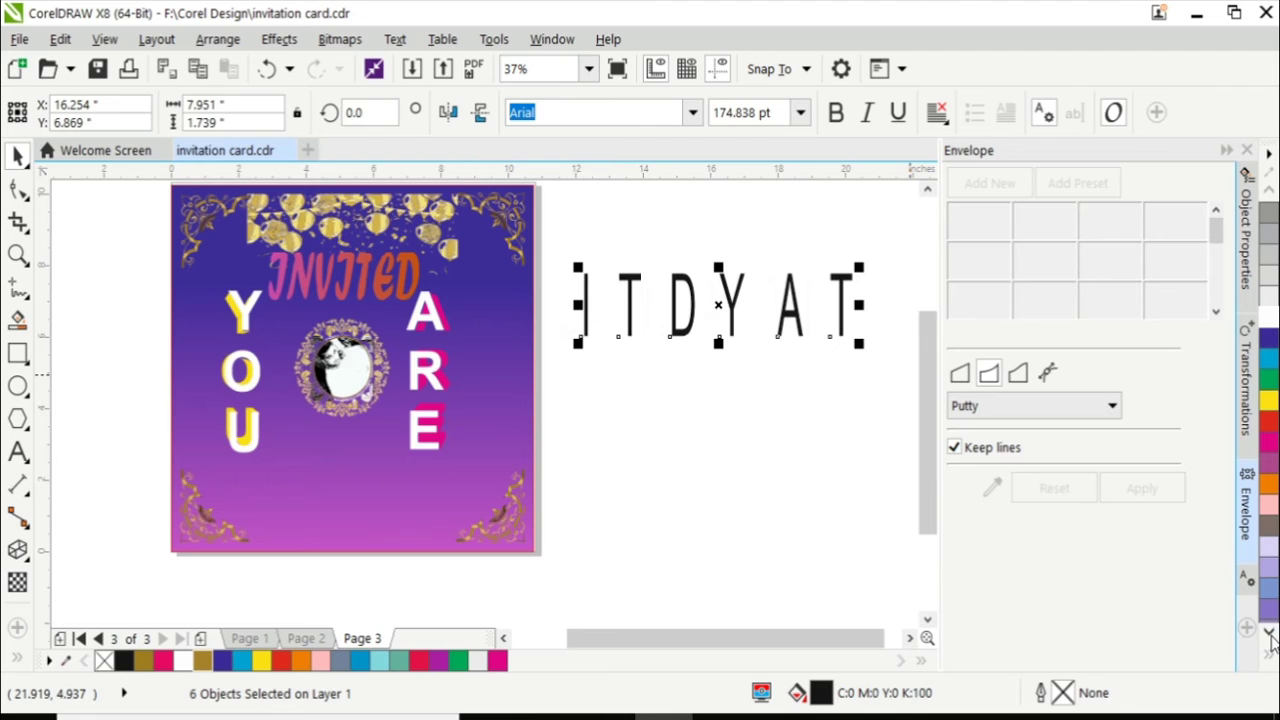
click(1270, 638)
click(1270, 632)
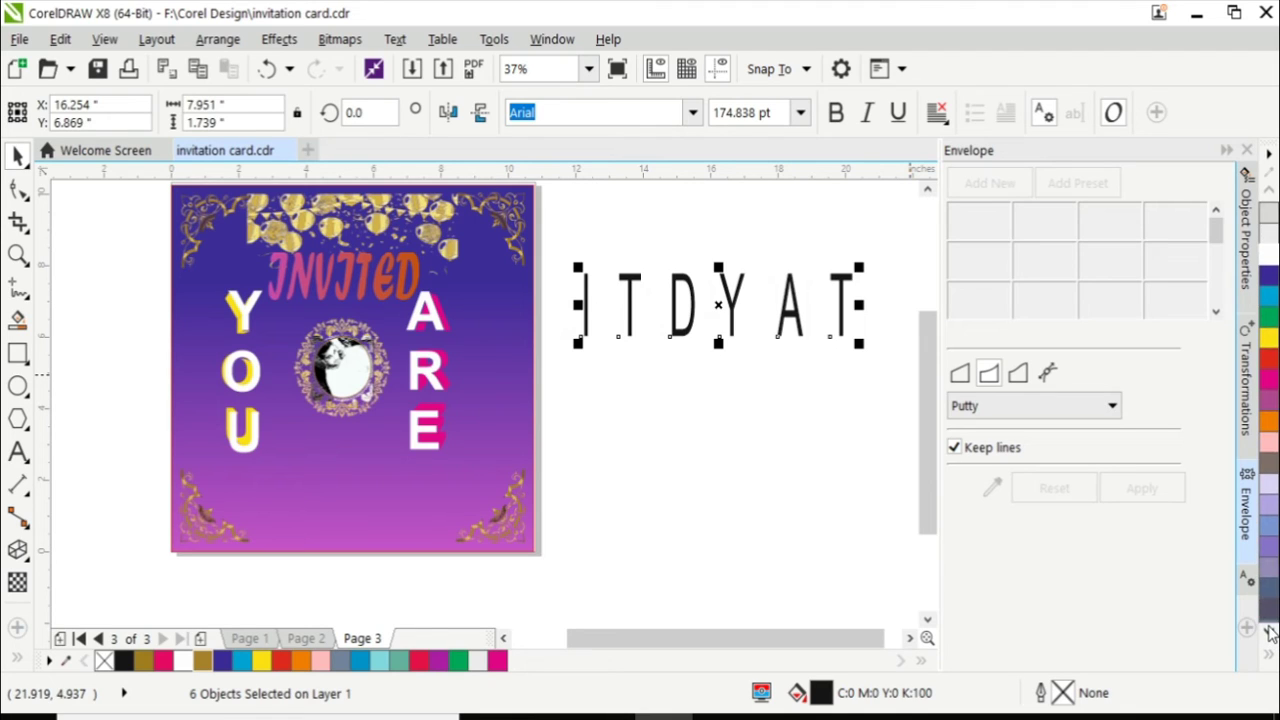
click(1270, 632)
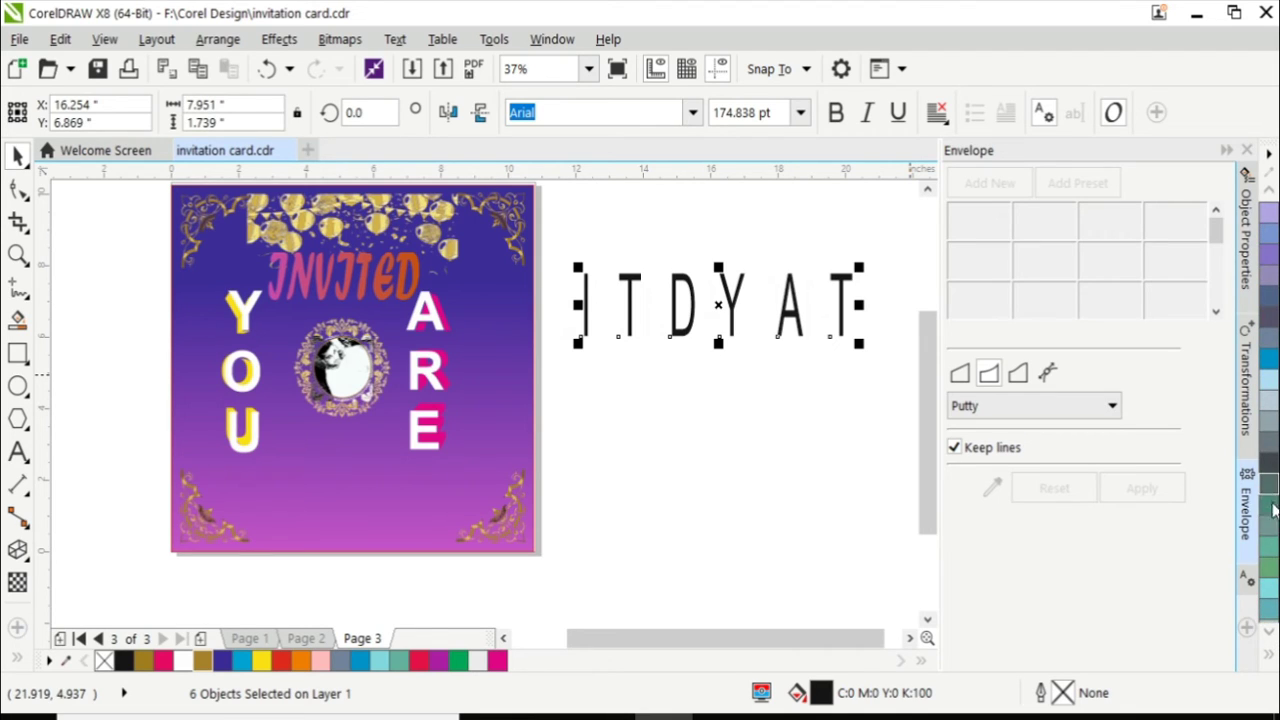
click(1270, 634)
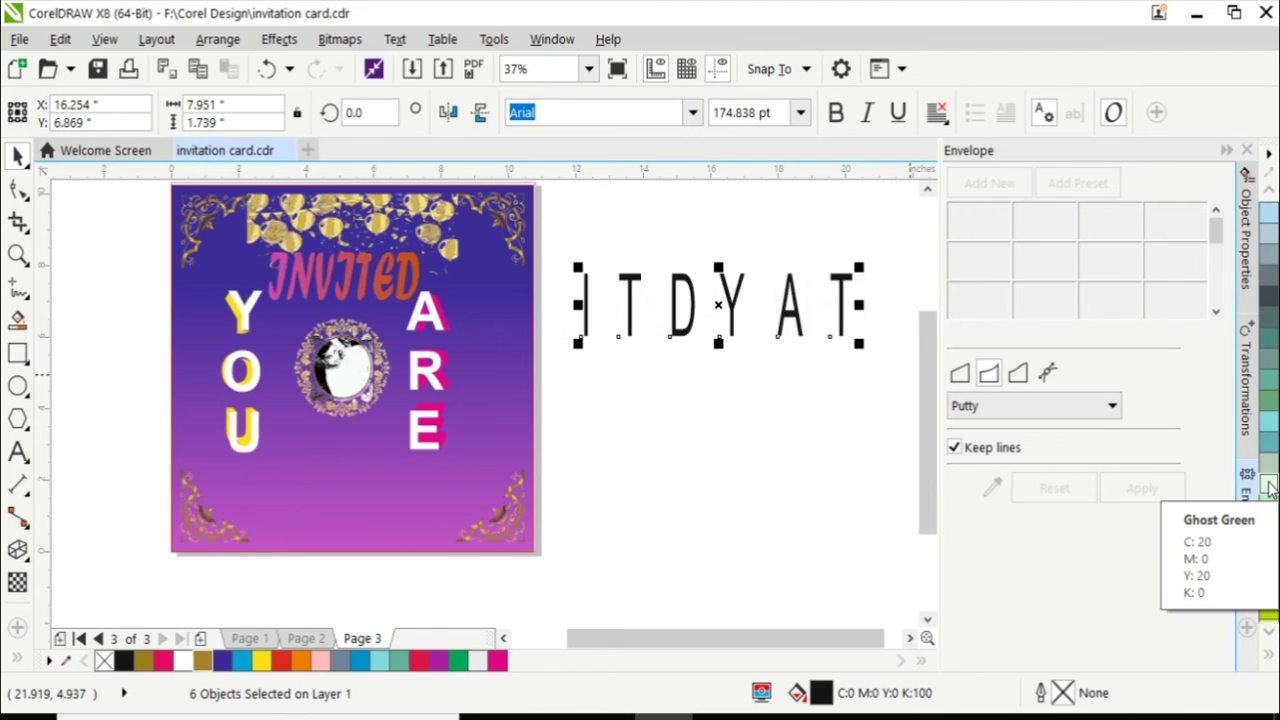
click(1268, 422)
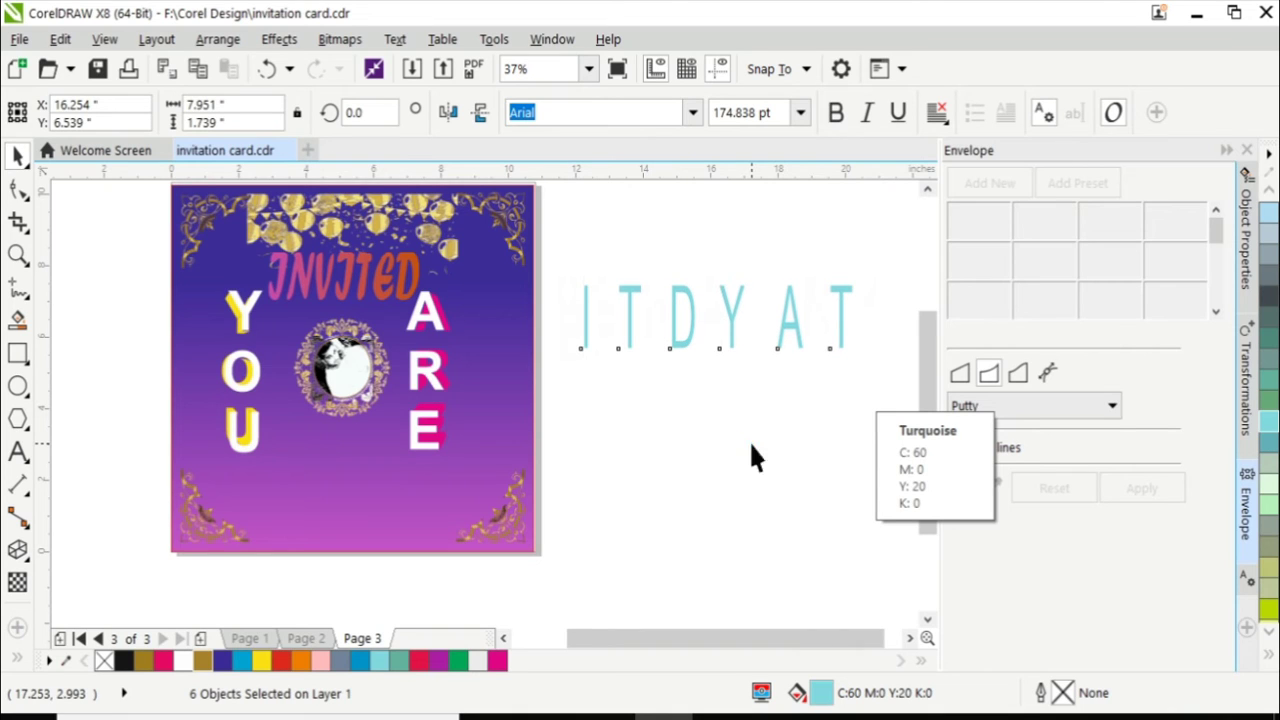
Nudge the turquoise letters down and group all 13 BIRTHDAY PARTY letters.
key(Down)
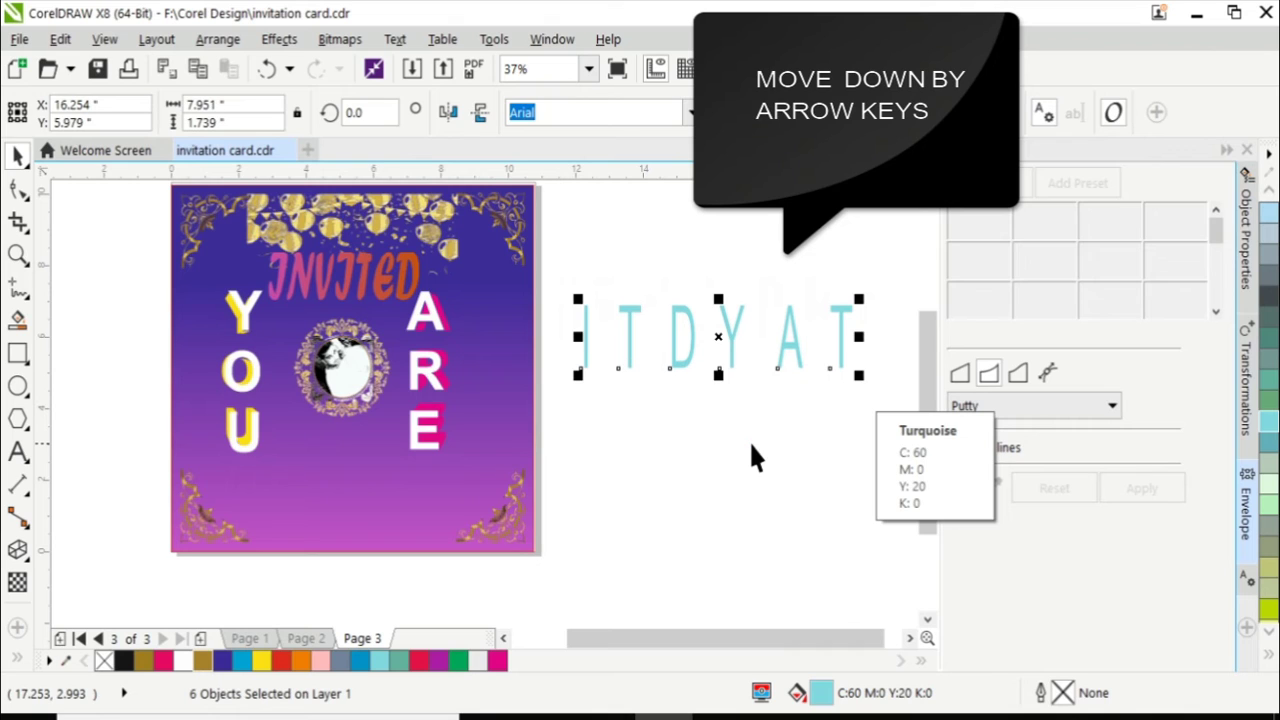
key(Down)
key(Escape)
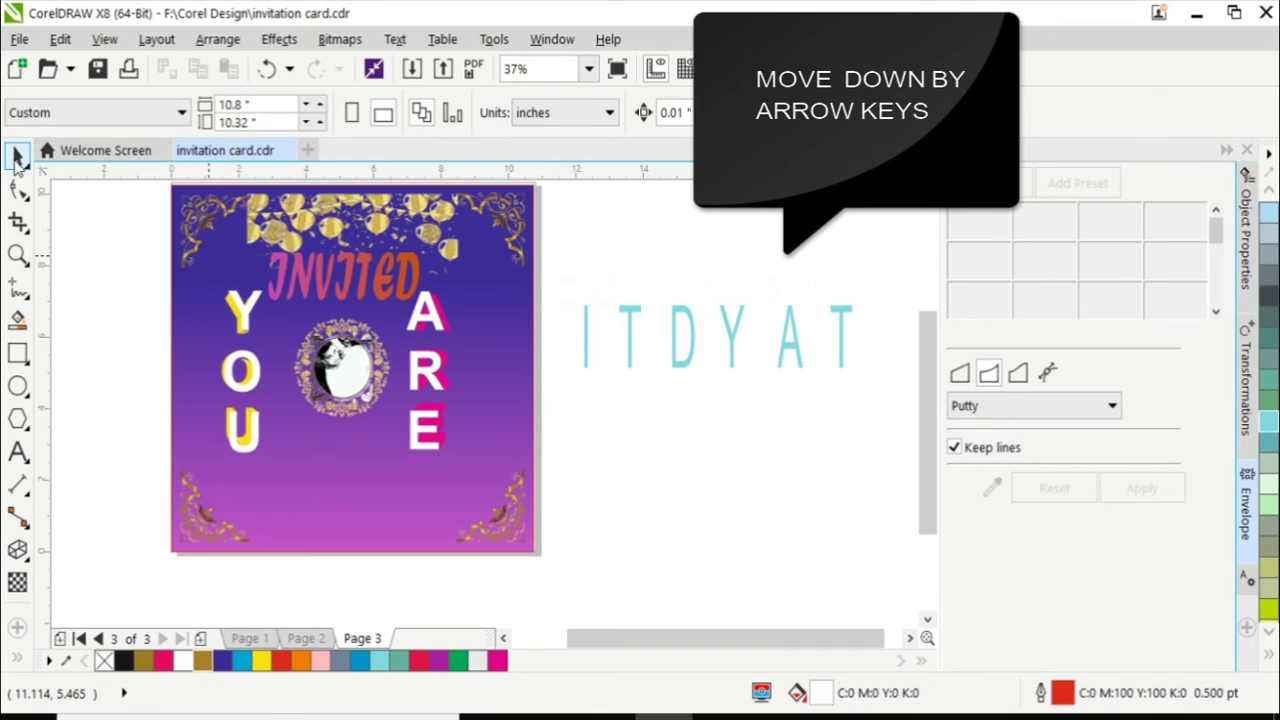
mouse_move(900, 261)
mouse_down()
mouse_move(825, 367)
mouse_move(542, 445)
mouse_up()
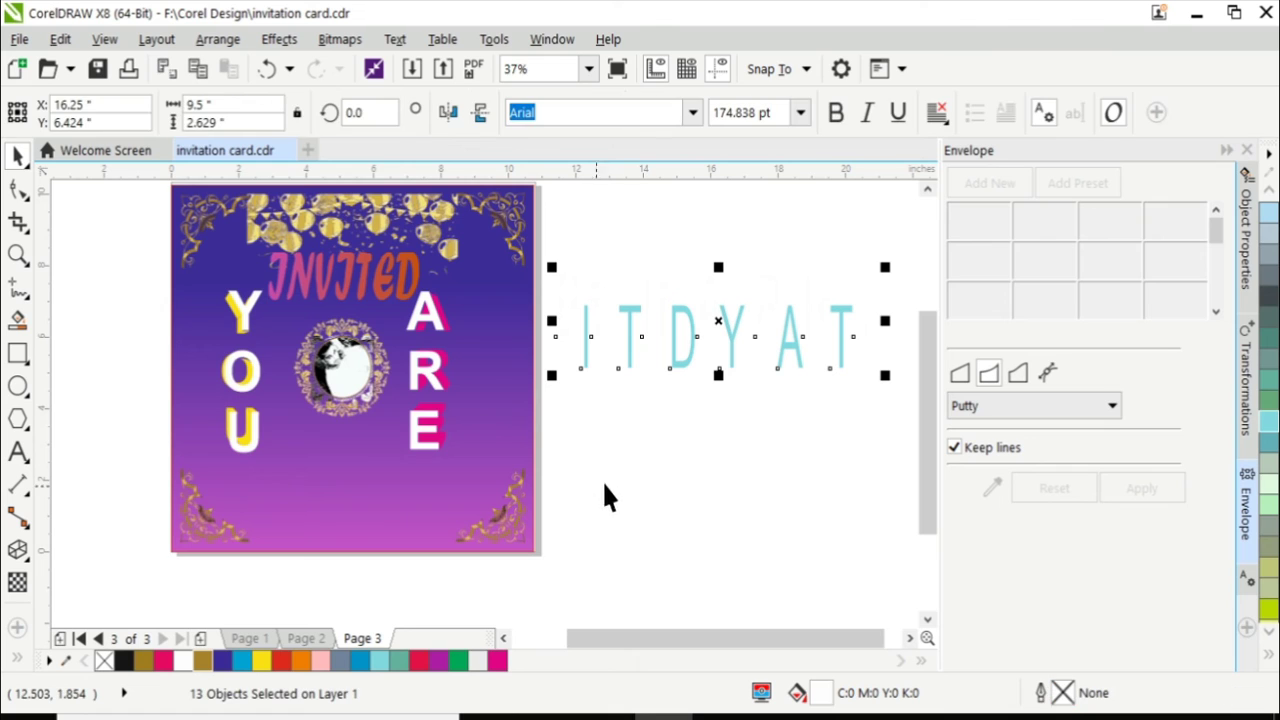
right_click(718, 323)
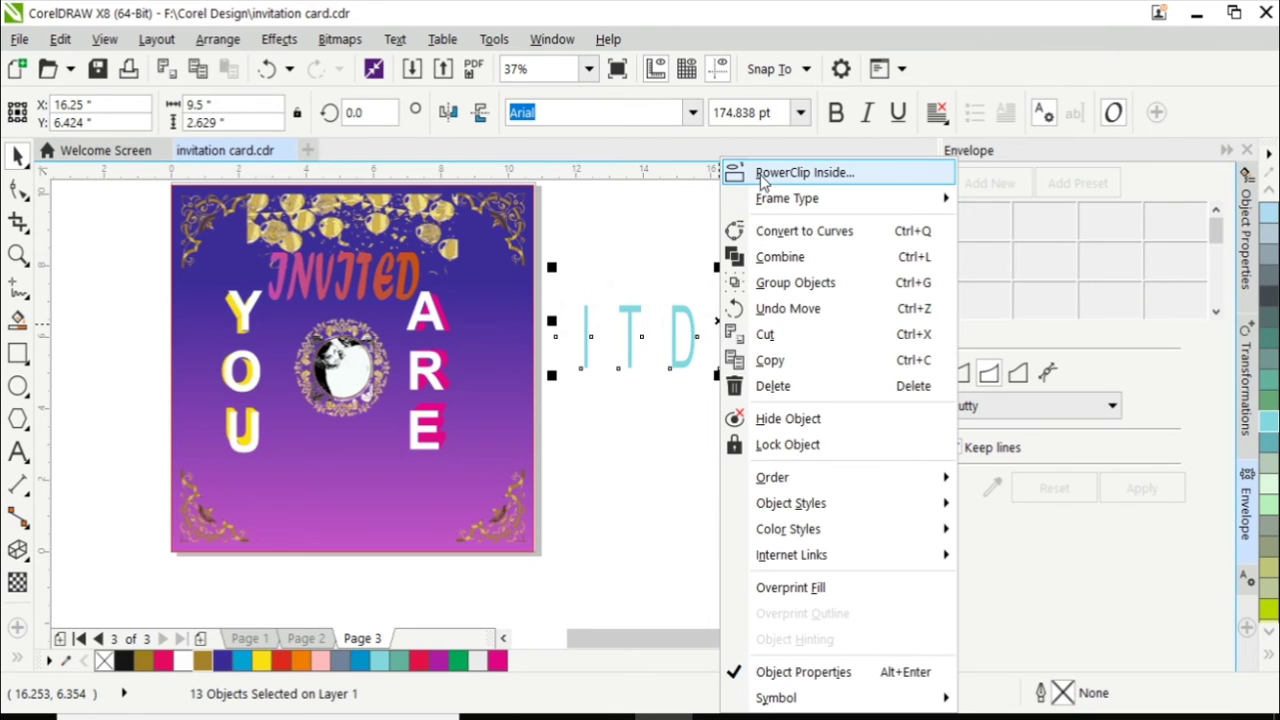
click(789, 283)
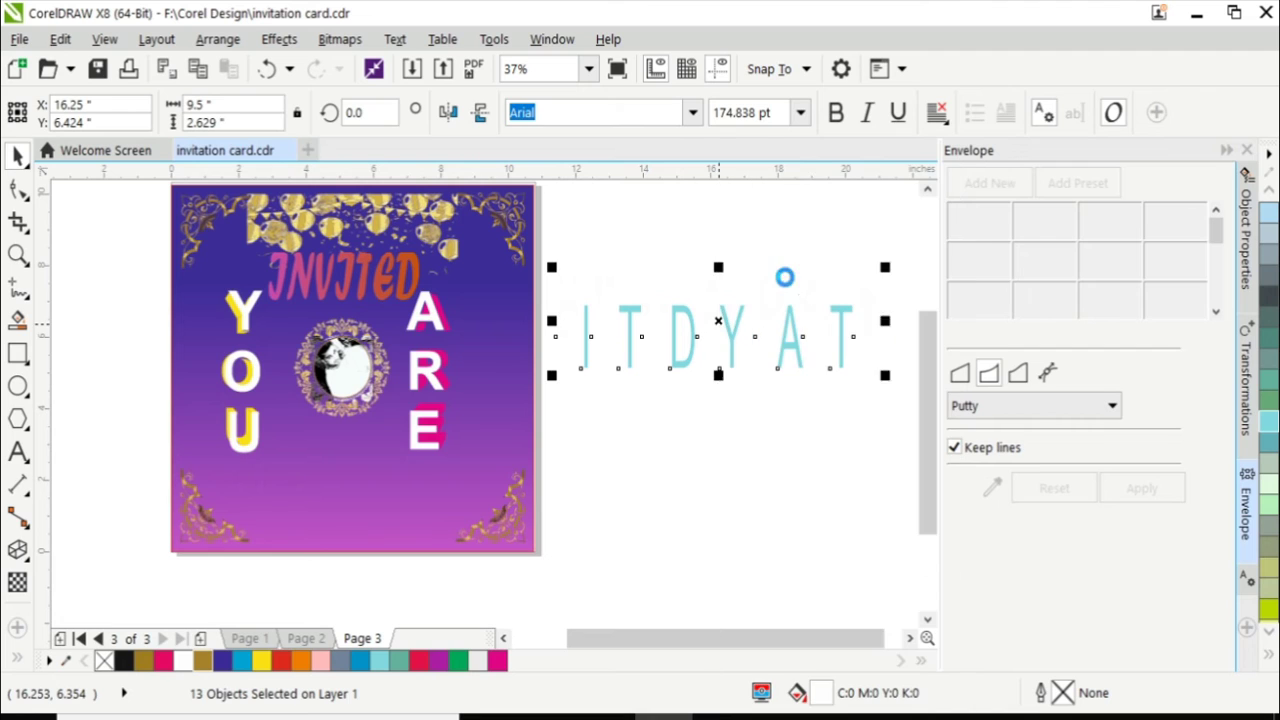
PowerClip the lettering group inside the purple card and open its contents for editing.
right_click(726, 324)
click(651, 243)
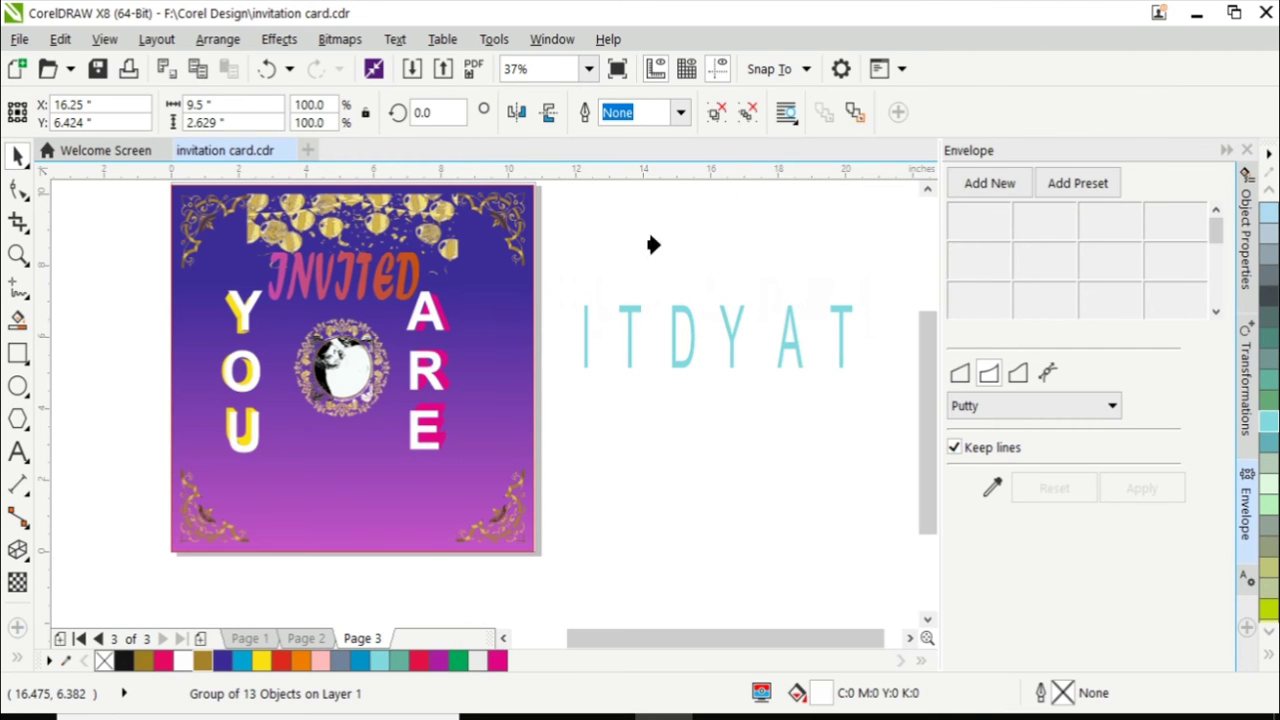
click(299, 483)
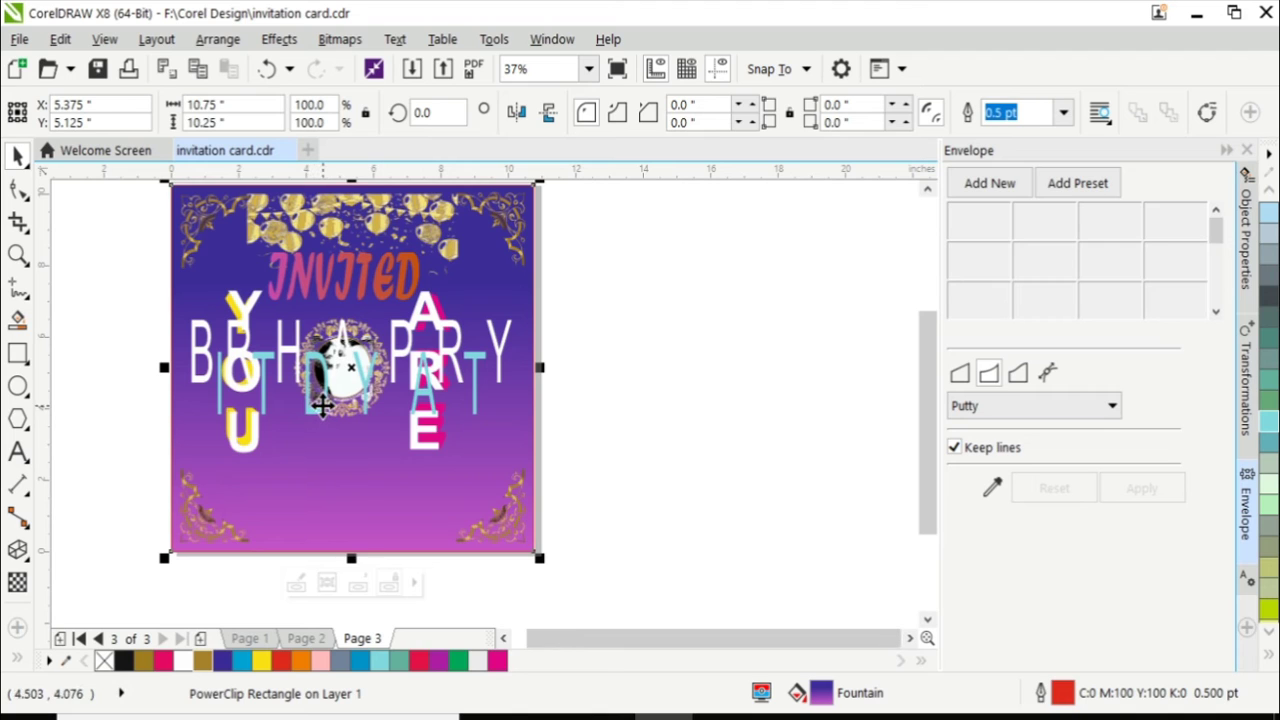
click(296, 582)
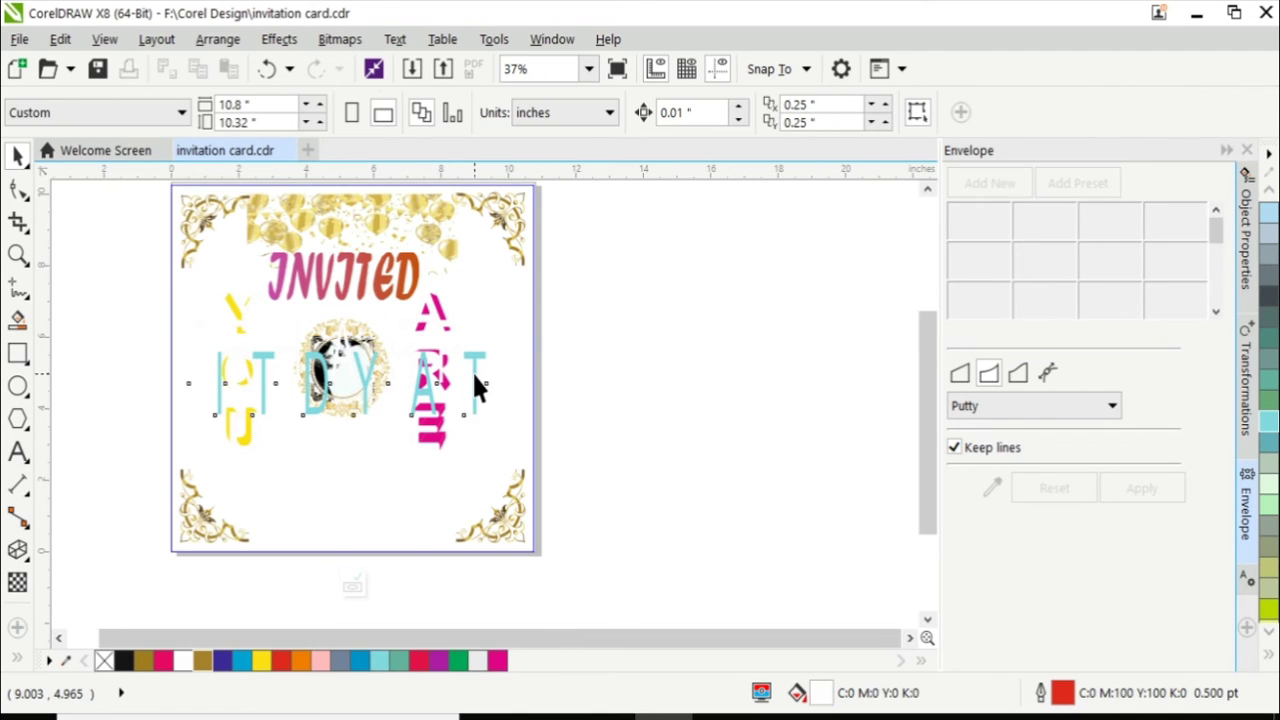
Move BIRTHDAY PARTY low on the card, shrink it to 5.421 x 1.5 inches, and stop editing.
click(474, 378)
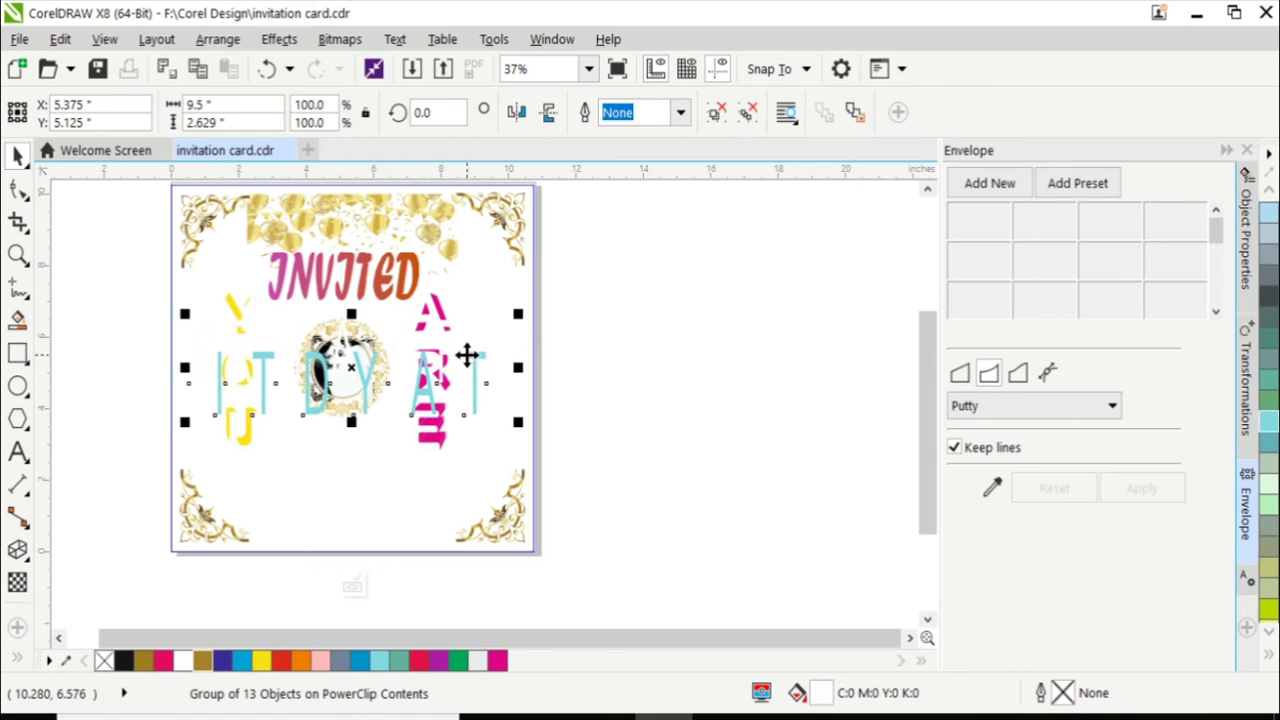
drag(497, 369, 500, 465)
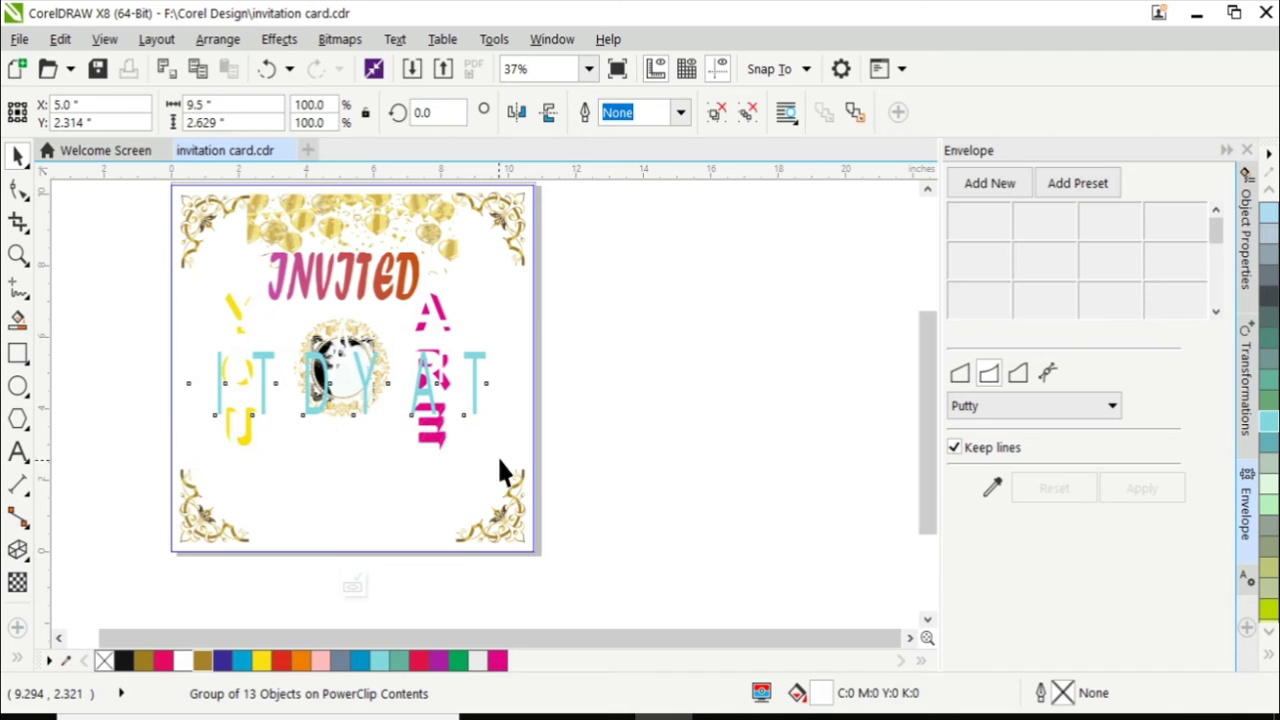
drag(507, 418, 394, 455)
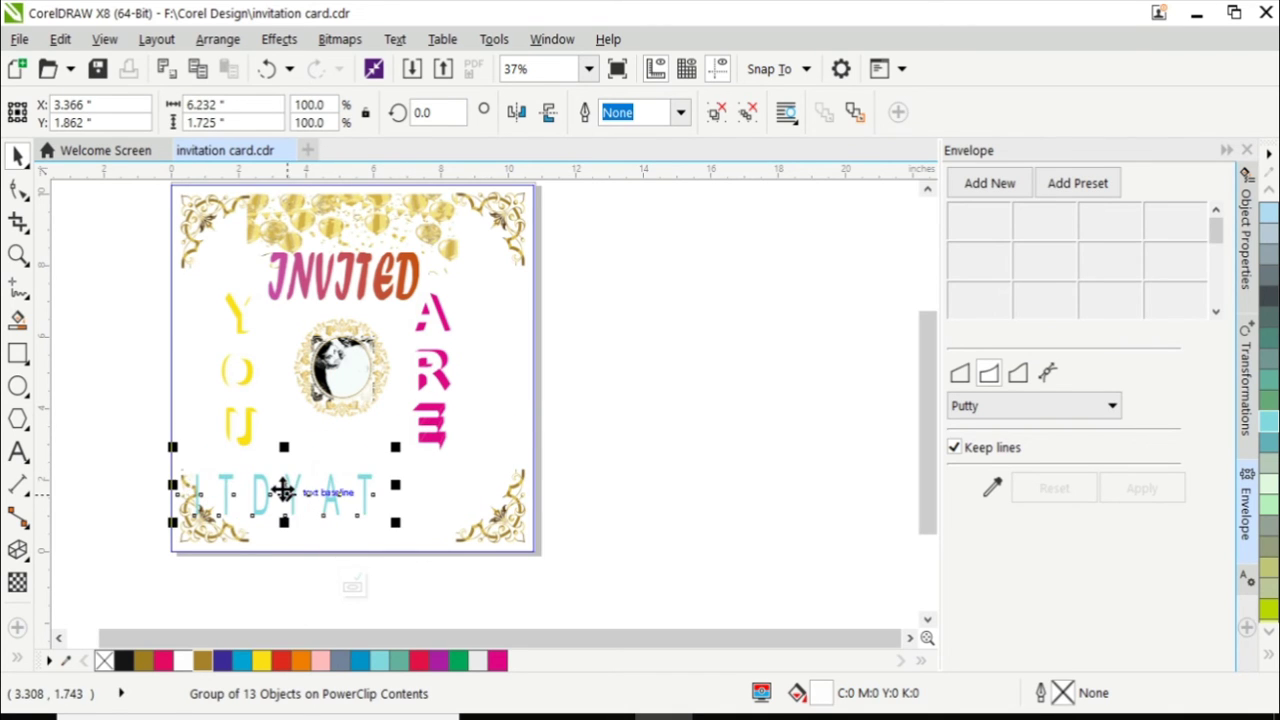
mouse_move(284, 489)
mouse_down()
mouse_move(352, 499)
mouse_move(346, 508)
mouse_up()
drag(449, 448, 422, 456)
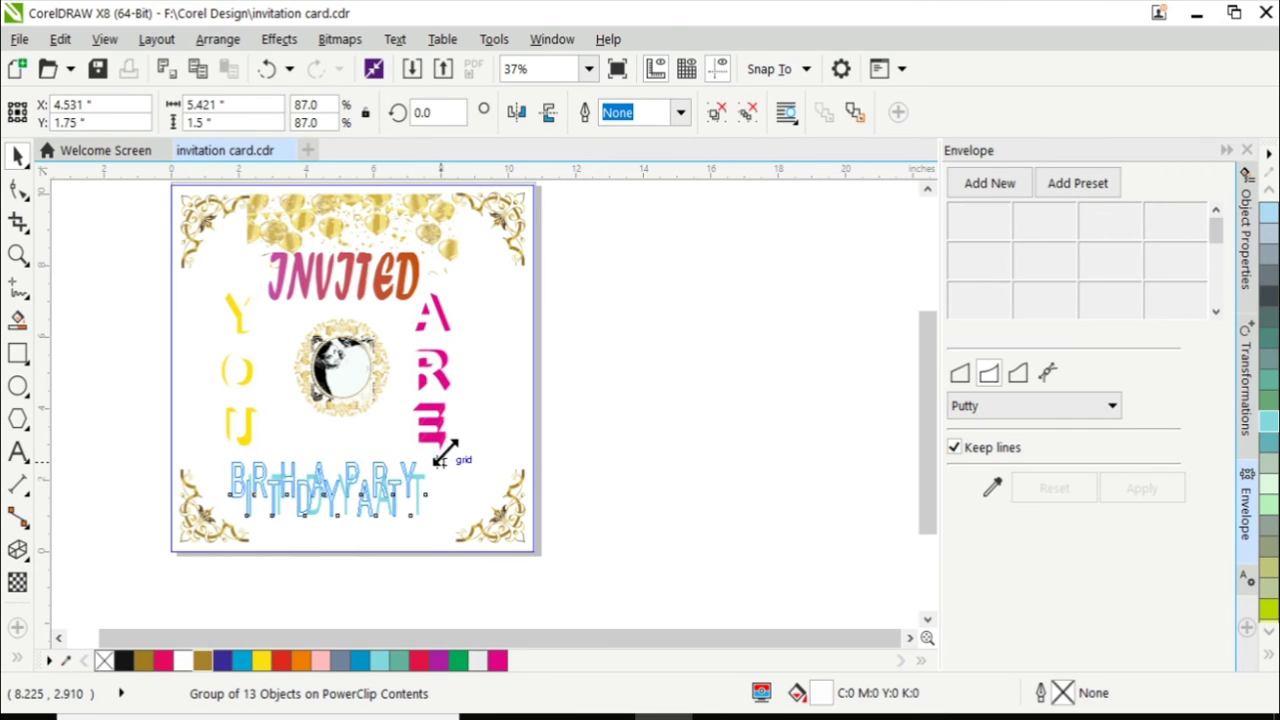
mouse_move(323, 497)
mouse_down()
mouse_move(348, 490)
mouse_move(351, 506)
mouse_move(343, 491)
mouse_up()
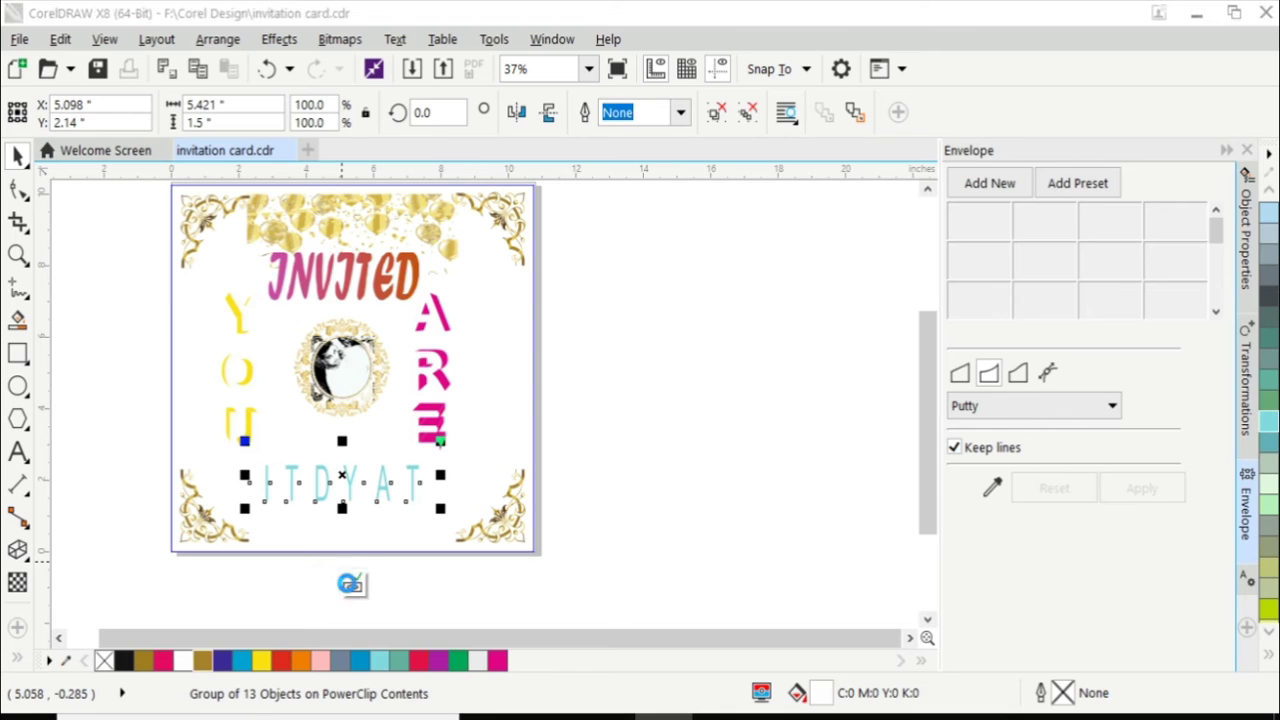
click(350, 583)
click(357, 585)
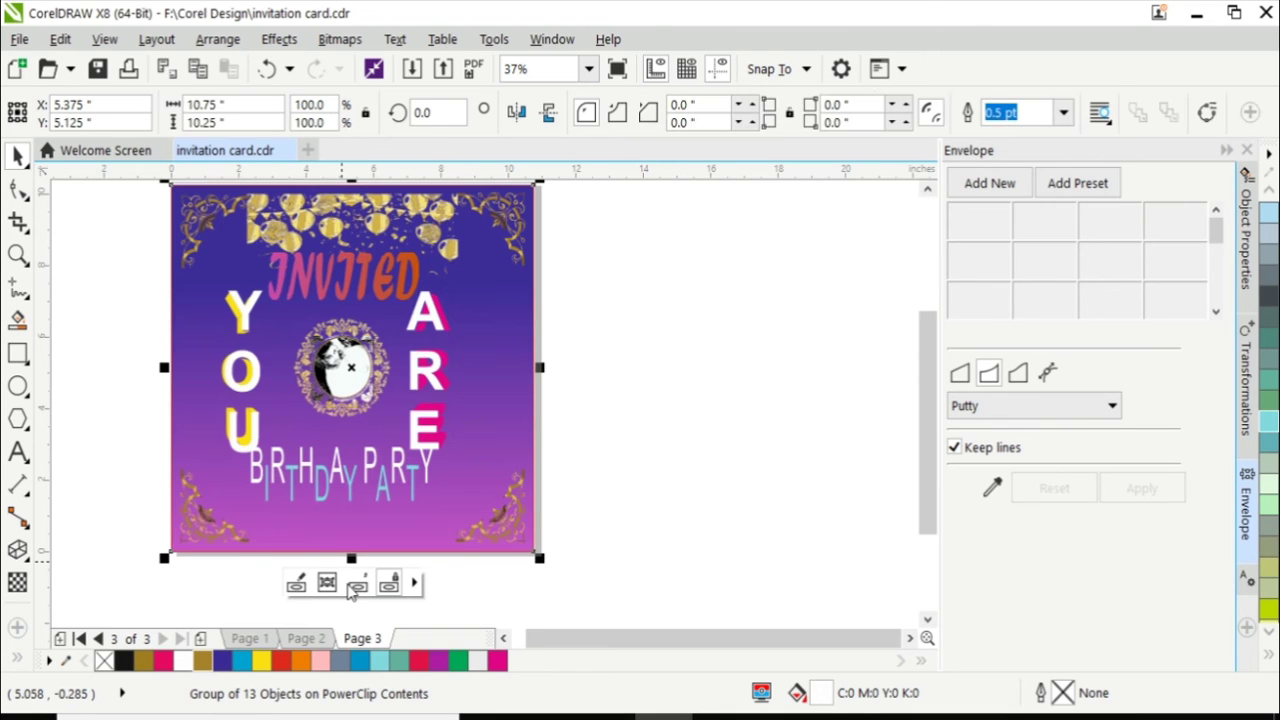
Type the word ON as new Arial text beside the card.
click(684, 385)
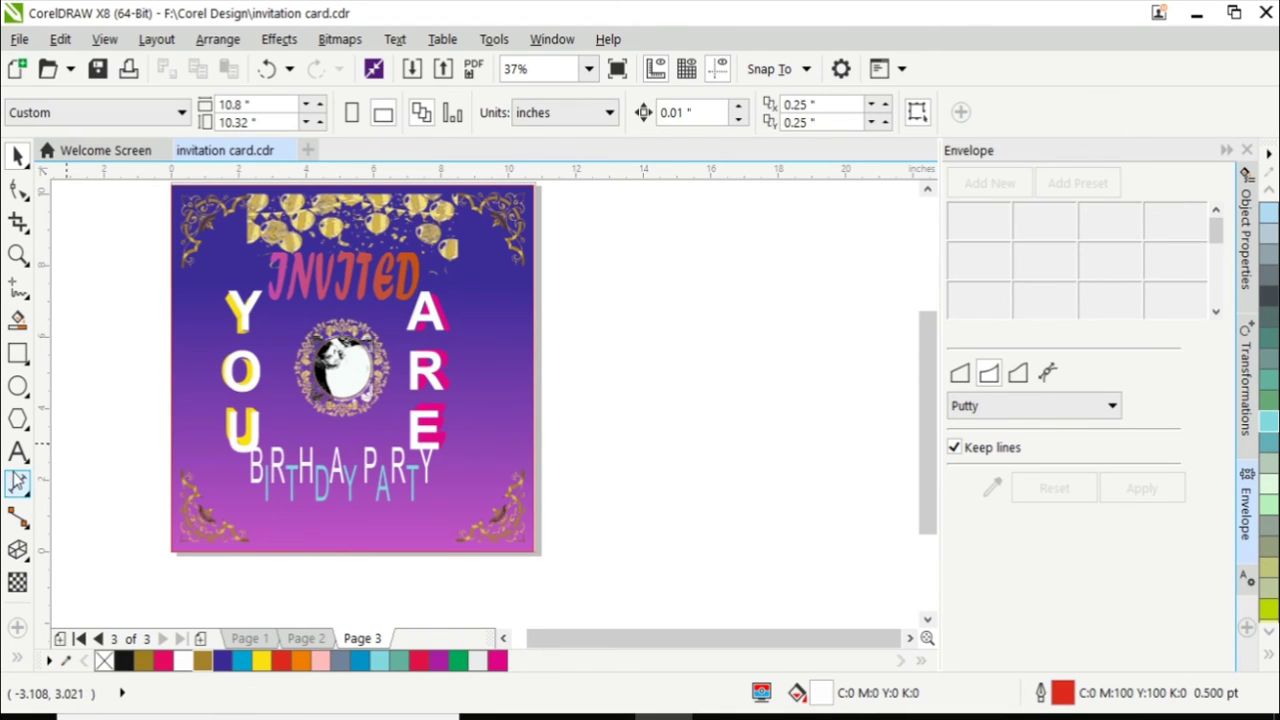
click(17, 452)
click(728, 405)
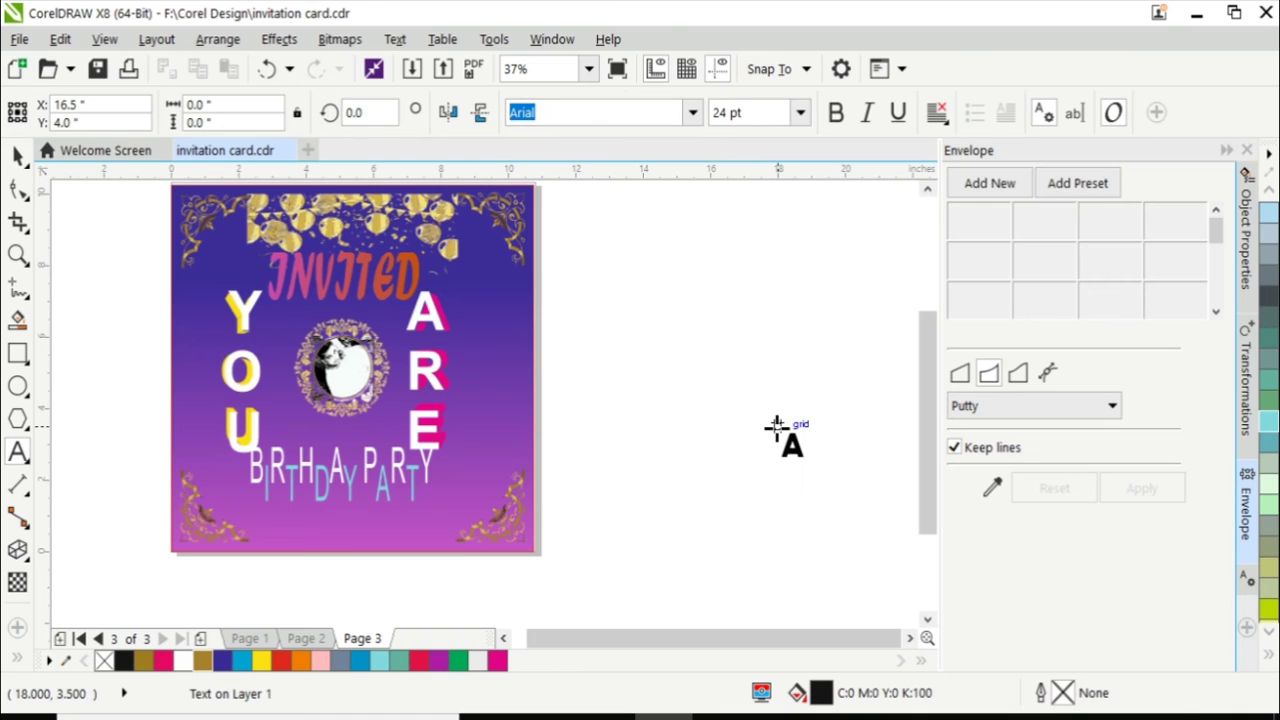
text(oON)
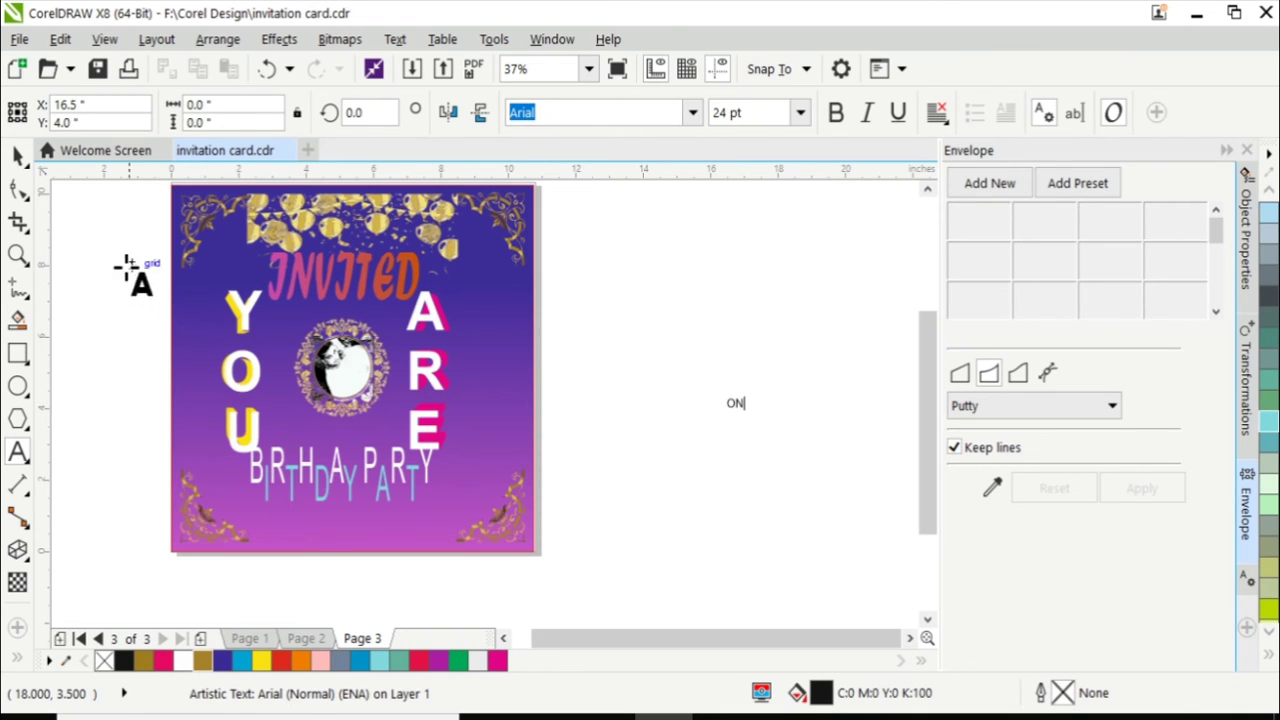
key(Escape)
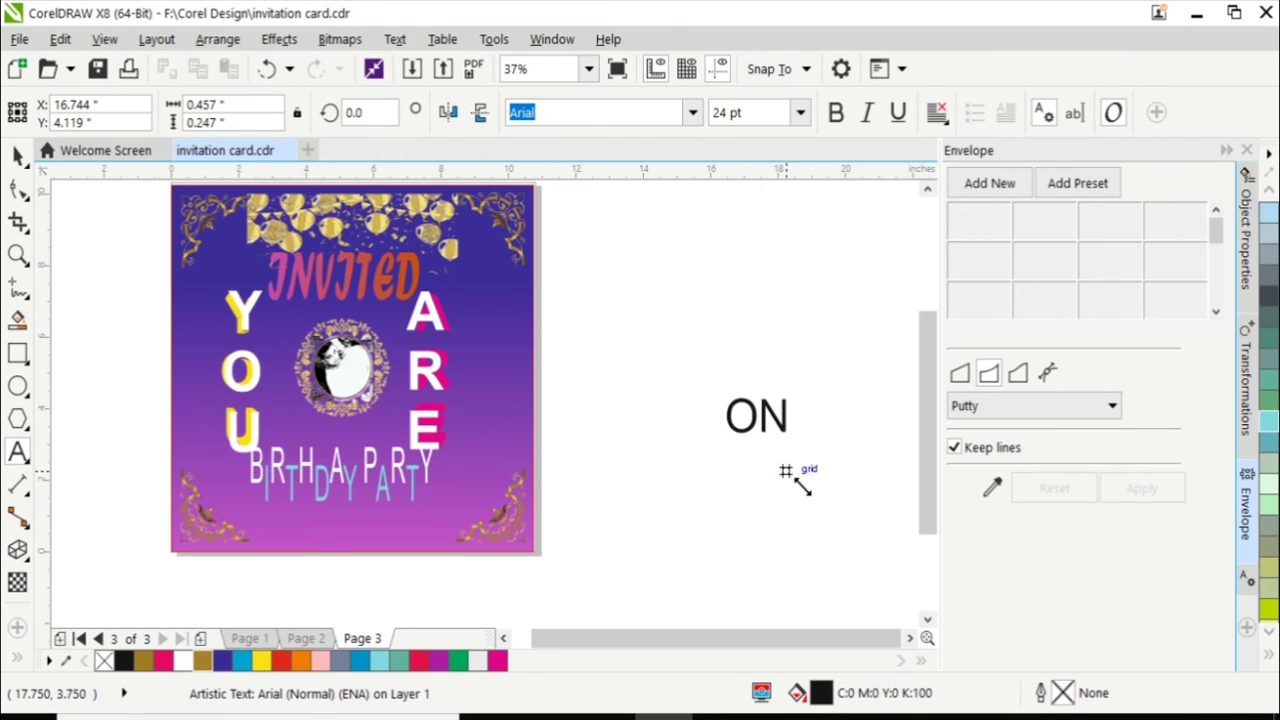
key(ctrl+a)
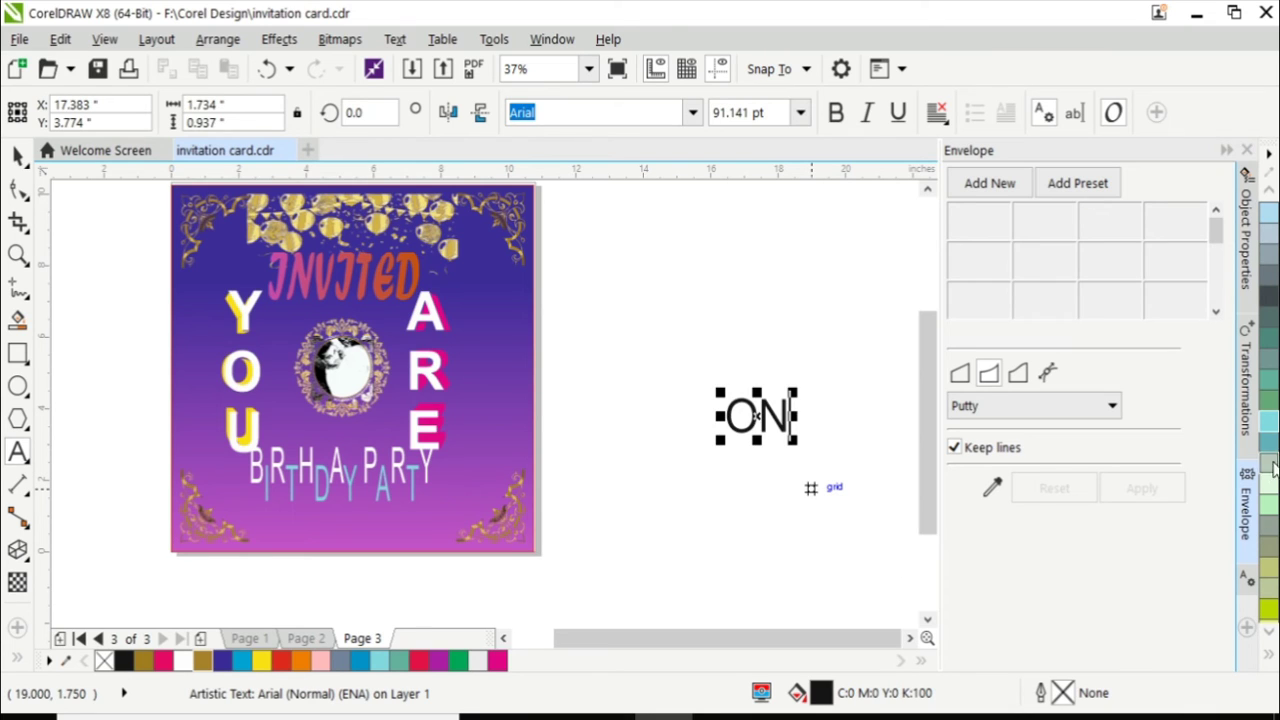
Colour ON light teal and enlarge it to about 104 pt.
click(1270, 425)
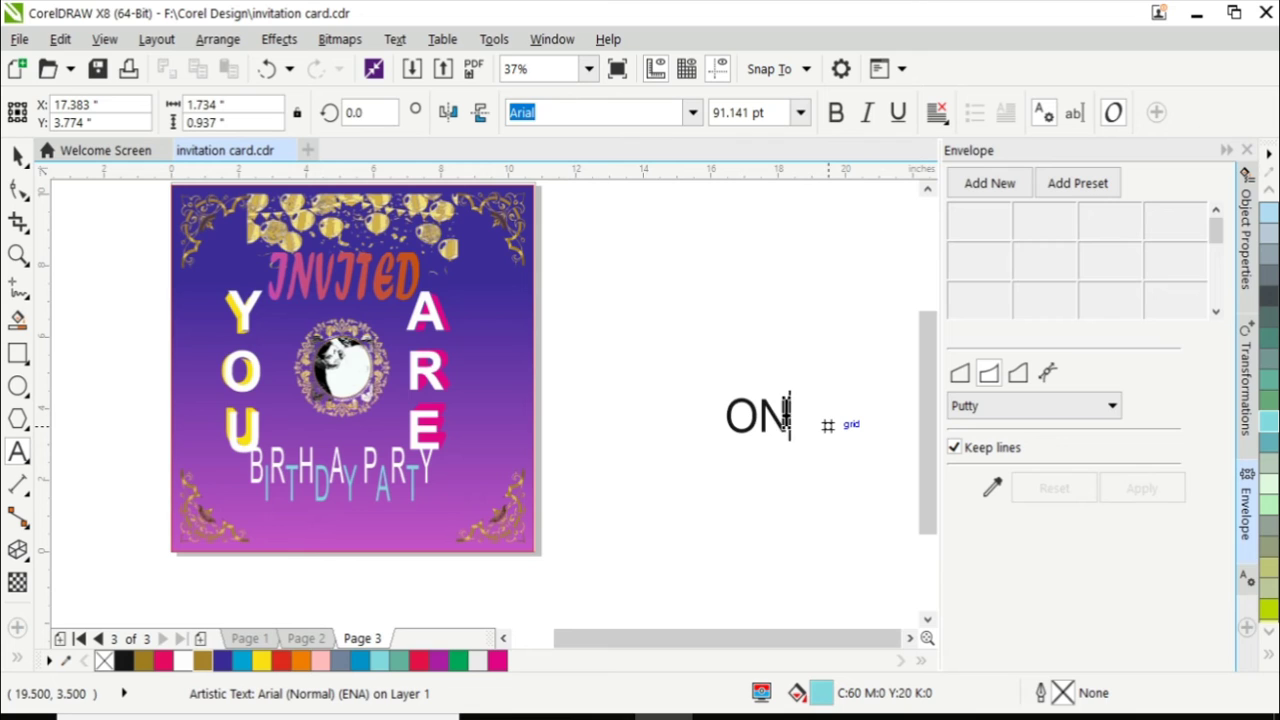
drag(789, 414, 727, 416)
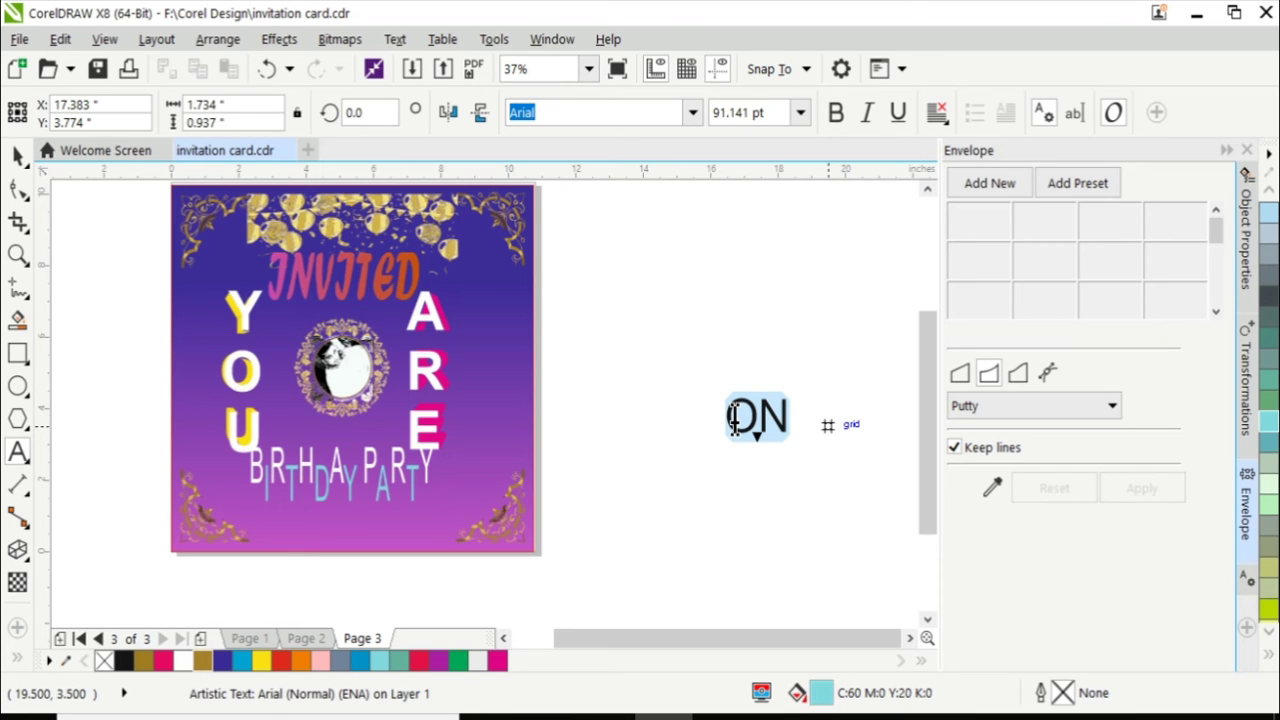
click(1270, 428)
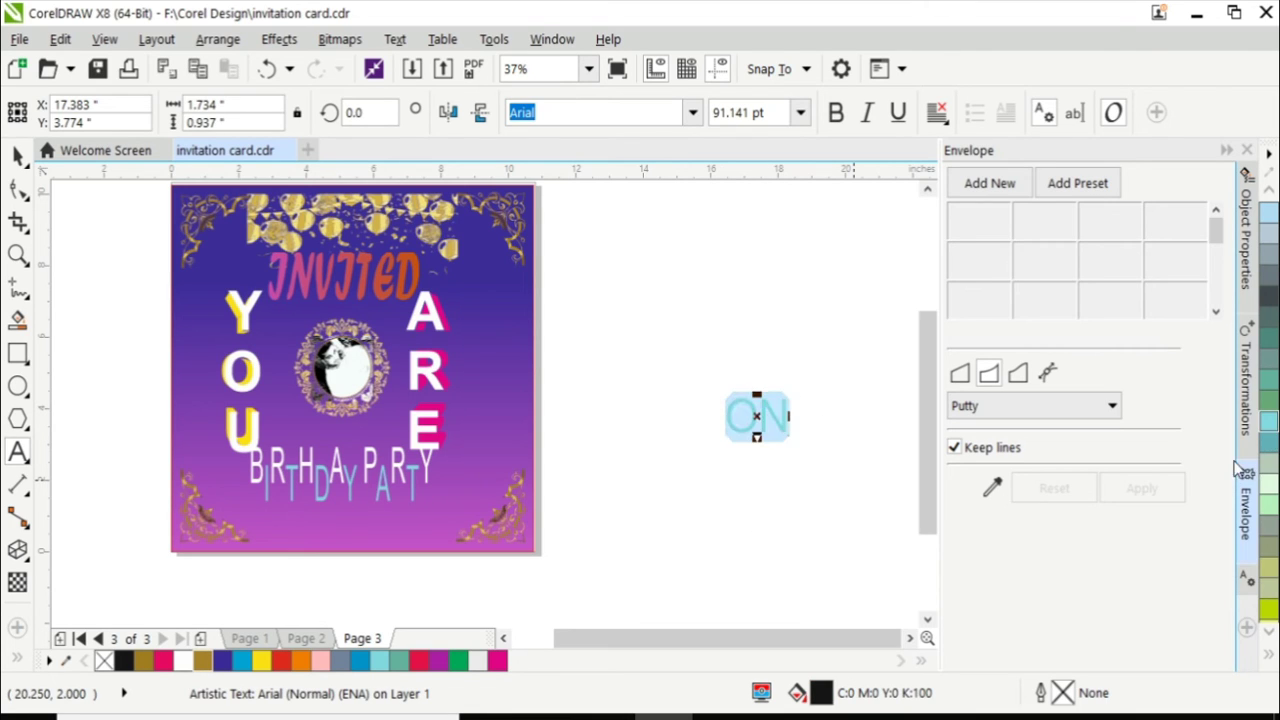
click(18, 155)
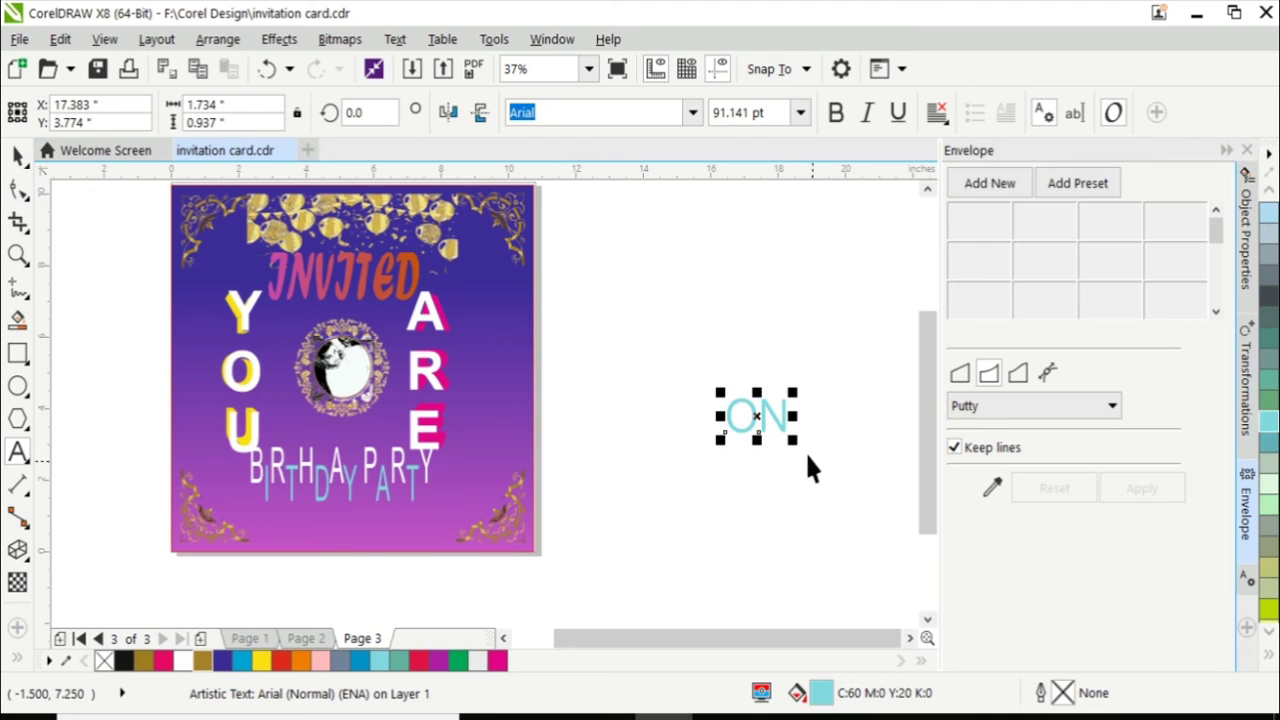
drag(792, 440, 802, 446)
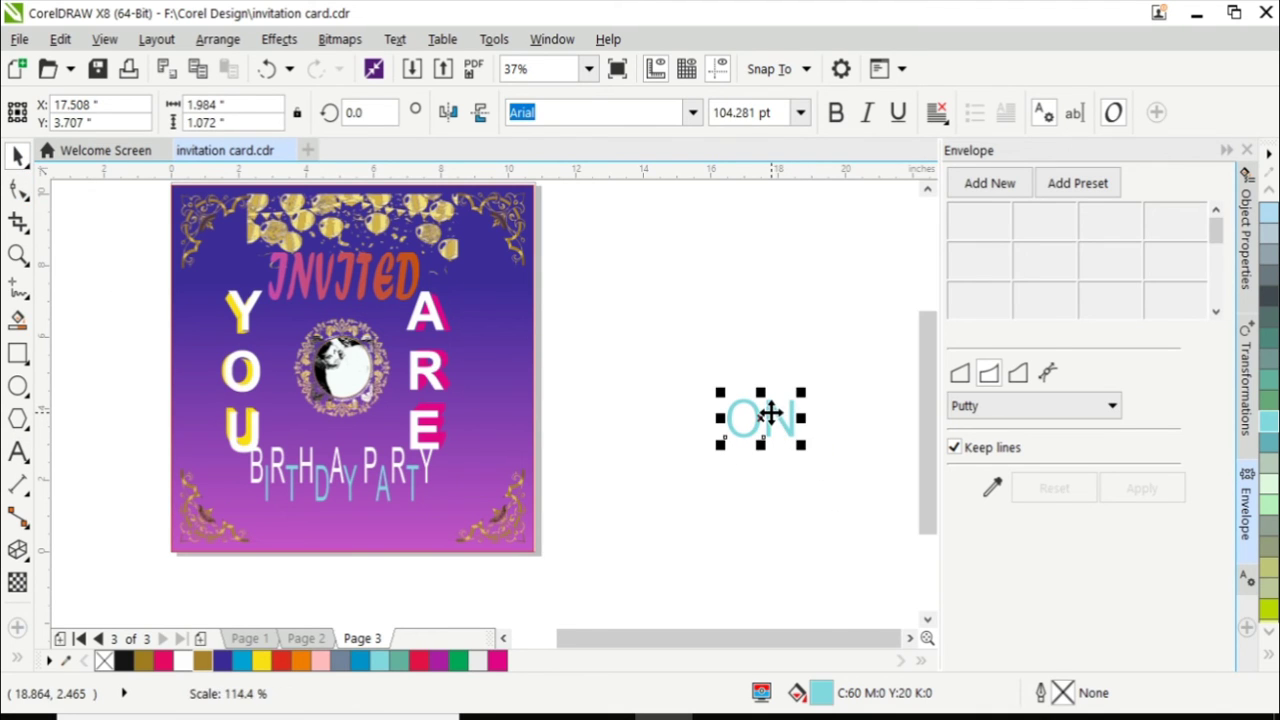
right_click(770, 413)
click(120, 608)
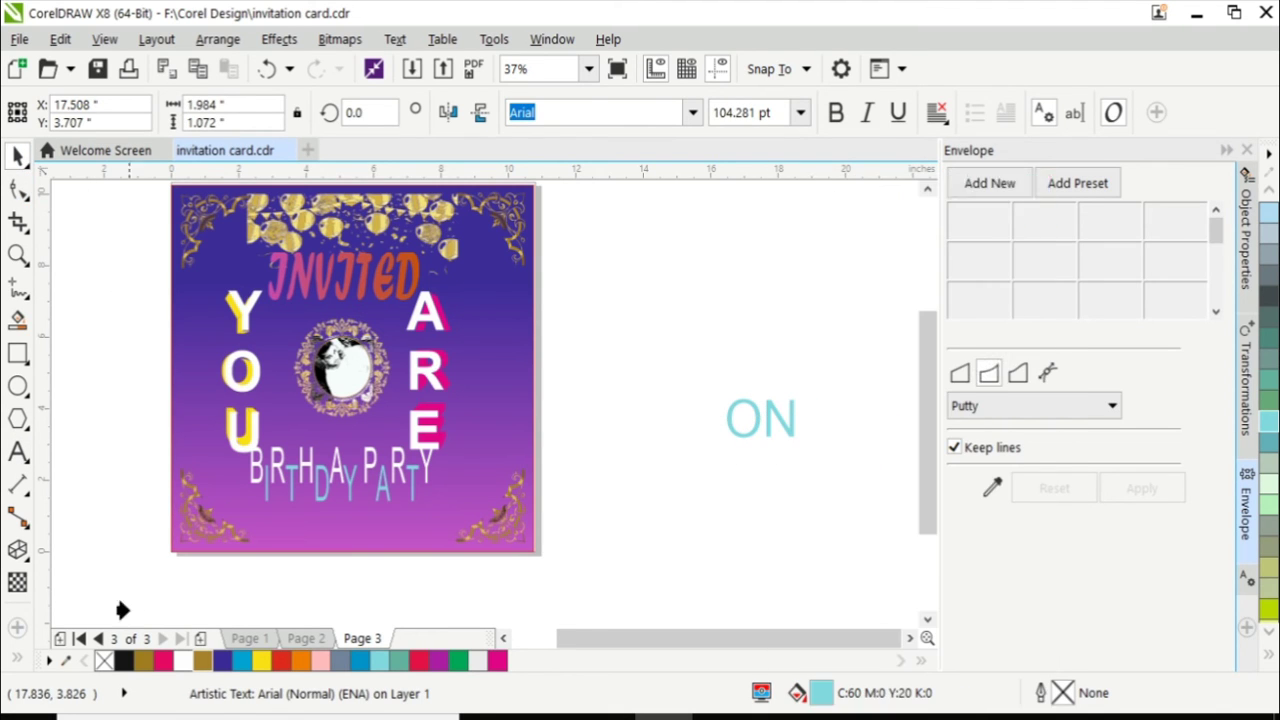
Clip ON inside the card and shrink it to 24.324 pt just beneath BIRTHDAY PARTY.
shift+click(310, 532)
key(p)
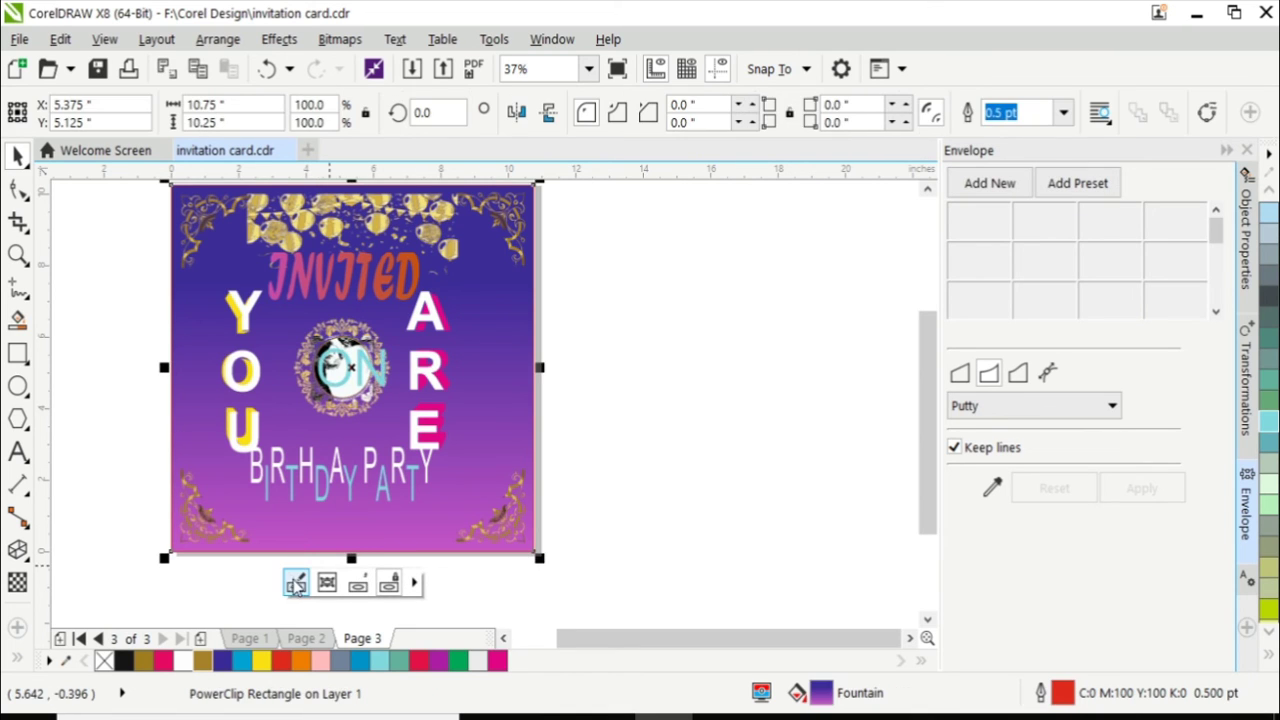
click(296, 583)
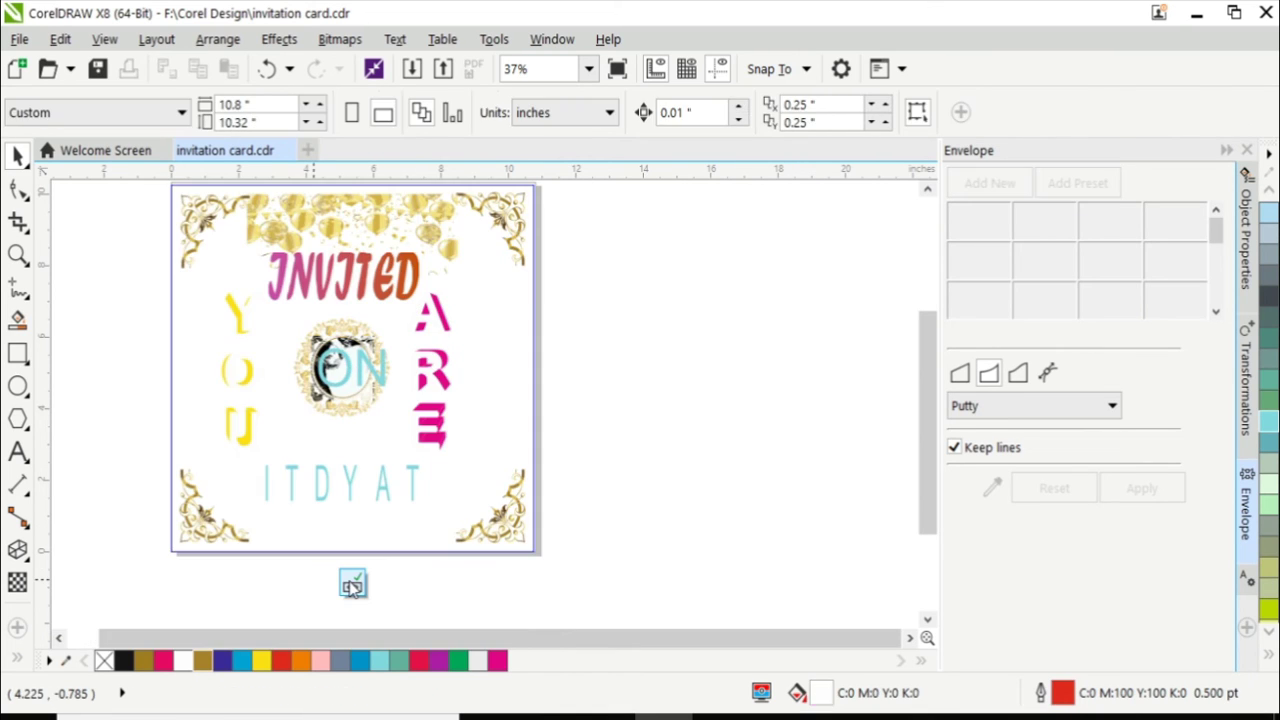
click(358, 354)
mouse_move(389, 360)
mouse_down()
mouse_move(368, 364)
mouse_move(352, 505)
mouse_move(340, 505)
mouse_up()
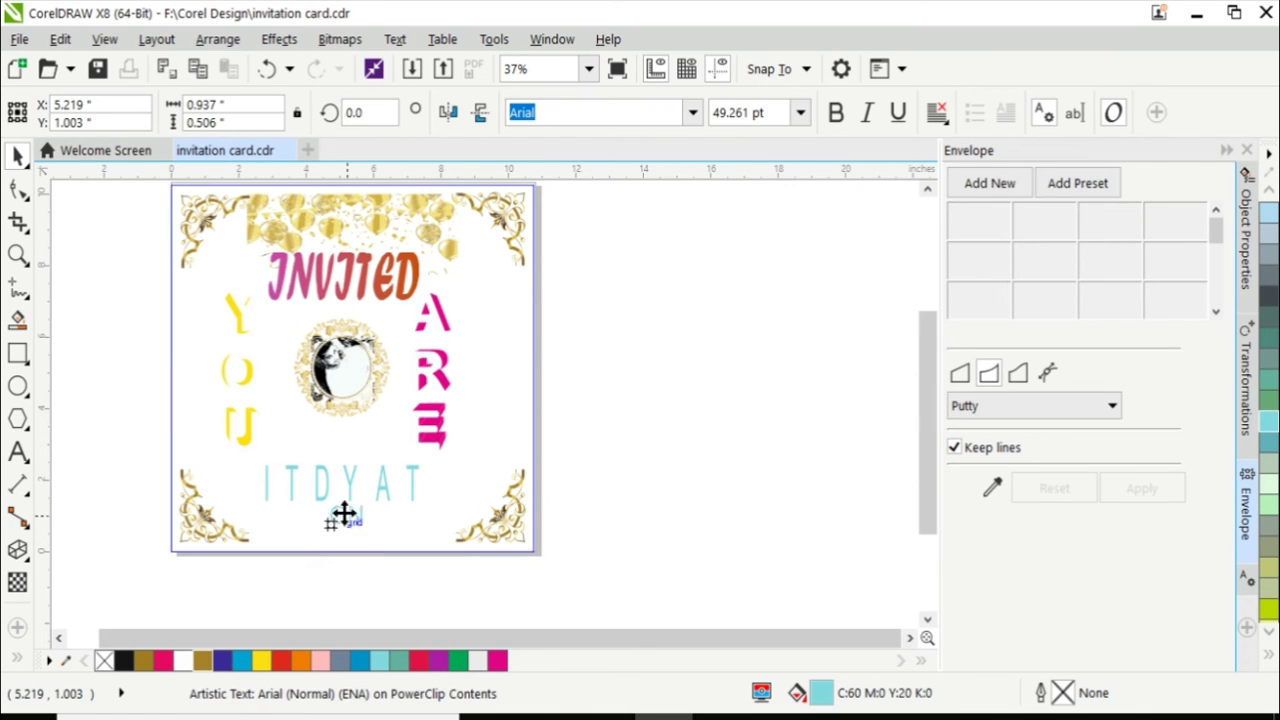
drag(358, 533, 415, 565)
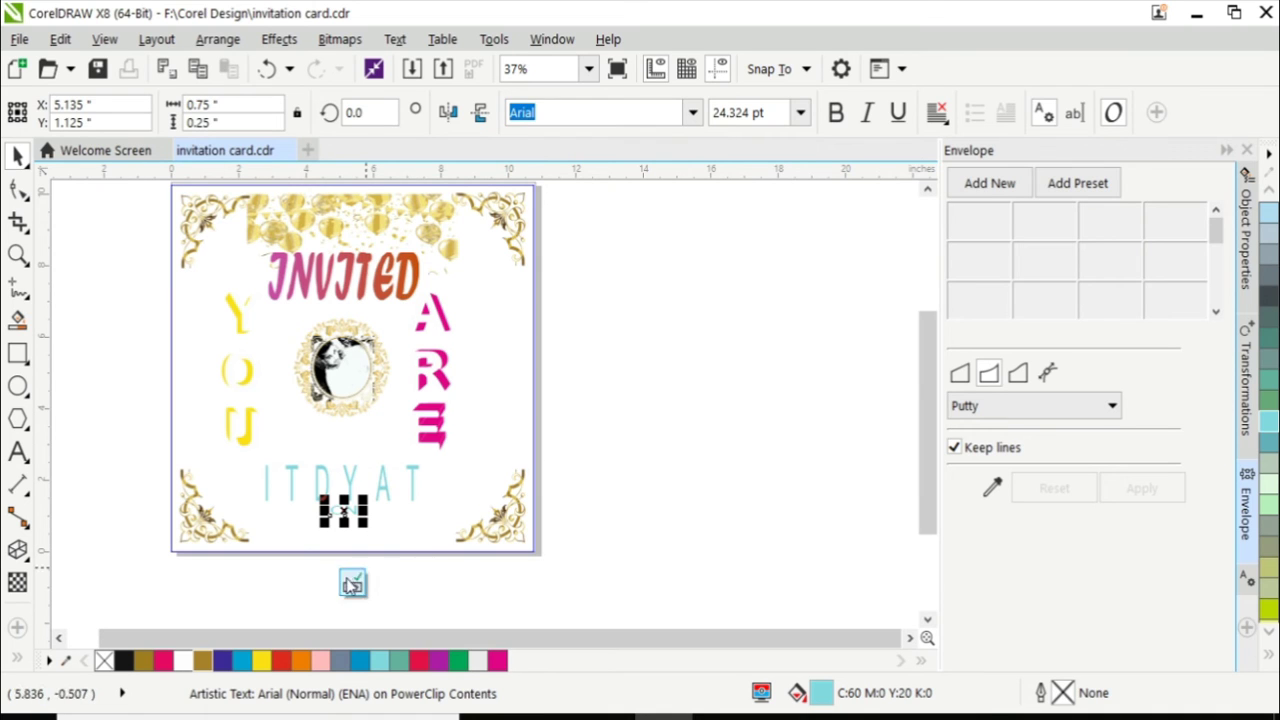
click(437, 575)
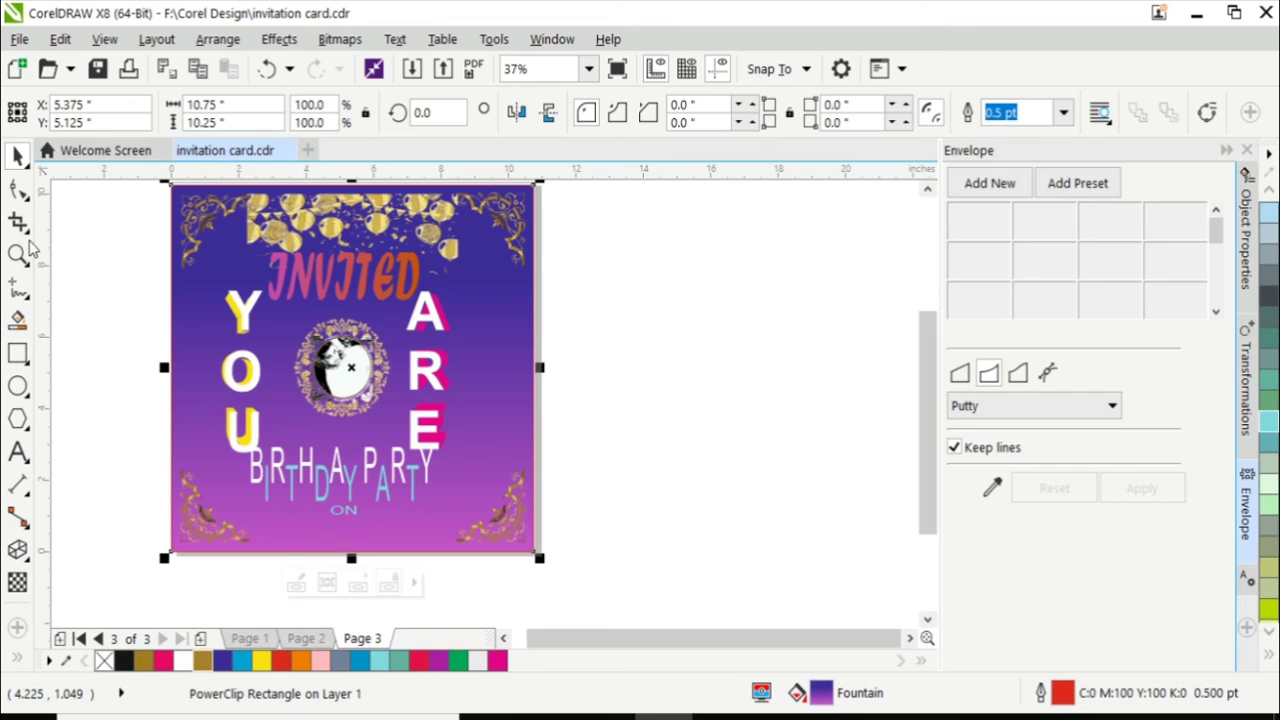
Type the 24 pt details '20 OCT 7:00 PM TO 11:00PM' above HEENA GARDEN AJMER.
click(18, 453)
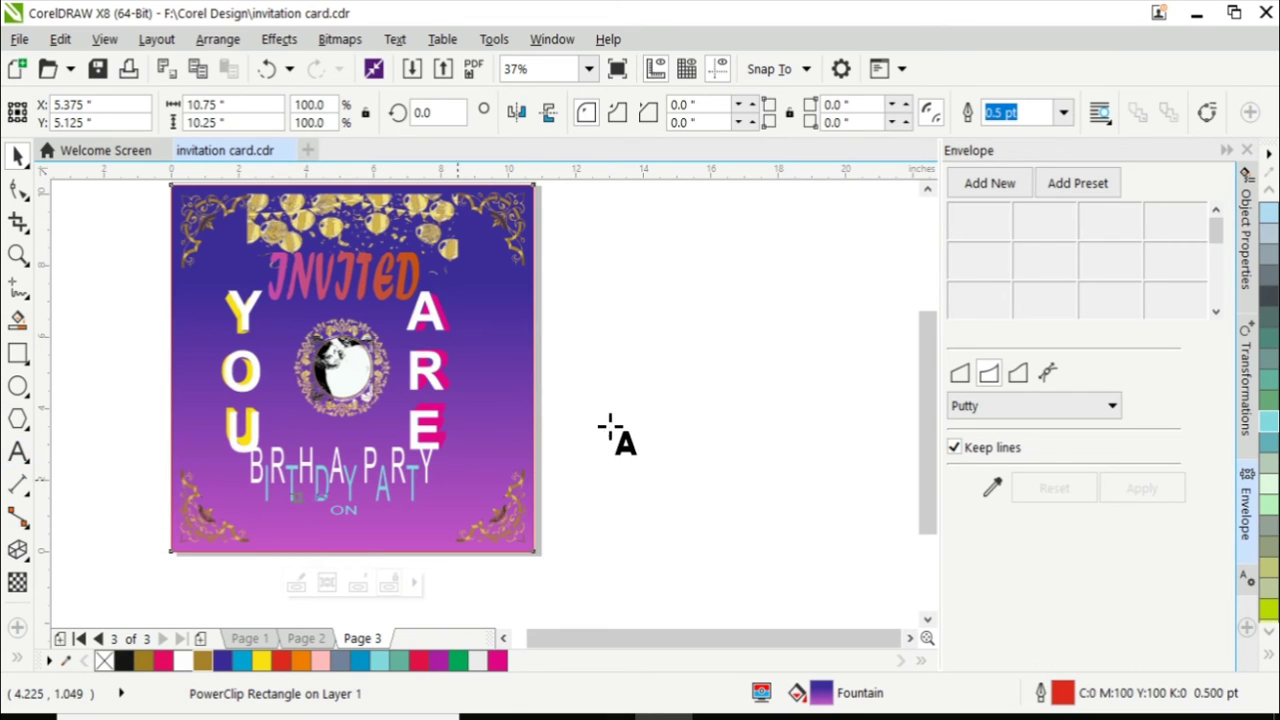
click(609, 313)
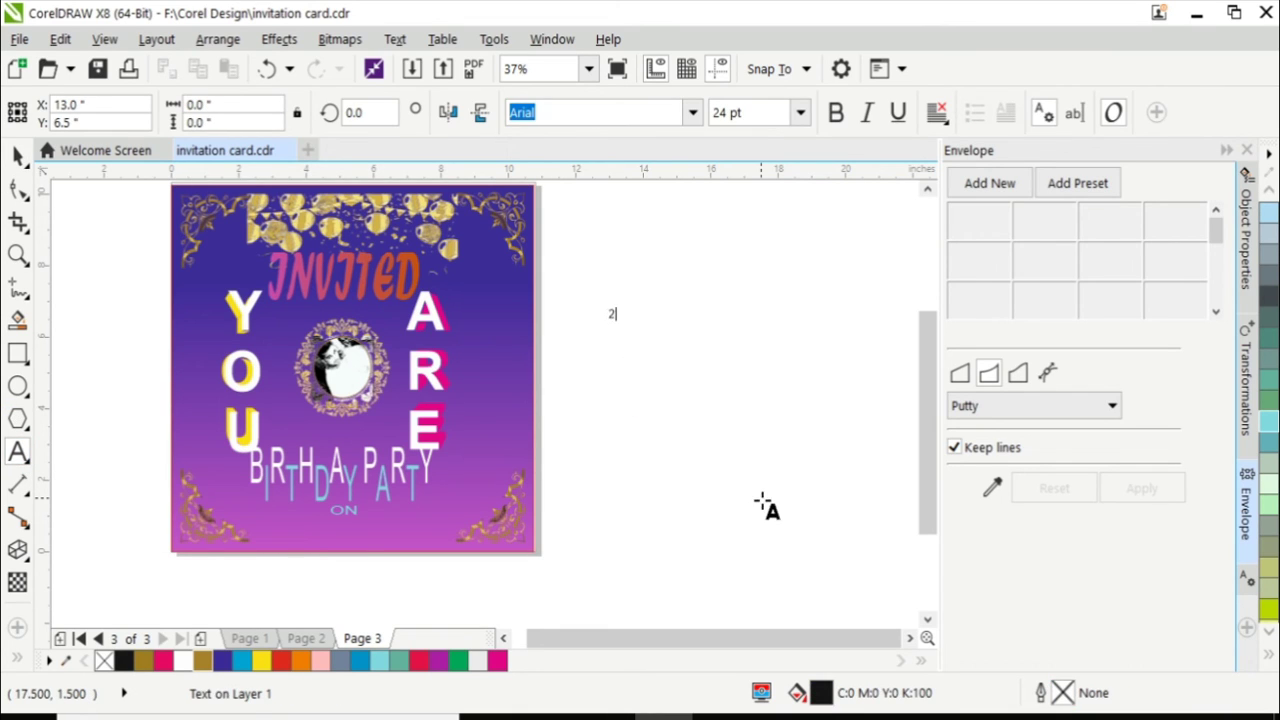
text(20 OCT SUNDAY)
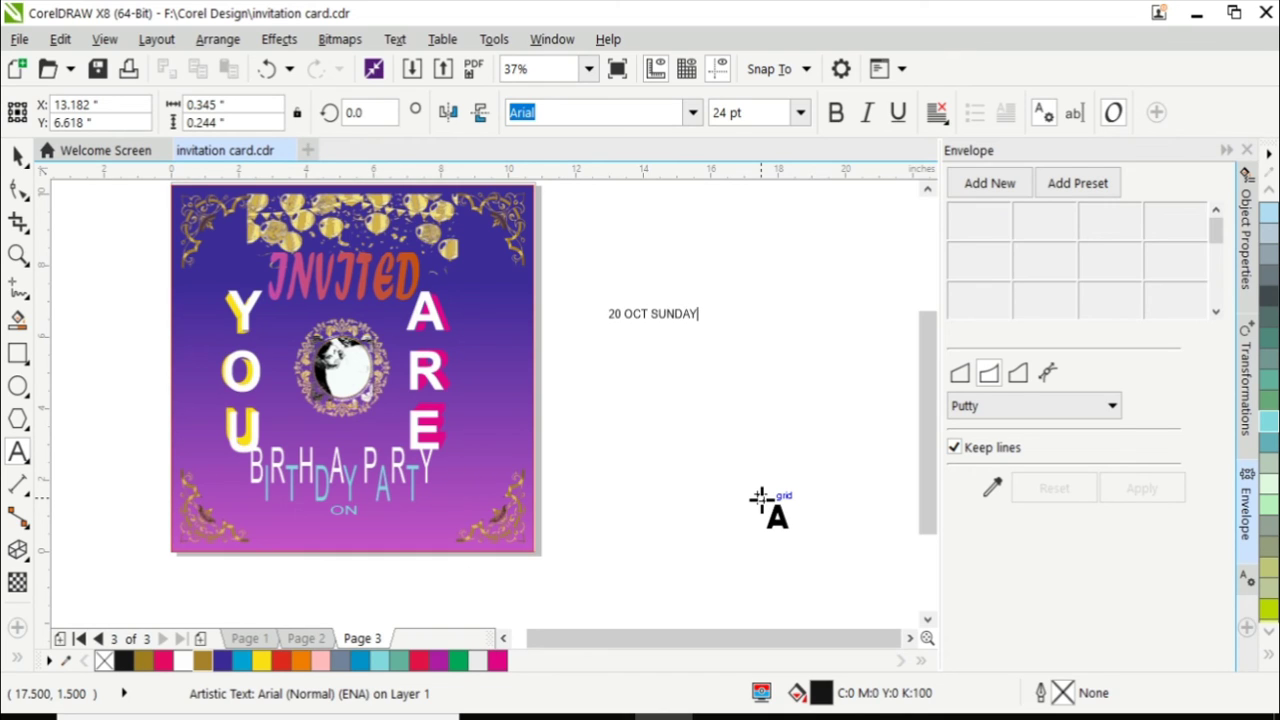
key(BackSpace)
key(BackSpace)
text(7:PM TO)
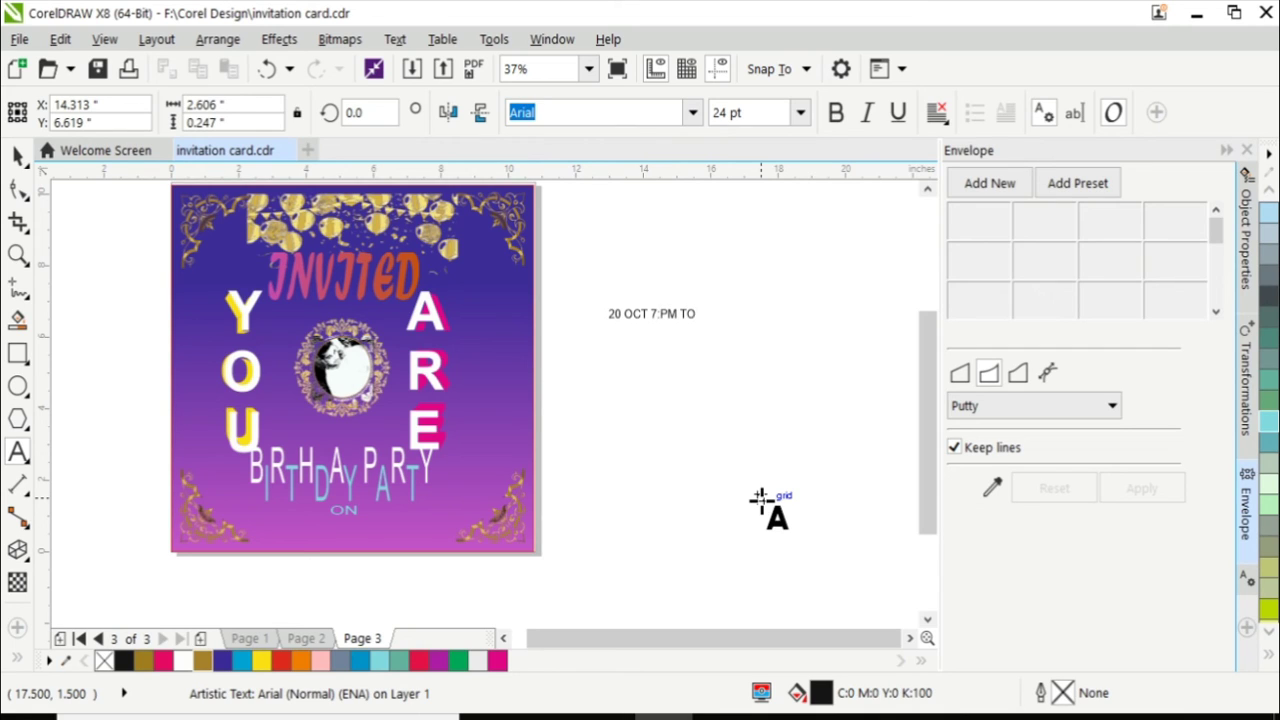
text(00)
text(HEENA GARDEN AJMER)
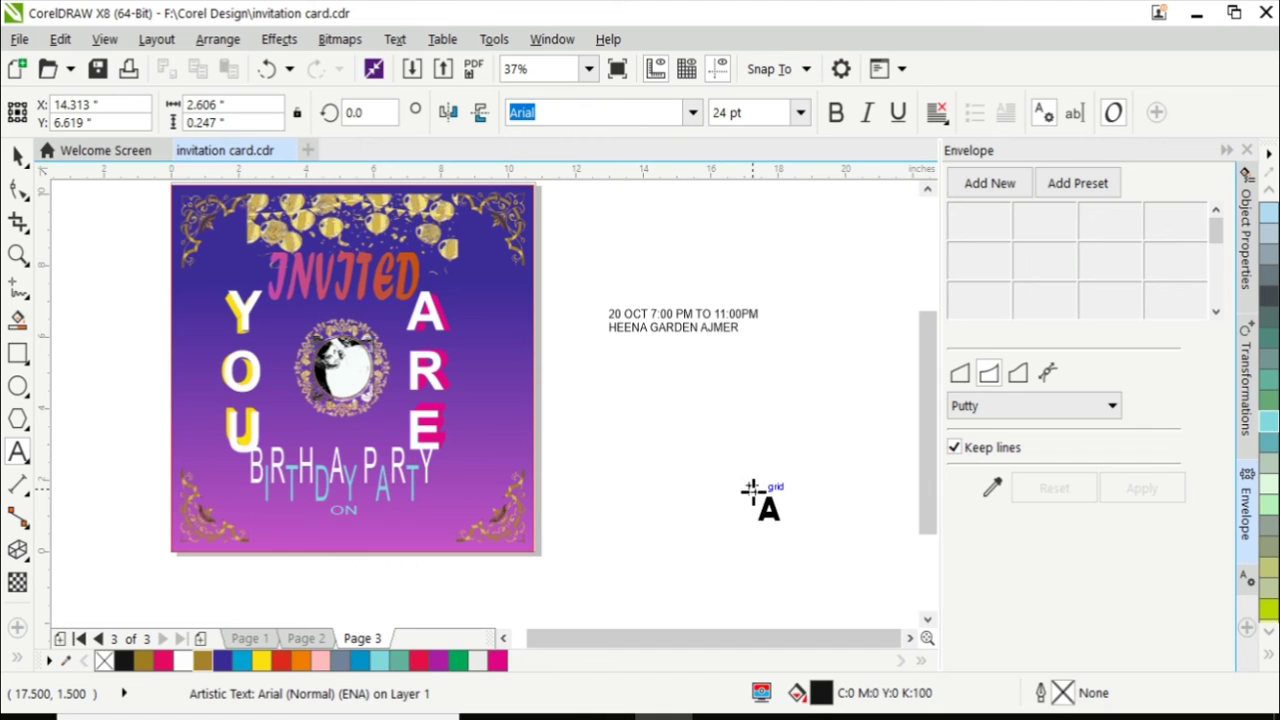
key(Escape)
Stretch the details text much taller and move the date line up and right.
click(20, 160)
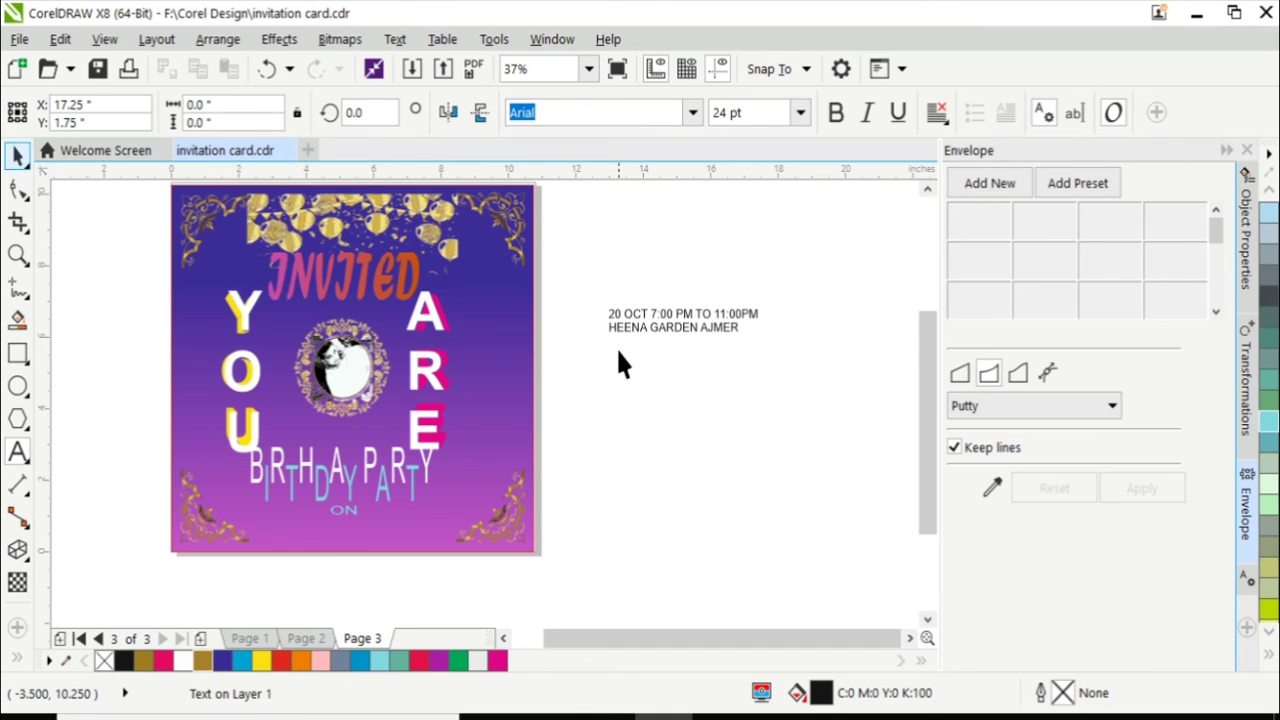
click(634, 318)
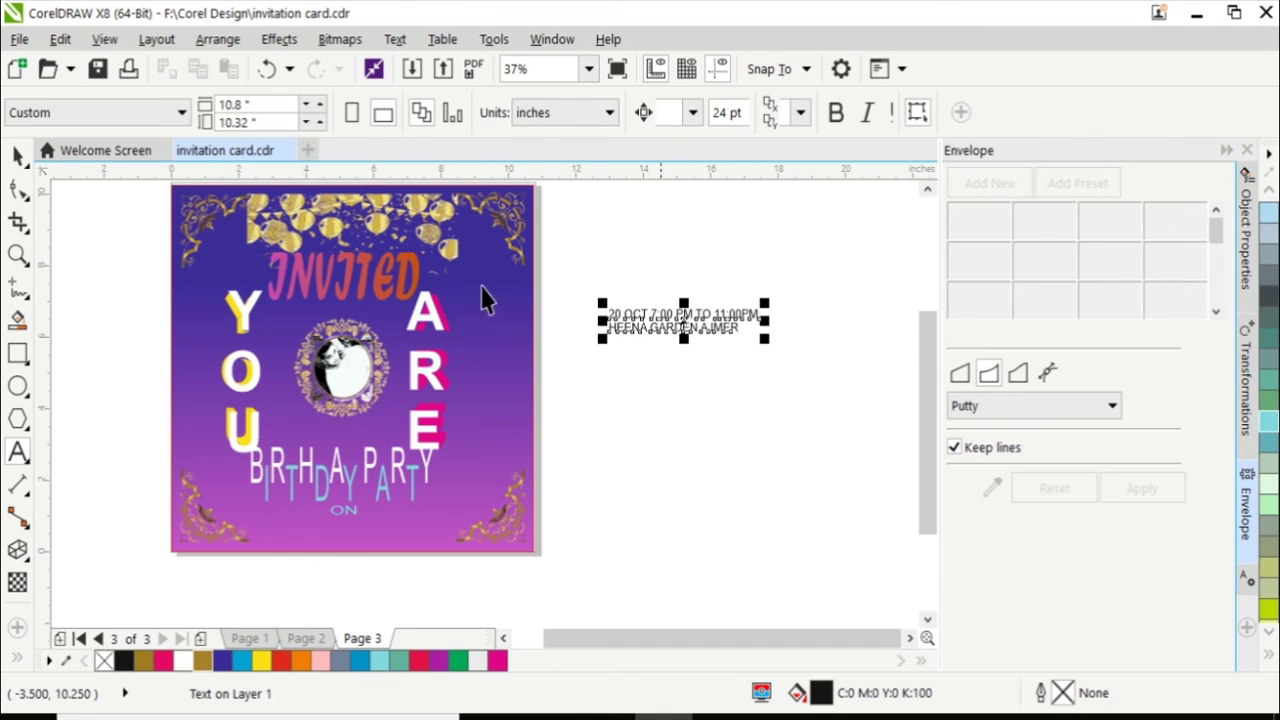
click(155, 39)
click(217, 39)
key(Escape)
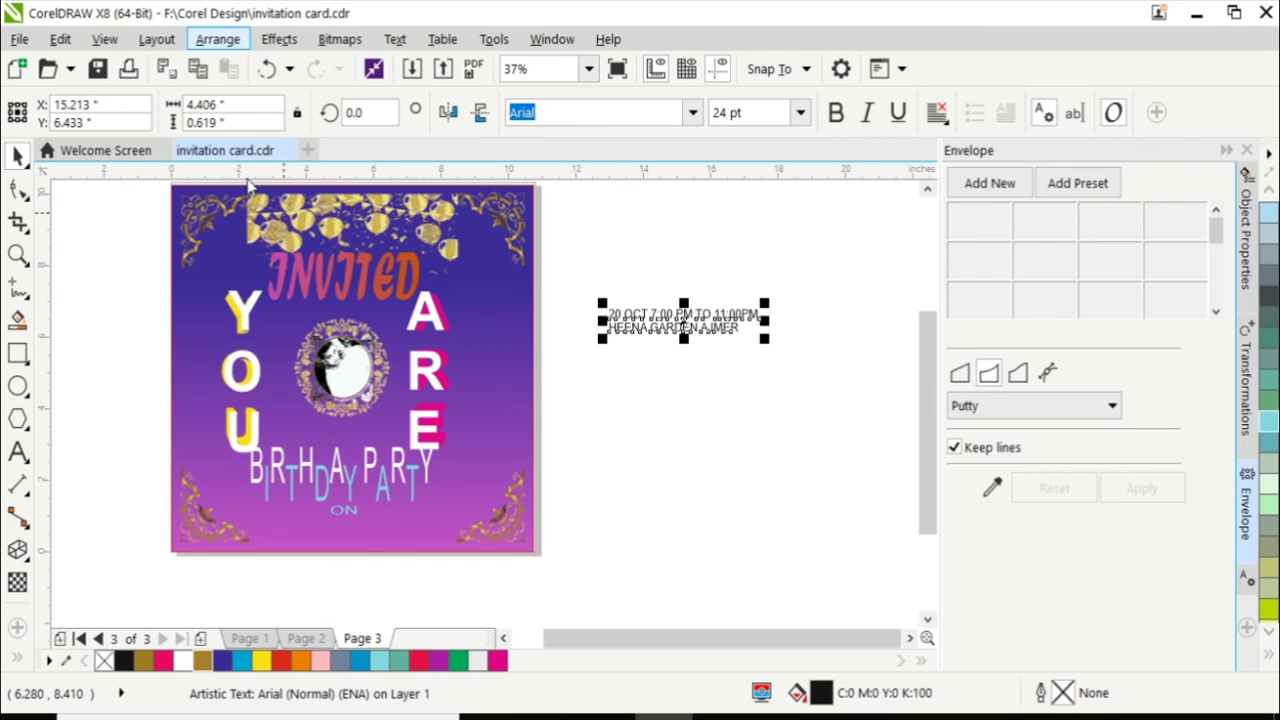
drag(683, 333, 683, 370)
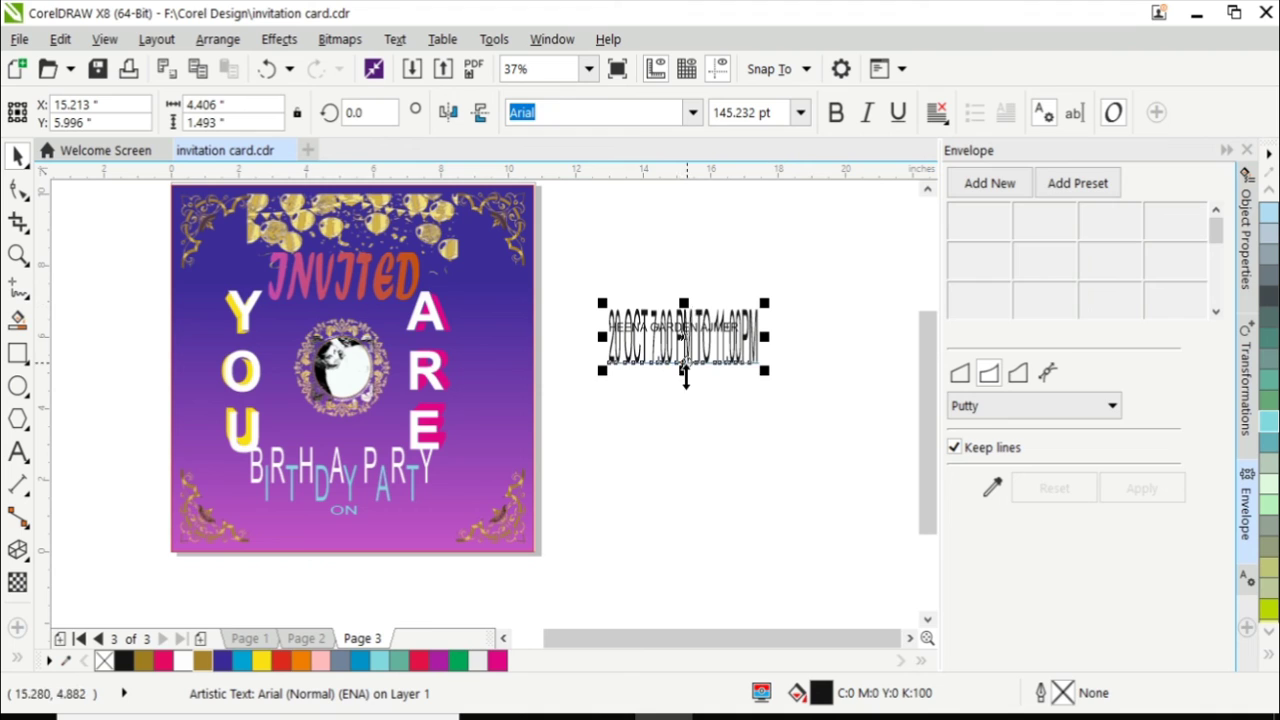
drag(686, 343, 723, 250)
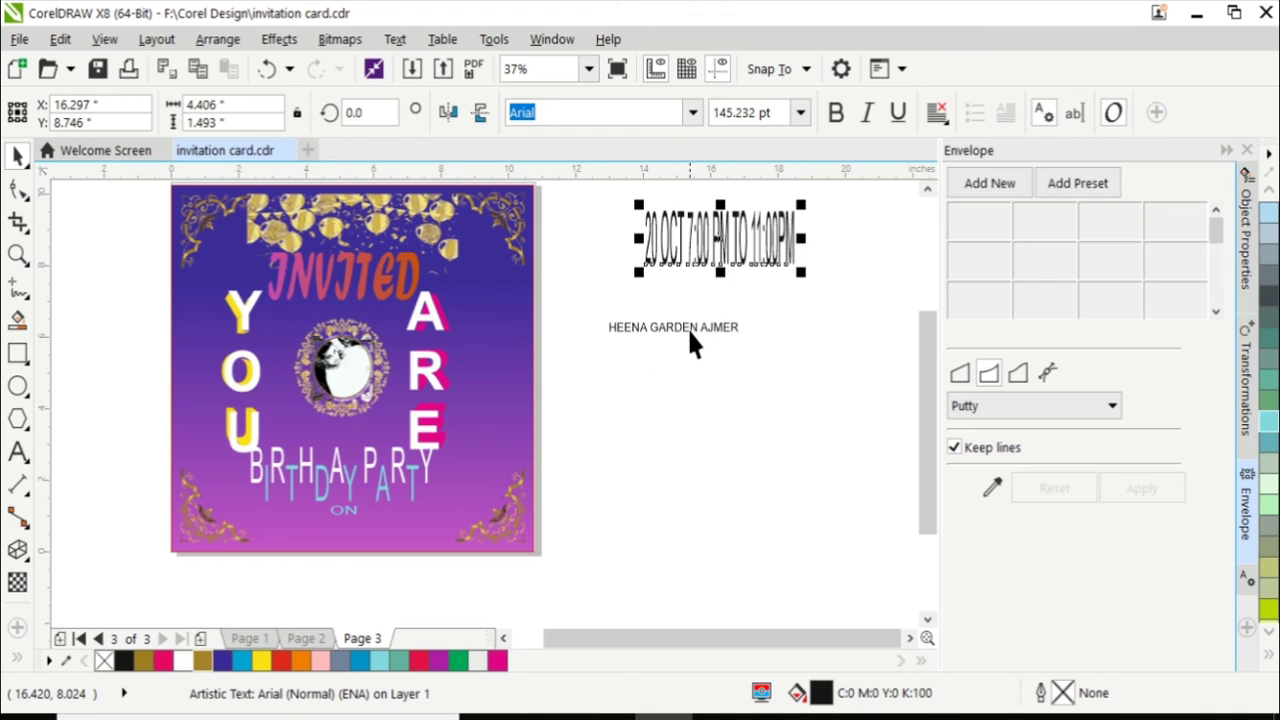
Move the venue text aside and squash the date and time line to half height.
click(689, 330)
drag(689, 328, 802, 438)
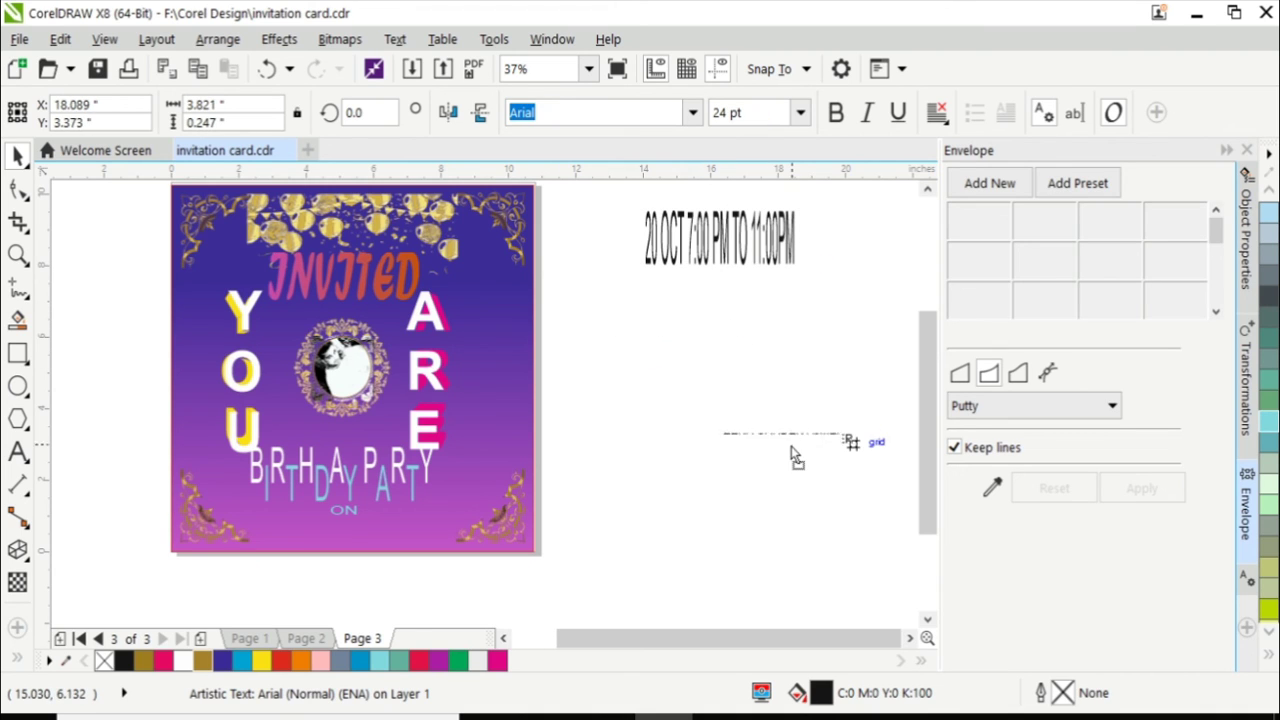
click(725, 265)
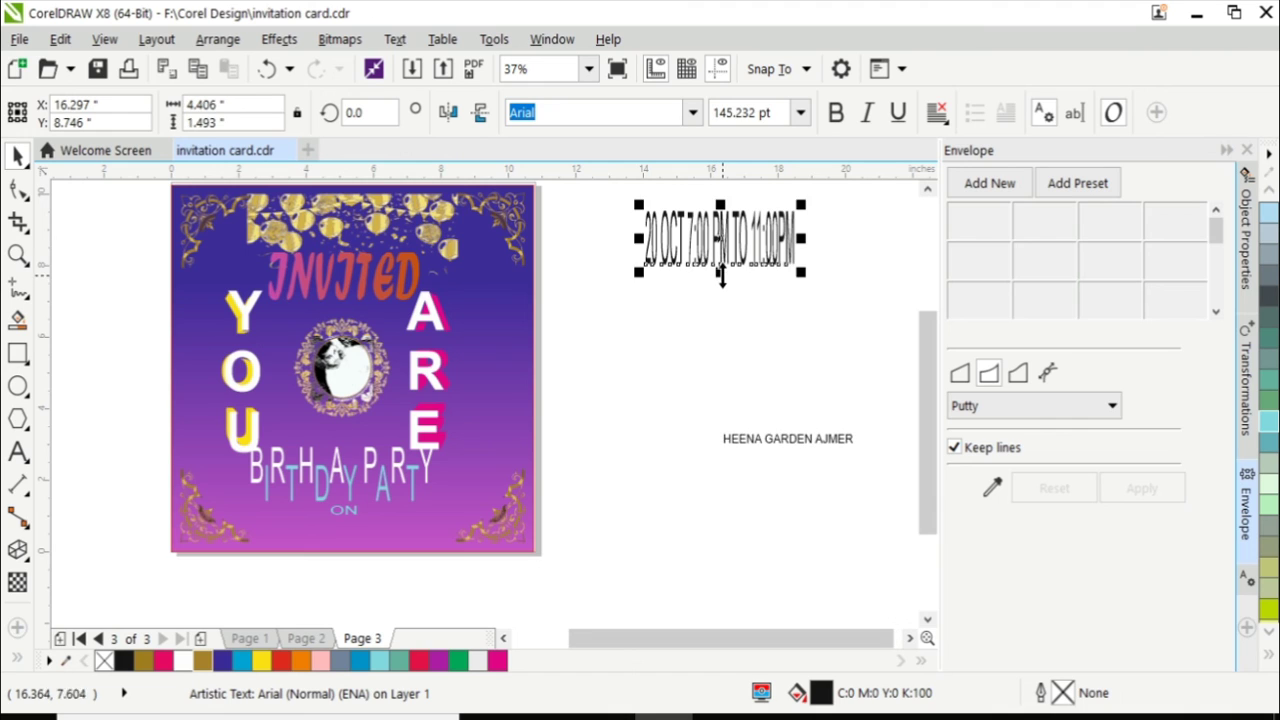
mouse_move(720, 281)
mouse_down()
mouse_move(727, 300)
mouse_move(719, 245)
mouse_move(805, 252)
mouse_up()
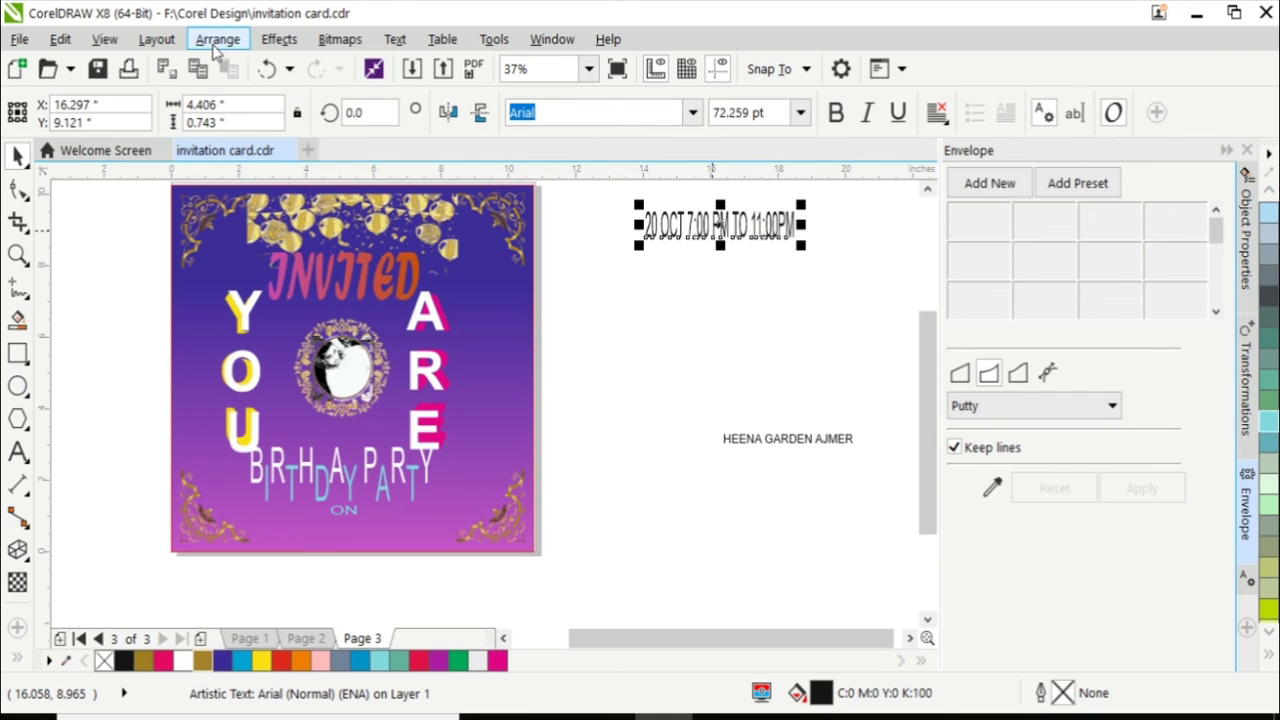
Break the date line apart, place OCT below 20, and widen the 20.
click(217, 39)
key(Escape)
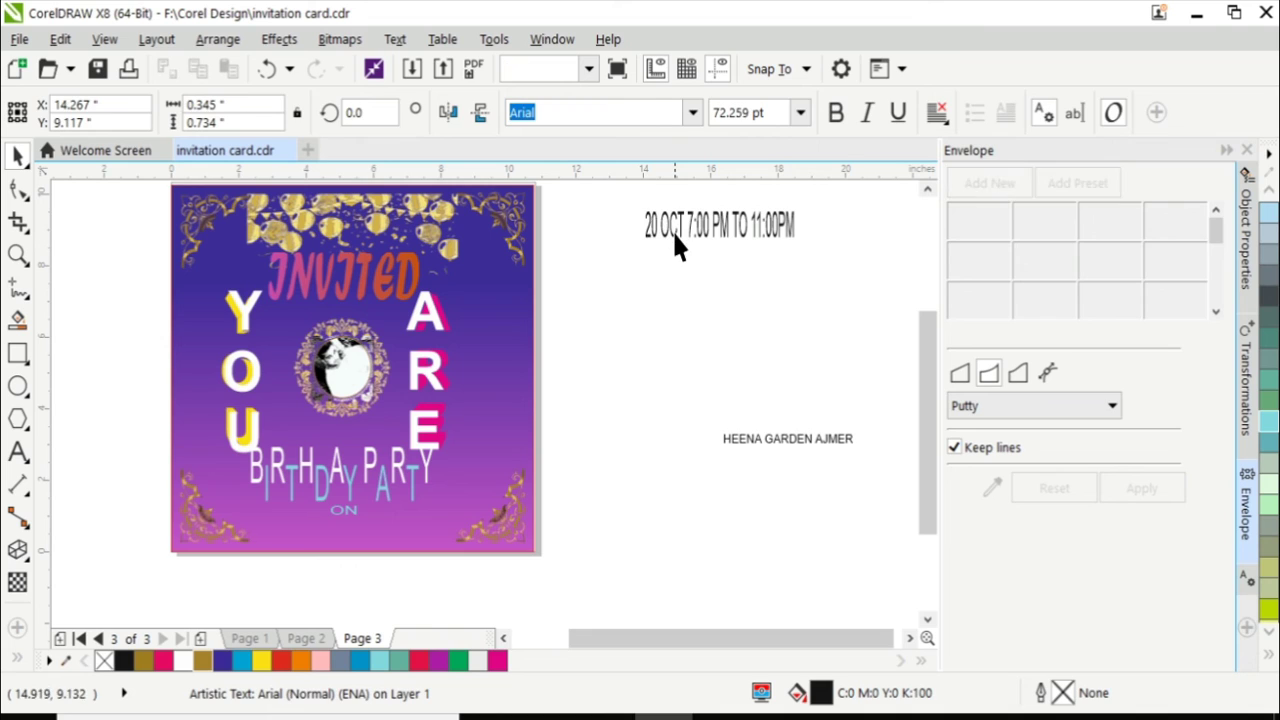
drag(672, 230, 658, 266)
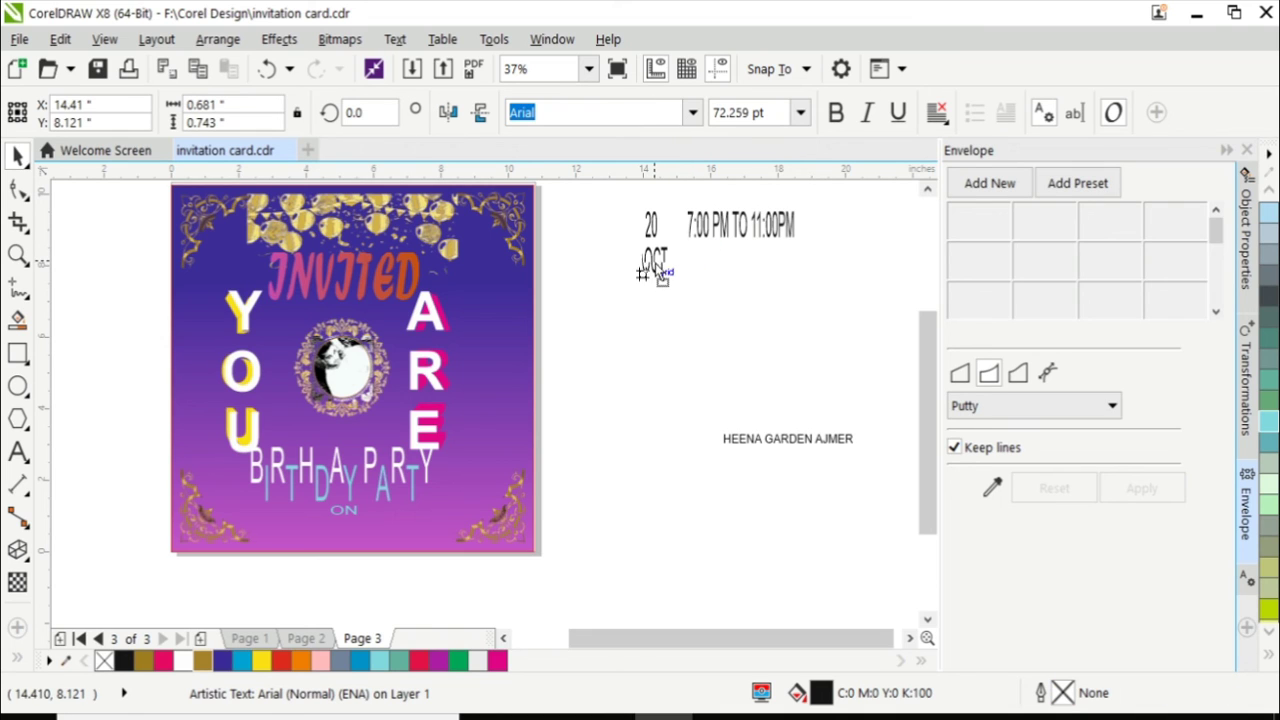
click(651, 224)
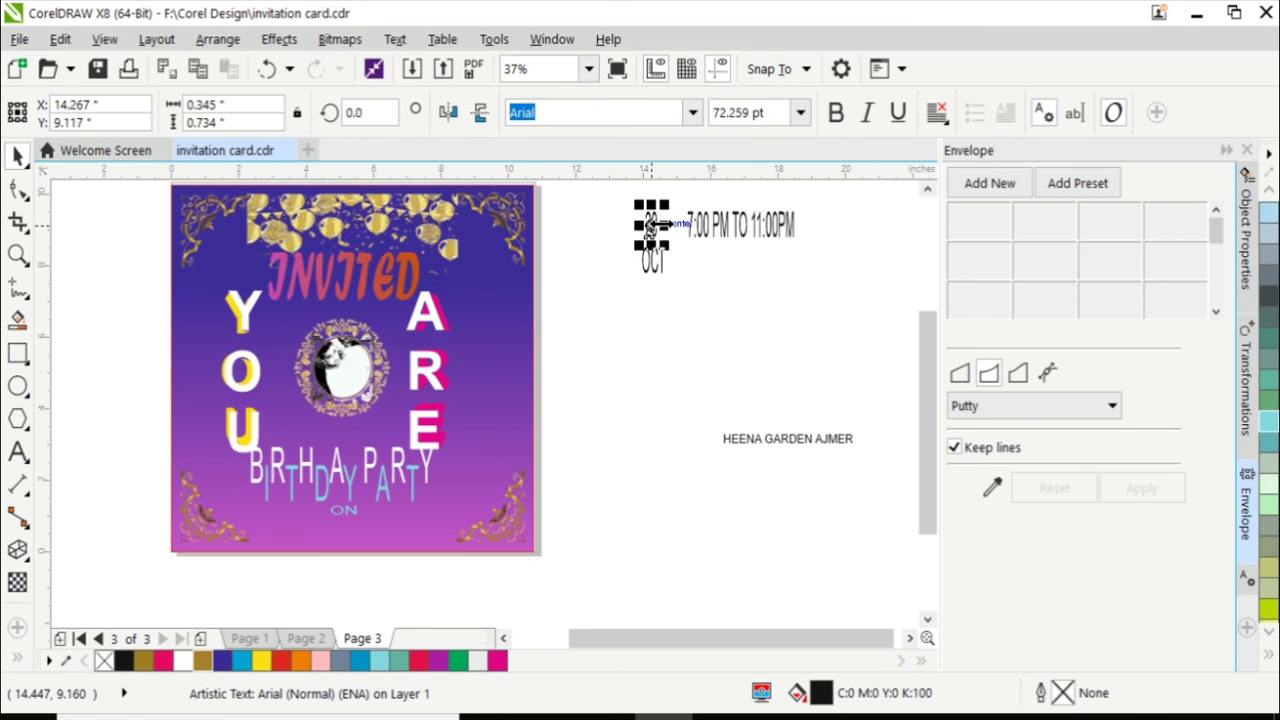
drag(666, 224, 634, 227)
Align OCT under 20 and move the venue text up beside OCT.
click(710, 234)
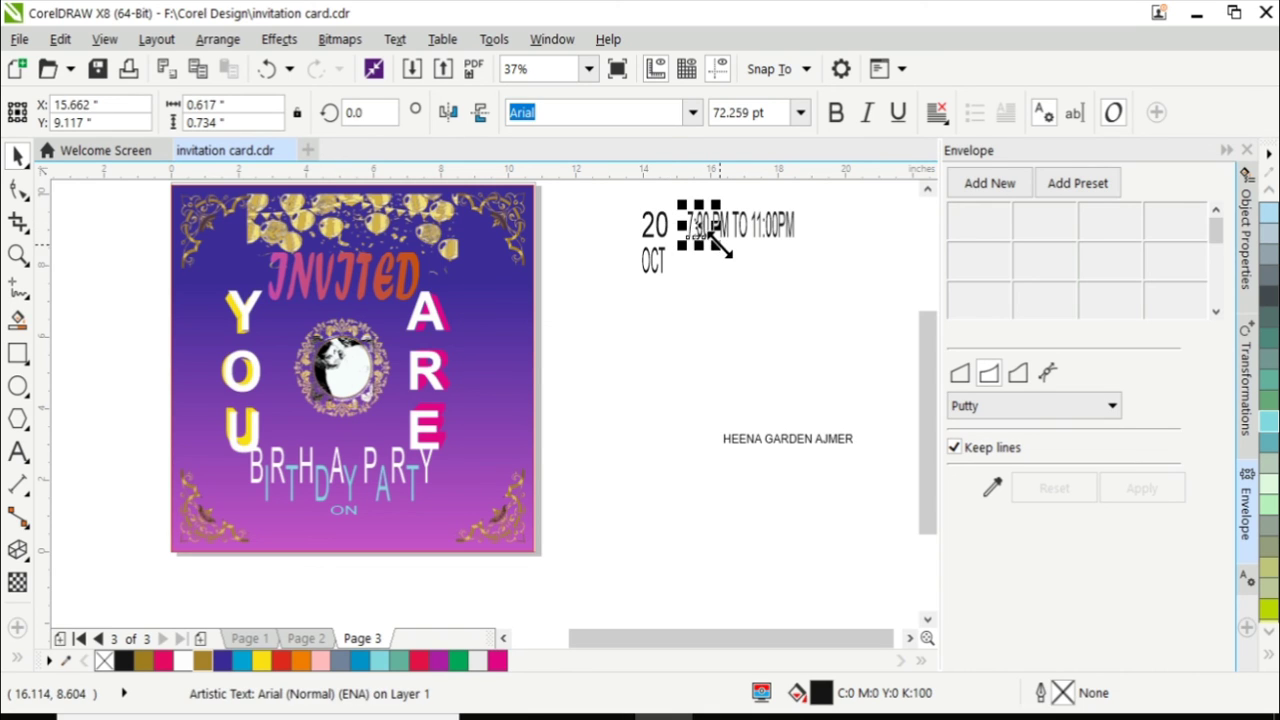
click(653, 258)
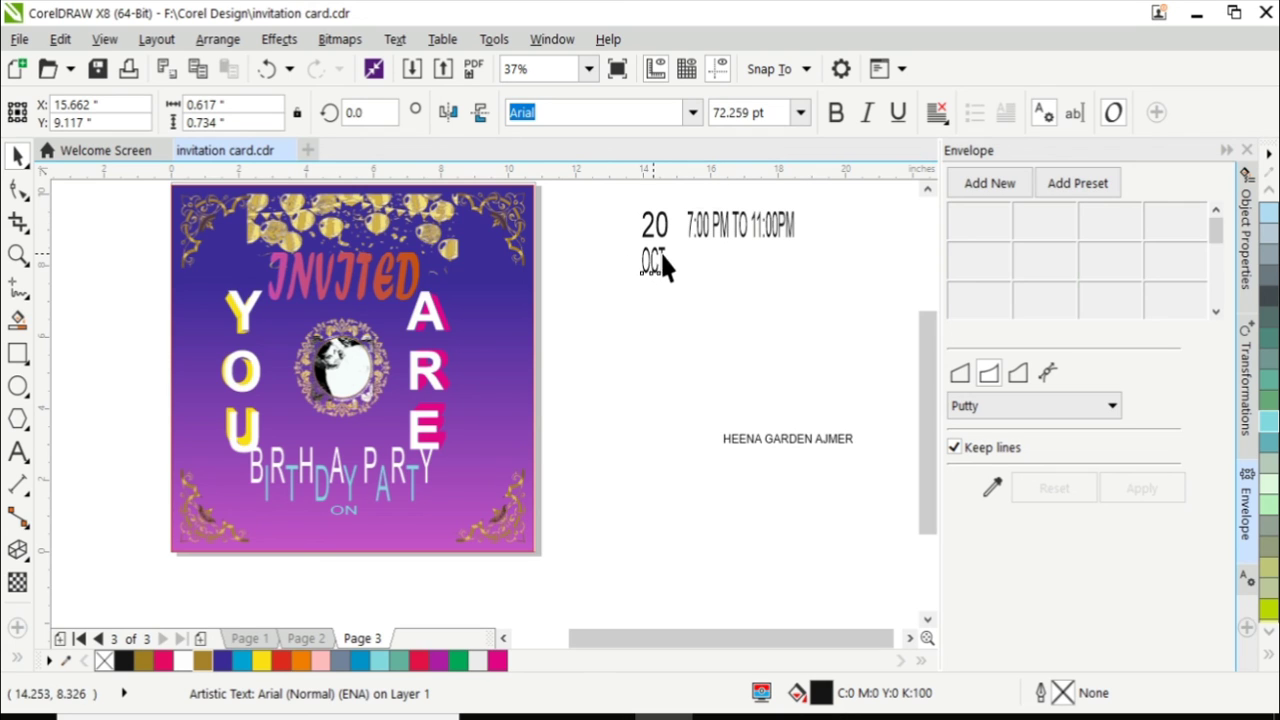
drag(653, 260, 652, 262)
click(660, 306)
click(654, 258)
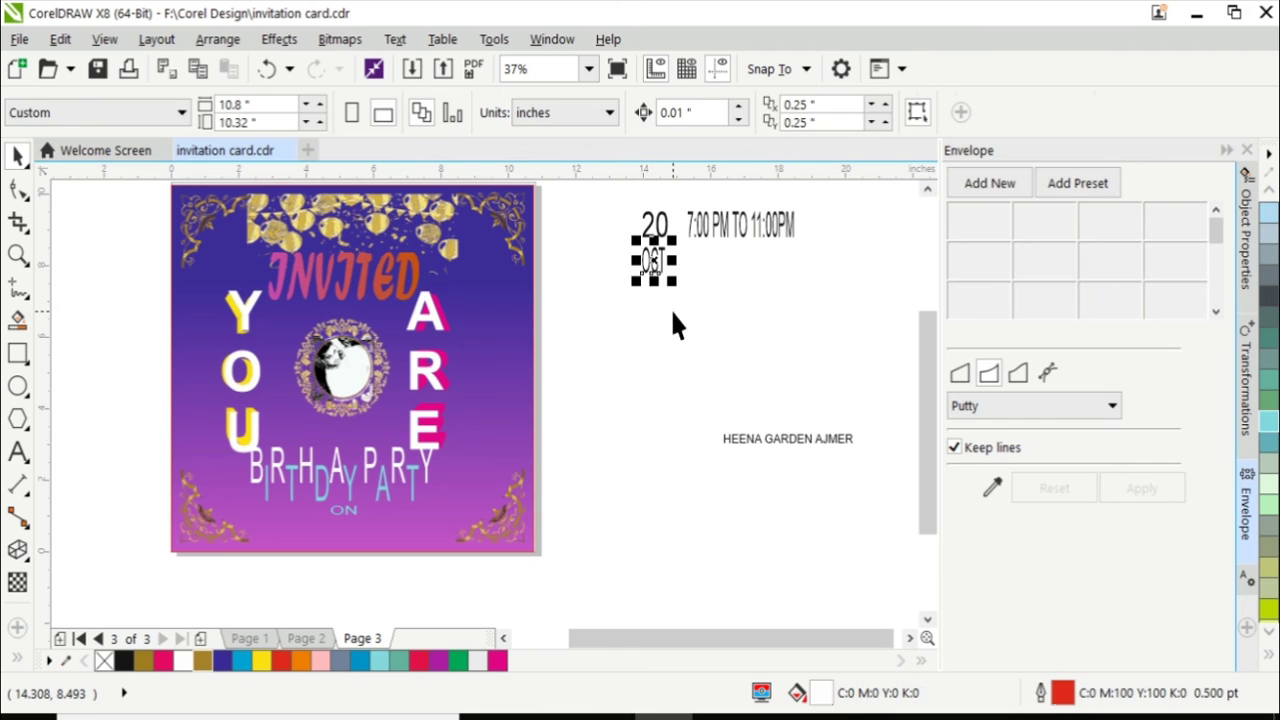
click(672, 325)
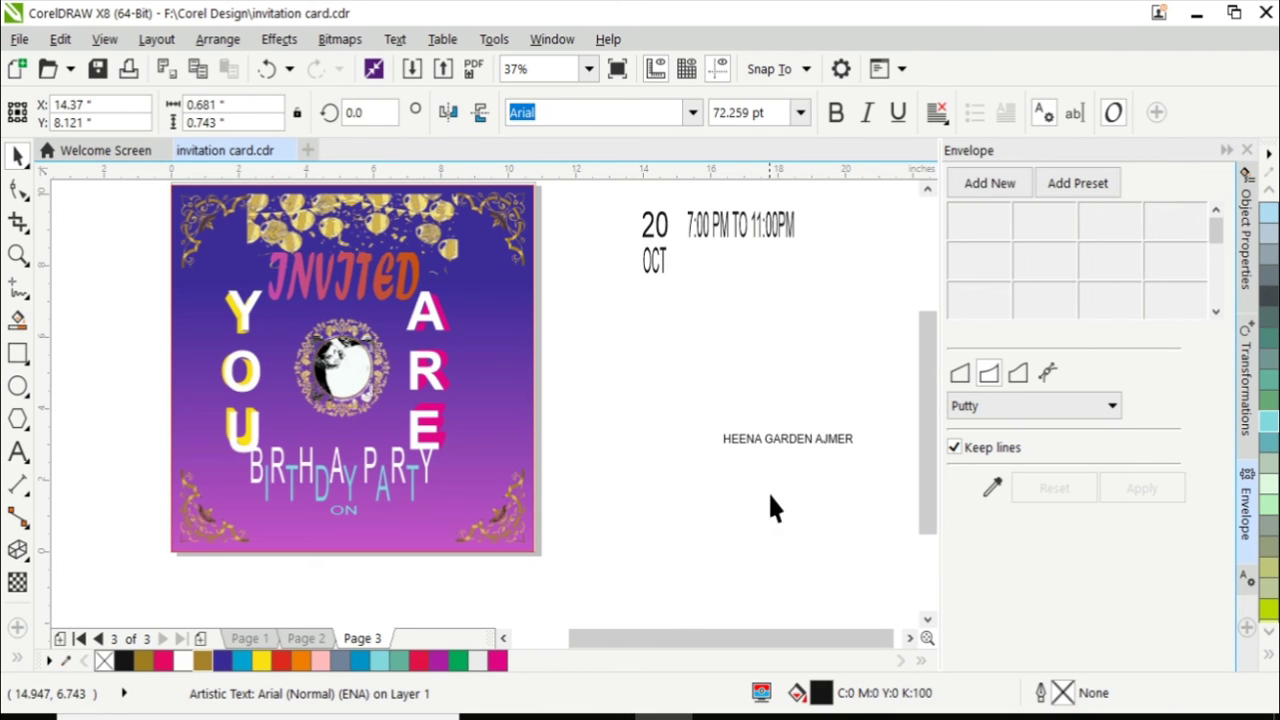
click(786, 440)
drag(786, 440, 754, 257)
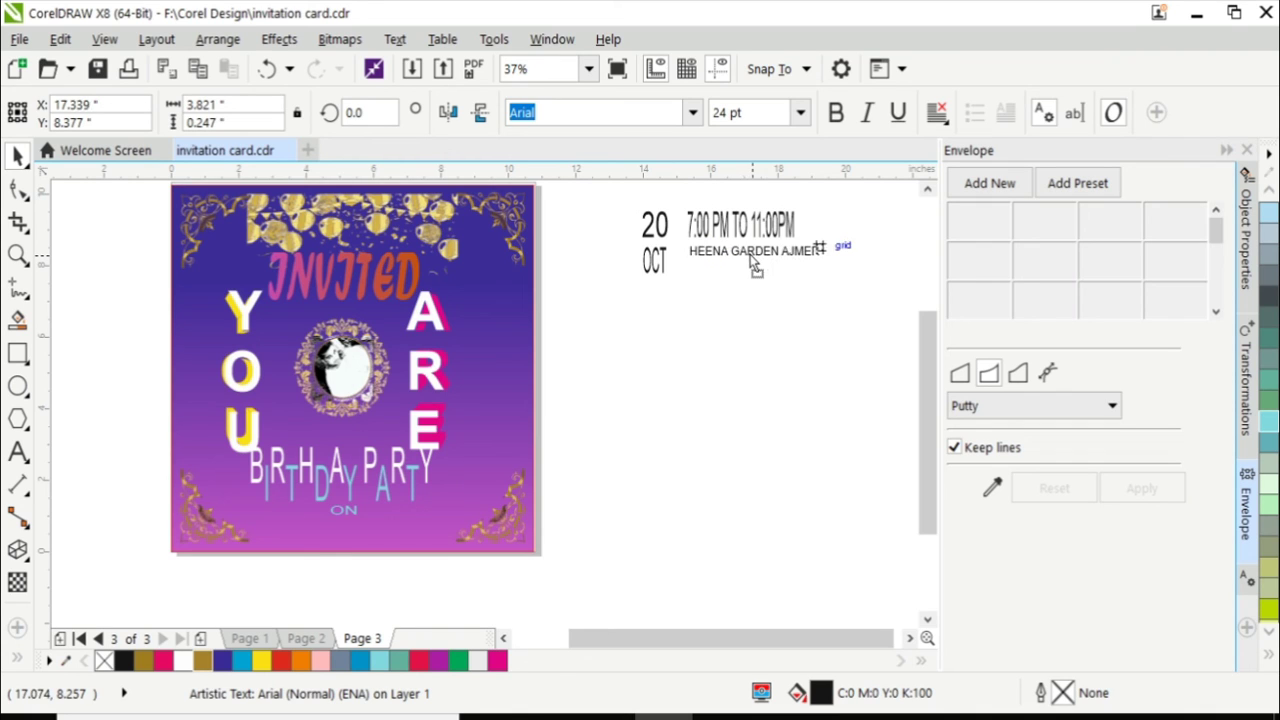
Group the seven date, time and venue pieces and fill them Ghost Green.
drag(754, 262, 751, 252)
click(793, 378)
drag(621, 196, 838, 290)
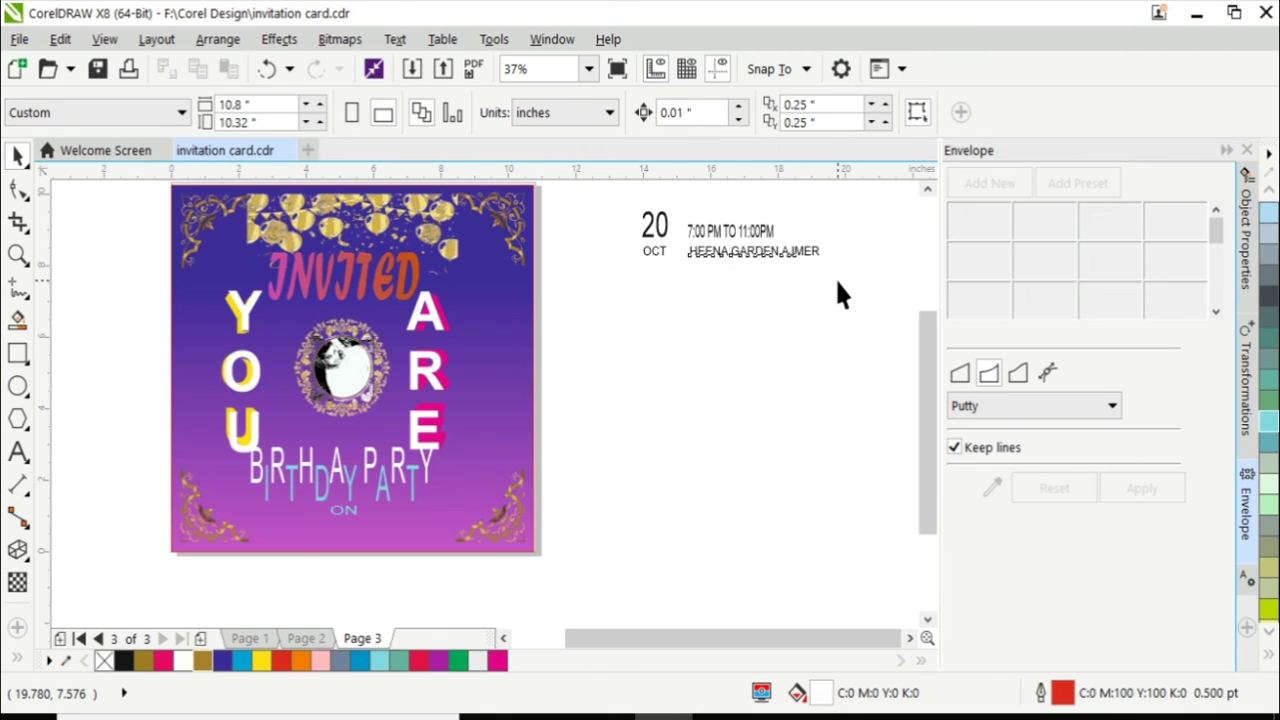
right_click(735, 232)
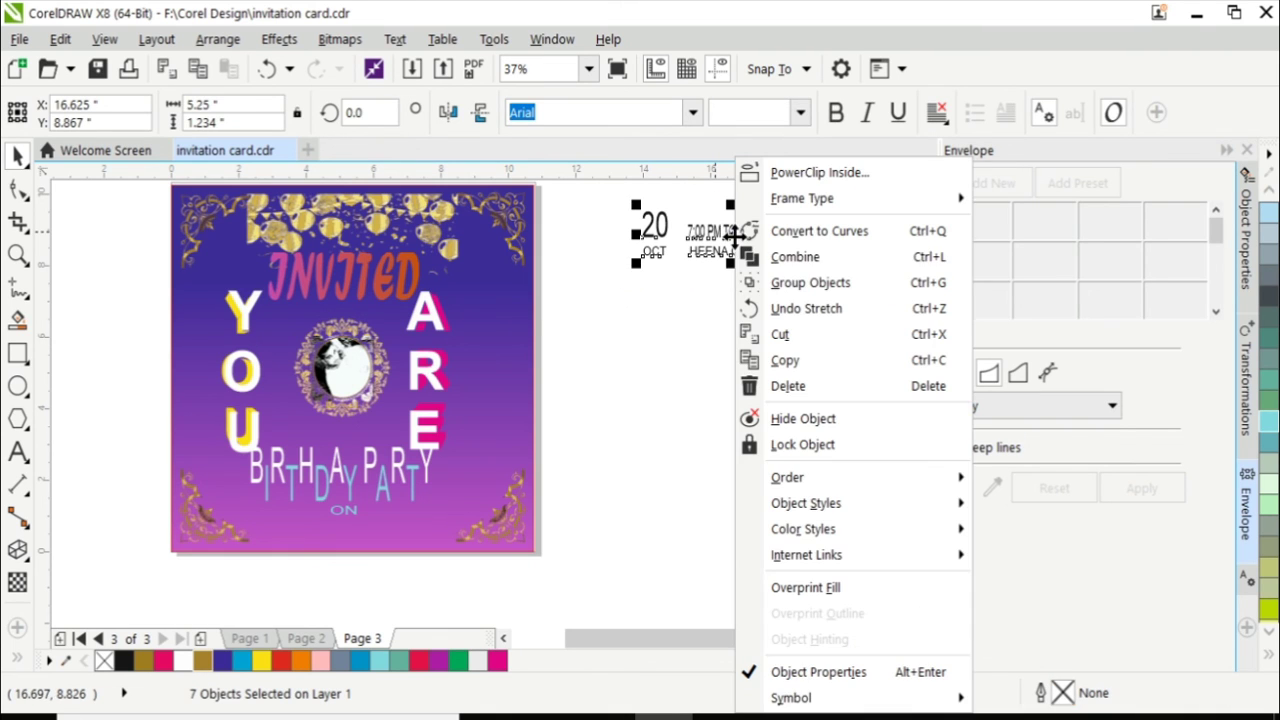
click(796, 283)
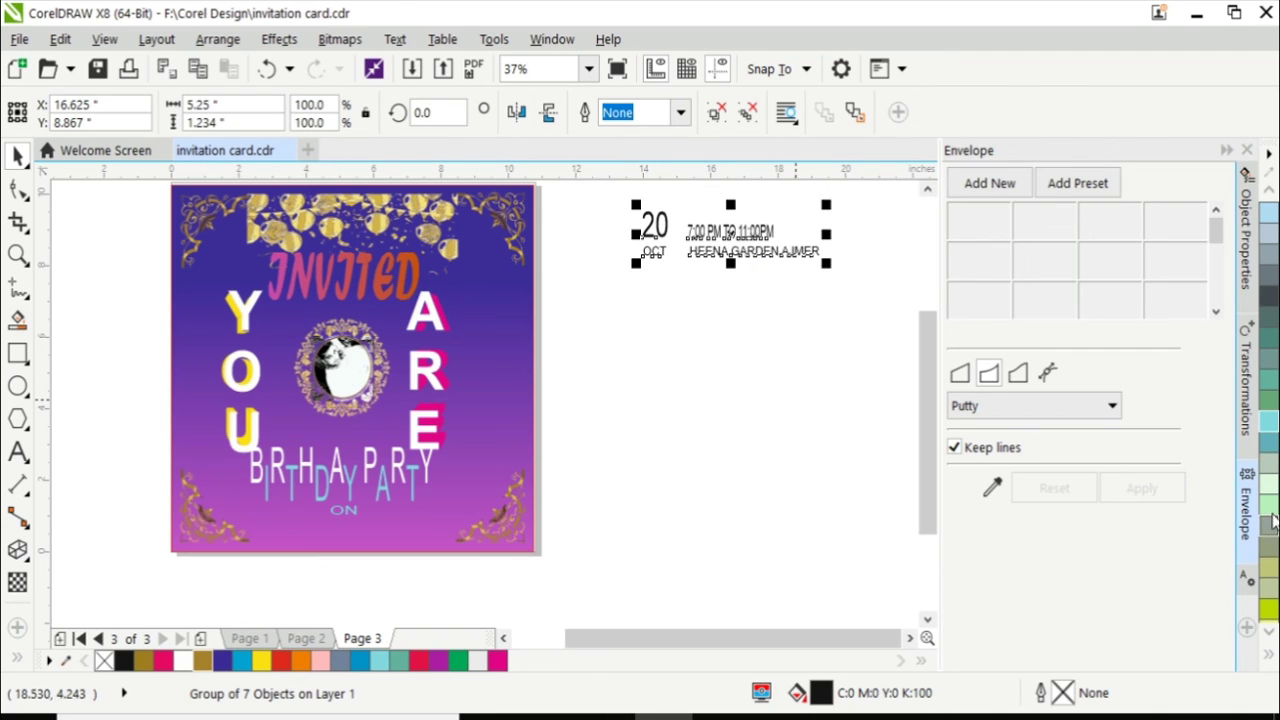
mouse_move(1268, 486)
mouse_down()
mouse_move(748, 234)
mouse_move(588, 392)
mouse_move(718, 324)
mouse_up()
right_click(706, 347)
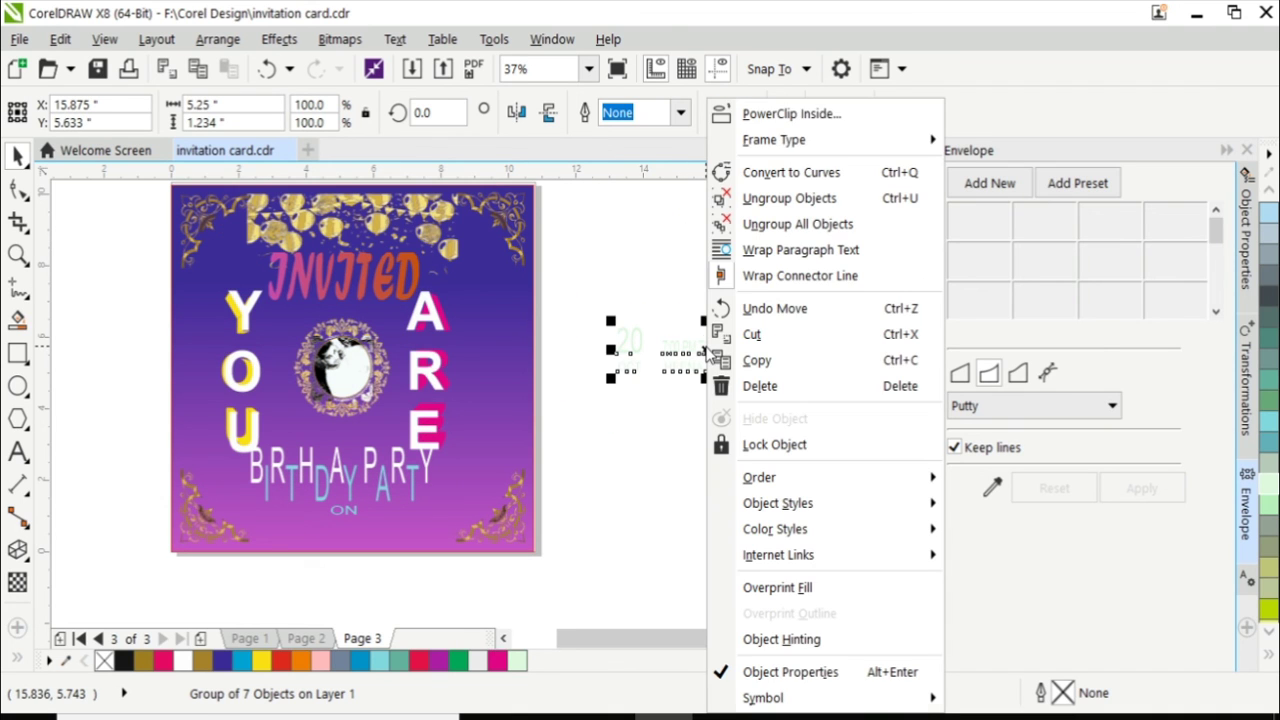
PowerClip the date, time and venue group inside the purple card.
click(790, 113)
click(315, 522)
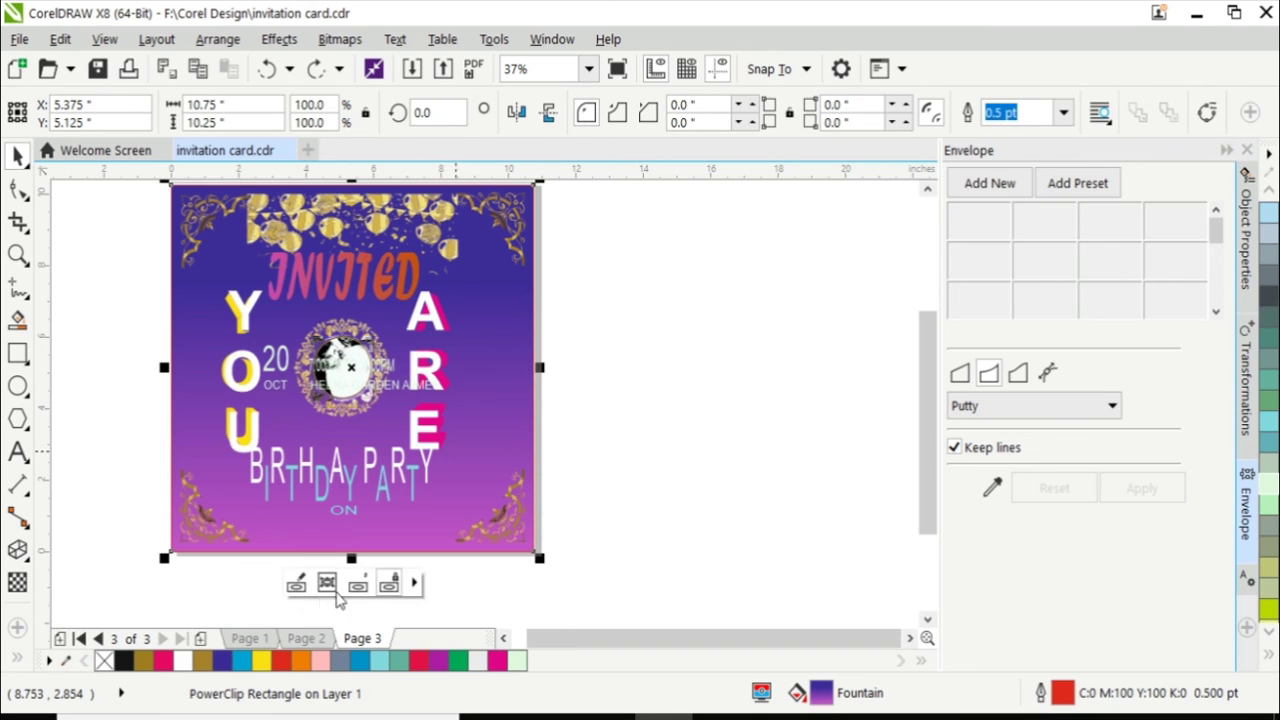
click(296, 585)
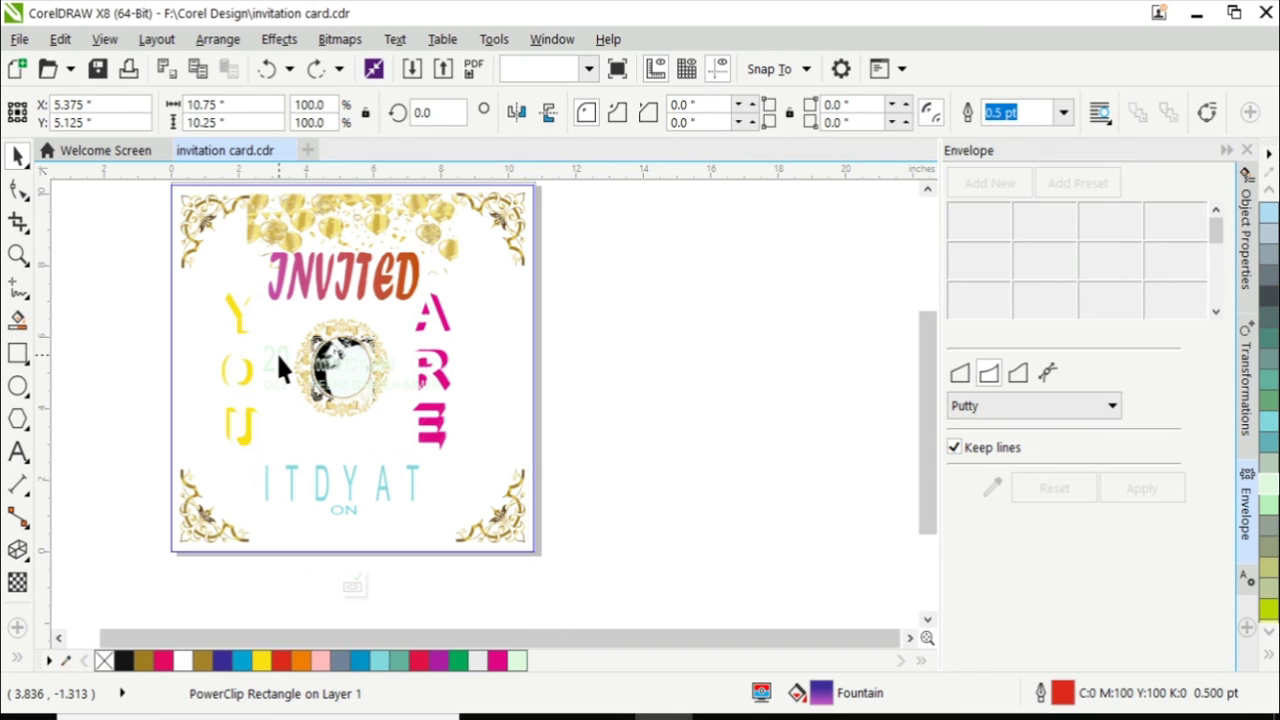
Position the details group along the card's bottom beneath ON, flattened to 5.25 x 0.766 in.
click(279, 364)
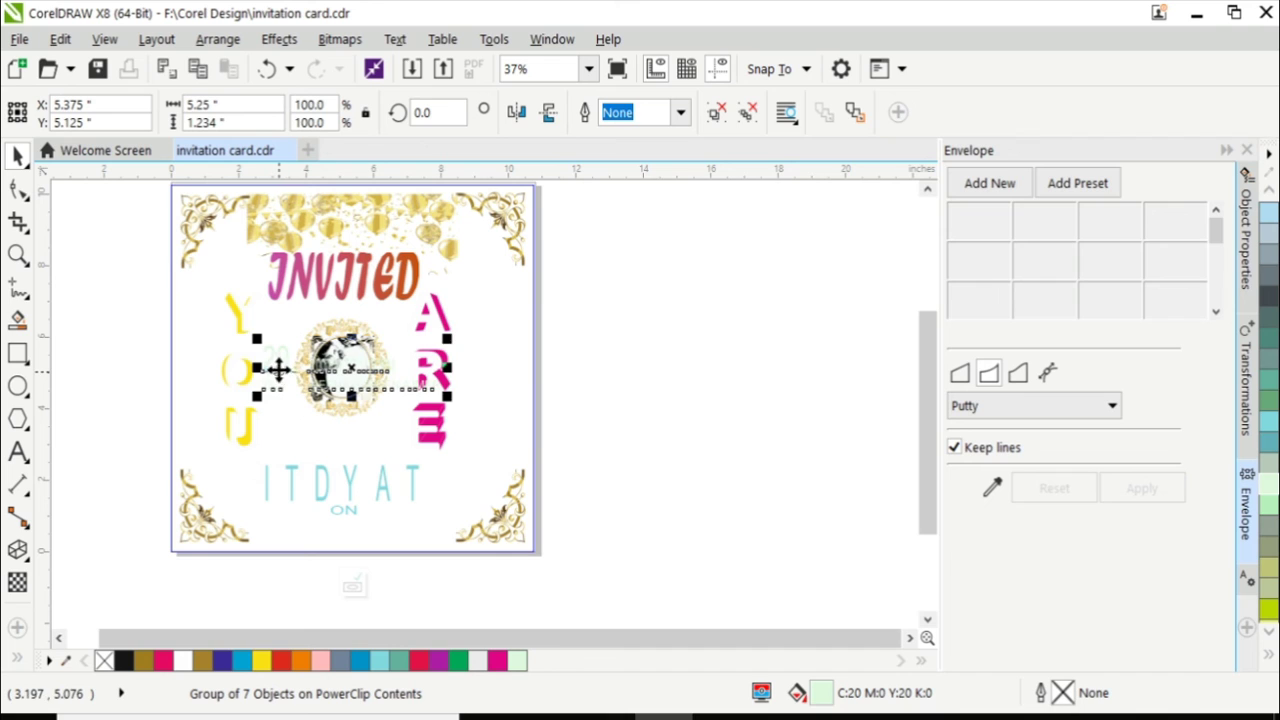
drag(279, 369, 290, 538)
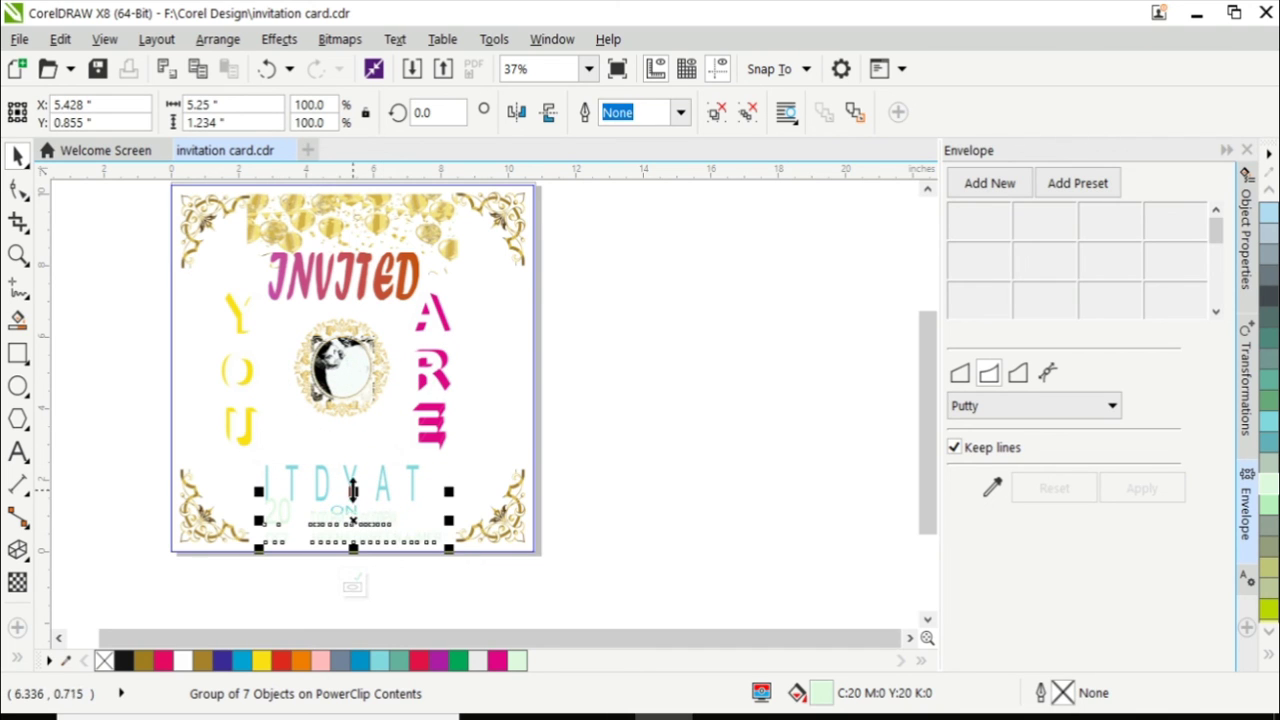
drag(354, 481, 353, 508)
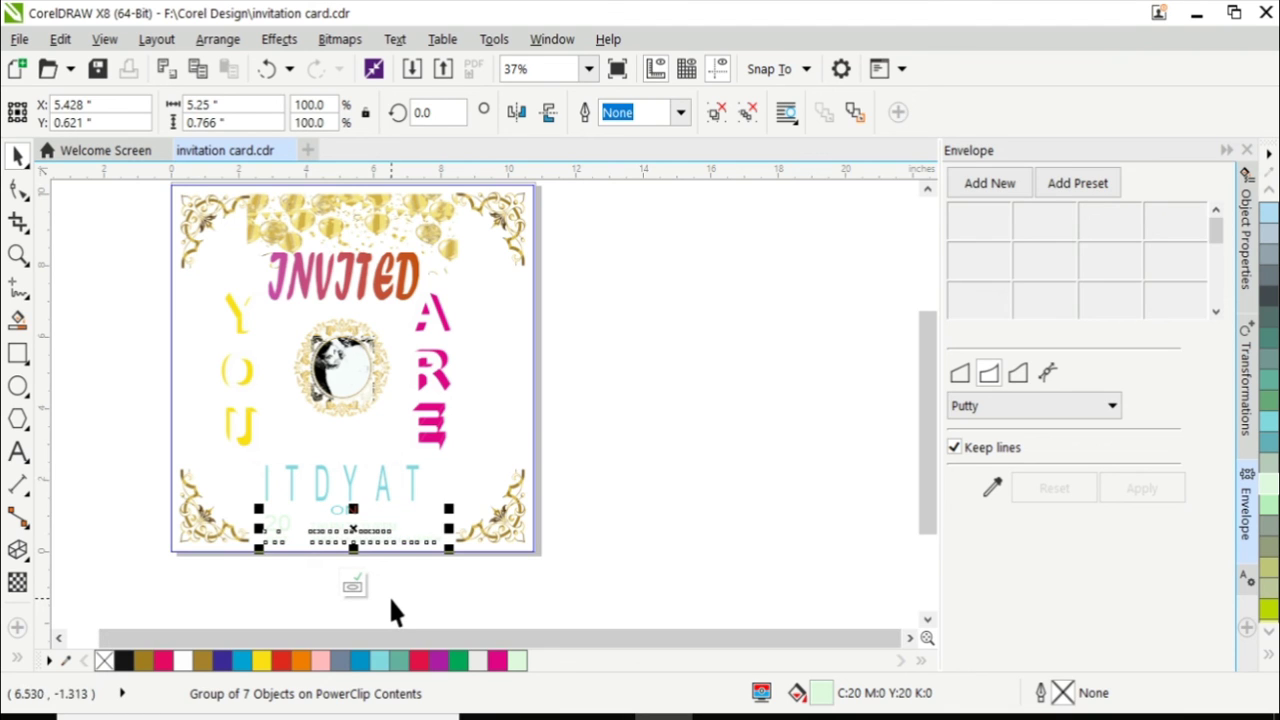
key(Up)
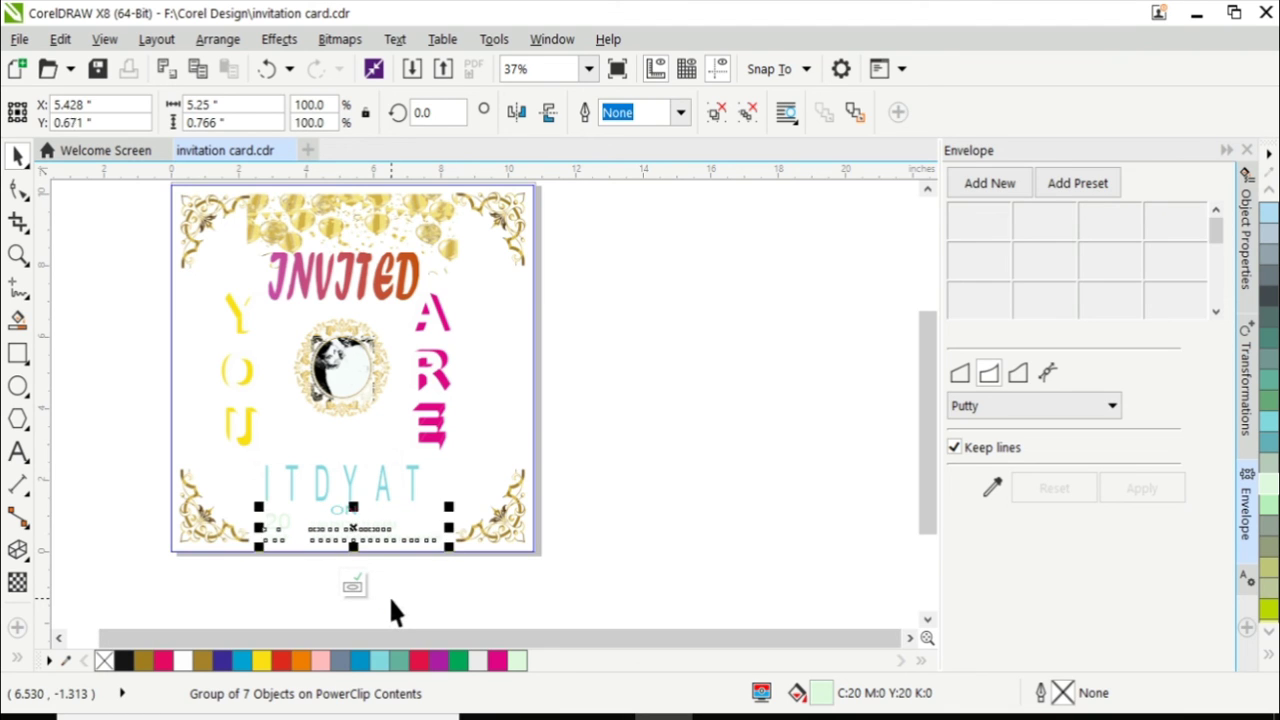
key(Up)
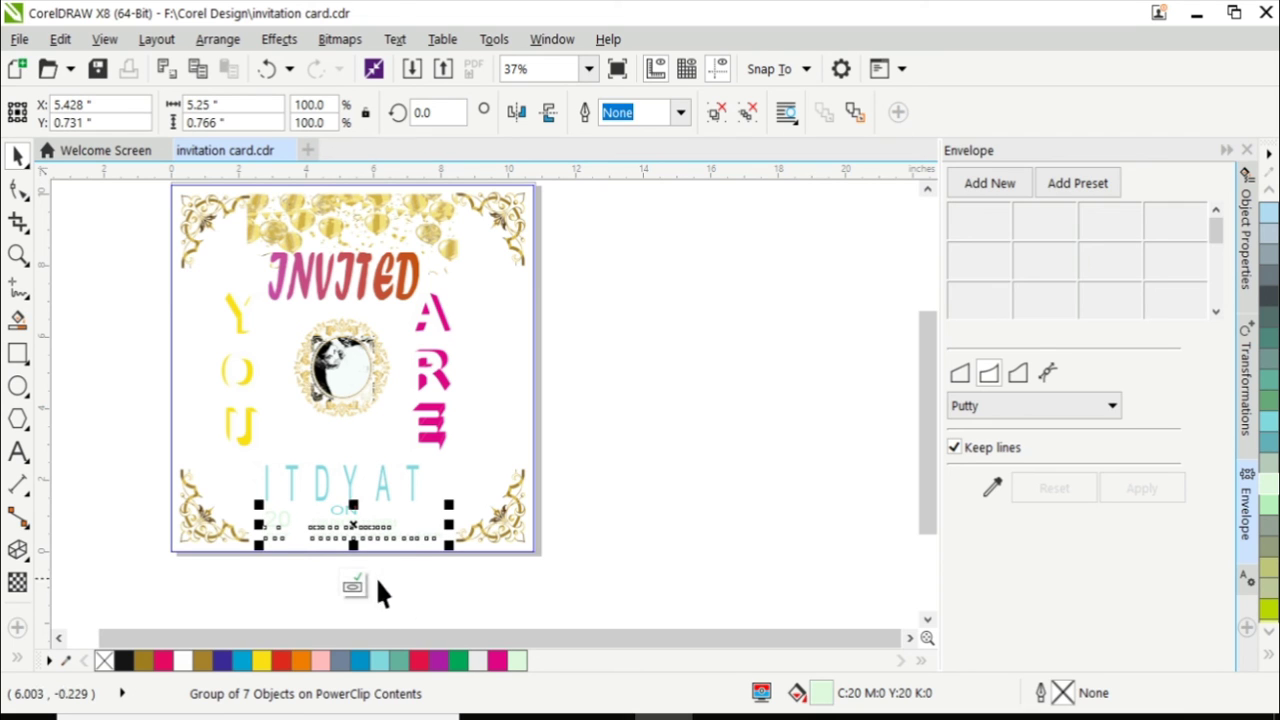
click(362, 588)
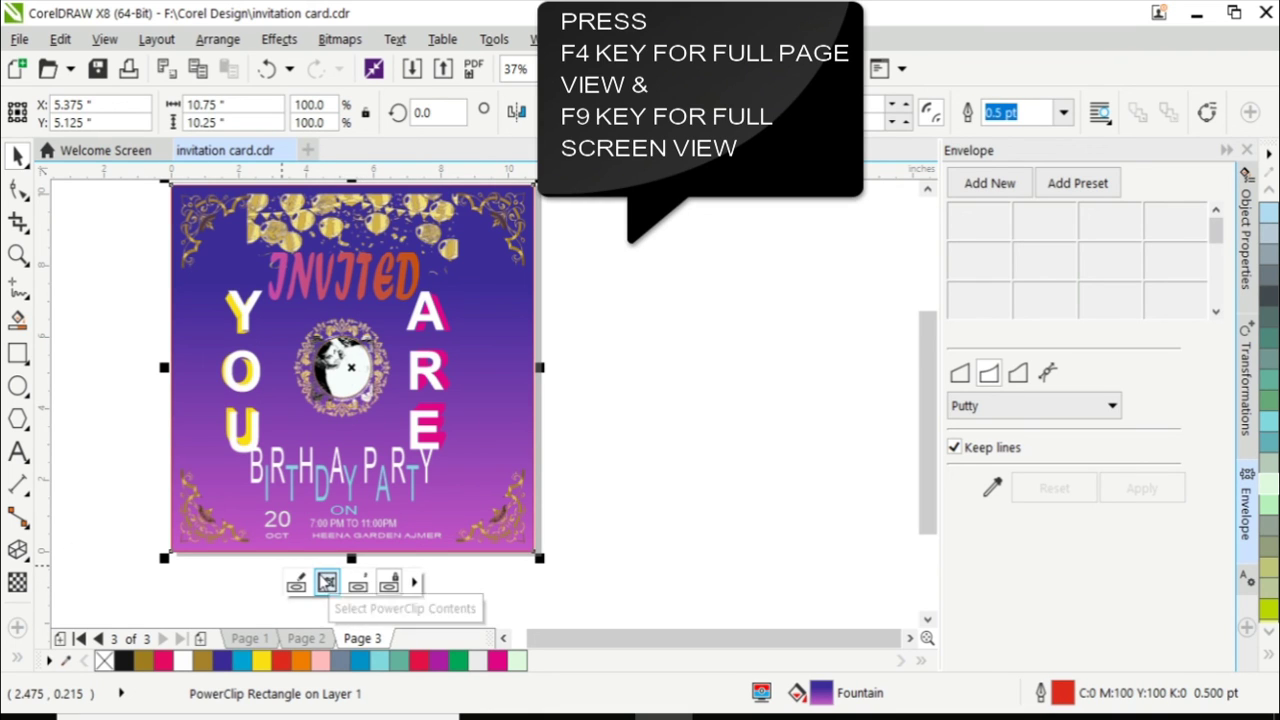
Zoom to fit the whole invitation page in view (F4).
key(F4)
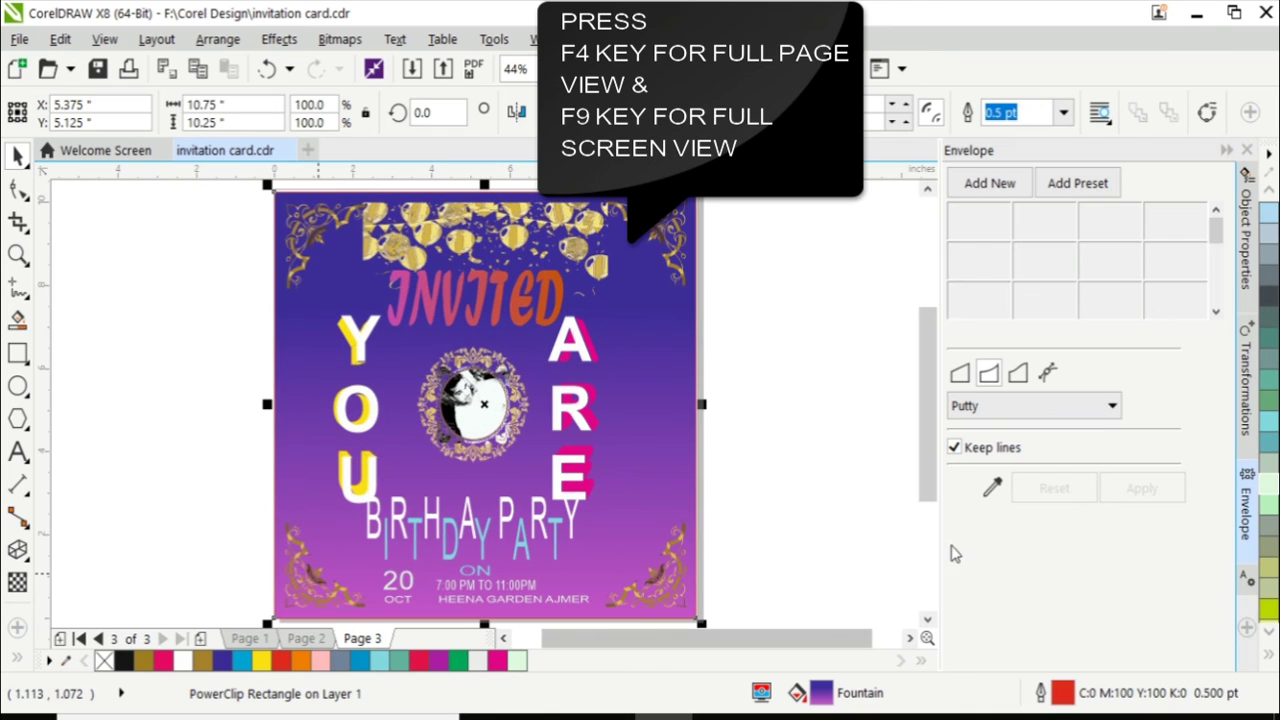